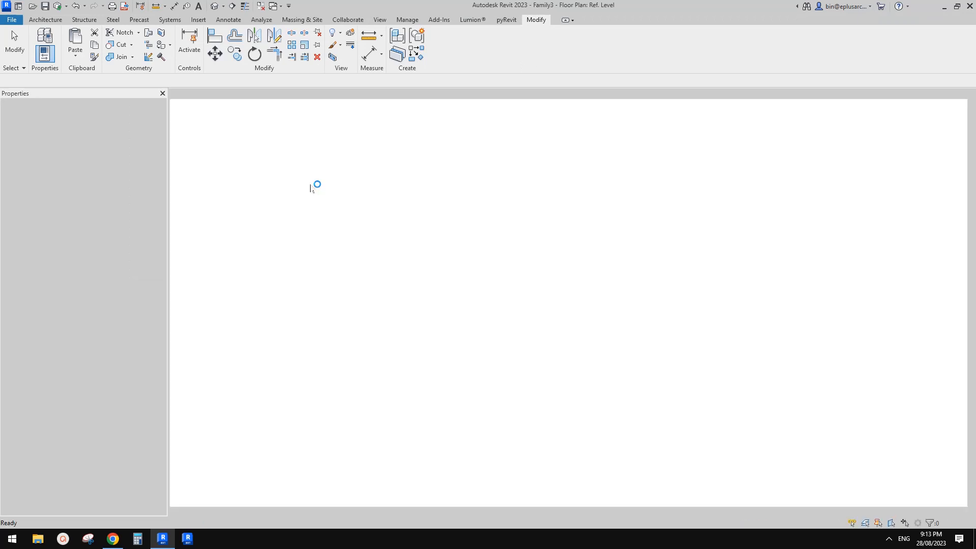
{"action": "scroll", "coordinate": [502, 311], "scroll_direction": "up", "scroll_amount": 2}
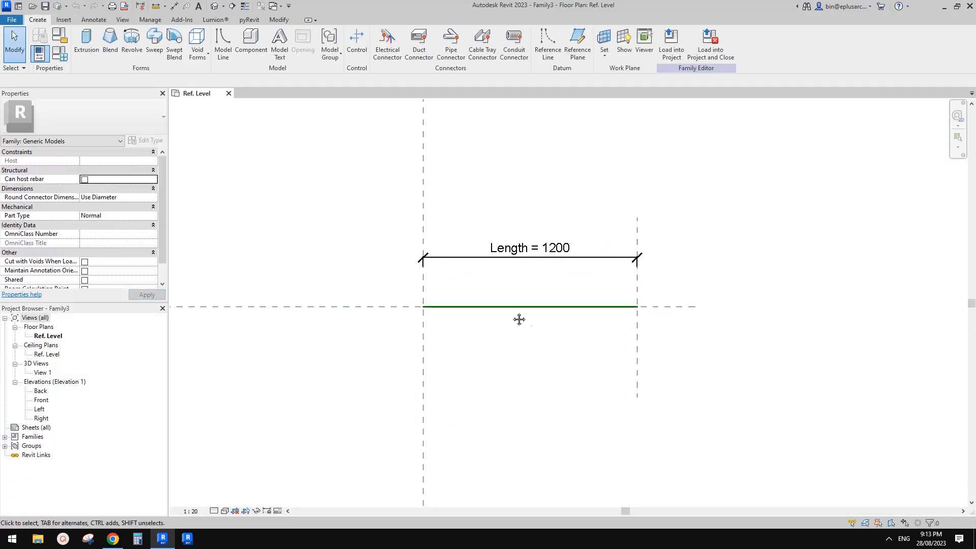
{"action": "middle_click_drag", "start_coordinate": [477, 287], "coordinate": [468, 305]}
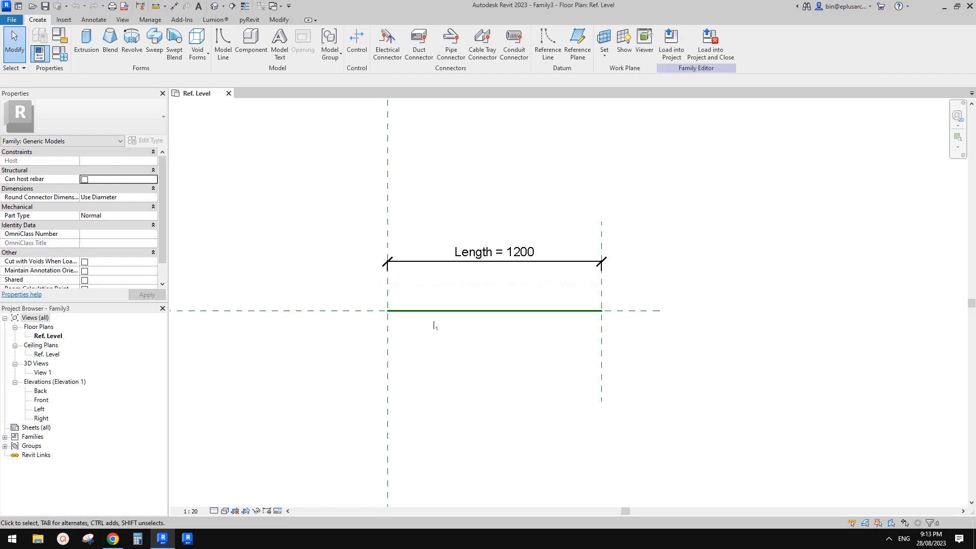
{"action": "middle_click_drag", "start_coordinate": [390, 304], "coordinate": [389, 307]}
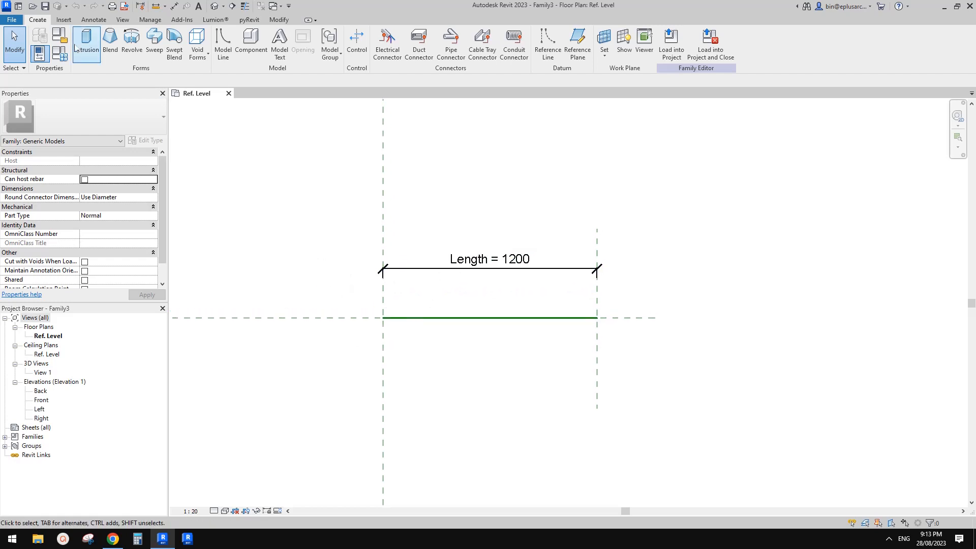
- Create a new family from the Metric Generic Model.rft template
{"action": "left_click", "coordinate": [13, 20]}
{"action": "mouse_move", "coordinate": [38, 58]}
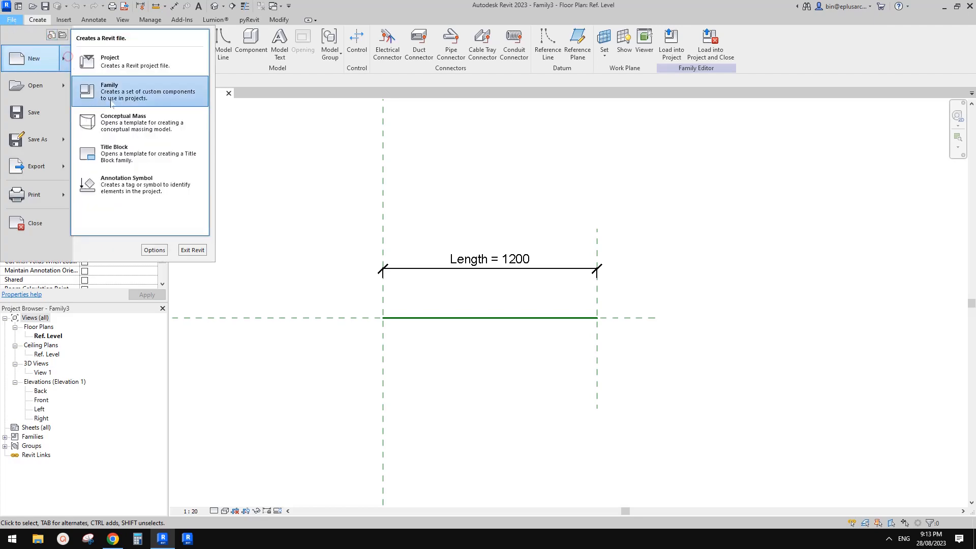
{"action": "left_click", "coordinate": [116, 94]}
{"action": "scroll", "coordinate": [399, 240], "scroll_direction": "down", "scroll_amount": 9}
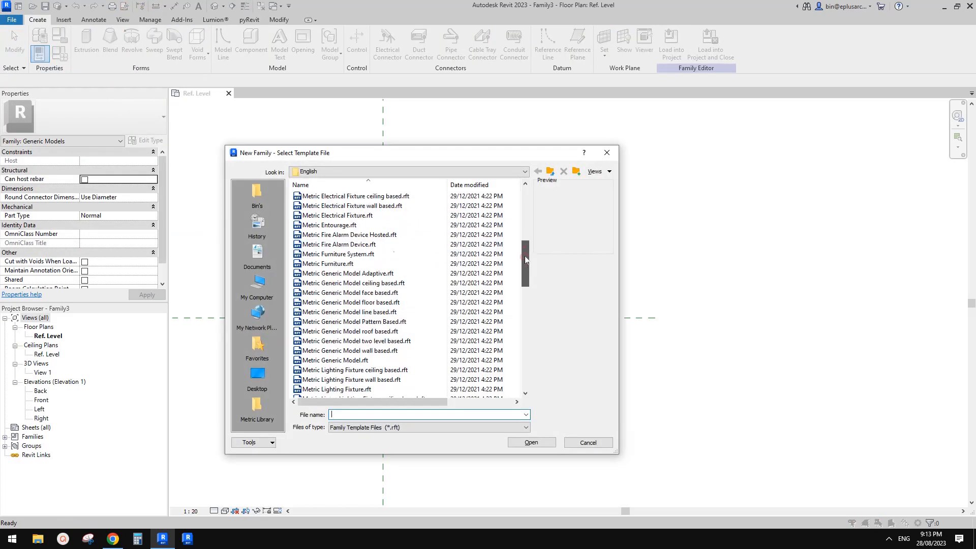
{"action": "left_click", "coordinate": [368, 340]}
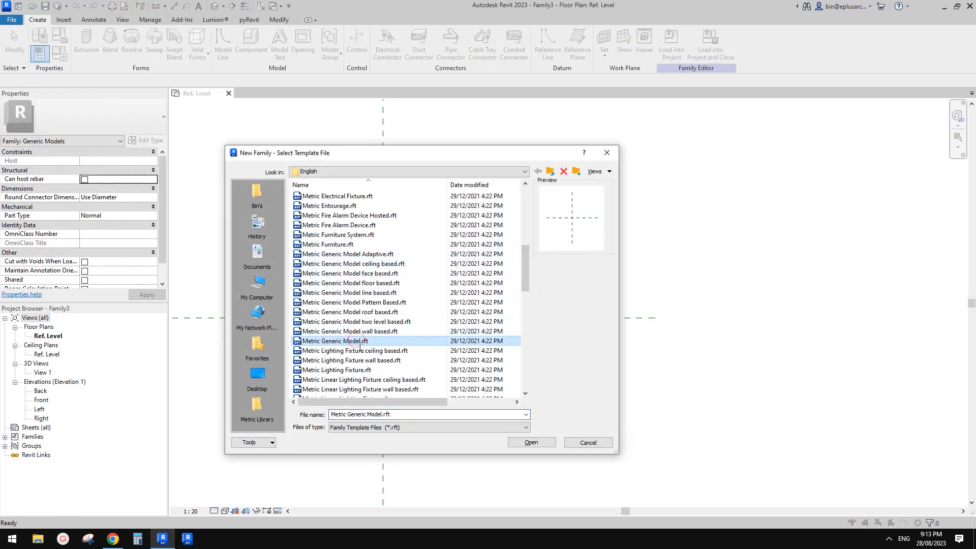
{"action": "left_click", "coordinate": [530, 442]}
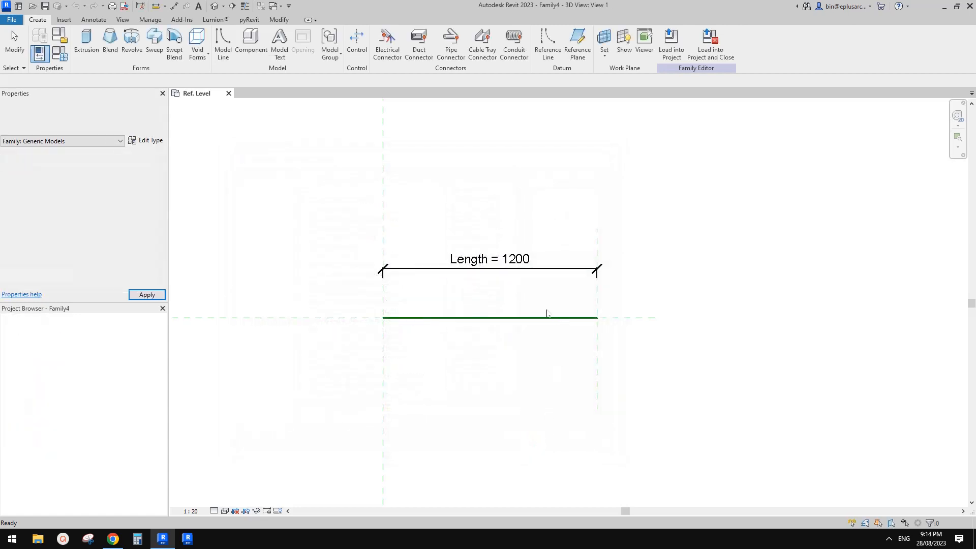
- Draw a vertical reference plane about 675 mm to the right of the Center (Left/Right) plane
{"action": "middle_click_drag", "start_coordinate": [513, 294], "coordinate": [460, 300]}
{"action": "scroll", "coordinate": [478, 305], "scroll_direction": "down", "scroll_amount": 1}
{"action": "key", "text": "r"}
{"action": "key", "text": "p"}
{"action": "left_click", "coordinate": [511, 419]}
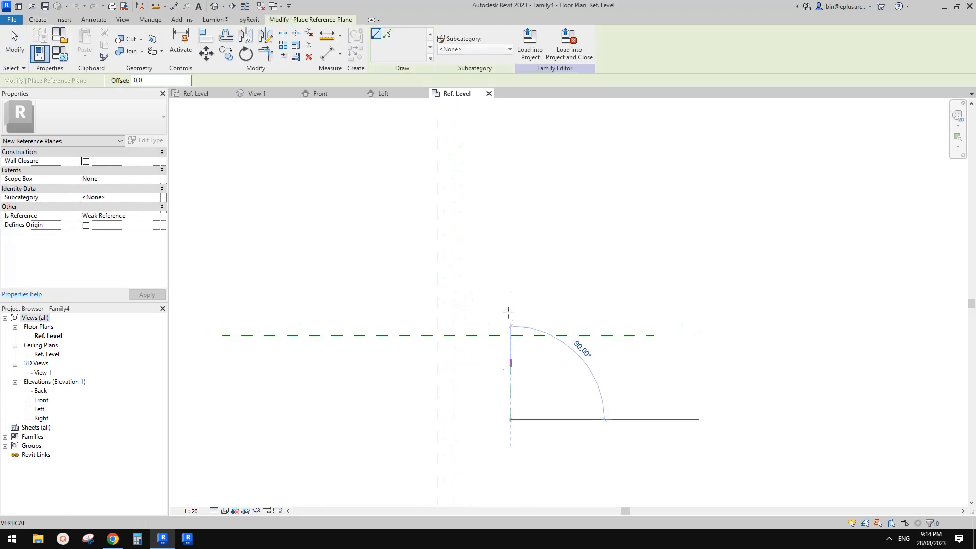
{"action": "left_click", "coordinate": [511, 211]}
{"action": "key", "text": "Escape"}
{"action": "key", "text": "Escape"}
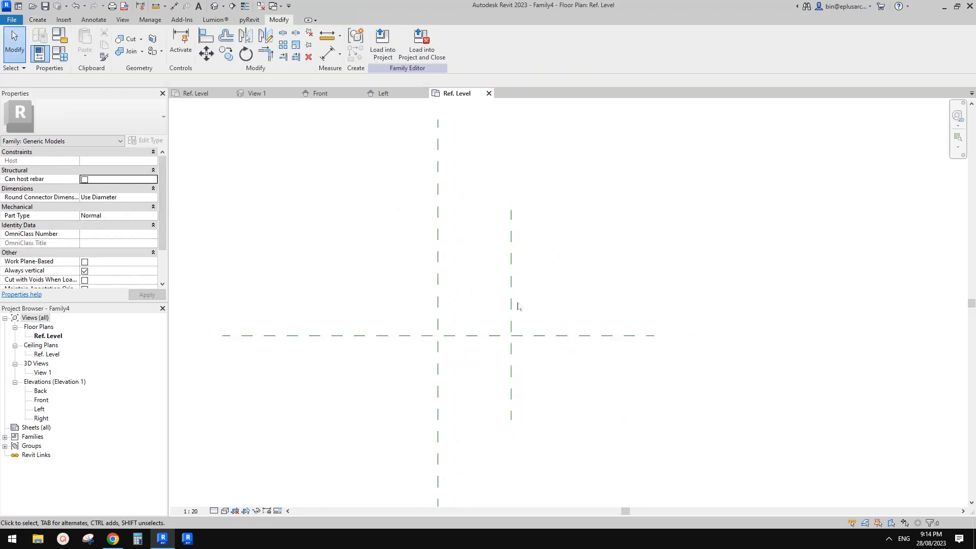
{"action": "left_click", "coordinate": [511, 337]}
{"action": "middle_click_drag", "start_coordinate": [511, 337], "coordinate": [503, 335]}
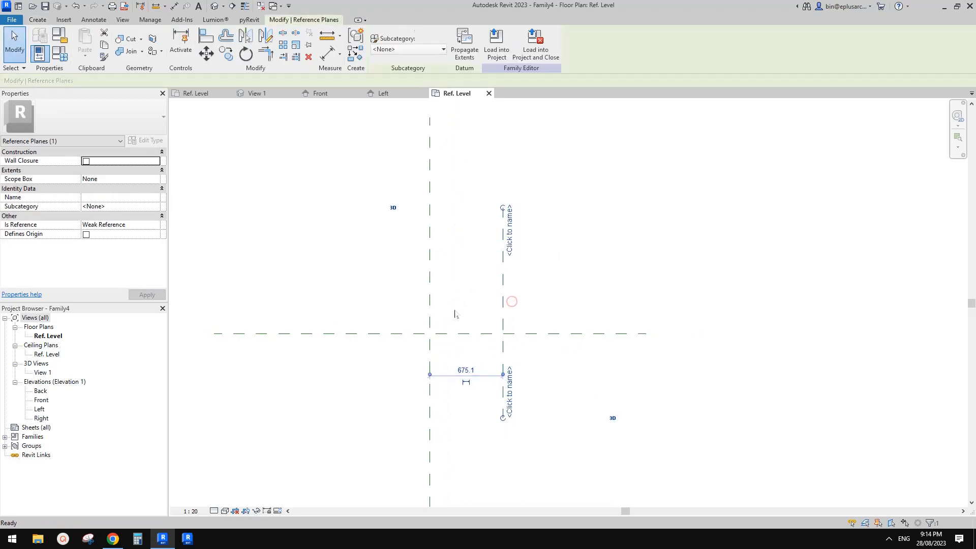
{"action": "key", "text": "Escape"}
- Set the Center (Left/Right) reference plane's Is Reference to Left and rename the plane Left
{"action": "left_click", "coordinate": [435, 301]}
{"action": "scroll", "coordinate": [437, 319], "scroll_direction": "up", "scroll_amount": 1}
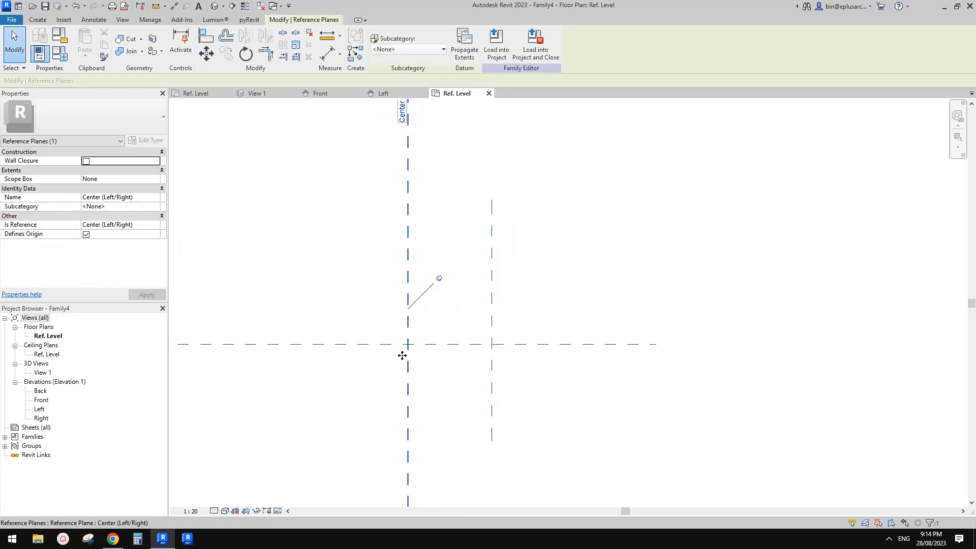
{"action": "left_click", "coordinate": [141, 224]}
{"action": "left_click", "coordinate": [155, 225]}
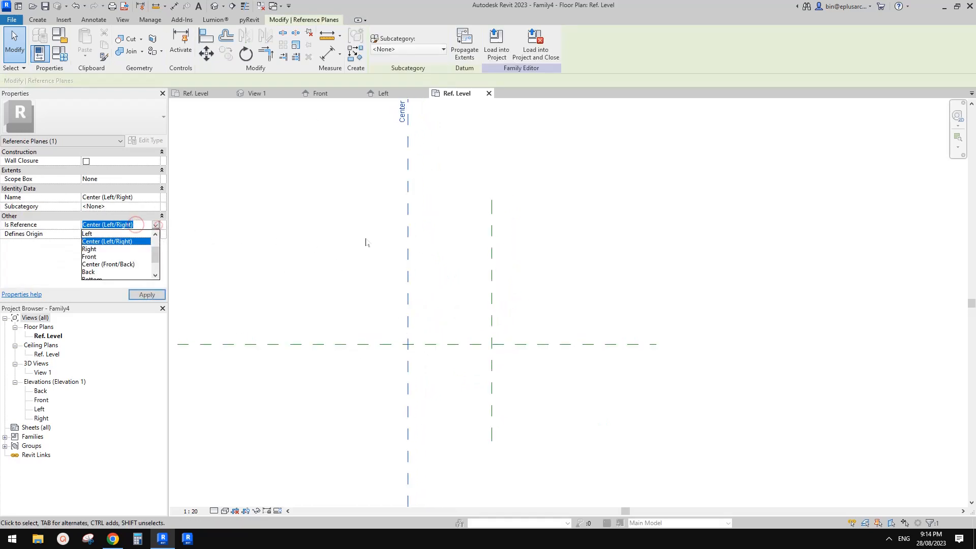
{"action": "left_click", "coordinate": [98, 234]}
{"action": "left_click", "coordinate": [141, 197]}
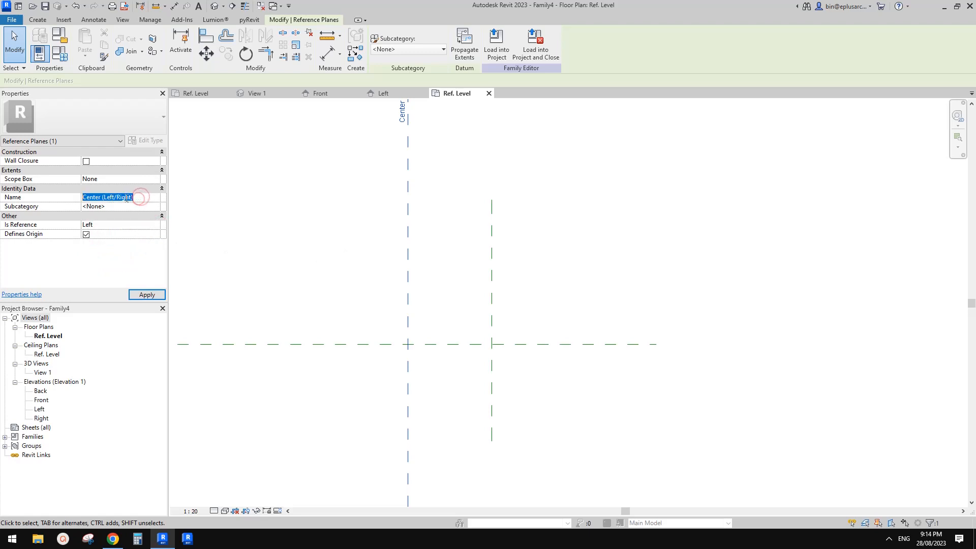
{"action": "key", "text": "BackSpace"}
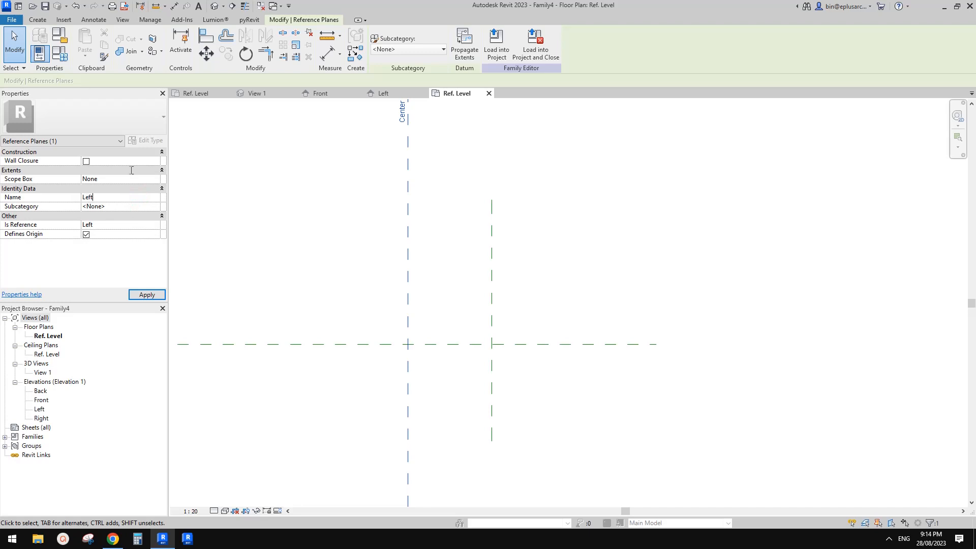
{"action": "key", "text": "Return"}
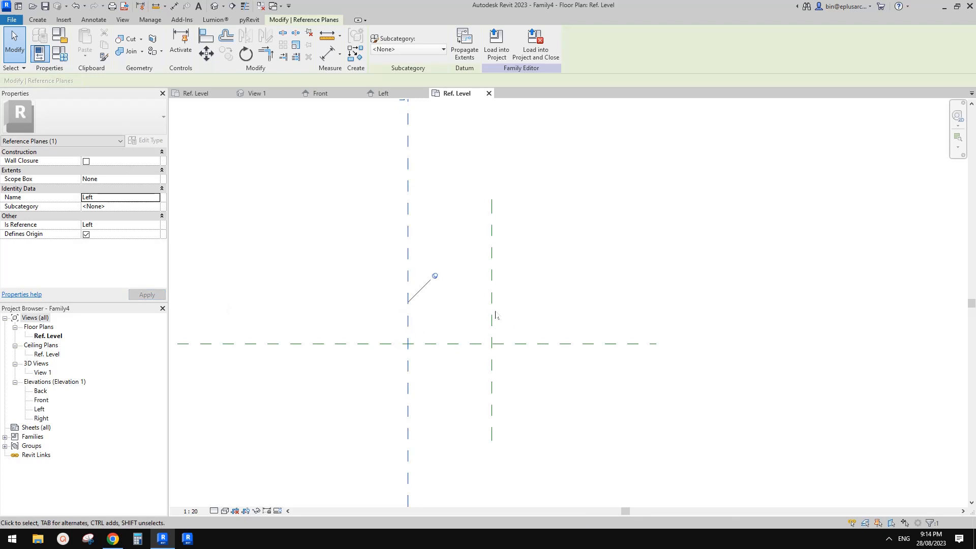
- Set the Is Reference property of the newly drawn vertical reference plane to Right
{"action": "left_click", "coordinate": [492, 315]}
{"action": "left_click", "coordinate": [155, 224]}
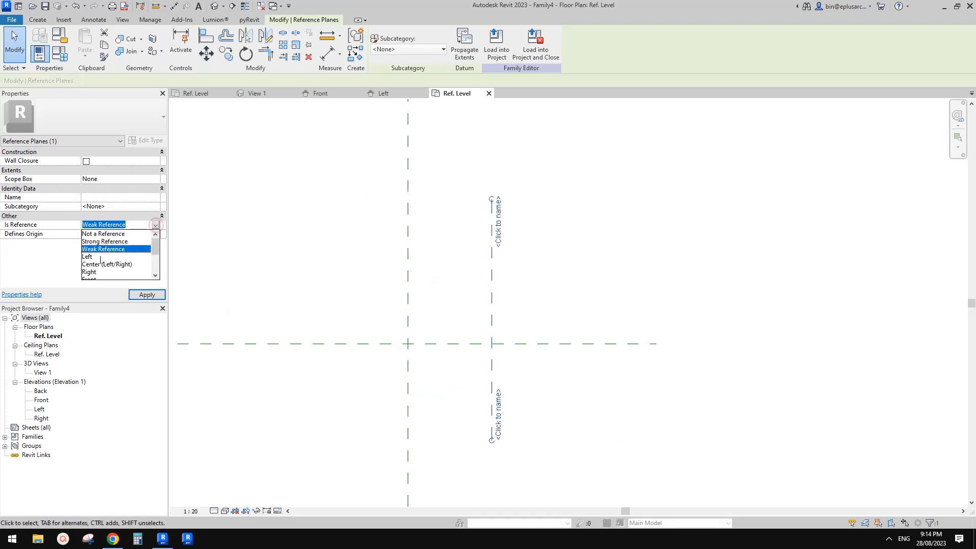
{"action": "left_click", "coordinate": [102, 271]}
{"action": "middle_click_drag", "start_coordinate": [449, 295], "coordinate": [483, 236]}
{"action": "left_click", "coordinate": [449, 258]}
{"action": "left_click", "coordinate": [487, 245]}
- Draw two horizontal reference planes, one about 366 mm above the horizontal centre plane and one below it
{"action": "middle_click_drag", "start_coordinate": [333, 231], "coordinate": [333, 223]}
{"action": "key", "text": "r"}
{"action": "key", "text": "p"}
{"action": "left_click", "coordinate": [544, 236]}
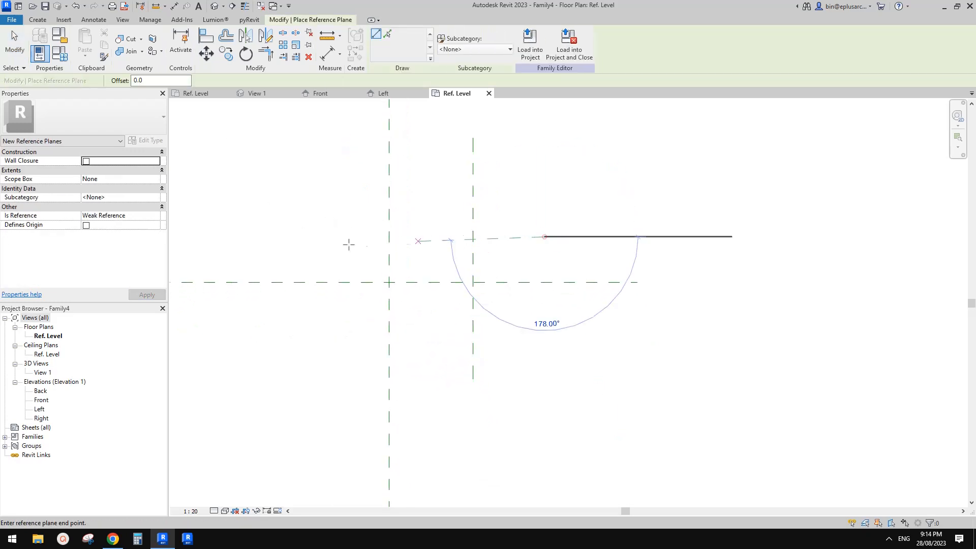
{"action": "left_click", "coordinate": [312, 236]}
{"action": "left_click", "coordinate": [323, 335]}
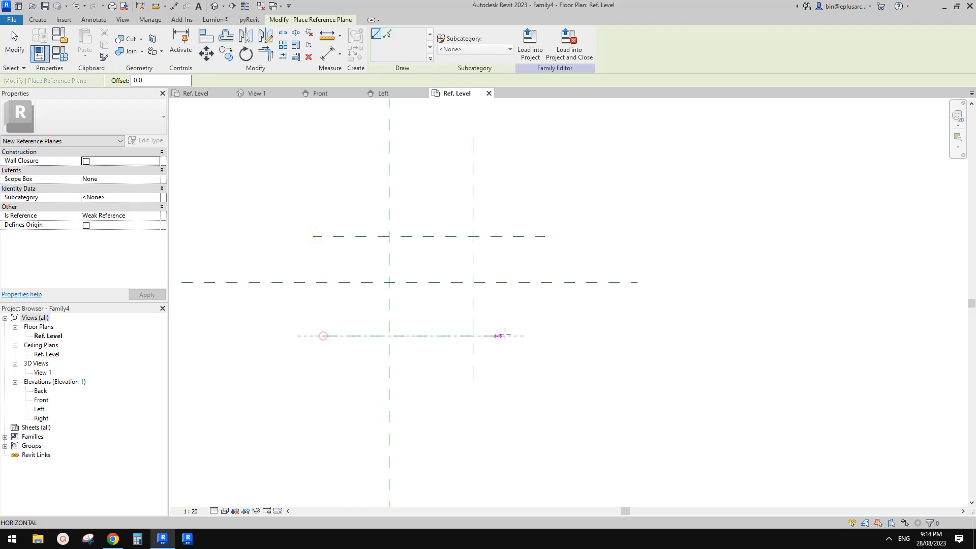
{"action": "left_click", "coordinate": [539, 335]}
{"action": "key", "text": "Escape"}
{"action": "key", "text": "Escape"}
{"action": "left_click", "coordinate": [506, 237]}
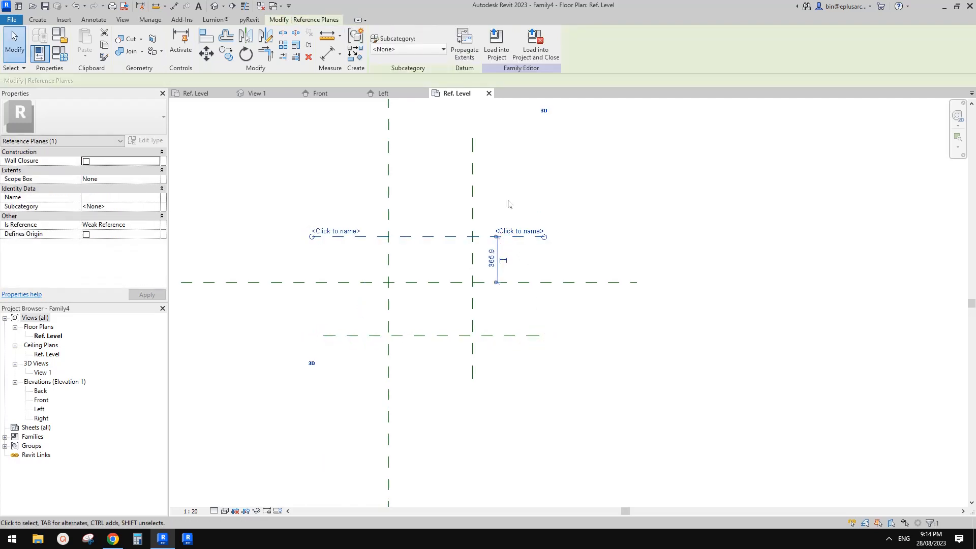
{"action": "middle_click_drag", "start_coordinate": [508, 283], "coordinate": [510, 289]}
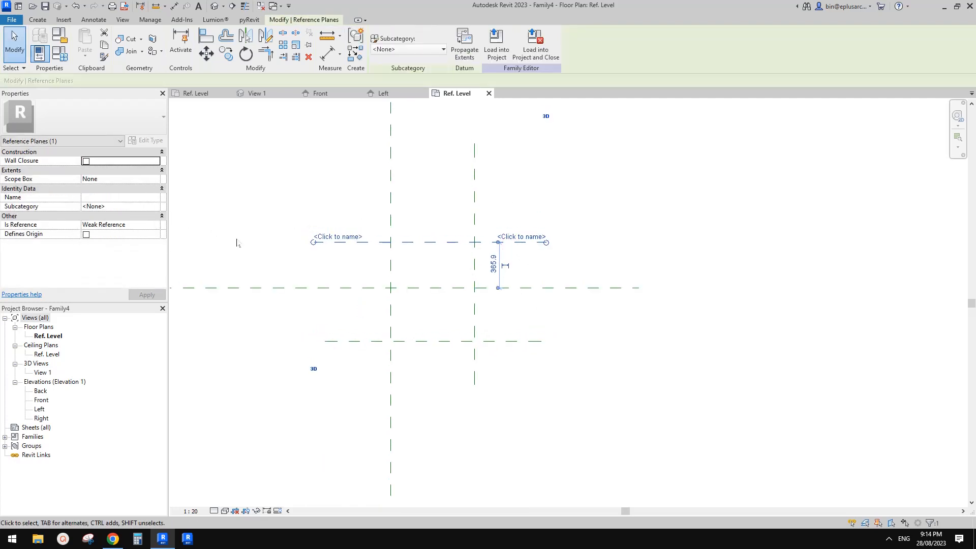
- Dimension the three horizontal reference planes in one string and make their spacing equal (EQ)
{"action": "middle_click_drag", "start_coordinate": [458, 254], "coordinate": [512, 285]}
{"action": "left_click", "coordinate": [467, 256]}
{"action": "key", "text": "d"}
{"action": "key", "text": "i"}
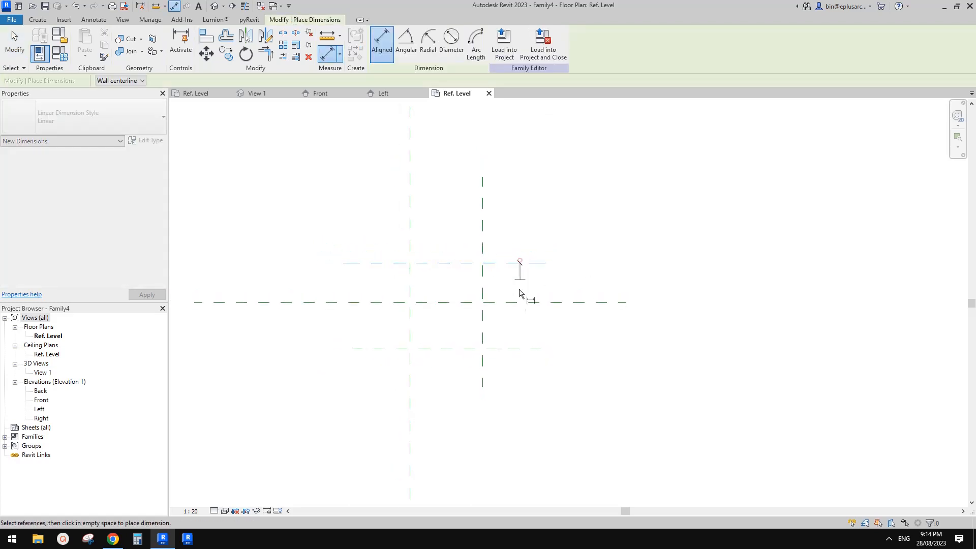
{"action": "left_click", "coordinate": [515, 303]}
{"action": "left_click", "coordinate": [521, 349]}
{"action": "left_click", "coordinate": [546, 326]}
{"action": "left_click", "coordinate": [516, 302]}
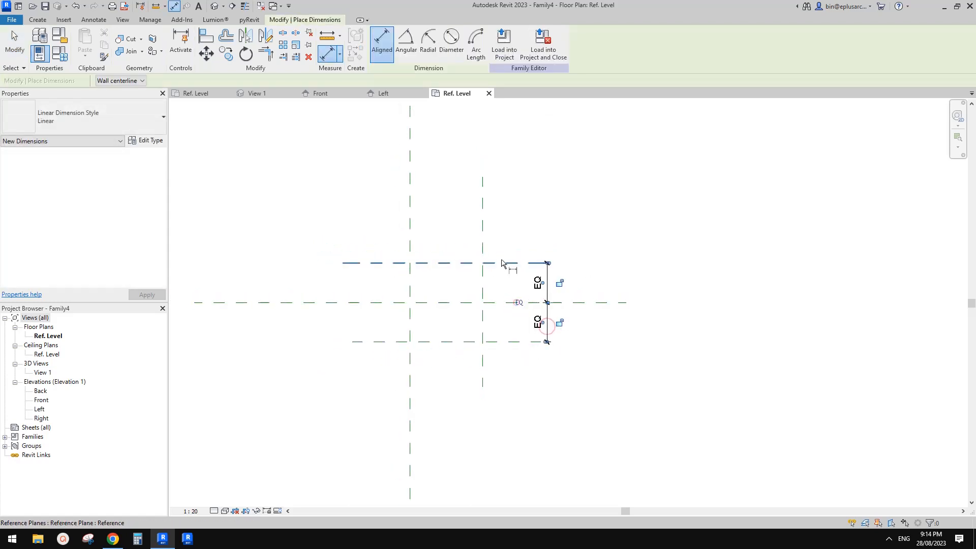
- Add an overall dimension between the two outer horizontal planes and another between the two vertical planes
{"action": "left_click", "coordinate": [502, 262]}
{"action": "left_click", "coordinate": [510, 342]}
{"action": "left_click", "coordinate": [573, 325]}
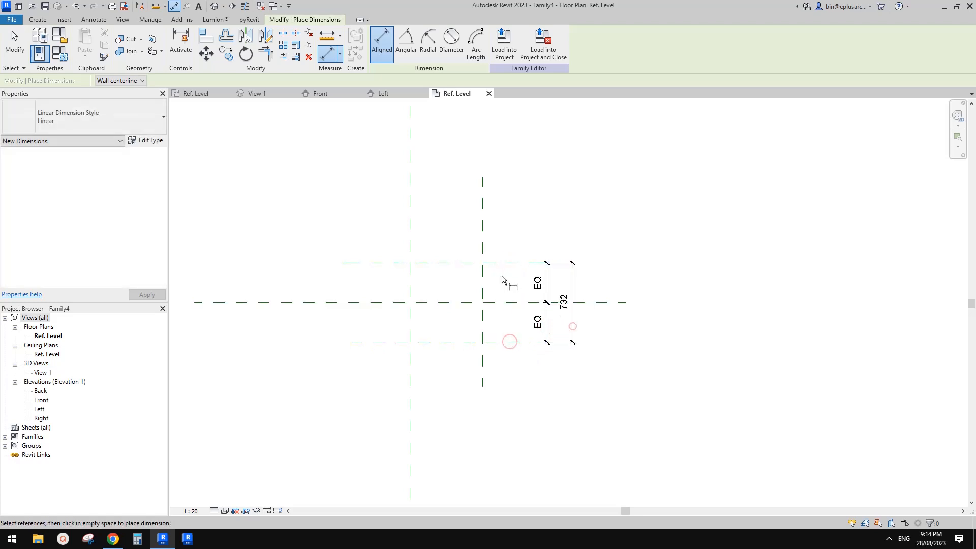
{"action": "left_click", "coordinate": [482, 254]}
{"action": "left_click", "coordinate": [407, 243]}
{"action": "left_click", "coordinate": [433, 213]}
{"action": "key", "text": "Escape"}
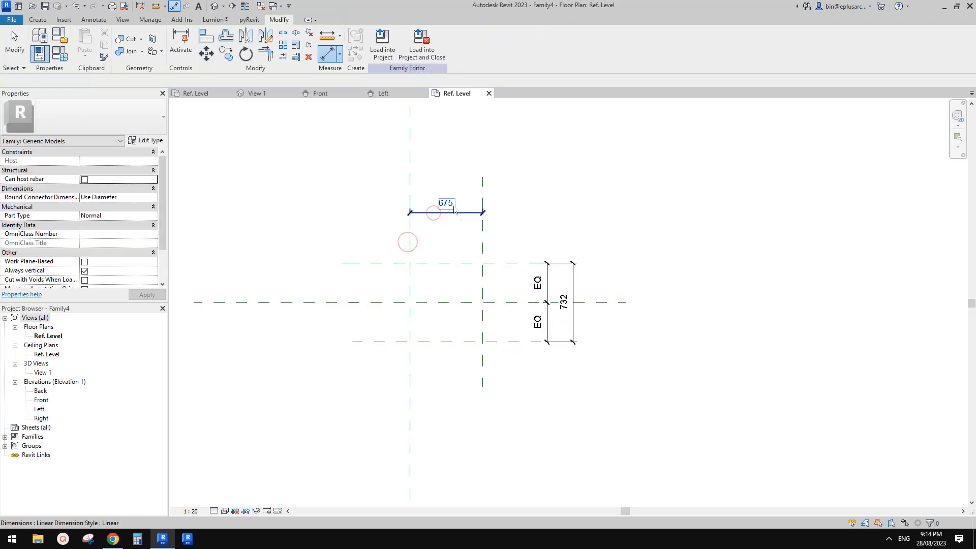
- Label the dimension between the vertical planes with a new instance family parameter named W
{"action": "left_click", "coordinate": [454, 211]}
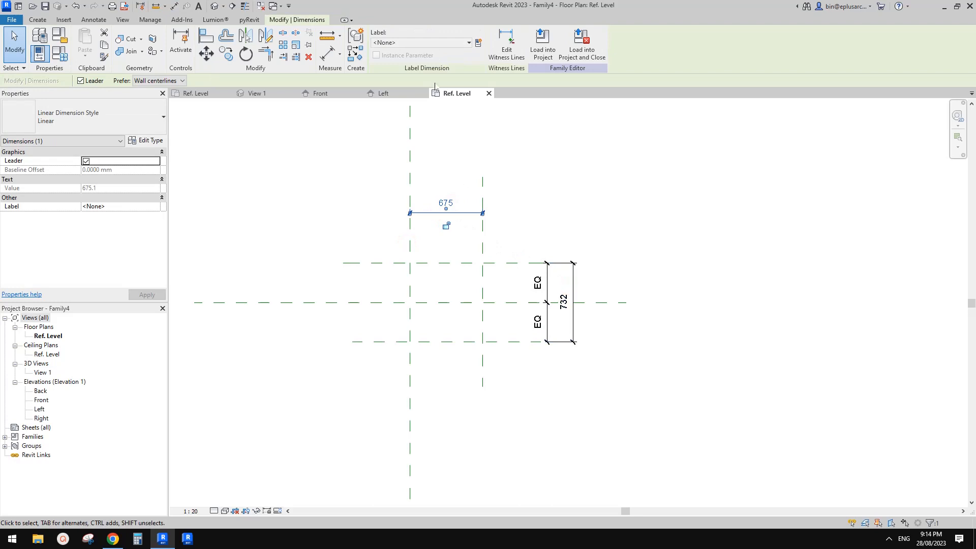
{"action": "left_click", "coordinate": [477, 42]}
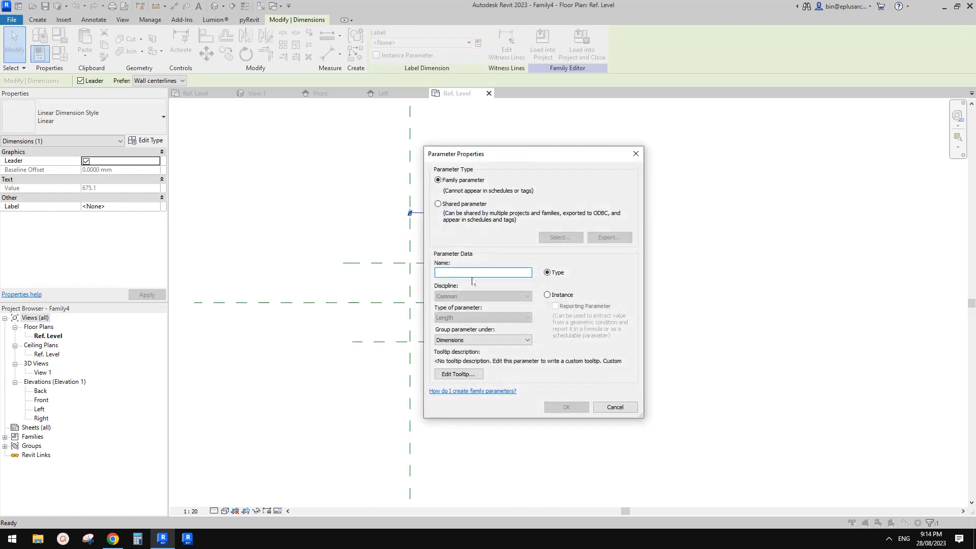
{"action": "type", "text": "W"}
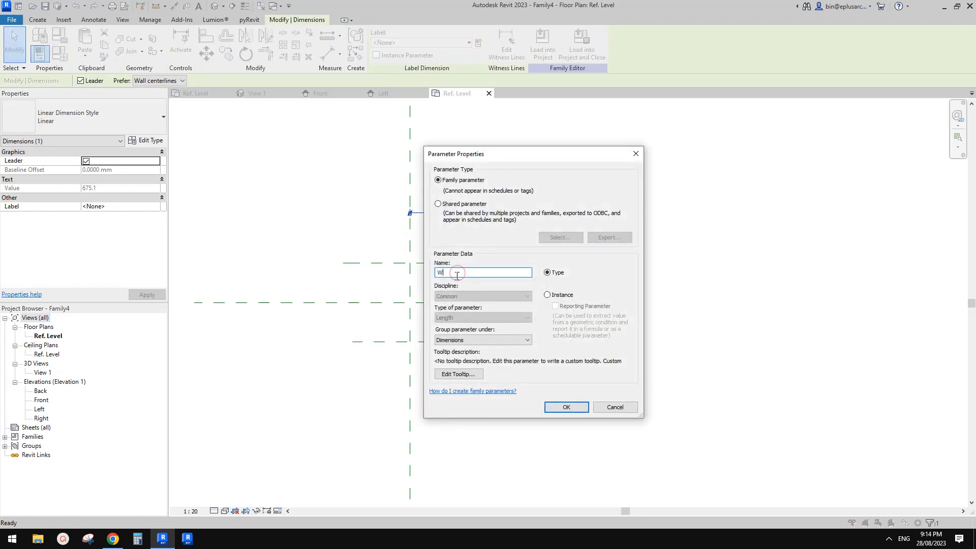
{"action": "left_click", "coordinate": [547, 295]}
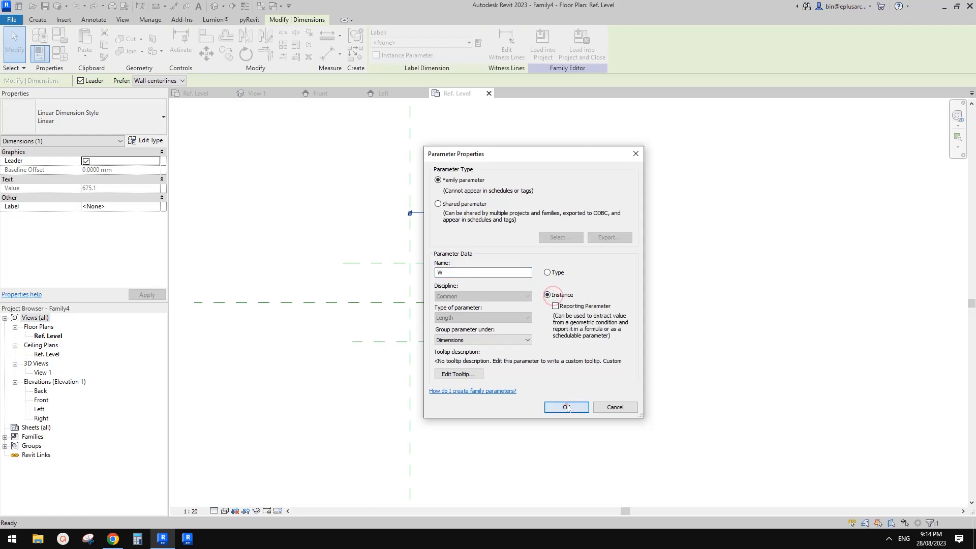
{"action": "left_click", "coordinate": [559, 406]}
- Label the overall dimension between the outer horizontal planes with the existing W parameter
{"action": "left_click", "coordinate": [571, 305]}
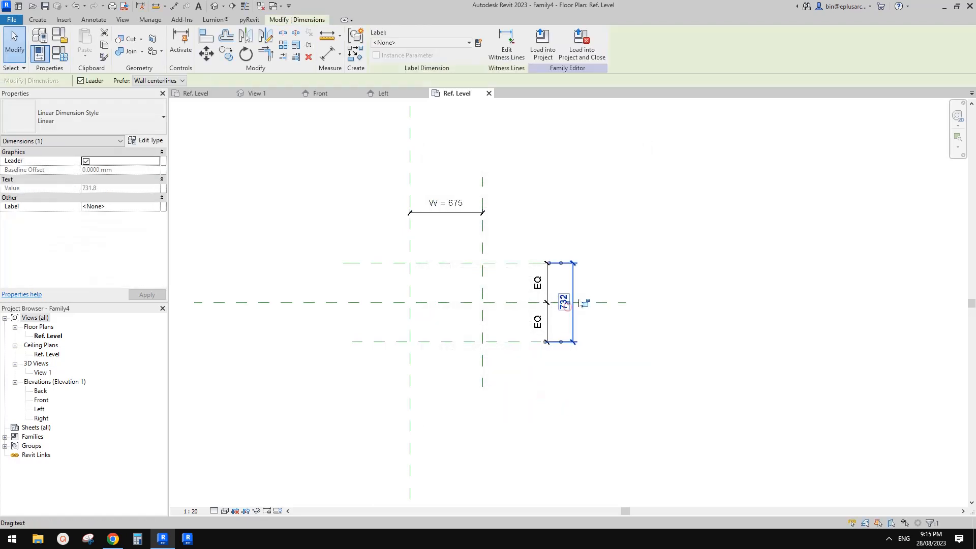
{"action": "left_click", "coordinate": [456, 43]}
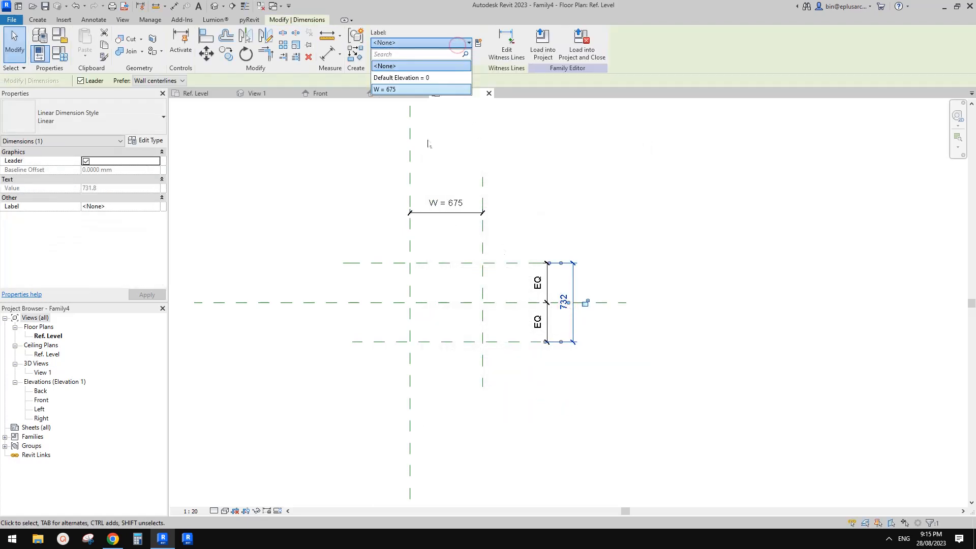
{"action": "left_click", "coordinate": [409, 91]}
{"action": "scroll", "coordinate": [603, 276], "scroll_direction": "up", "scroll_amount": 3}
{"action": "left_click", "coordinate": [603, 276]}
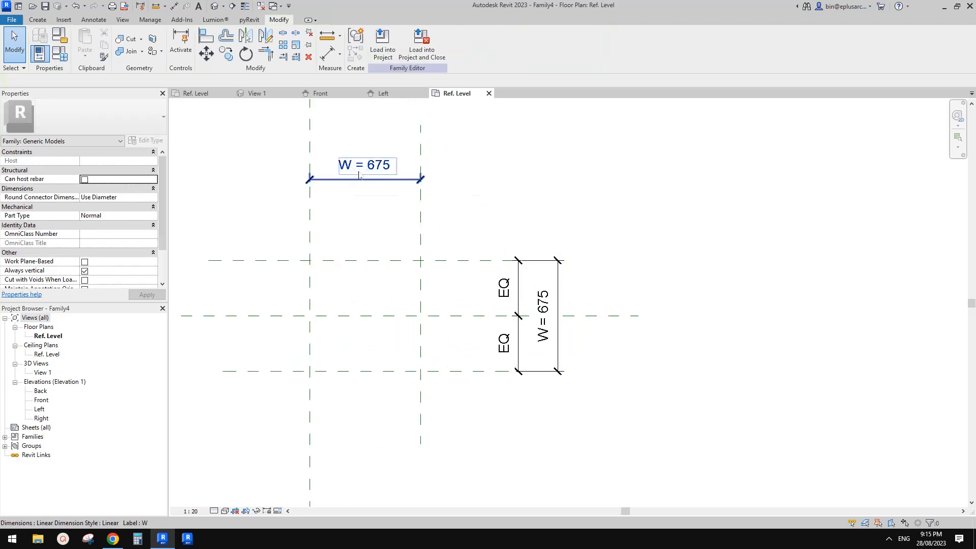
{"action": "middle_click_drag", "start_coordinate": [574, 297], "coordinate": [629, 255]}
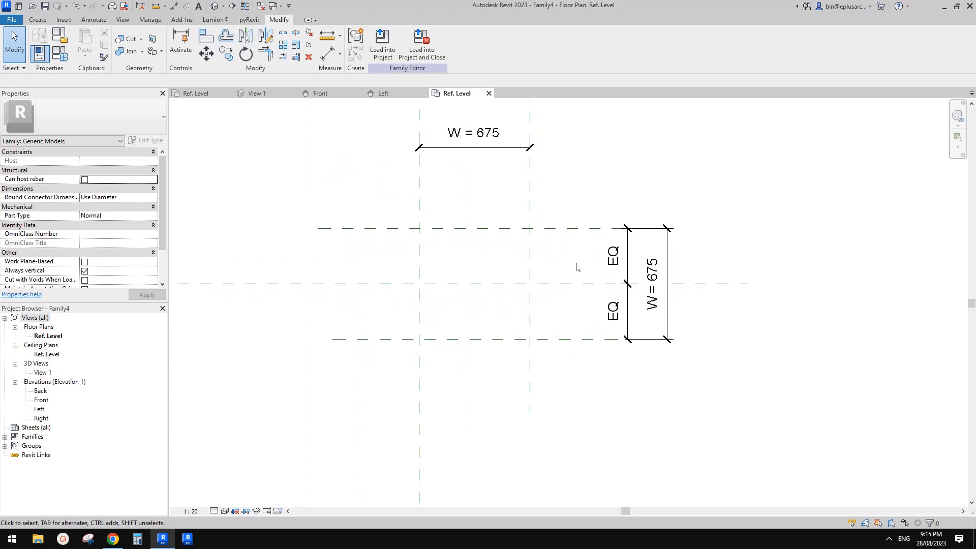
- Reduce the upper horizontal reference plane's distance from the centre plane so that parameter W becomes 200
{"action": "left_click", "coordinate": [491, 228]}
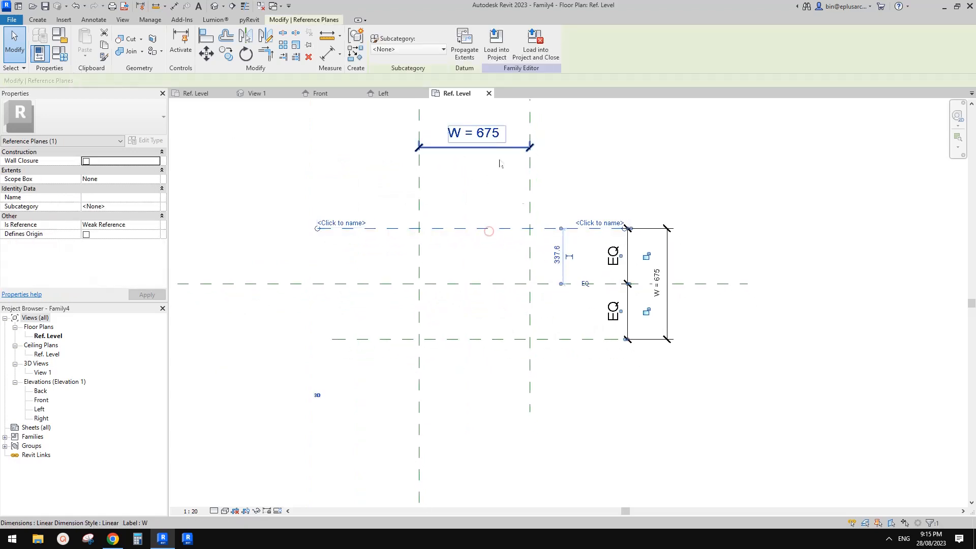
{"action": "left_click", "coordinate": [557, 257]}
{"action": "middle_click_drag", "start_coordinate": [583, 231], "coordinate": [576, 241]}
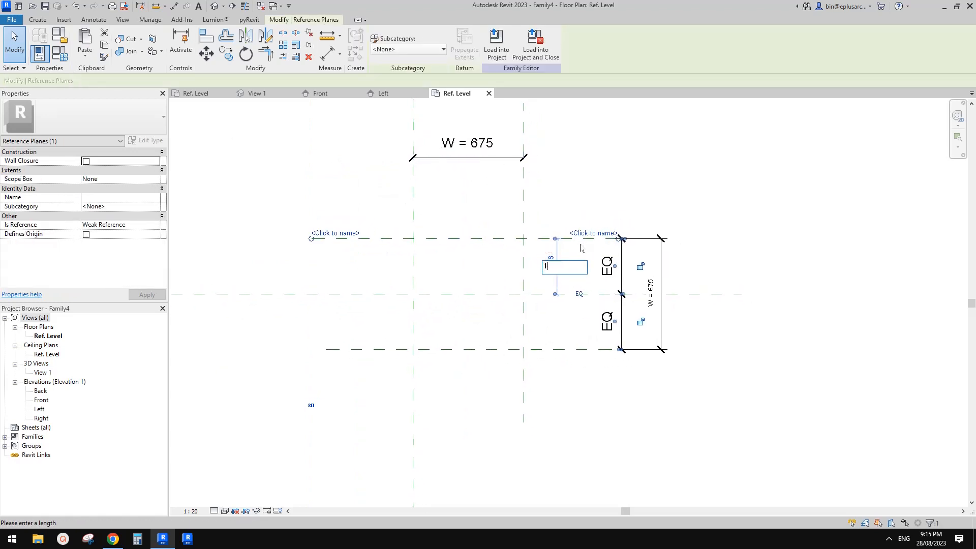
{"action": "key", "text": "Return"}
{"action": "left_click", "coordinate": [595, 179]}
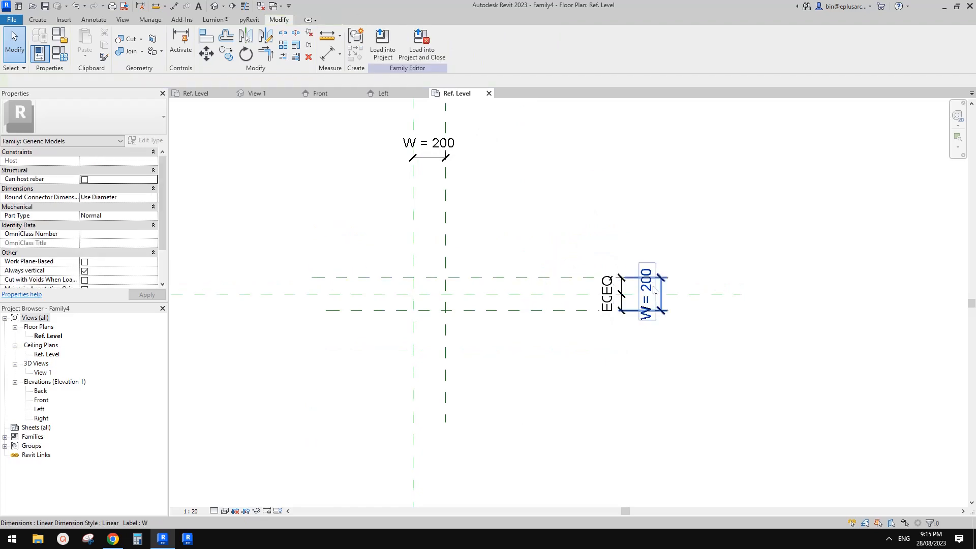
- Look at the reference picture of the black-yellow striped stickers in the browser document, and return to the Revit family
{"action": "scroll", "coordinate": [495, 308], "scroll_direction": "up", "scroll_amount": 1}
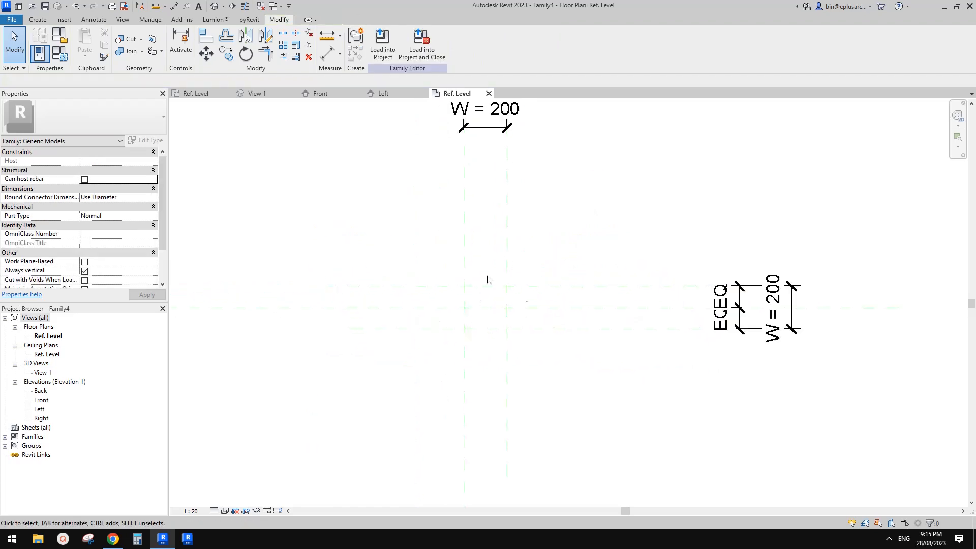
{"action": "left_click", "coordinate": [113, 539]}
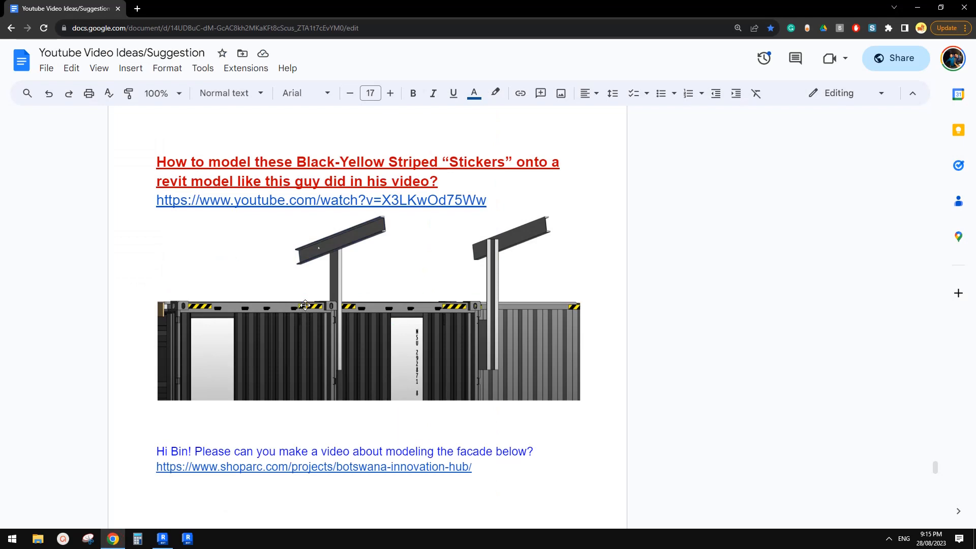
{"action": "left_click", "coordinate": [164, 538]}
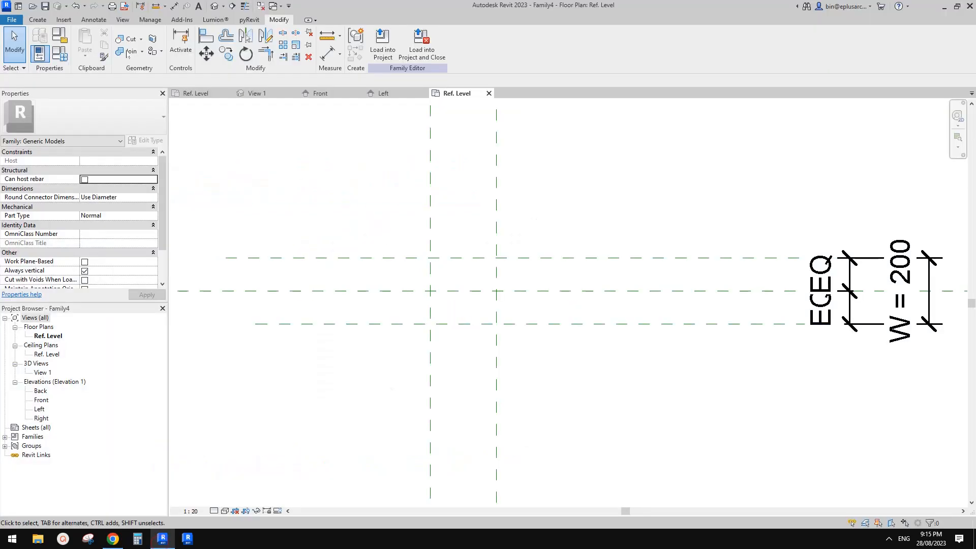
- Start an extrusion and sketch a closed right triangle with 200 mm legs, its right angle where the left vertical and upper horizontal reference planes cross
{"action": "left_click", "coordinate": [37, 19]}
{"action": "left_click", "coordinate": [85, 46]}
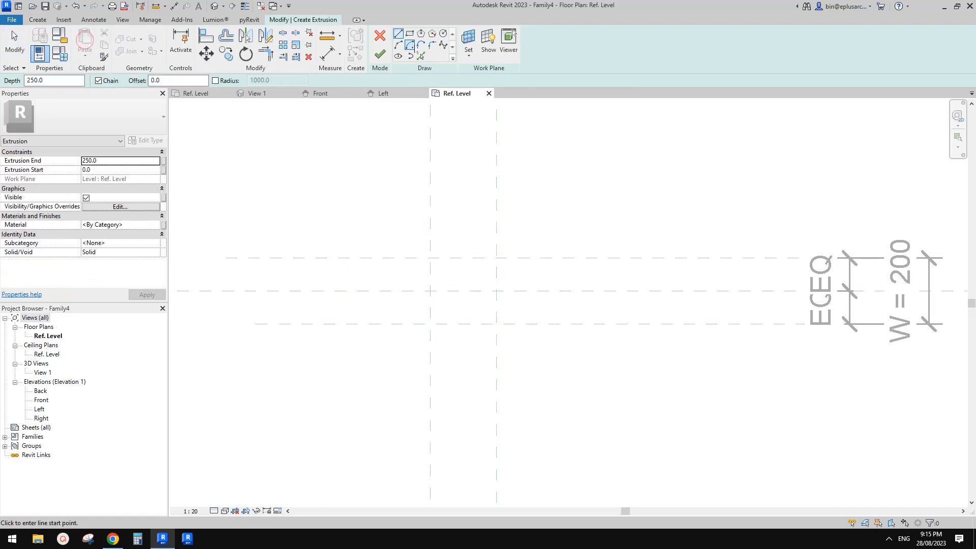
{"action": "left_click", "coordinate": [431, 257]}
{"action": "left_click", "coordinate": [431, 324]}
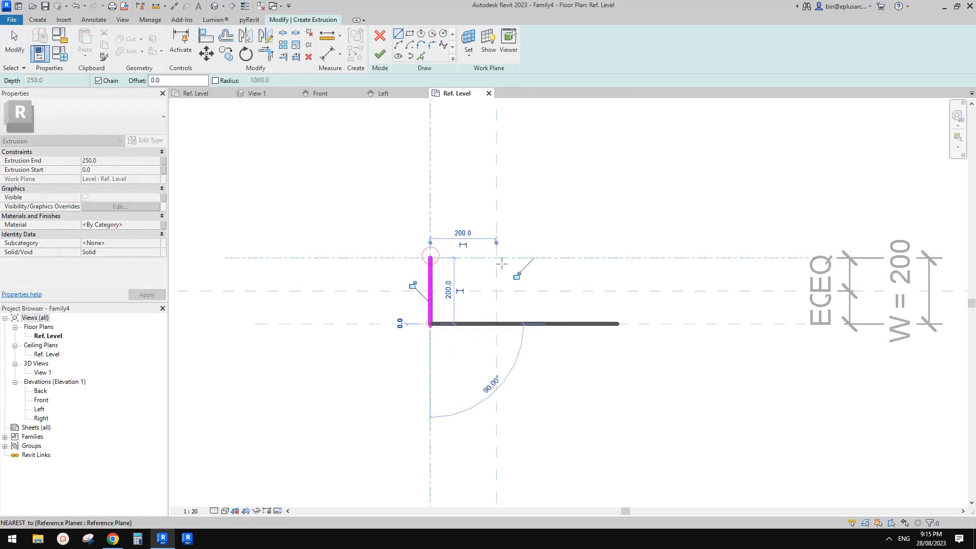
{"action": "left_click", "coordinate": [496, 257]}
{"action": "left_click", "coordinate": [430, 257]}
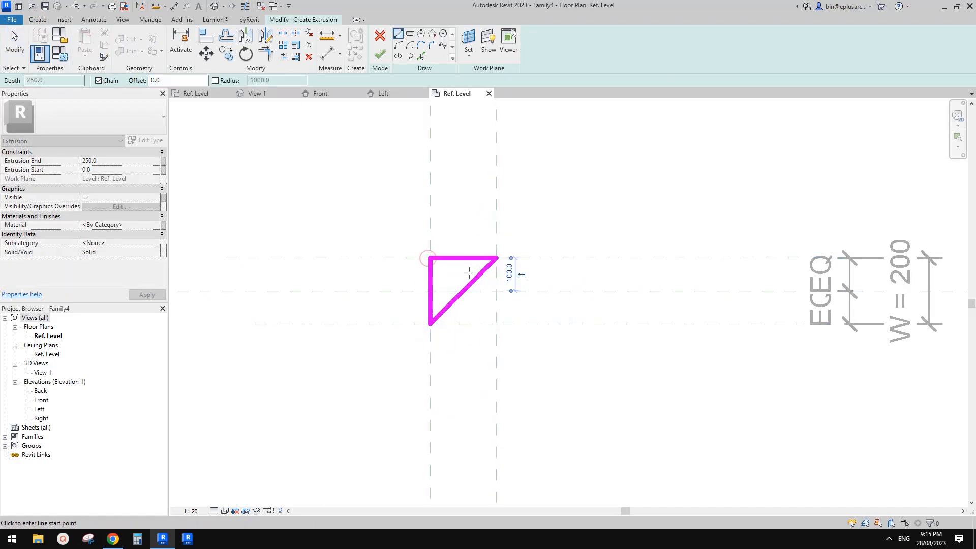
- Align and lock the triangle's vertical edge to the left vertical reference plane and its horizontal edge to the upper horizontal plane
{"action": "middle_click_drag", "start_coordinate": [495, 239], "coordinate": [447, 261]}
{"action": "key", "text": "a"}
{"action": "key", "text": "l"}
{"action": "left_click", "coordinate": [418, 216]}
{"action": "left_click", "coordinate": [418, 287]}
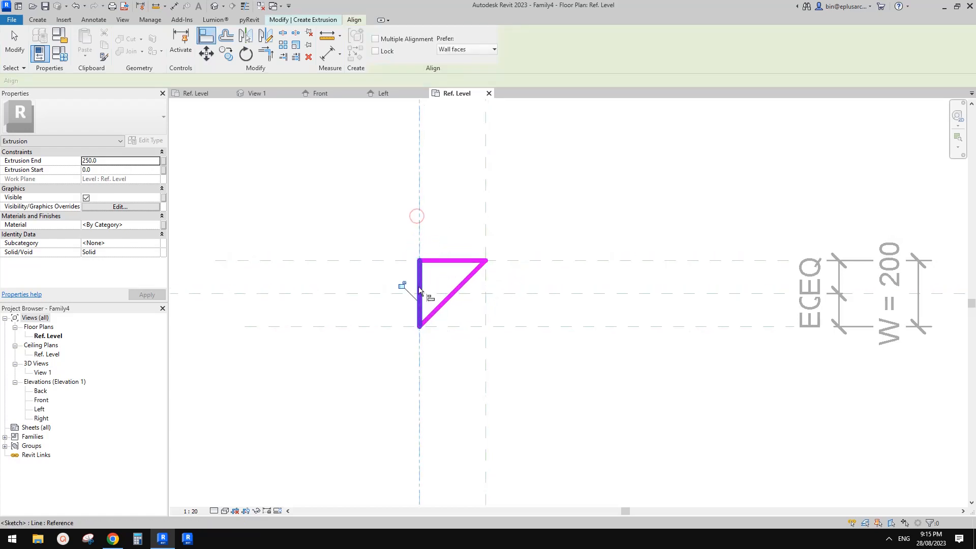
{"action": "left_click", "coordinate": [399, 289]}
{"action": "left_click", "coordinate": [521, 262]}
{"action": "left_click", "coordinate": [466, 262]}
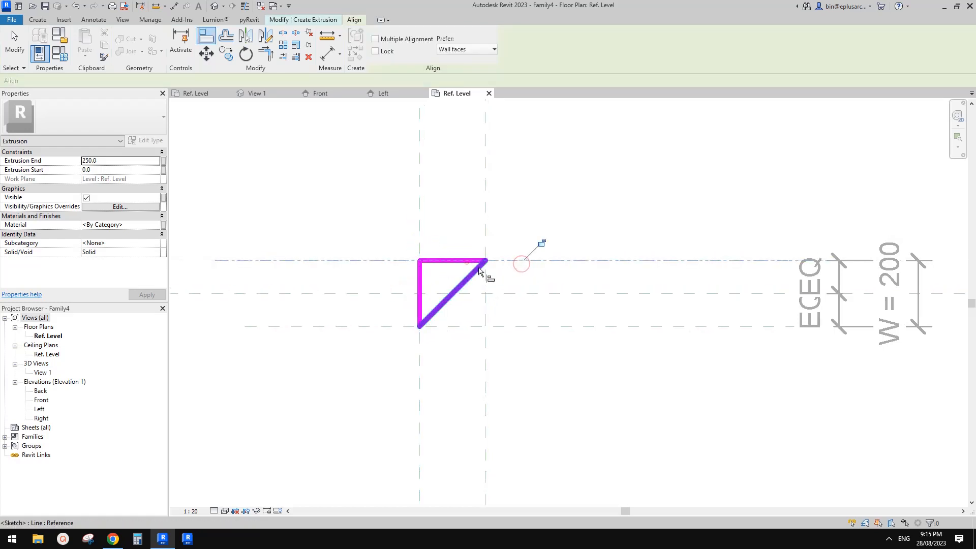
{"action": "left_click", "coordinate": [539, 245]}
{"action": "middle_click_drag", "start_coordinate": [486, 274], "coordinate": [486, 277]}
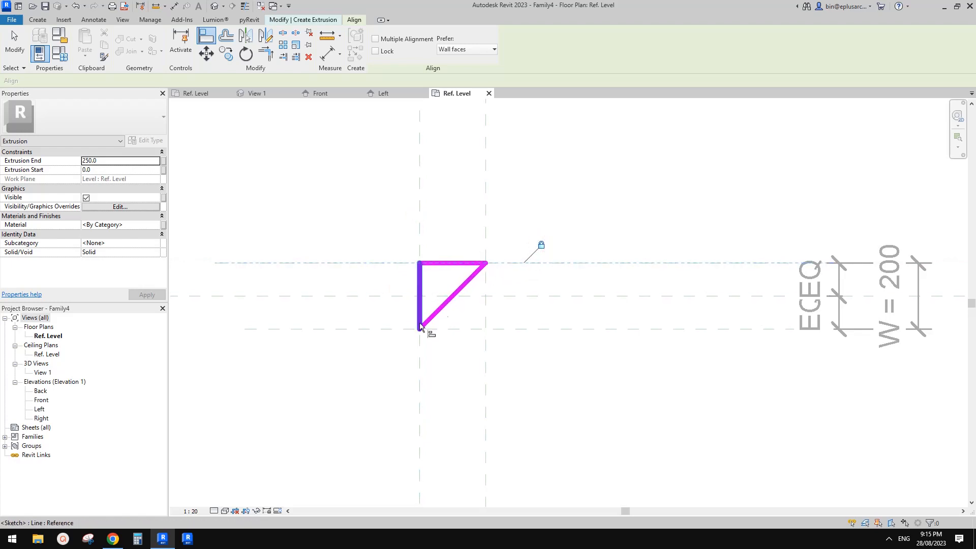
- Turn on the visibility of Automatic Sketch Dimensions for the Ref. Level plan view
{"action": "key", "text": "v"}
{"action": "key", "text": "v"}
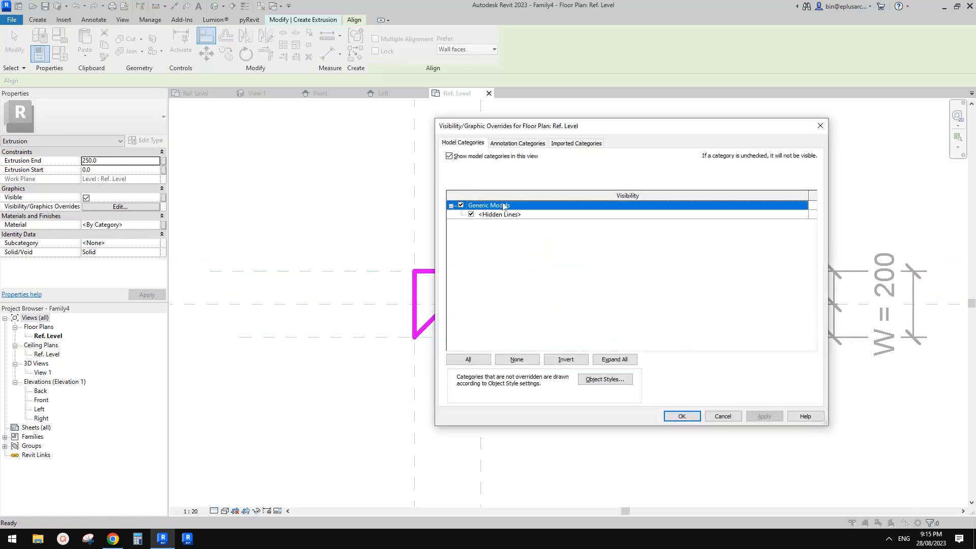
{"action": "left_click", "coordinate": [514, 144]}
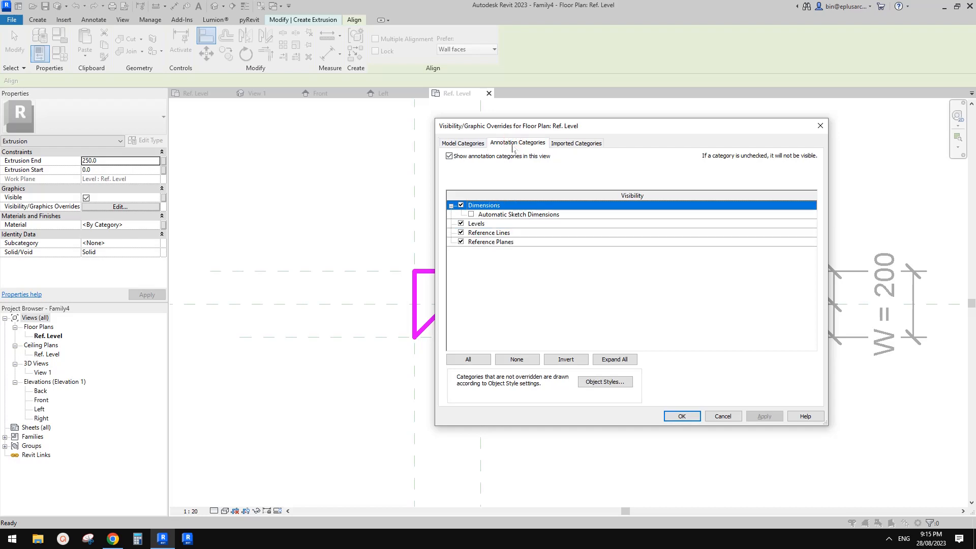
{"action": "left_click", "coordinate": [471, 214]}
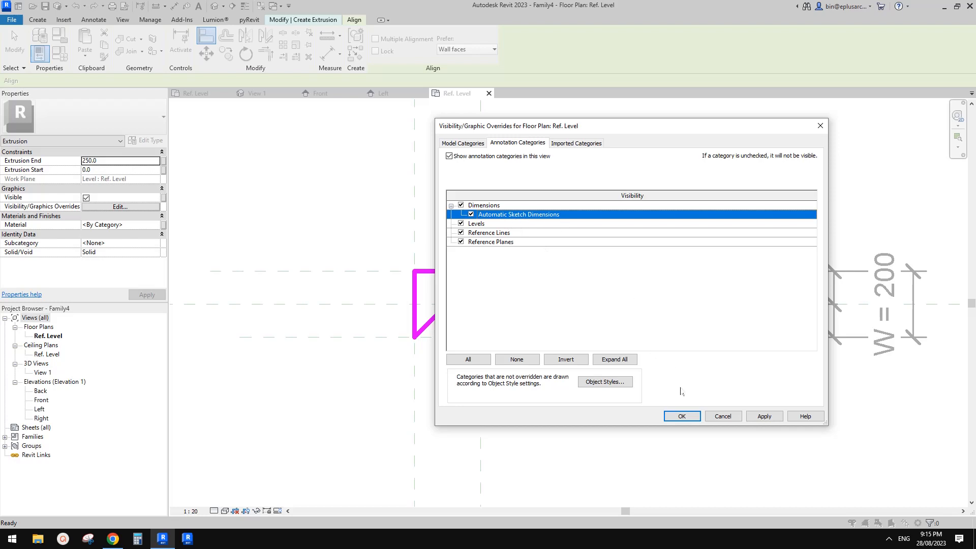
{"action": "left_click", "coordinate": [681, 416]}
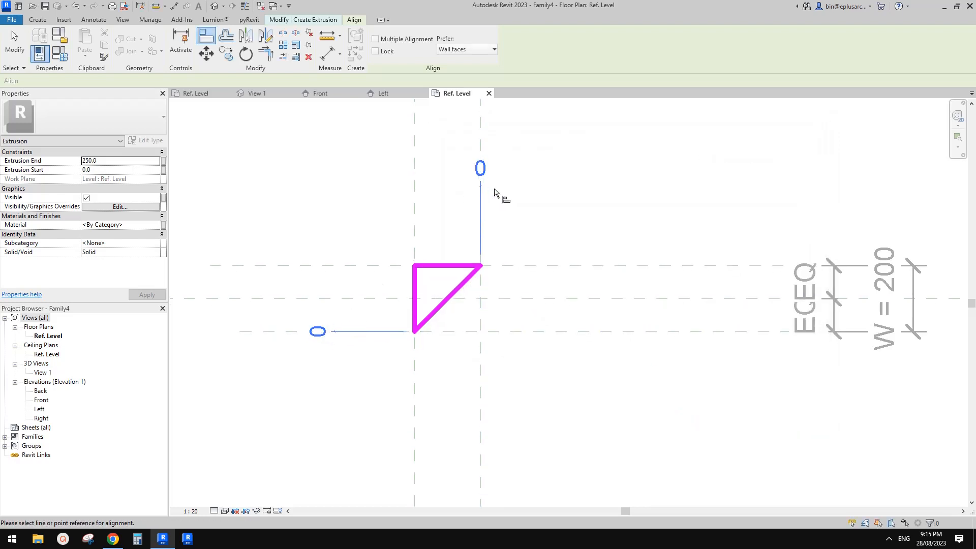
- Align and lock the triangle's right corner to the right vertical reference plane and its lower corner to the lower horizontal plane
{"action": "middle_click_drag", "start_coordinate": [493, 226], "coordinate": [518, 243]}
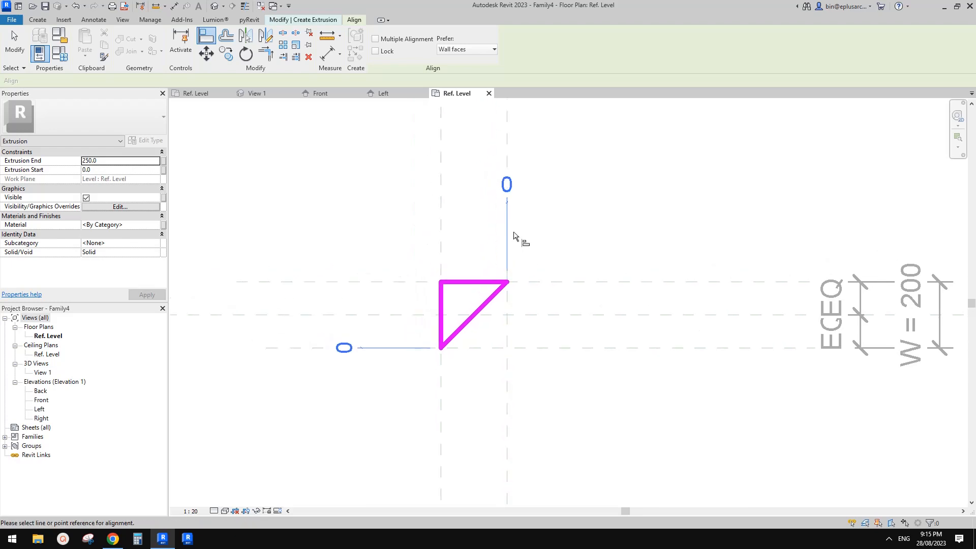
{"action": "left_click", "coordinate": [507, 394]}
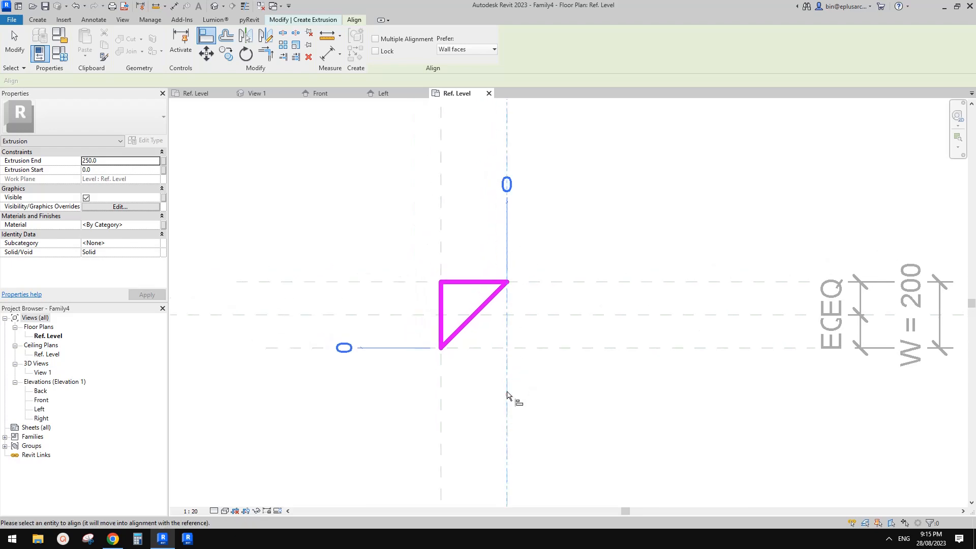
{"action": "left_click", "coordinate": [492, 285]}
{"action": "left_click", "coordinate": [560, 350]}
{"action": "left_click", "coordinate": [440, 349]}
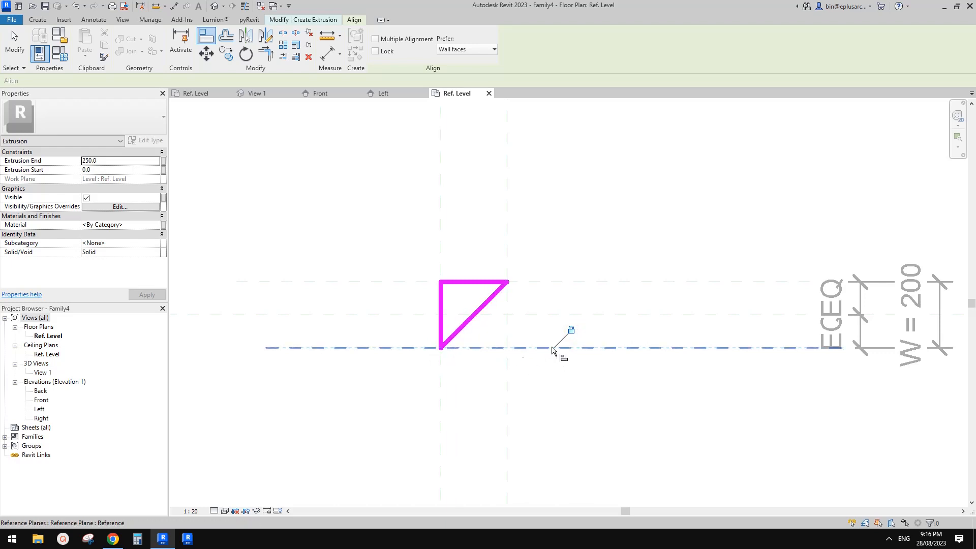
{"action": "scroll", "coordinate": [540, 339], "scroll_direction": "down", "scroll_amount": 1}
{"action": "scroll", "coordinate": [539, 338], "scroll_direction": "down", "scroll_amount": 1}
{"action": "middle_click_drag", "start_coordinate": [534, 330], "coordinate": [521, 305]}
{"action": "middle_click_drag", "start_coordinate": [568, 262], "coordinate": [551, 264]}
{"action": "key", "text": "Escape"}
{"action": "key", "text": "Escape"}
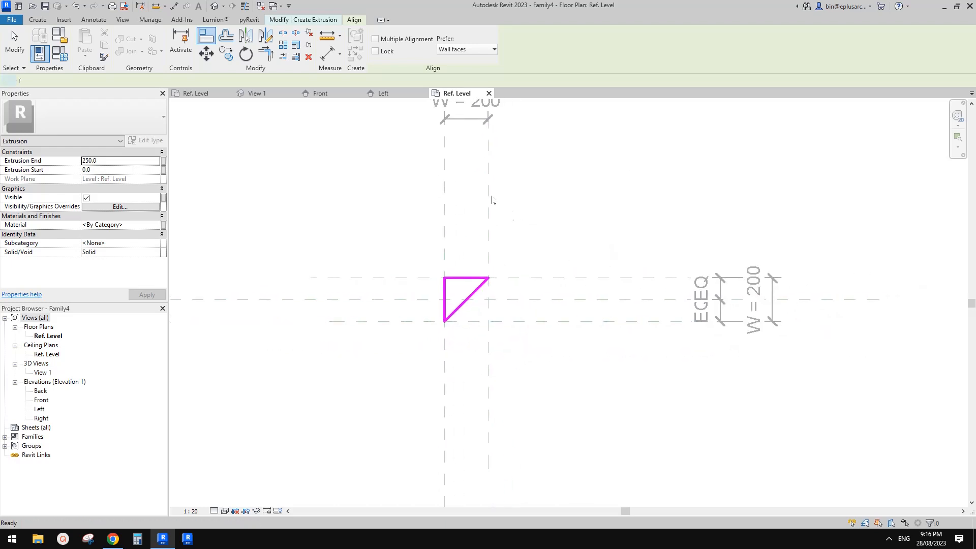
- Finish the triangular extrusion and set its Extrusion End to 5
{"action": "left_click", "coordinate": [380, 54]}
{"action": "scroll", "coordinate": [344, 261], "scroll_direction": "up", "scroll_amount": 2}
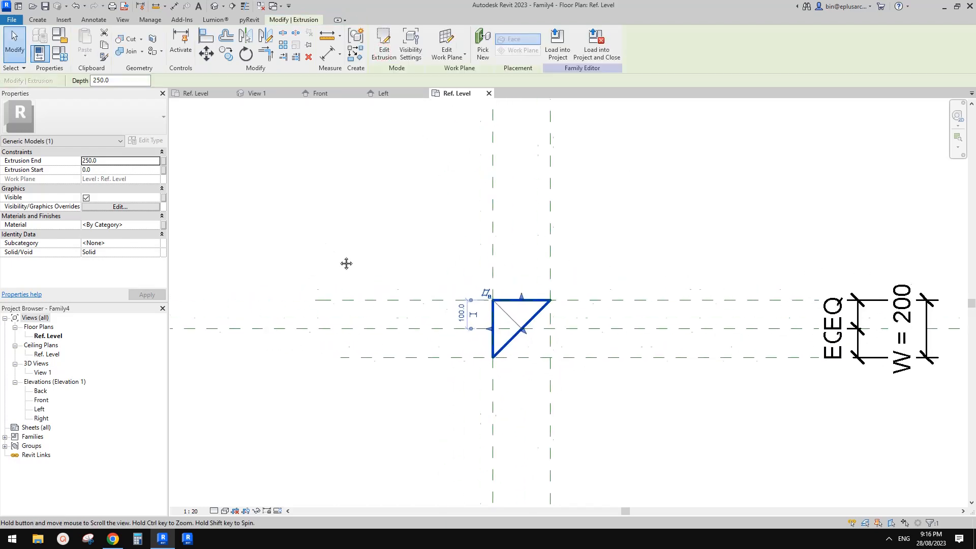
{"action": "left_click", "coordinate": [102, 160]}
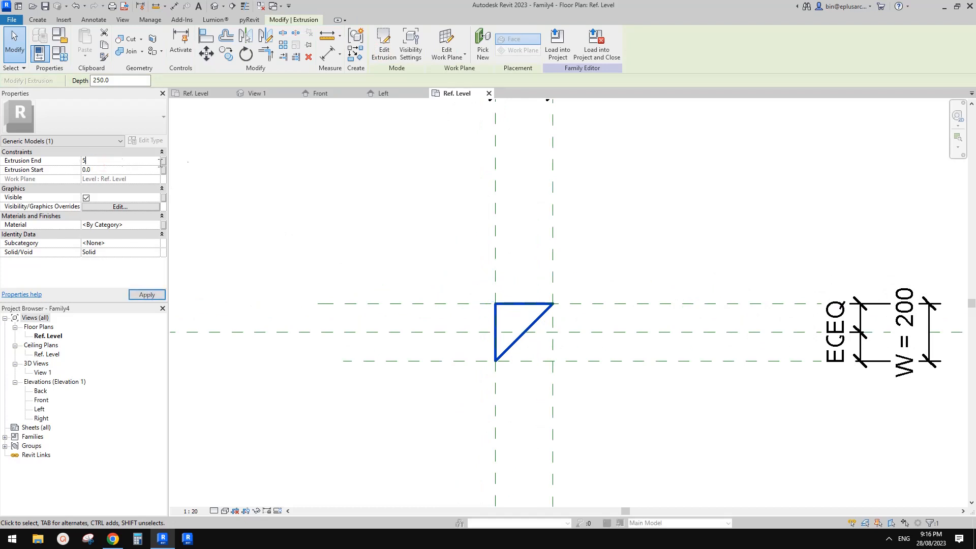
{"action": "key", "text": "Return"}
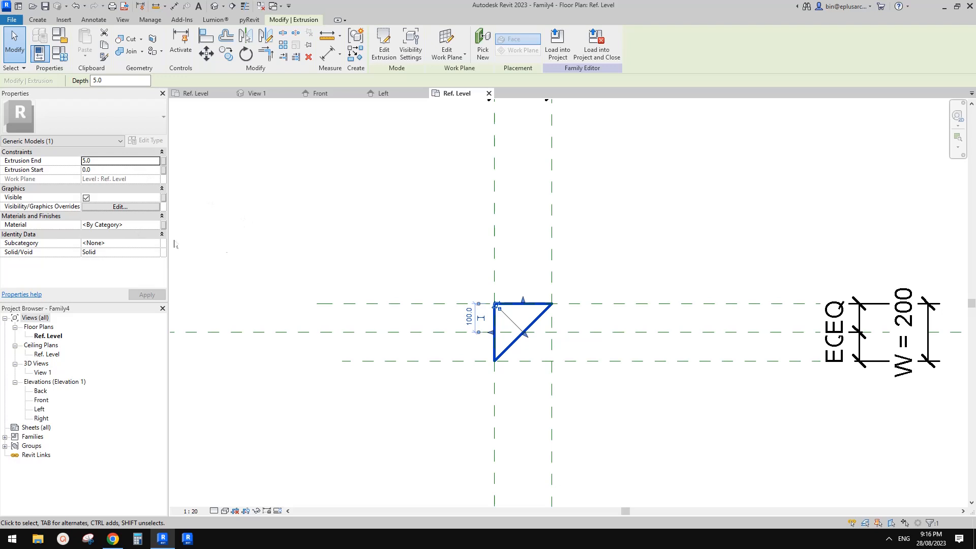
- Associate the extrusion's material with a new instance family parameter named Material
{"action": "scroll", "coordinate": [198, 237], "scroll_direction": "up", "scroll_amount": 1}
{"action": "left_click", "coordinate": [163, 224]}
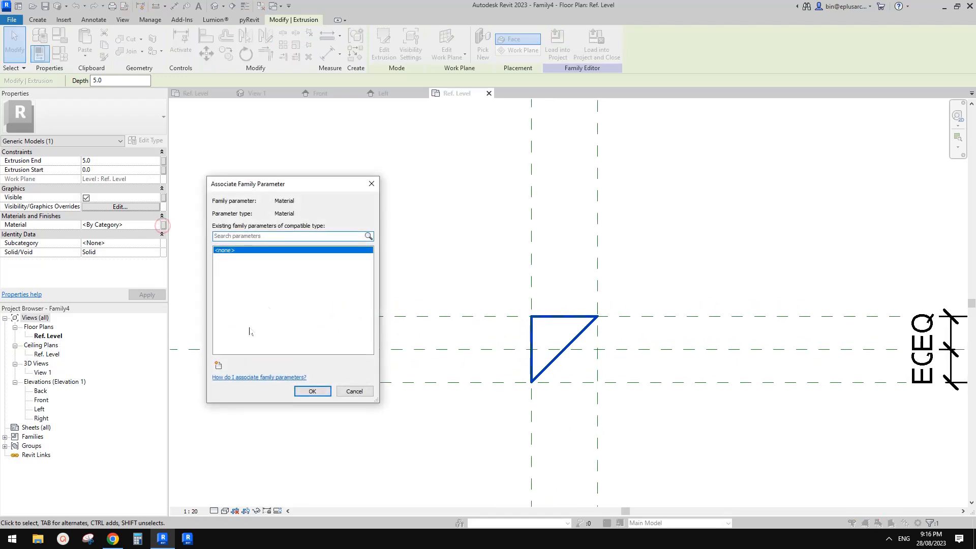
{"action": "left_click", "coordinate": [219, 366]}
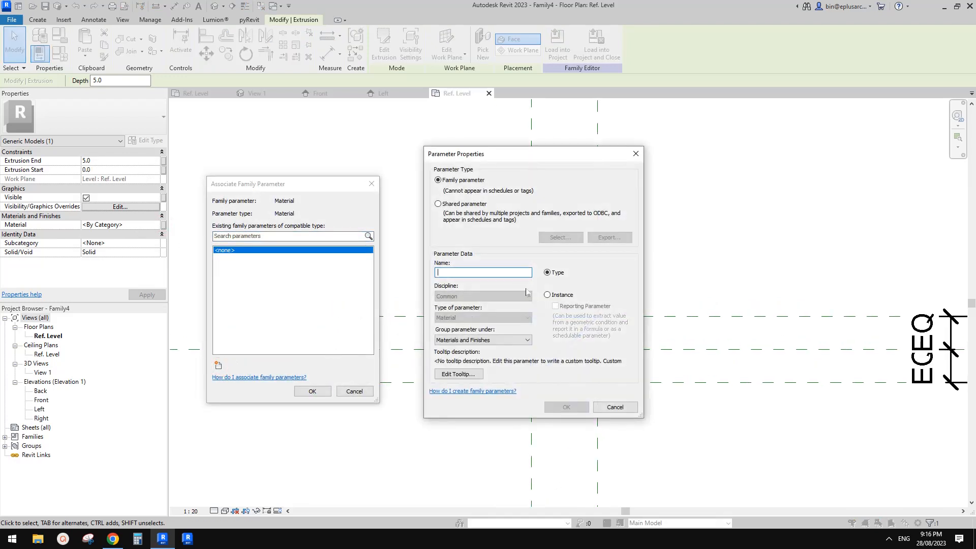
{"action": "type", "text": "mA"}
{"action": "key", "text": "BackSpace"}
{"action": "type", "text": "MA"}
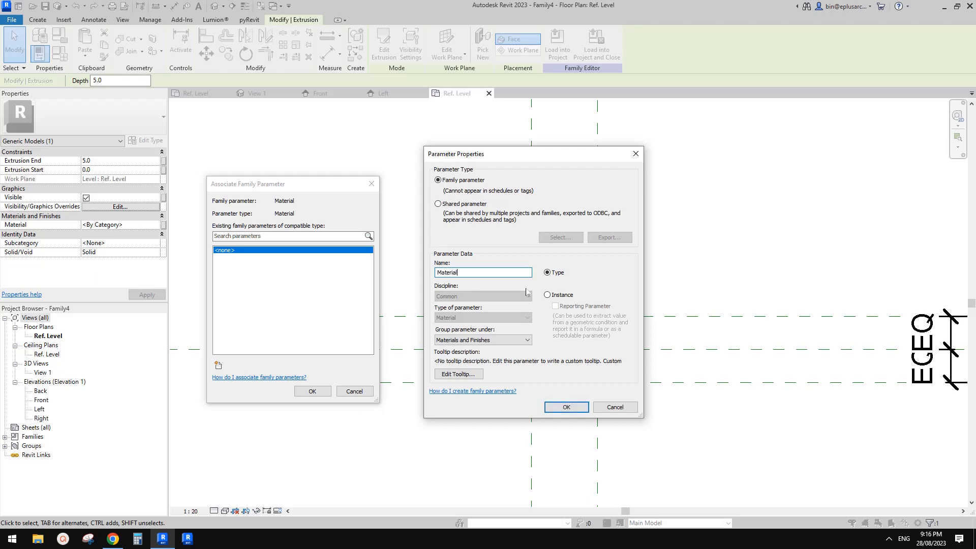
{"action": "left_click", "coordinate": [570, 408]}
{"action": "left_click", "coordinate": [312, 391]}
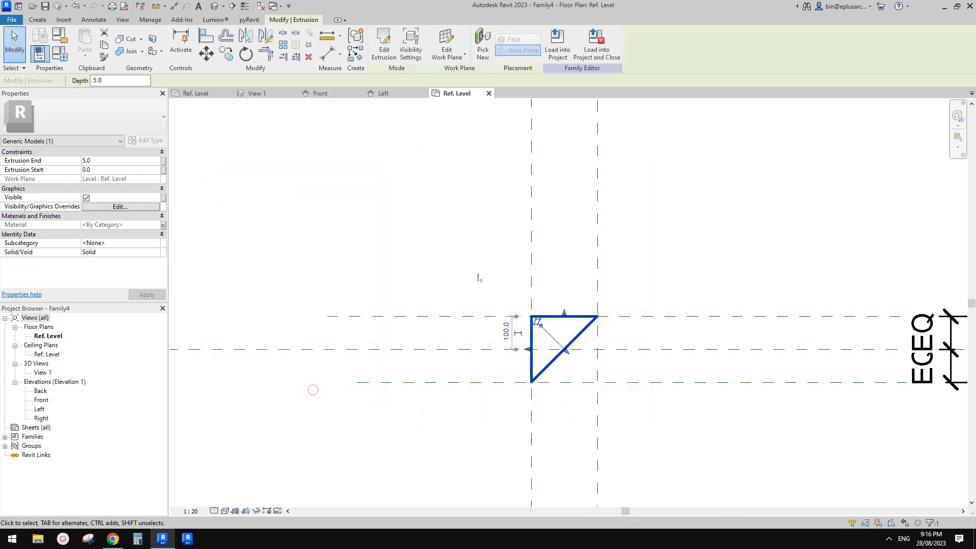
- Deselect the extrusion and set the plan view's visual style to Shaded
{"action": "middle_click_drag", "start_coordinate": [645, 430], "coordinate": [606, 382]}
{"action": "left_click", "coordinate": [630, 417]}
{"action": "left_click", "coordinate": [224, 512]}
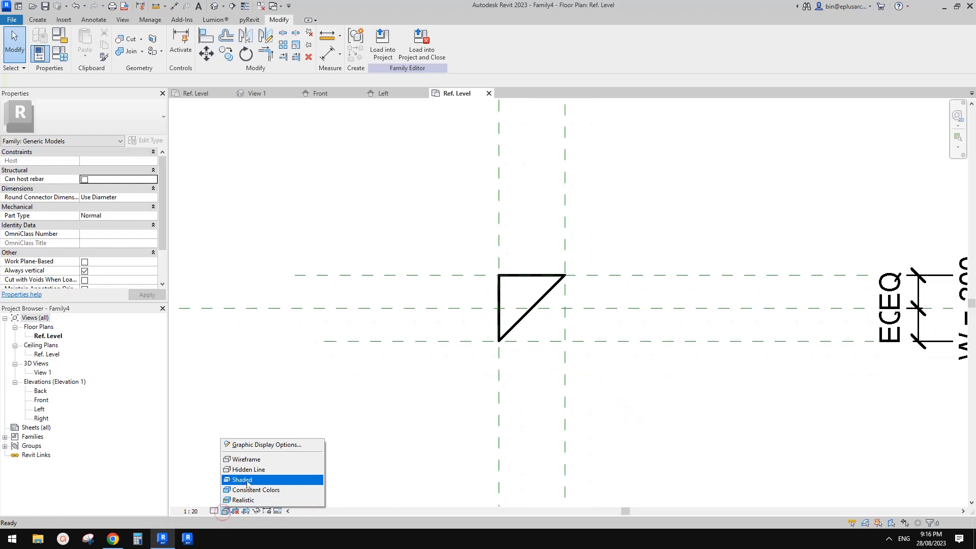
{"action": "left_click", "coordinate": [247, 480]}
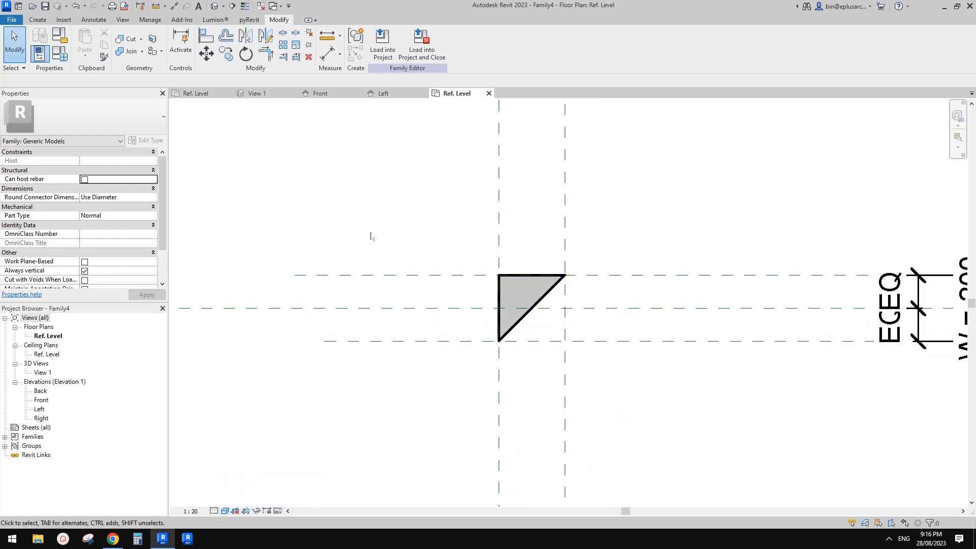
- Open the material choice for the Material parameter in the family types and create a new material named Y
{"action": "left_click", "coordinate": [511, 297]}
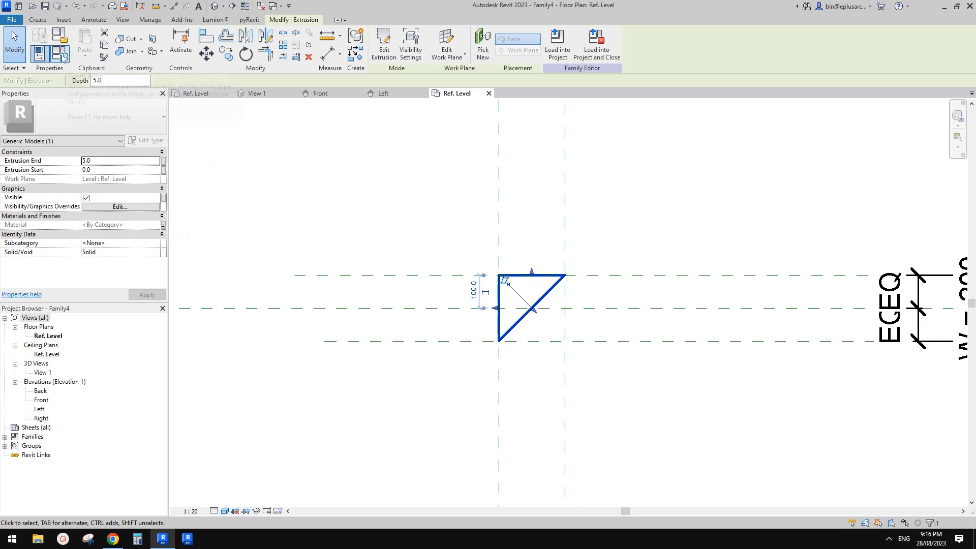
{"action": "left_click", "coordinate": [61, 54]}
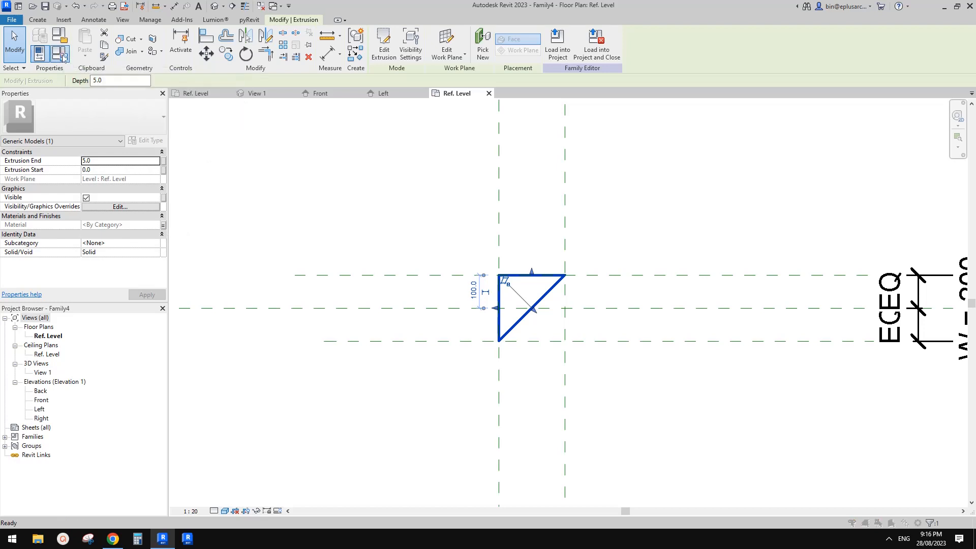
{"action": "left_click", "coordinate": [359, 206]}
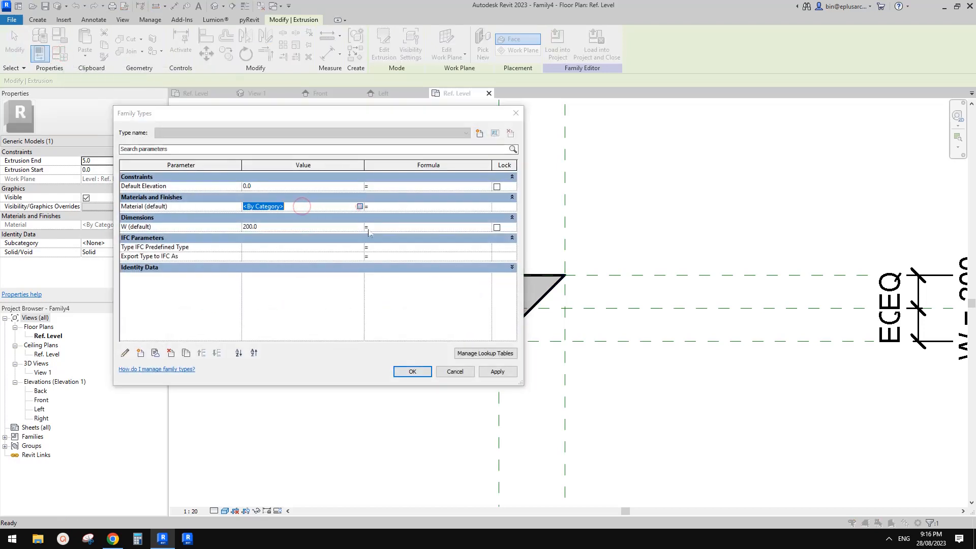
{"action": "left_click", "coordinate": [450, 431]}
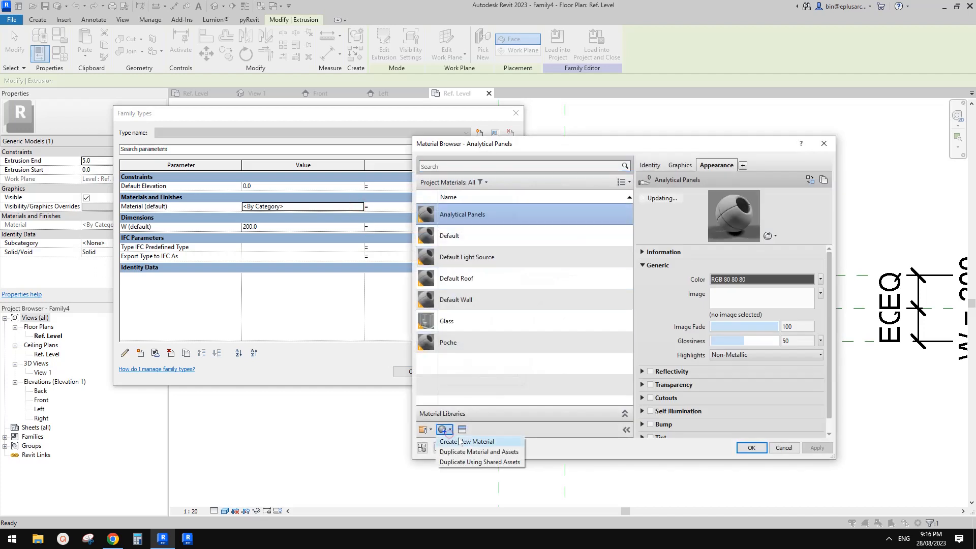
{"action": "left_click", "coordinate": [467, 442]}
{"action": "right_click", "coordinate": [484, 284]}
{"action": "left_click", "coordinate": [510, 322]}
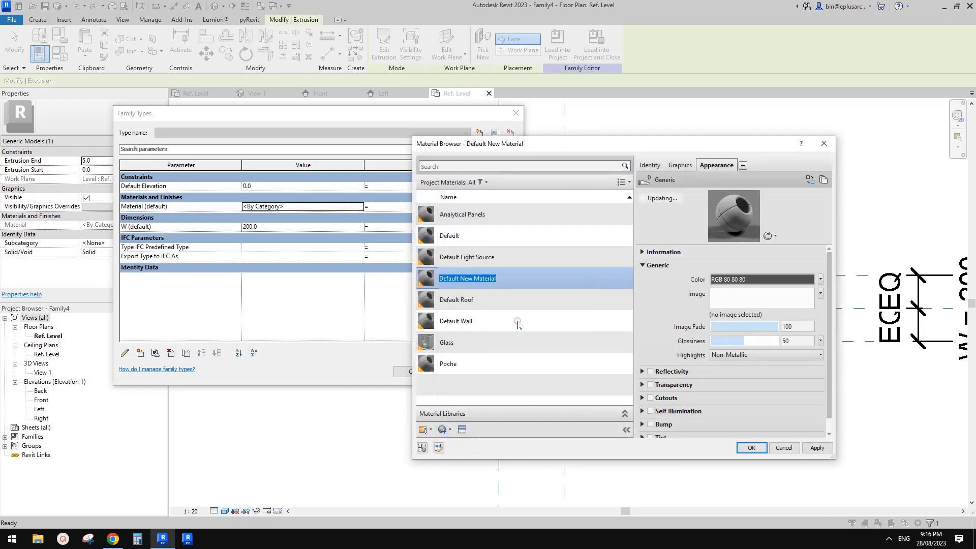
{"action": "type", "text": "Y"}
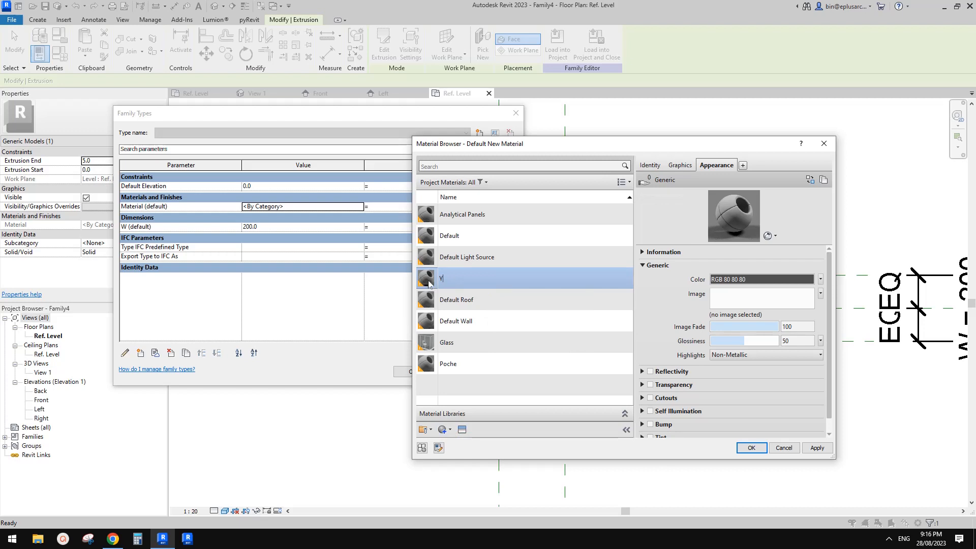
{"action": "key", "text": "Return"}
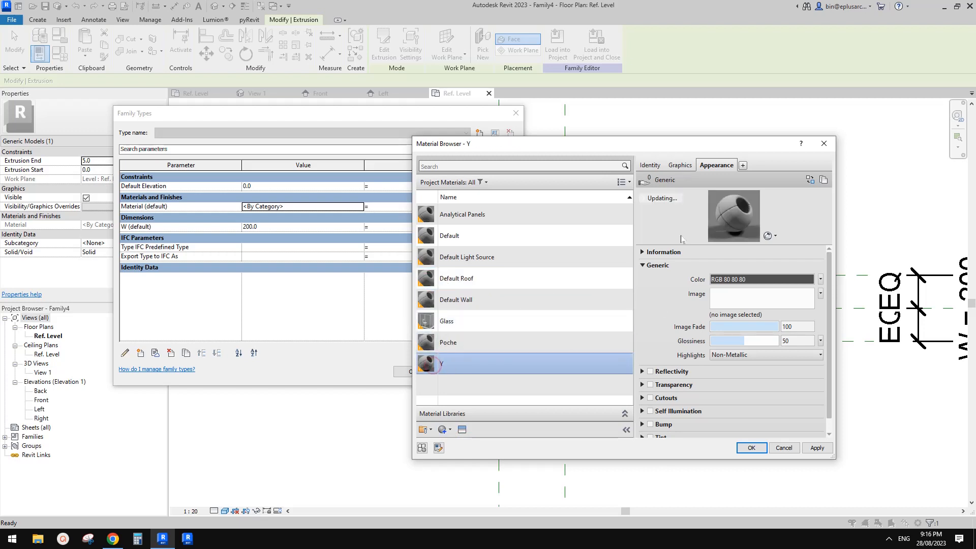
- Set the appearance colour of material Y to yellow, RGB 255 255 0
{"action": "left_click", "coordinate": [751, 278]}
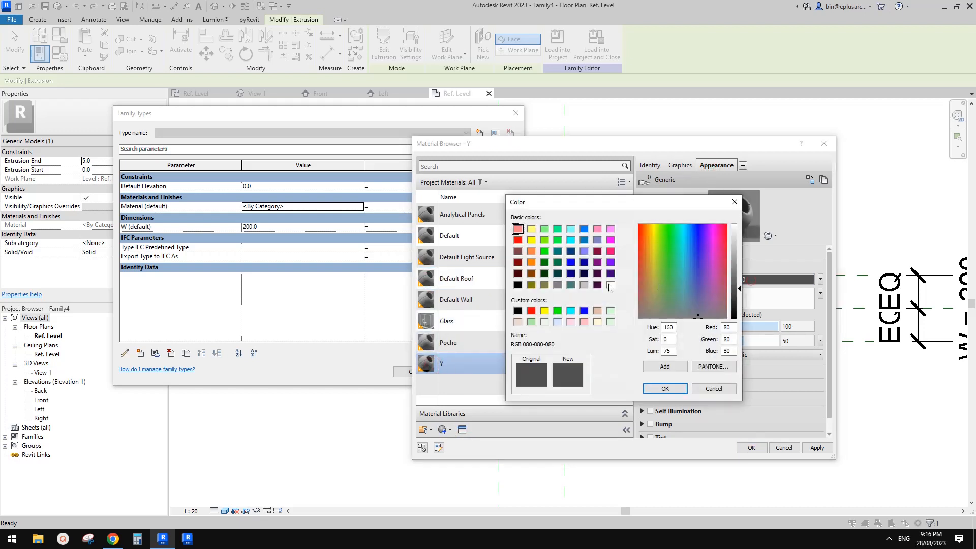
{"action": "left_click", "coordinate": [544, 310]}
{"action": "left_click", "coordinate": [670, 388]}
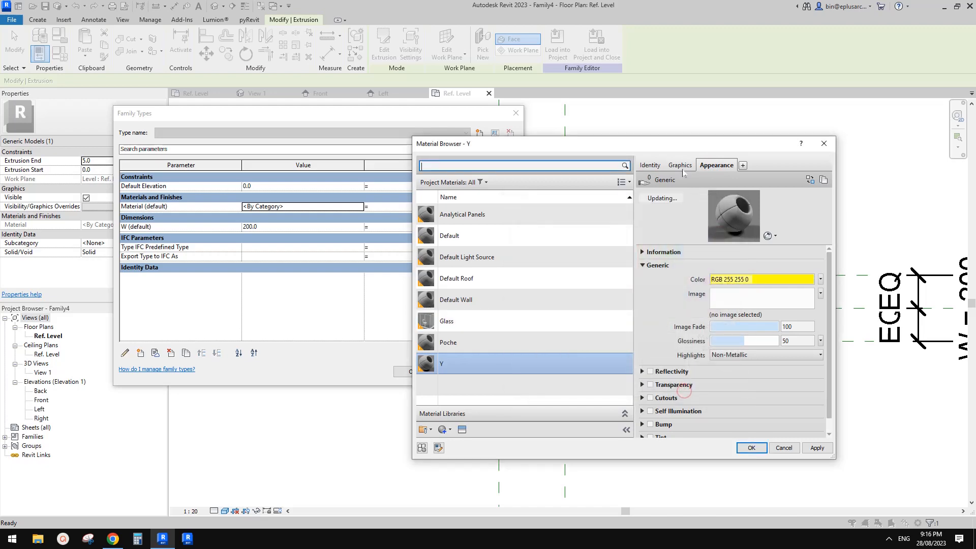
- Set material Y to use its render appearance for shading, assign it to the Material parameter, and accept the family types
{"action": "left_click", "coordinate": [681, 166]}
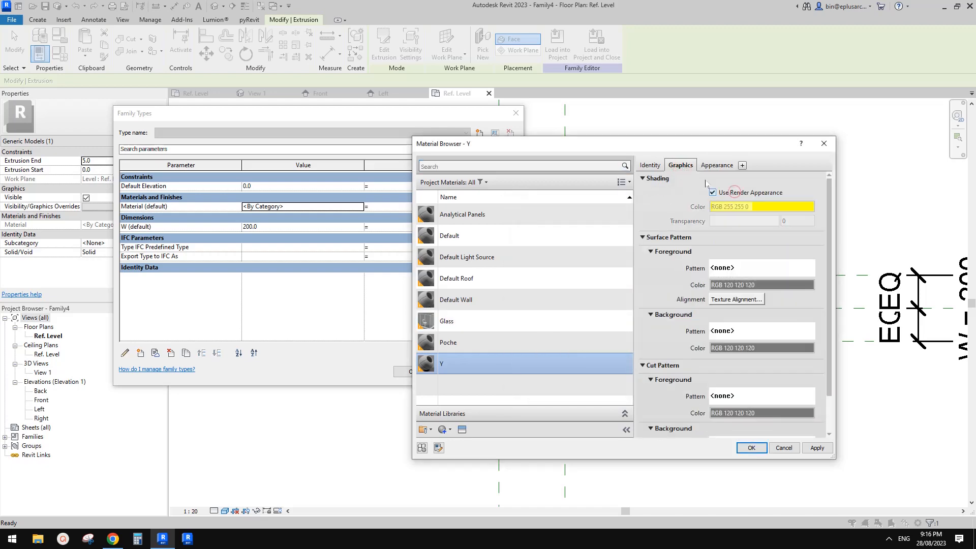
{"action": "left_click", "coordinate": [756, 450]}
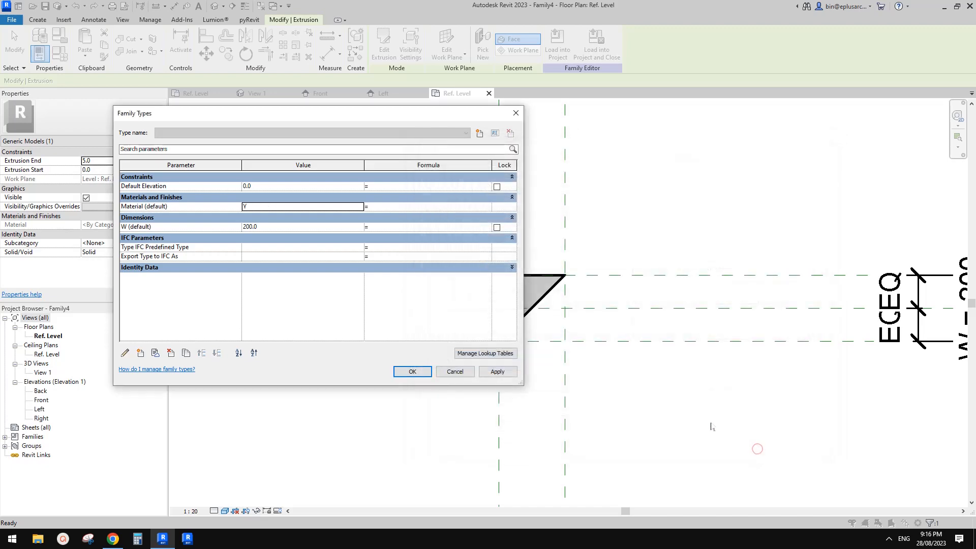
{"action": "left_click", "coordinate": [412, 371]}
{"action": "left_click", "coordinate": [618, 401]}
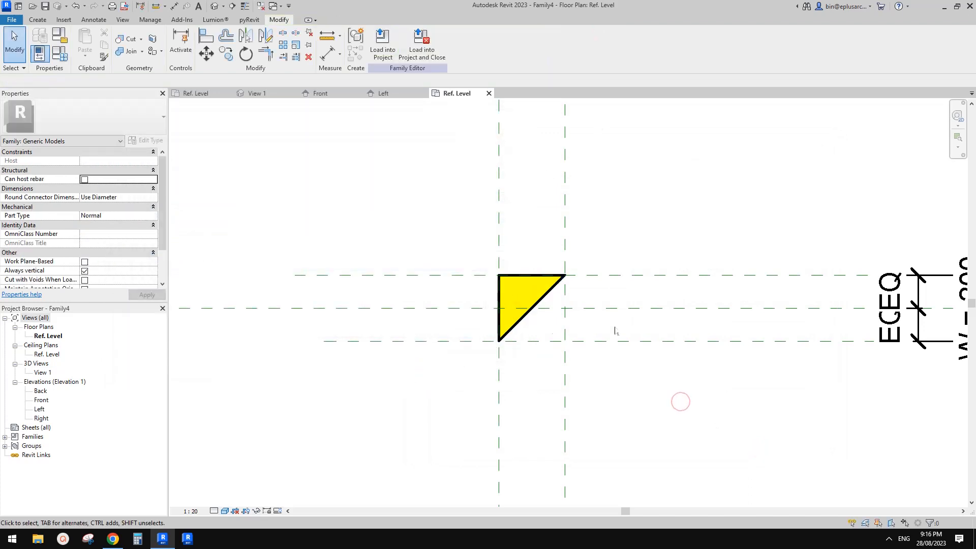
- Save the family in Documents as 001.rfa, replacing the existing file
{"action": "scroll", "coordinate": [466, 284], "scroll_direction": "up", "scroll_amount": 2}
{"action": "middle_click_drag", "start_coordinate": [357, 305], "coordinate": [363, 316]}
{"action": "middle_click_drag", "start_coordinate": [426, 338], "coordinate": [492, 311]}
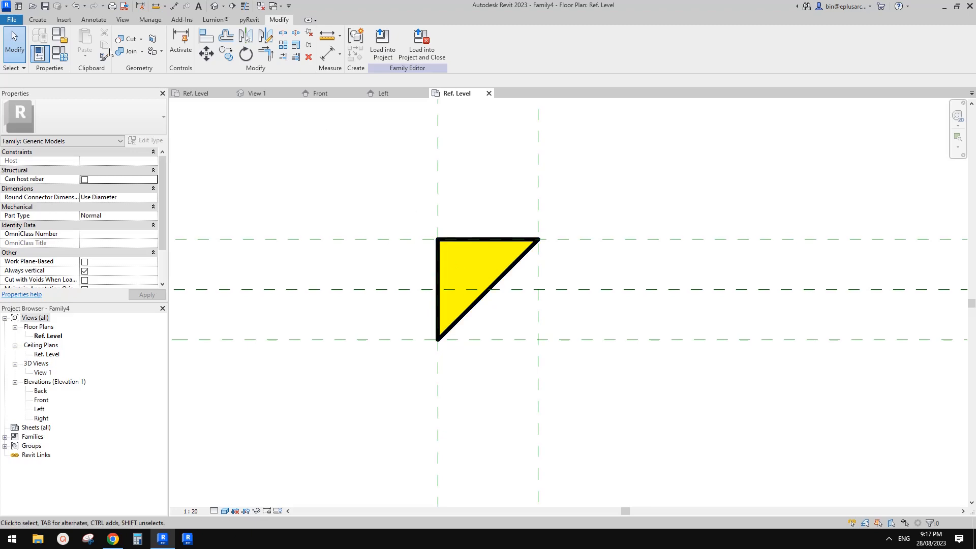
{"action": "left_click", "coordinate": [11, 20]}
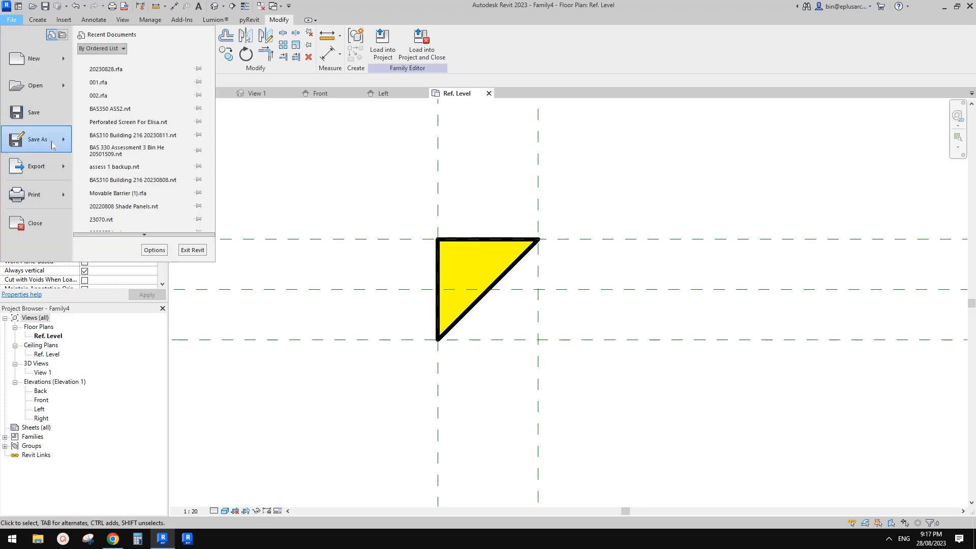
{"action": "mouse_move", "coordinate": [33, 139]}
{"action": "left_click", "coordinate": [152, 137]}
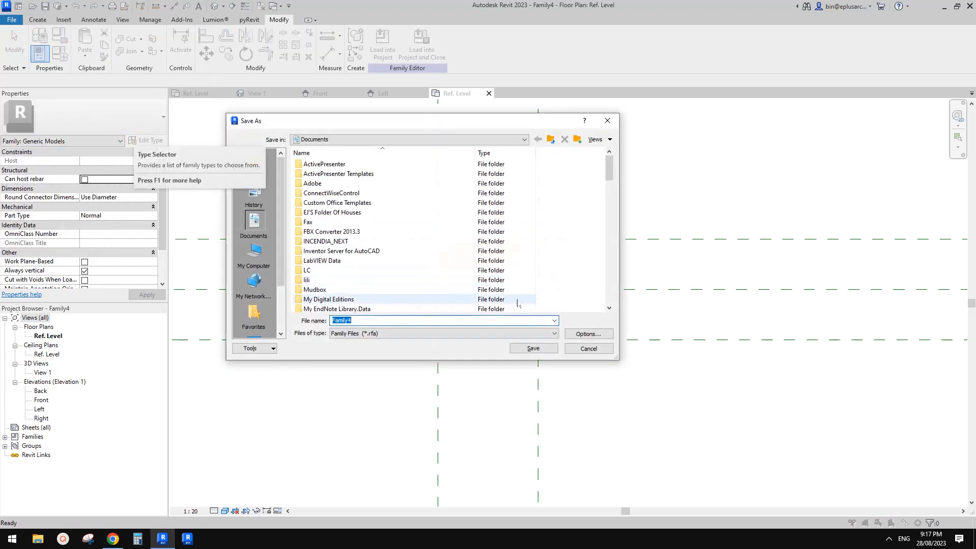
{"action": "type", "text": "01"}
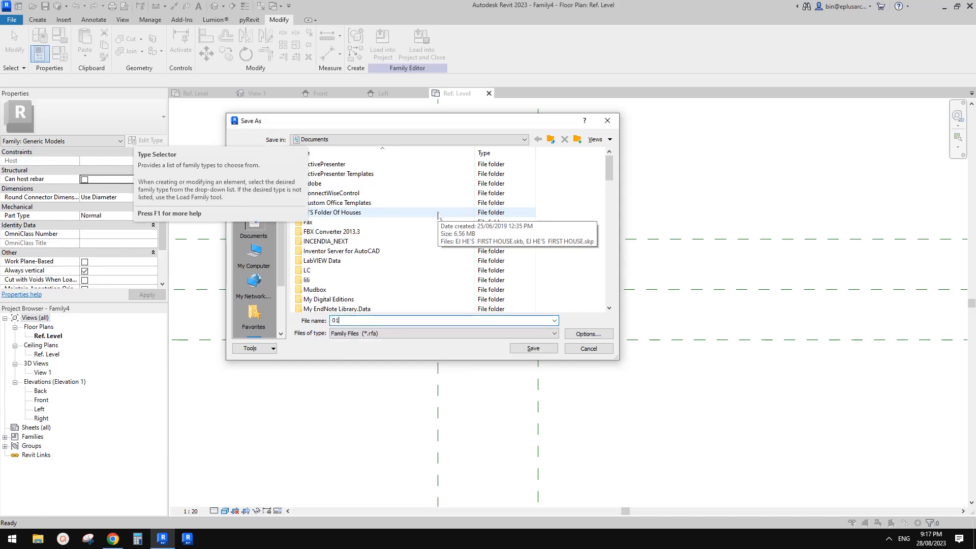
{"action": "key", "text": "BackSpace"}
{"action": "type", "text": "001.rfa"}
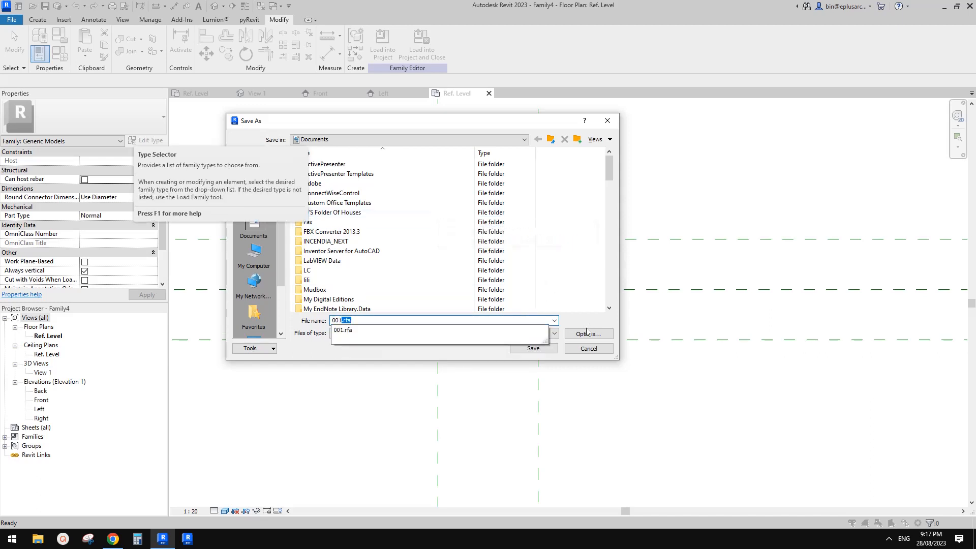
{"action": "left_click", "coordinate": [532, 348]}
{"action": "left_click", "coordinate": [473, 273]}
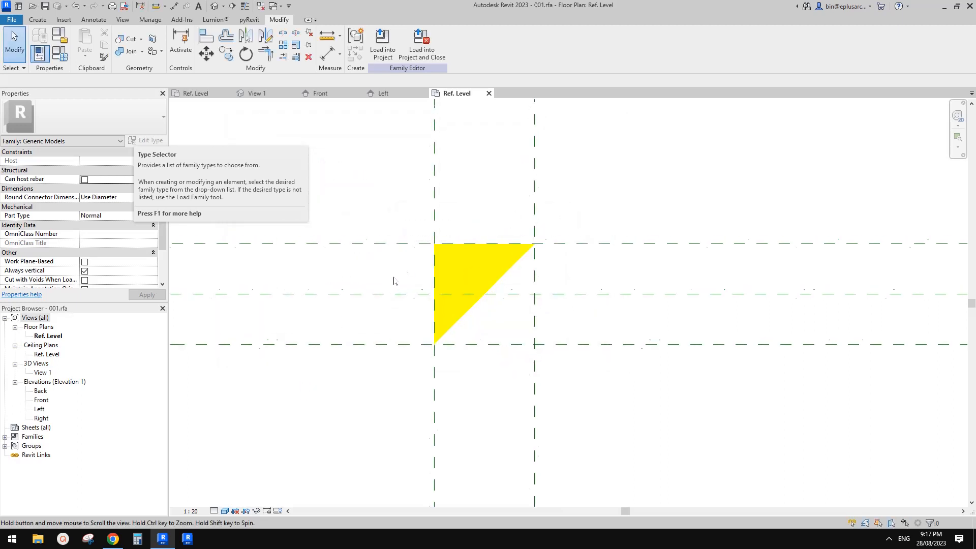
- Switch to Chrome to examine the black-yellow striped sticker reference image, and return to the Revit family's plan view
{"action": "left_click", "coordinate": [113, 539]}
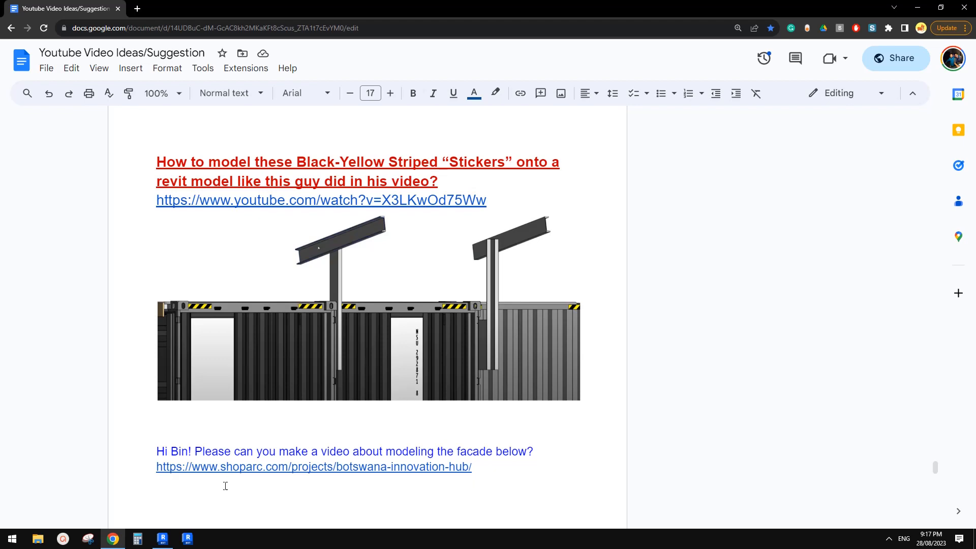
{"action": "left_click", "coordinate": [163, 539]}
{"action": "scroll", "coordinate": [446, 320], "scroll_direction": "down", "scroll_amount": 3}
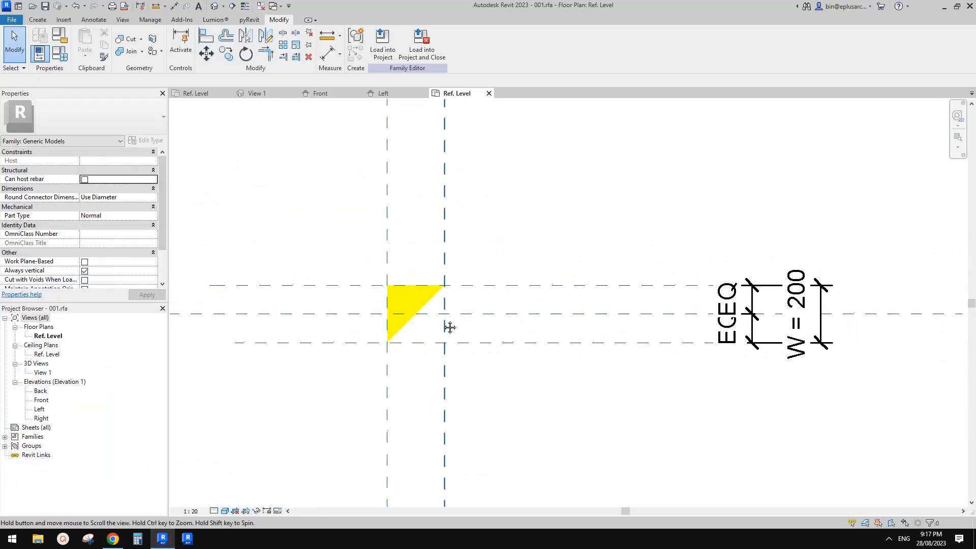
{"action": "scroll", "coordinate": [449, 315], "scroll_direction": "up", "scroll_amount": 2}
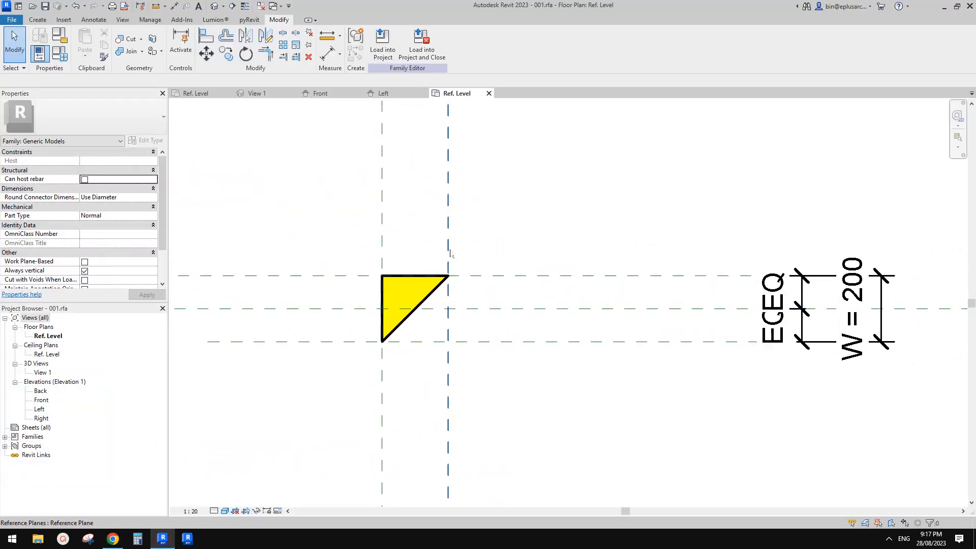
- Copy the vertical reference plane at the triangle's right corner 200 mm to the right
{"action": "left_click", "coordinate": [449, 253]}
{"action": "key", "text": "c"}
{"action": "key", "text": "o"}
{"action": "left_click", "coordinate": [383, 220]}
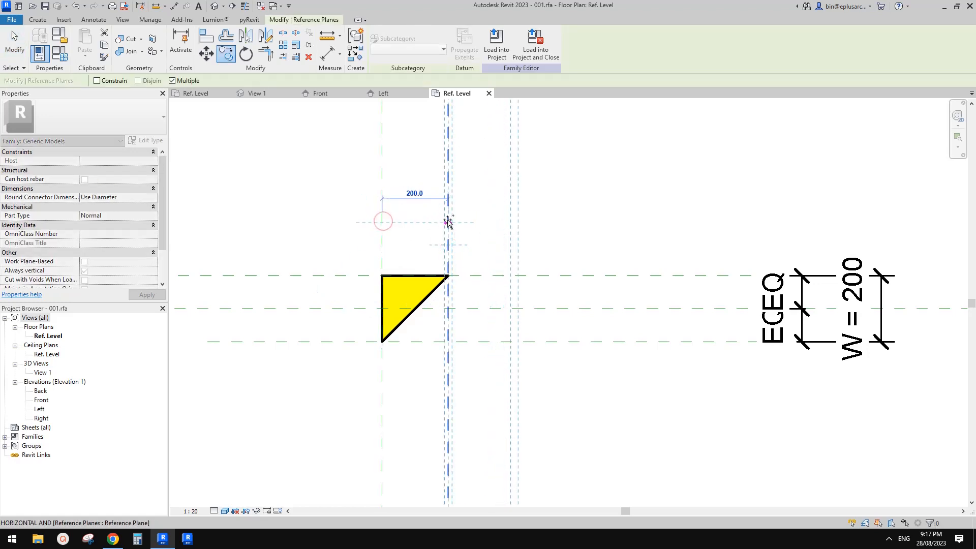
{"action": "left_click", "coordinate": [449, 222]}
{"action": "scroll", "coordinate": [486, 227], "scroll_direction": "down", "scroll_amount": 3}
{"action": "key", "text": "Escape"}
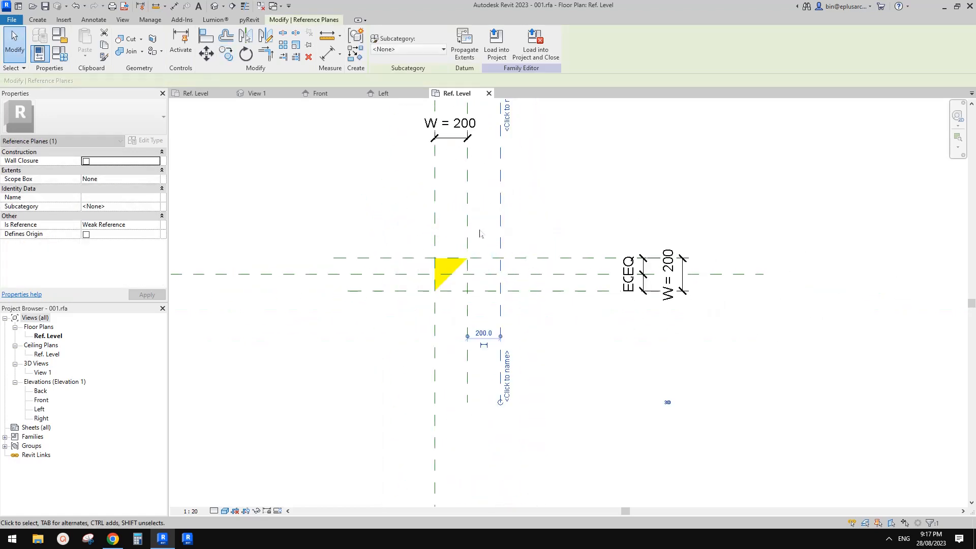
- Dimension the gap between the copied reference plane and its neighbour, and label the dimension with the W parameter
{"action": "key", "text": "d"}
{"action": "key", "text": "i"}
{"action": "left_click", "coordinate": [509, 243]}
{"action": "left_click", "coordinate": [476, 238]}
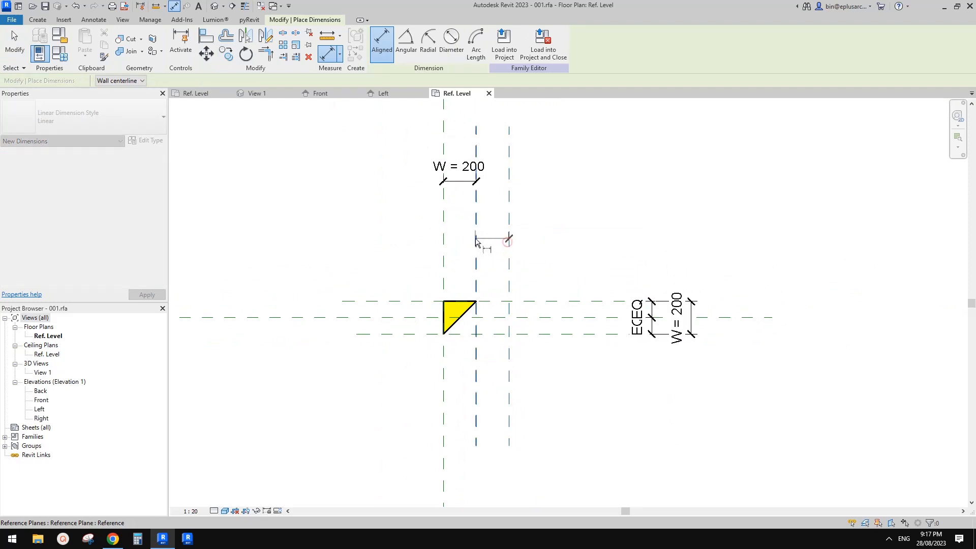
{"action": "left_click", "coordinate": [489, 219]}
{"action": "key", "text": "Escape"}
{"action": "left_click", "coordinate": [498, 209]}
{"action": "left_click", "coordinate": [458, 43]}
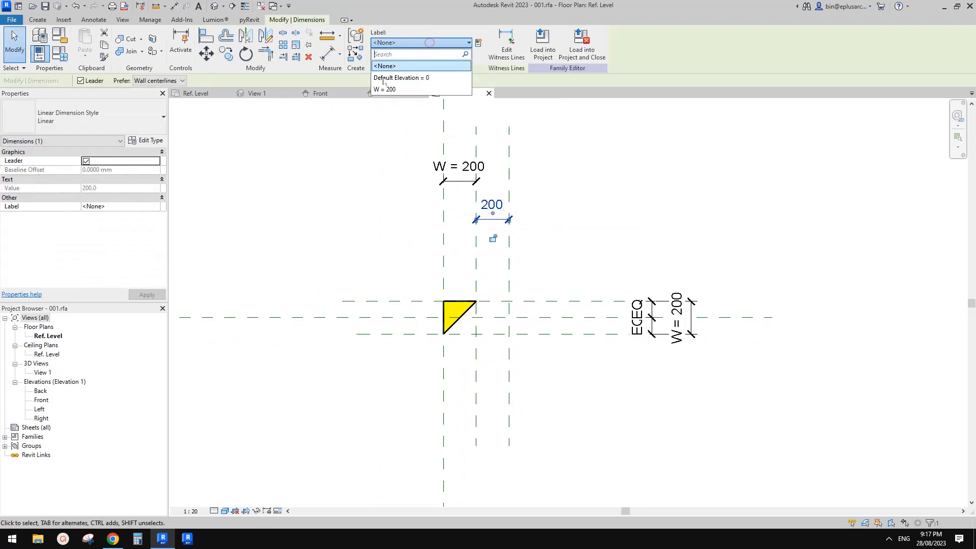
{"action": "left_click", "coordinate": [388, 87]}
{"action": "middle_click_drag", "start_coordinate": [554, 218], "coordinate": [563, 190]}
{"action": "left_click", "coordinate": [590, 238]}
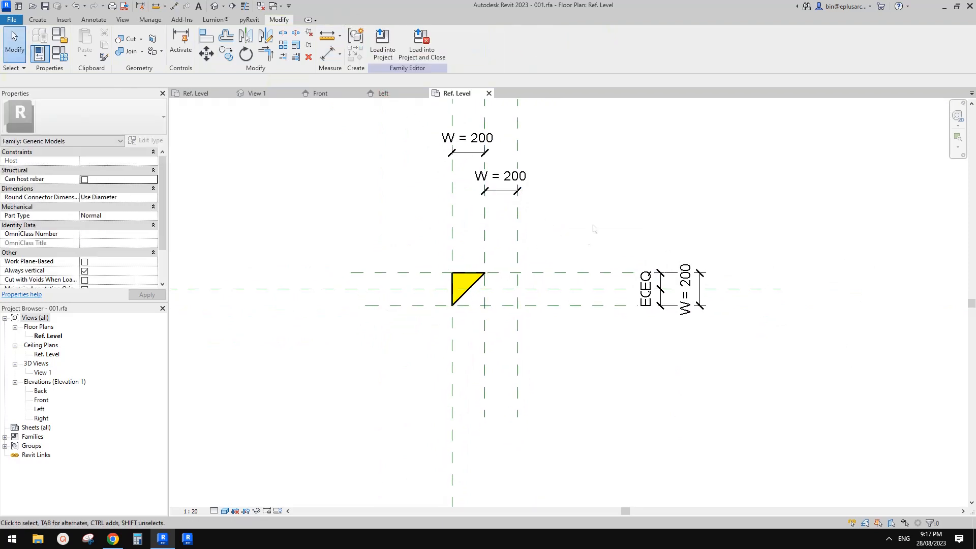
- Edit the triangular extrusion's sketch and delete its horizontal and vertical lines, keeping only the diagonal
{"action": "scroll", "coordinate": [487, 304], "scroll_direction": "up", "scroll_amount": 2}
{"action": "left_click", "coordinate": [468, 261]}
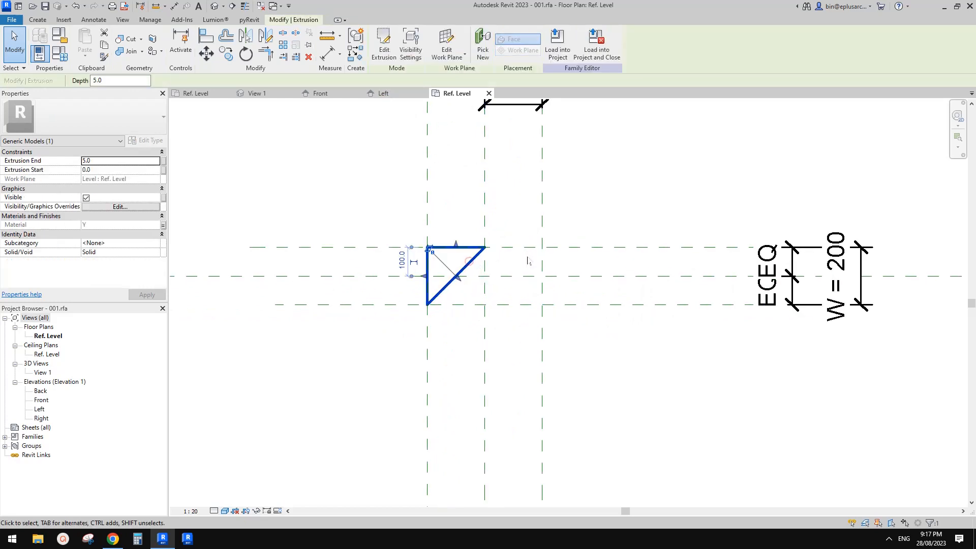
{"action": "left_click", "coordinate": [384, 45]}
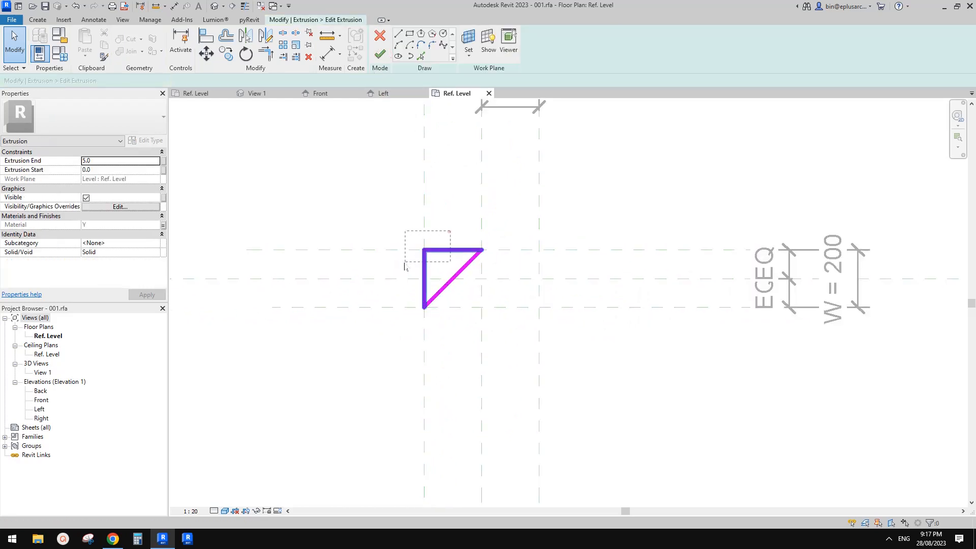
{"action": "left_click_drag", "start_coordinate": [405, 264], "coordinate": [405, 263]}
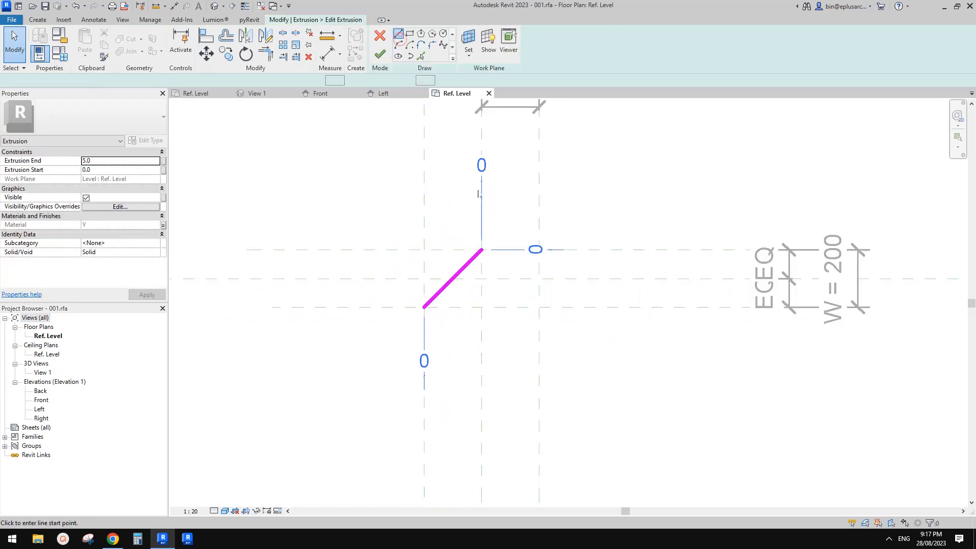
- Sketch three connected lines between the reference plane intersections to close the diagonal into a parallelogram spanning both W bays
{"action": "left_click", "coordinate": [481, 249]}
{"action": "left_click", "coordinate": [538, 249]}
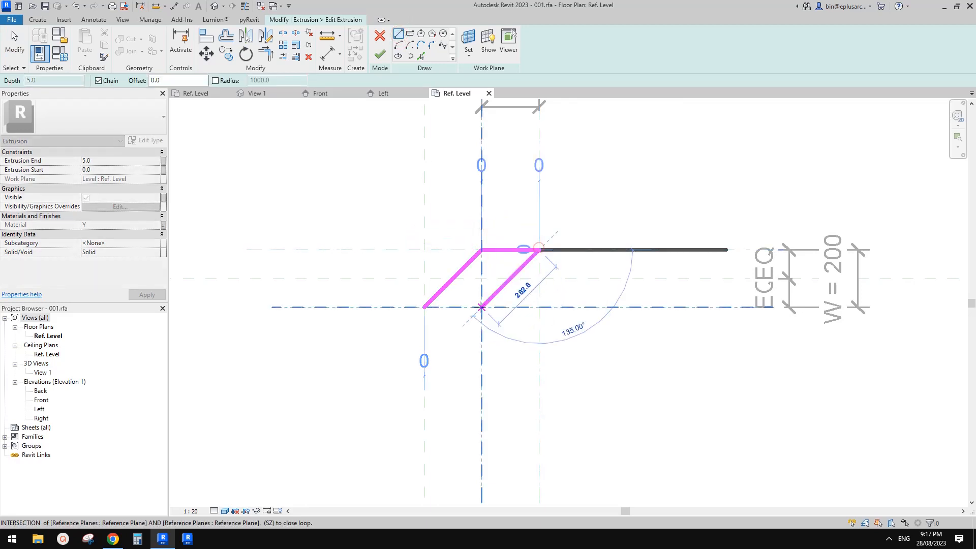
{"action": "left_click", "coordinate": [481, 308]}
{"action": "left_click", "coordinate": [424, 307]}
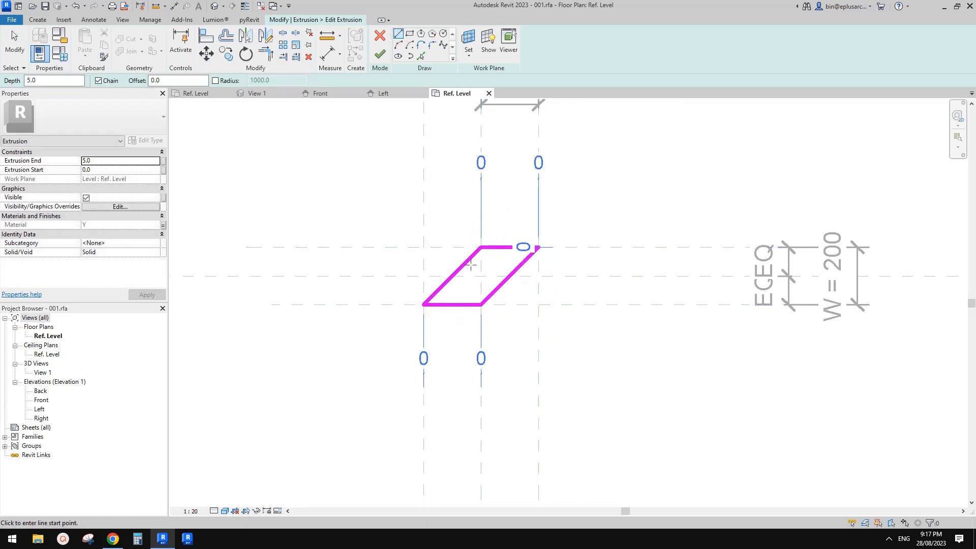
- Align the parallelogram's upper and lower lines to the outer horizontal reference planes and lock them
{"action": "key", "text": "a"}
{"action": "key", "text": "l"}
{"action": "left_click", "coordinate": [584, 248]}
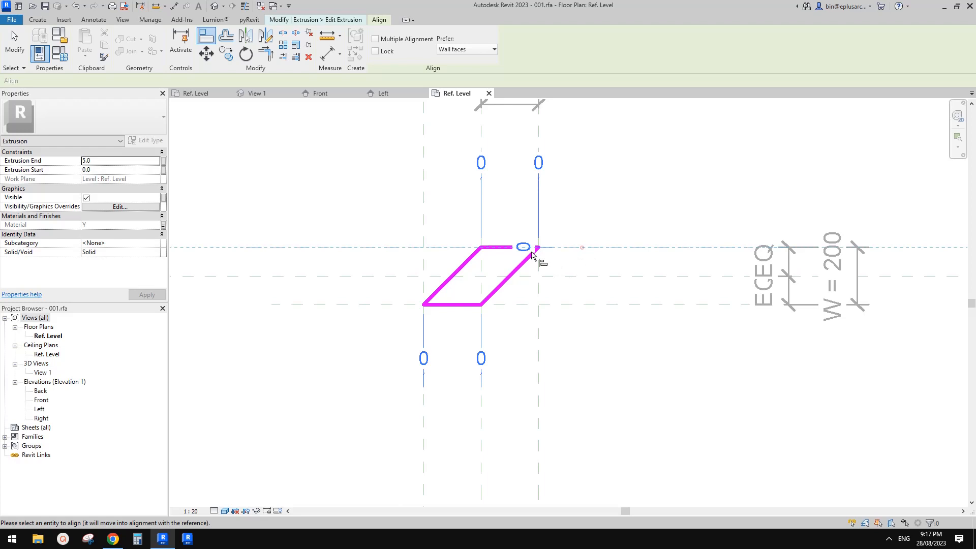
{"action": "left_click", "coordinate": [506, 247]}
{"action": "left_click", "coordinate": [524, 305]}
{"action": "left_click", "coordinate": [462, 305]}
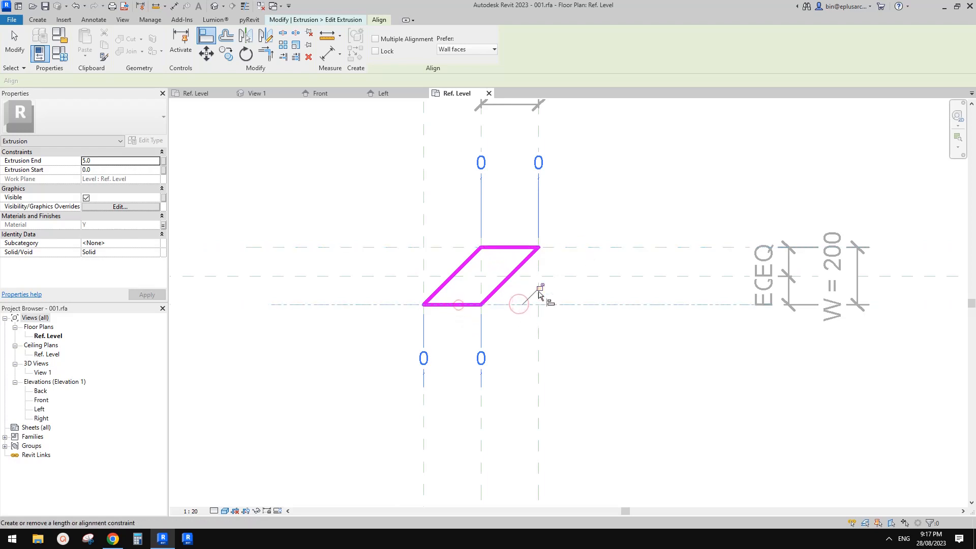
- Align the parallelogram's corner endpoints to the right, middle and left vertical reference planes and lock them
{"action": "left_click", "coordinate": [539, 279]}
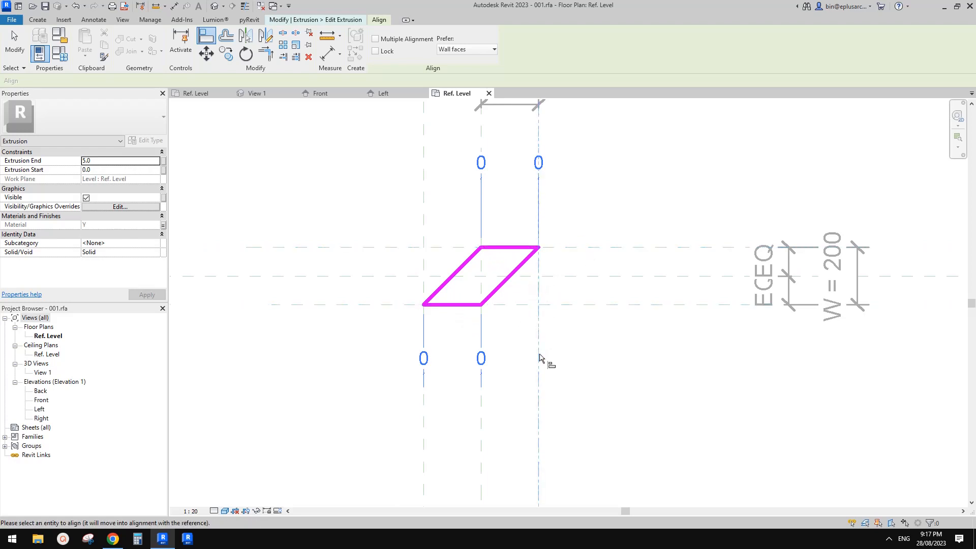
{"action": "left_click", "coordinate": [538, 253]}
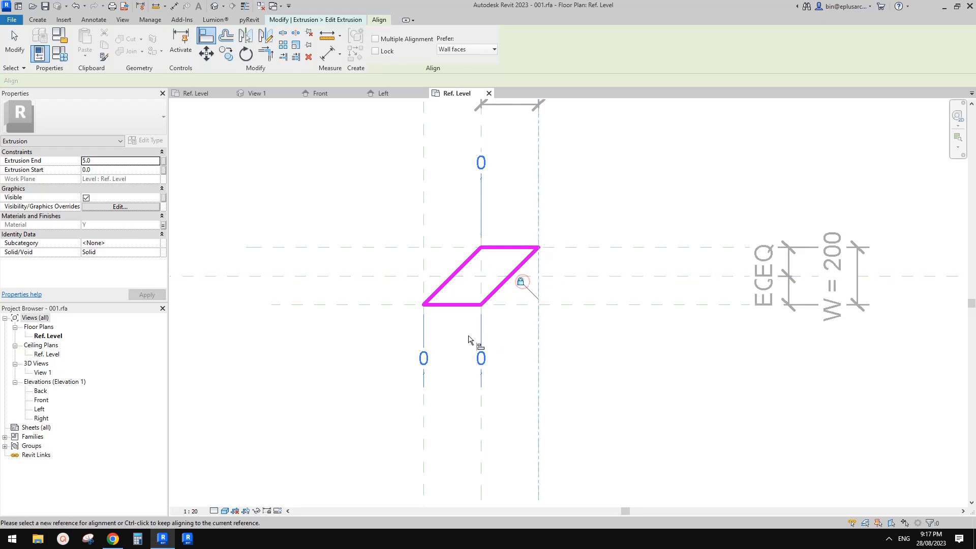
{"action": "left_click", "coordinate": [481, 450]}
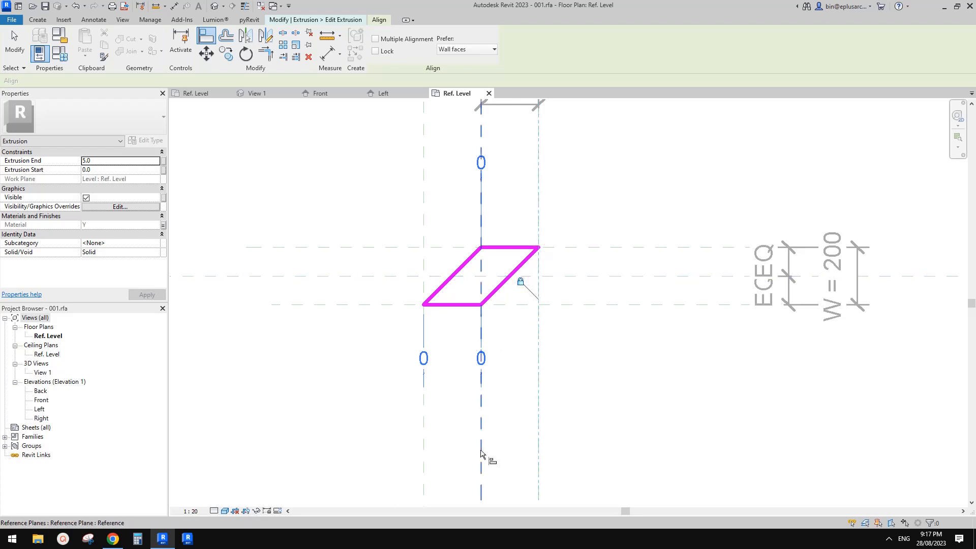
{"action": "left_click", "coordinate": [483, 254]}
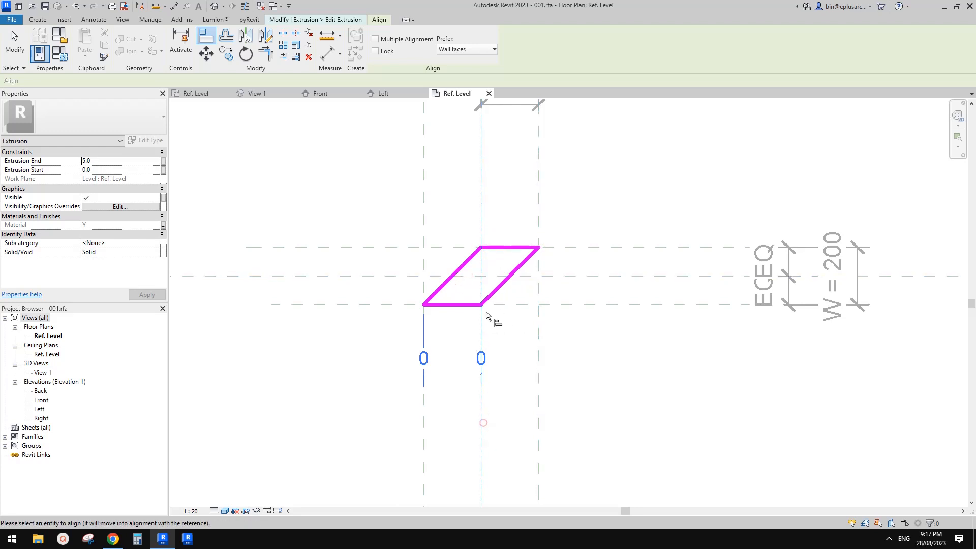
{"action": "left_click", "coordinate": [424, 218]}
{"action": "left_click", "coordinate": [430, 308]}
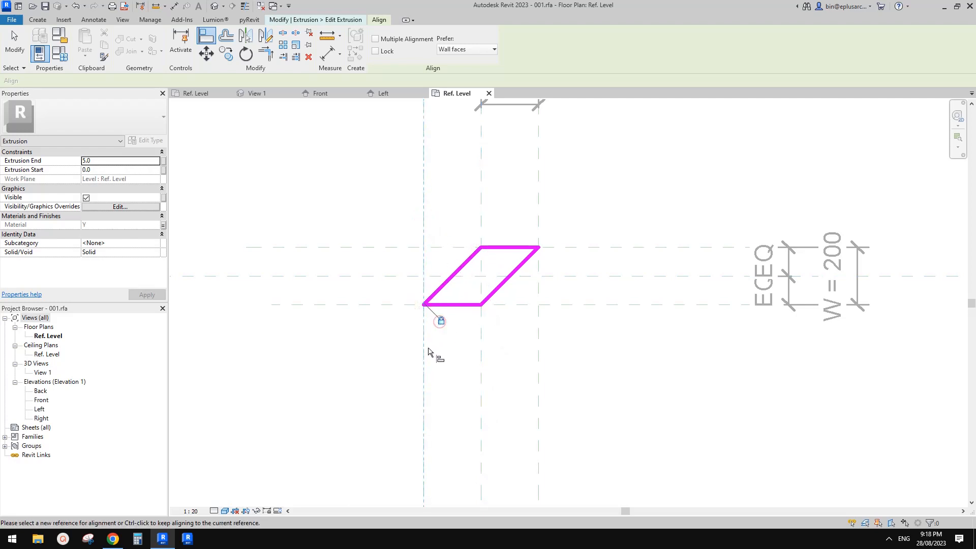
- Finish editing the parallelogram extrusion's sketch and deselect the extrusion
{"action": "middle_click_drag", "start_coordinate": [494, 324], "coordinate": [496, 328]}
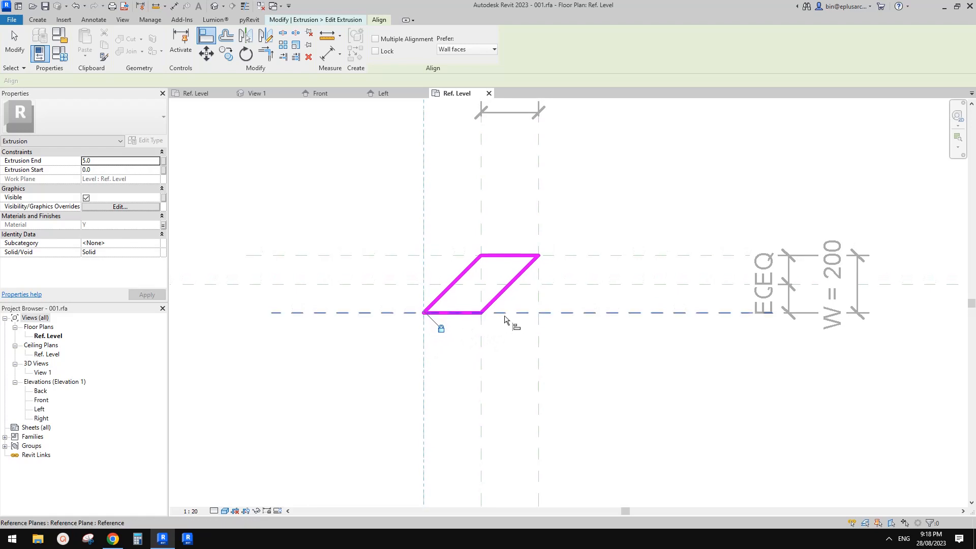
{"action": "scroll", "coordinate": [508, 323], "scroll_direction": "down", "scroll_amount": 2}
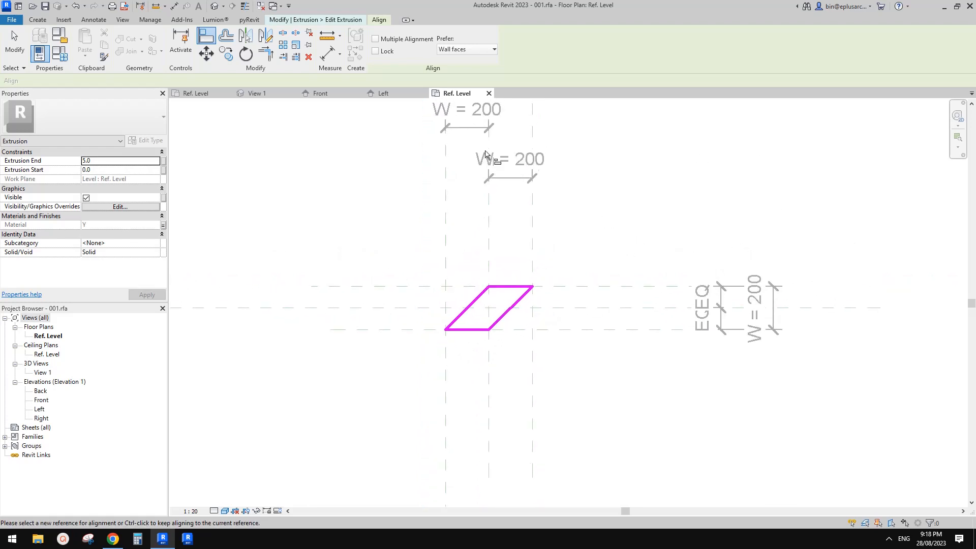
{"action": "key", "text": "Escape"}
{"action": "left_click", "coordinate": [377, 53]}
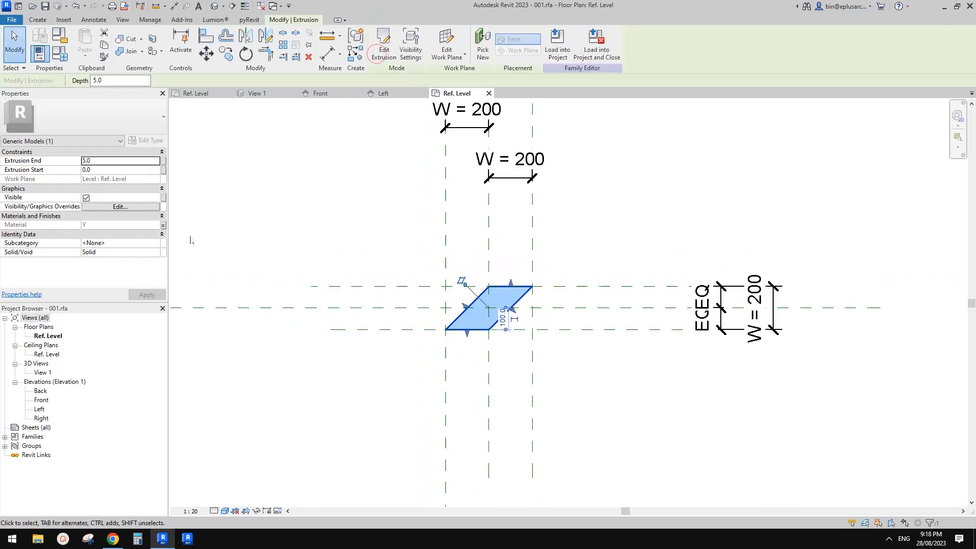
{"action": "middle_click_drag", "start_coordinate": [578, 241], "coordinate": [578, 243]}
{"action": "left_click", "coordinate": [591, 247]}
{"action": "scroll", "coordinate": [574, 242], "scroll_direction": "up", "scroll_amount": 1}
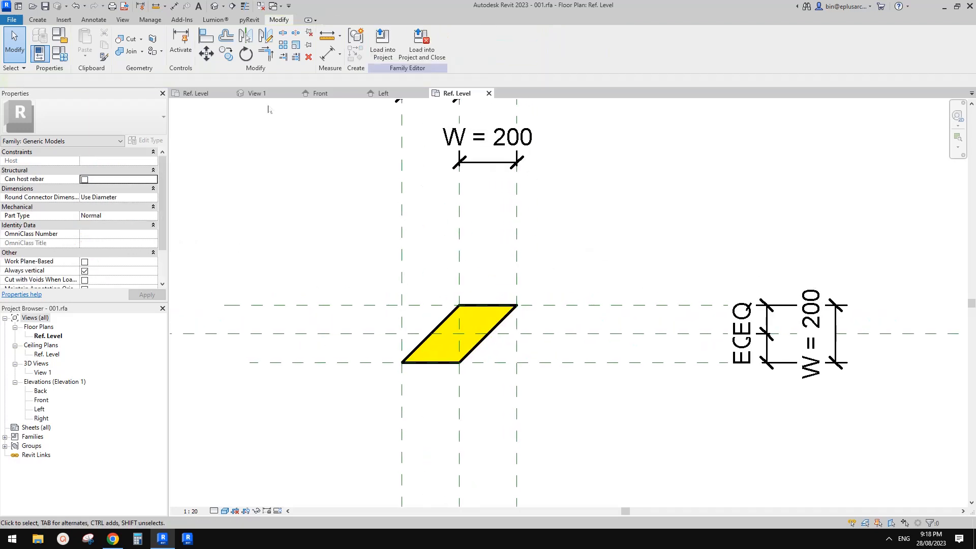
- Save the parallelogram family as 002.rfa in Documents, replacing the existing file
{"action": "left_click", "coordinate": [11, 19]}
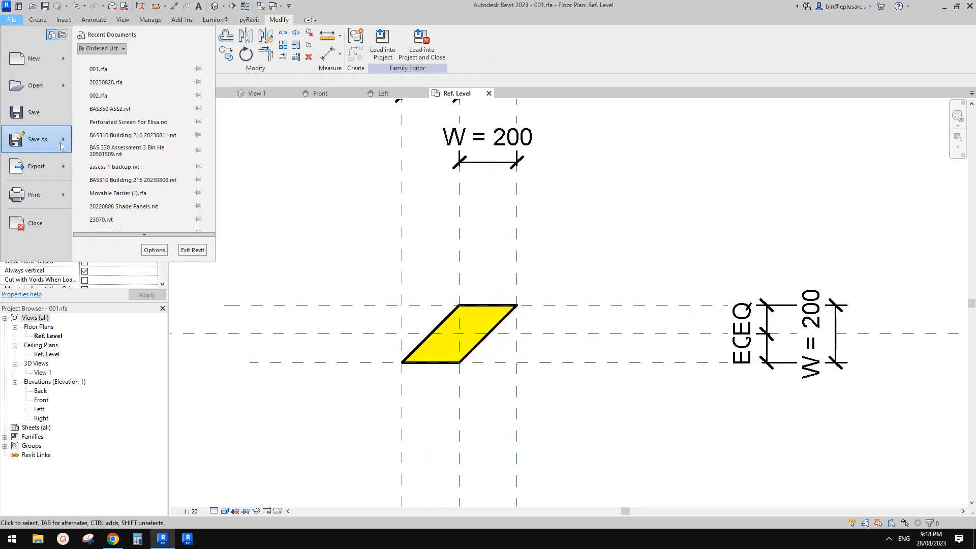
{"action": "mouse_move", "coordinate": [60, 142]}
{"action": "left_click", "coordinate": [128, 136]}
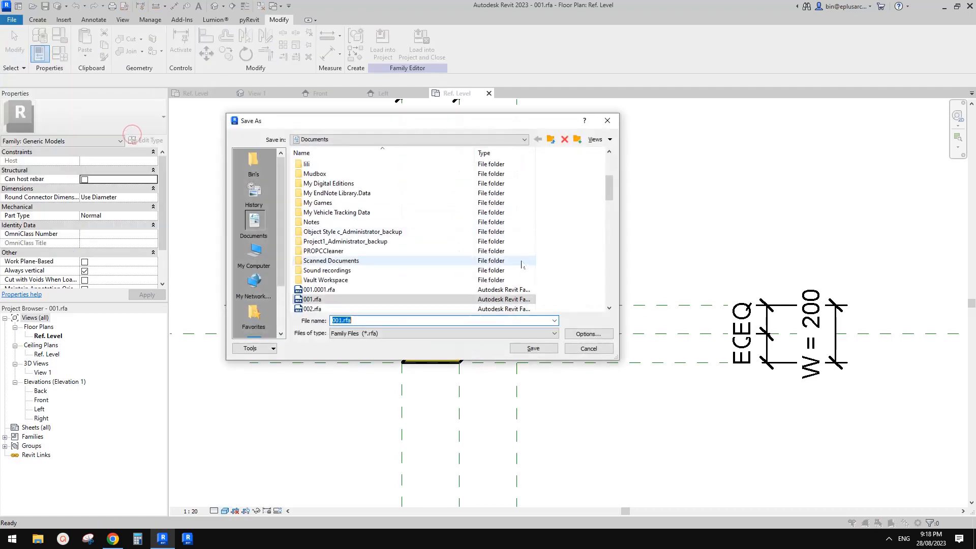
{"action": "type", "text": "002"}
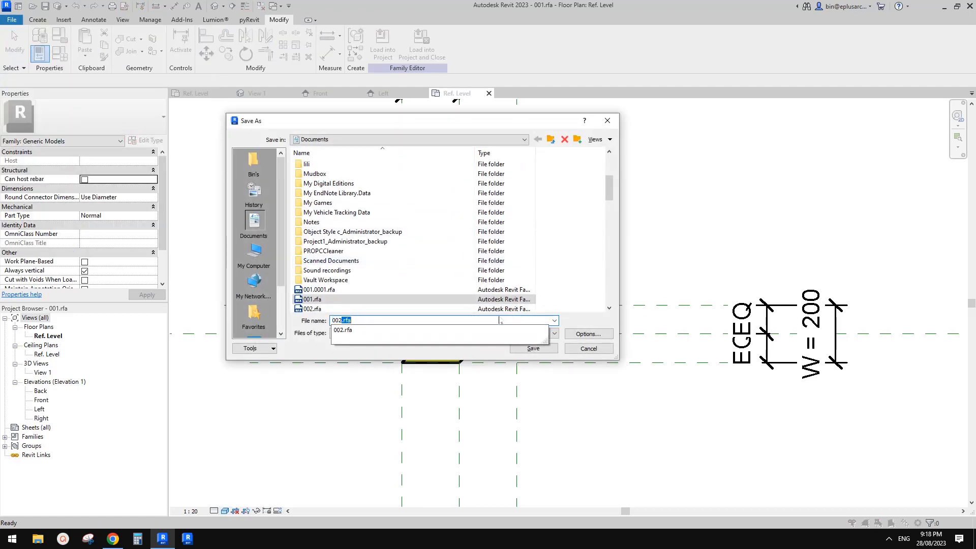
{"action": "left_click", "coordinate": [302, 350]}
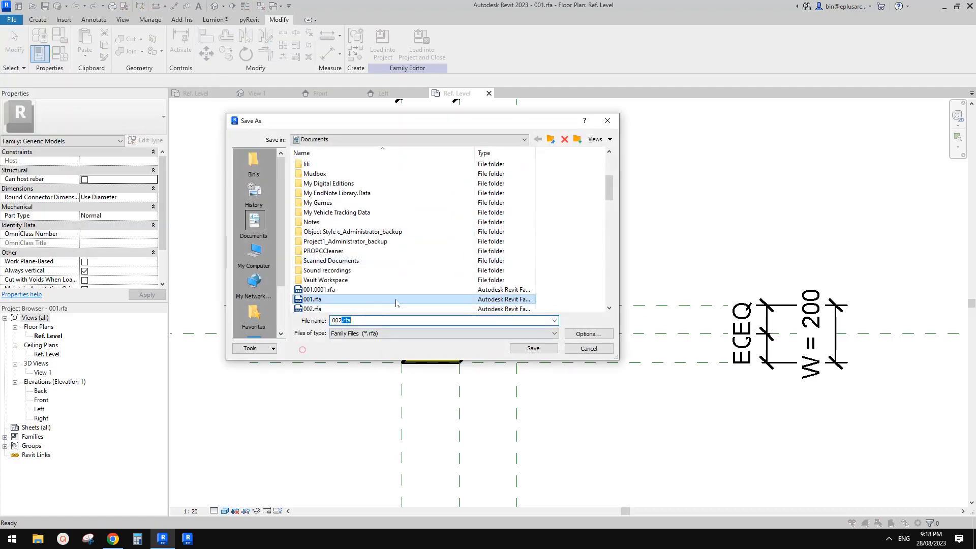
{"action": "left_click", "coordinate": [514, 350]}
{"action": "left_click", "coordinate": [470, 276]}
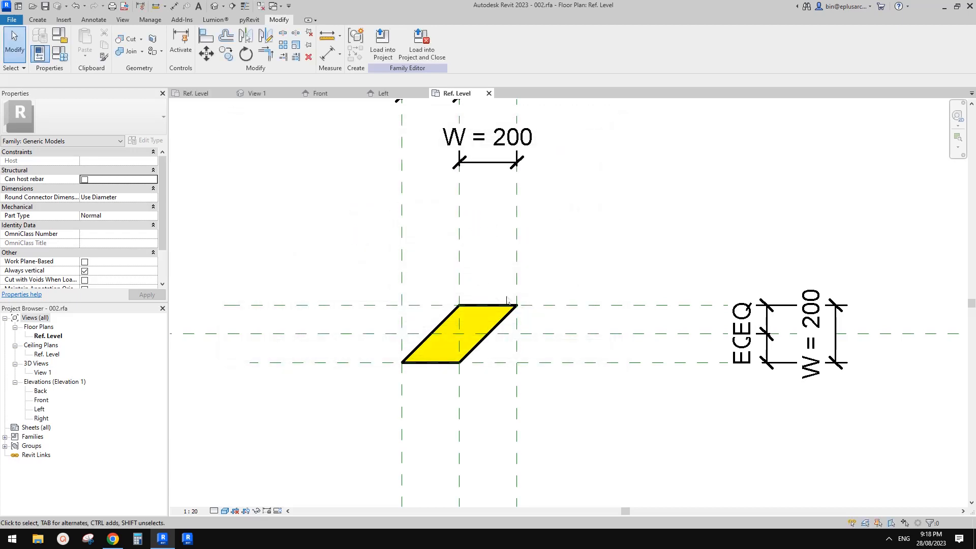
- Close the inactive views and check the plan view of Family3 before returning to family 002
{"action": "scroll", "coordinate": [496, 340], "scroll_direction": "up", "scroll_amount": 1}
{"action": "scroll", "coordinate": [496, 339], "scroll_direction": "down", "scroll_amount": 1}
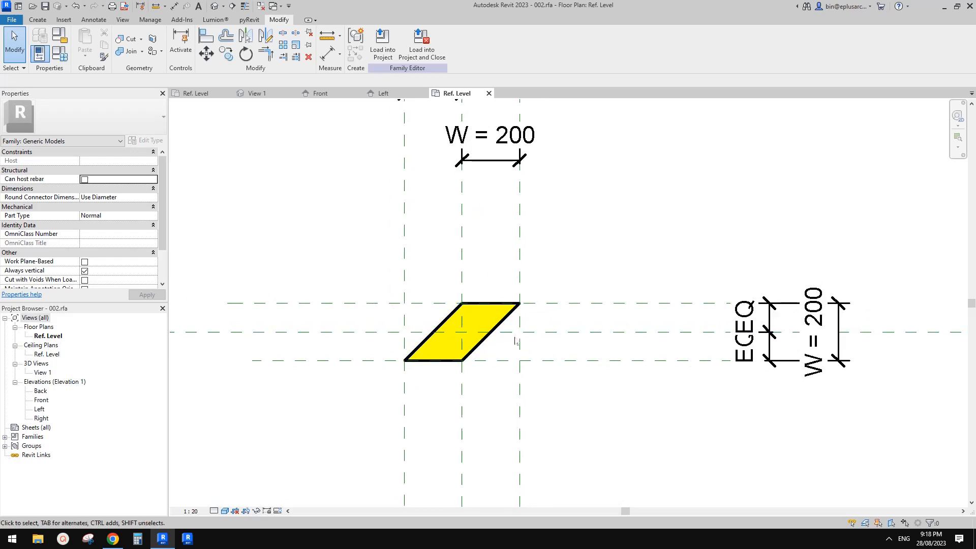
{"action": "mouse_move", "coordinate": [498, 375]}
{"action": "middle_mouse_down"}
{"action": "mouse_move", "coordinate": [492, 387]}
{"action": "mouse_move", "coordinate": [496, 370]}
{"action": "middle_mouse_up"}
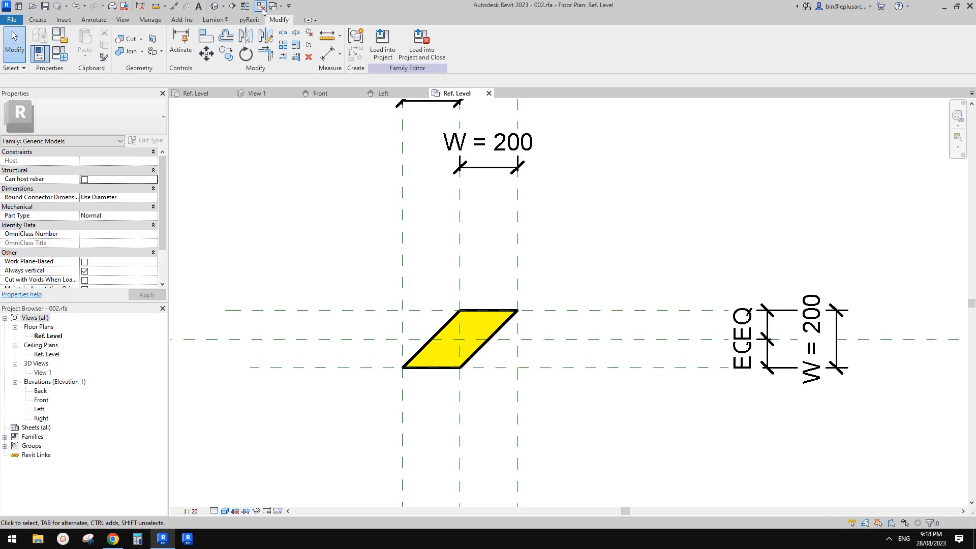
{"action": "left_click", "coordinate": [260, 7]}
{"action": "left_click", "coordinate": [206, 94]}
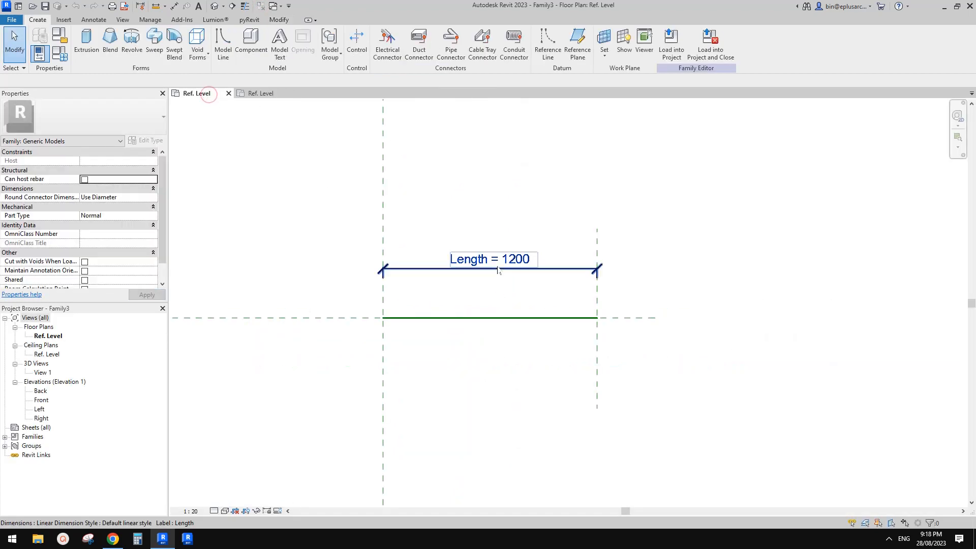
{"action": "left_click", "coordinate": [262, 95]}
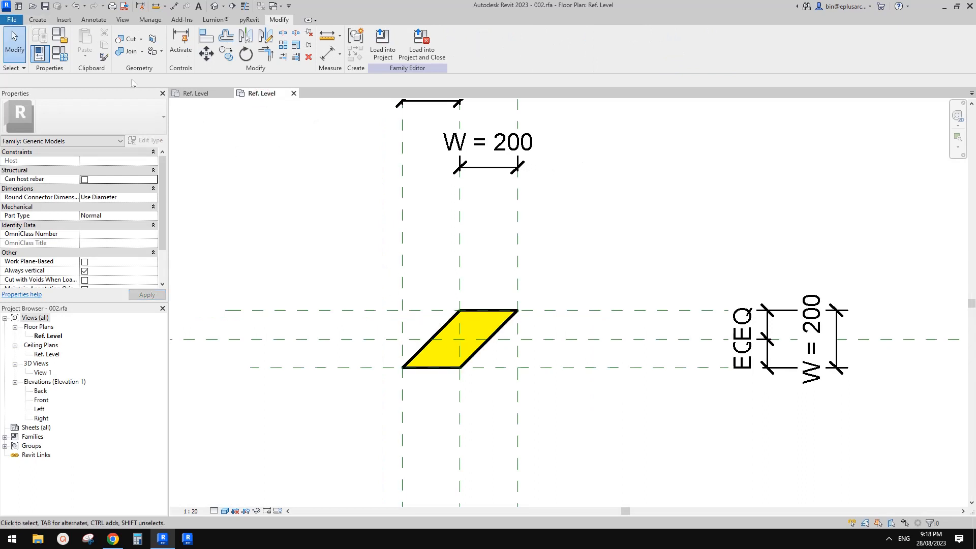
{"action": "scroll", "coordinate": [470, 337], "scroll_direction": "down", "scroll_amount": 1}
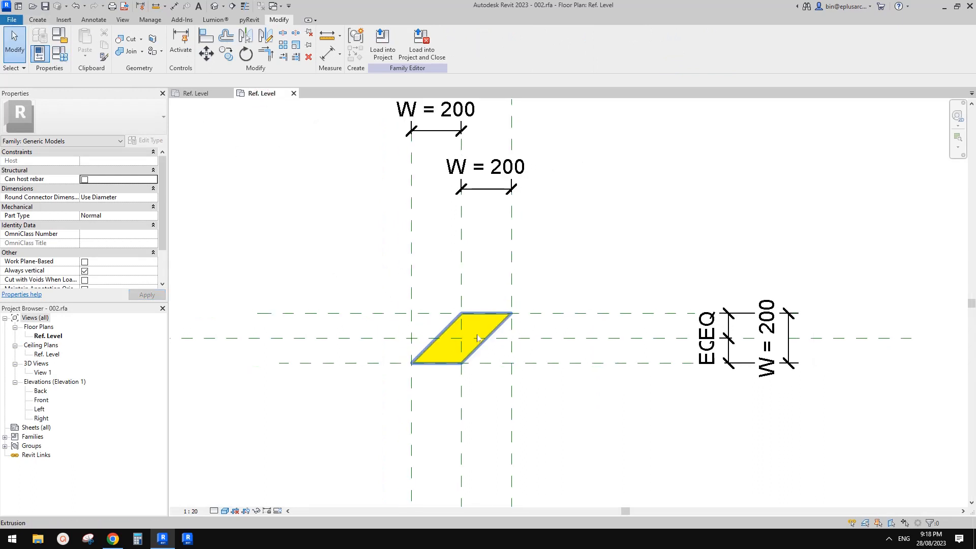
- Open the triangle family 001.rfa and bring its plan view forward
{"action": "left_click", "coordinate": [19, 6]}
{"action": "left_click", "coordinate": [334, 437]}
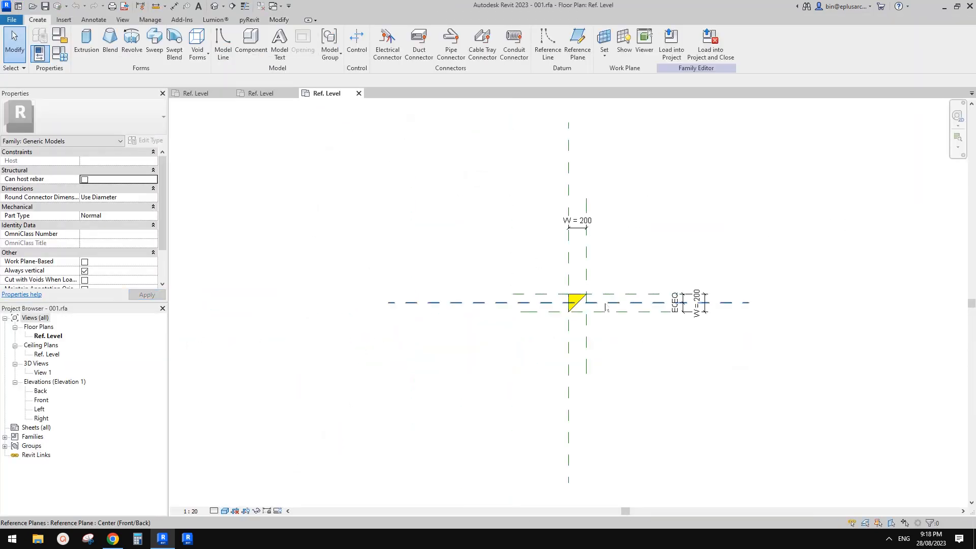
{"action": "left_click", "coordinate": [277, 93]}
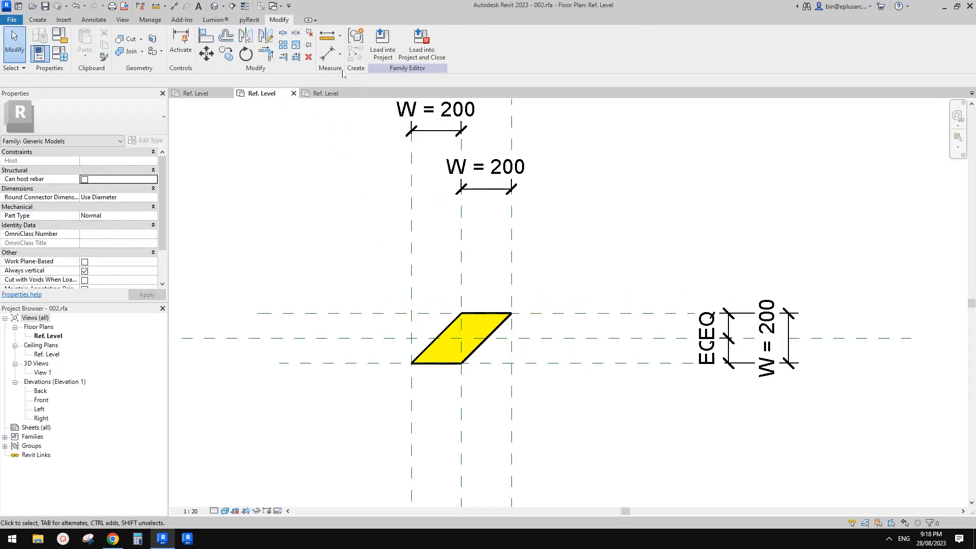
{"action": "left_click", "coordinate": [321, 93]}
- Load family 001 into Family3 and place one triangle left of the left reference plane, above the horizontal centre plane
{"action": "middle_click_drag", "start_coordinate": [414, 214], "coordinate": [421, 192]}
{"action": "scroll", "coordinate": [452, 192], "scroll_direction": "up", "scroll_amount": 2}
{"action": "scroll", "coordinate": [620, 219], "scroll_direction": "up", "scroll_amount": 2}
{"action": "middle_click_drag", "start_coordinate": [619, 219], "coordinate": [375, 150]}
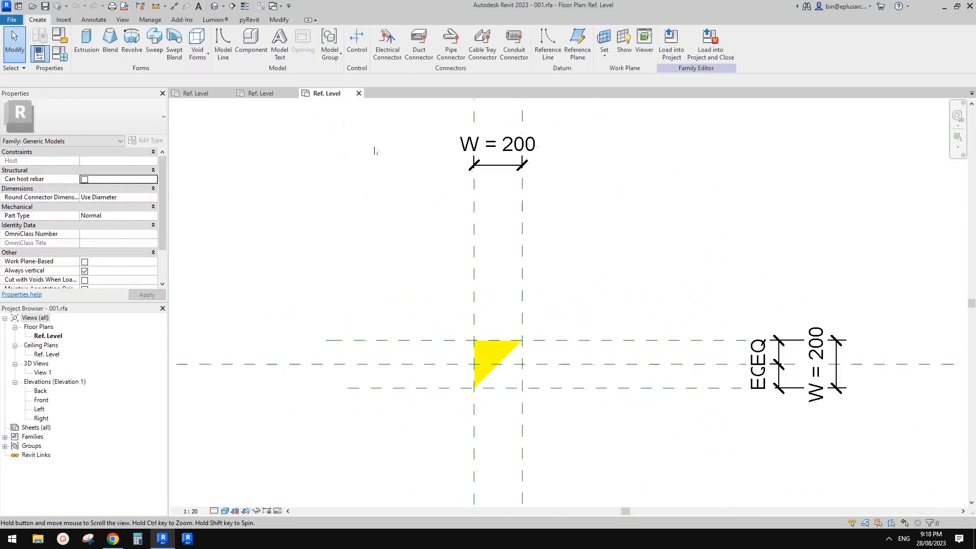
{"action": "left_click", "coordinate": [683, 51]}
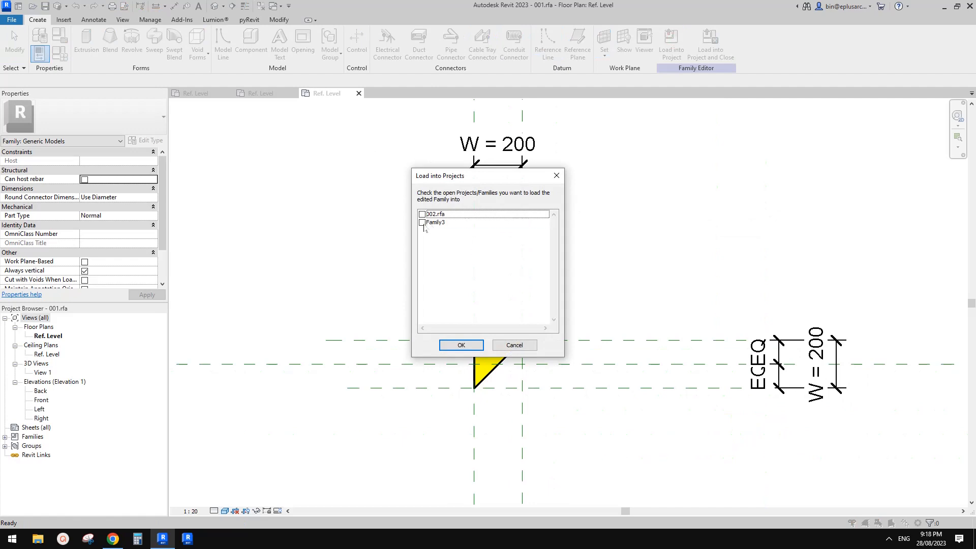
{"action": "left_click", "coordinate": [422, 223]}
{"action": "left_click", "coordinate": [470, 347]}
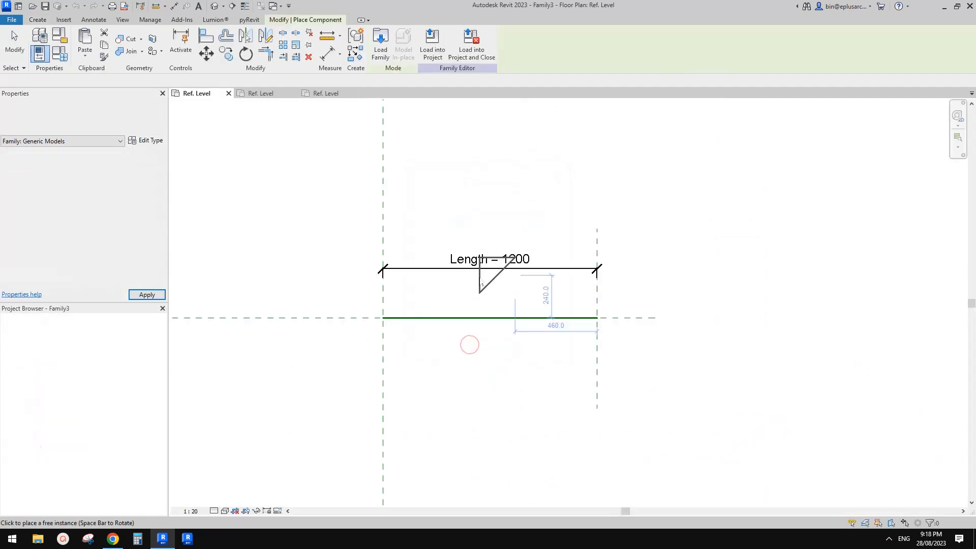
{"action": "left_click", "coordinate": [330, 287]}
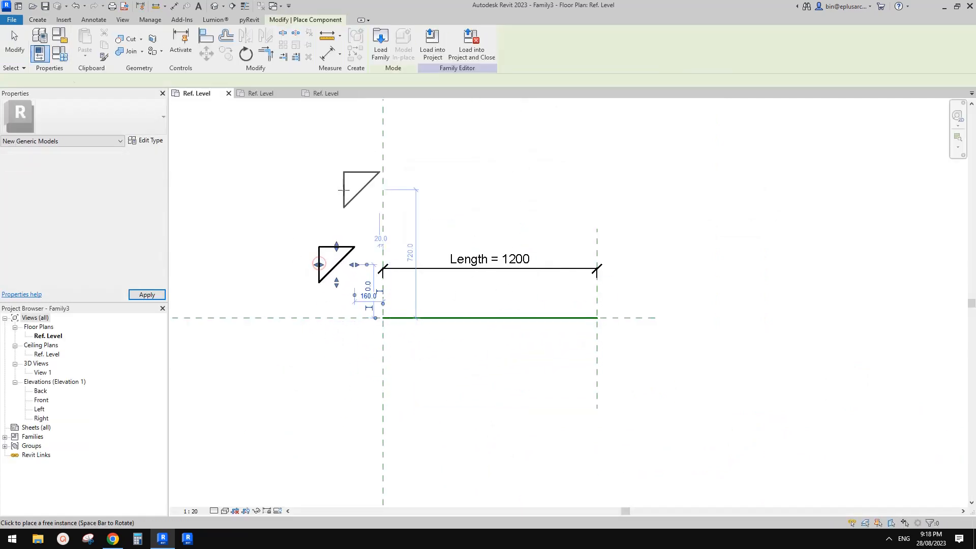
{"action": "key", "text": "Escape"}
- Load family 002 into Family3 and place one parallelogram left of the left reference plane, below the horizontal centre plane
{"action": "left_click", "coordinate": [273, 94]}
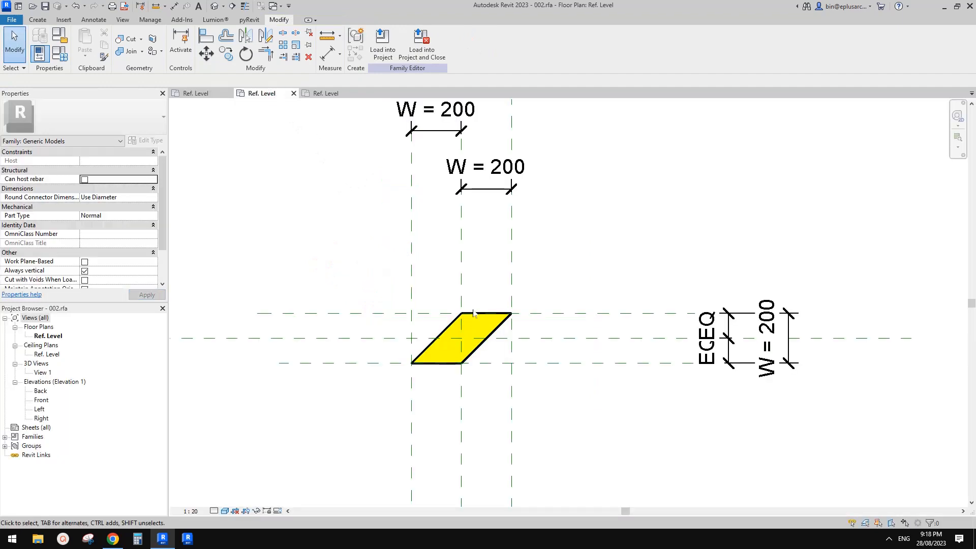
{"action": "left_click", "coordinate": [384, 48]}
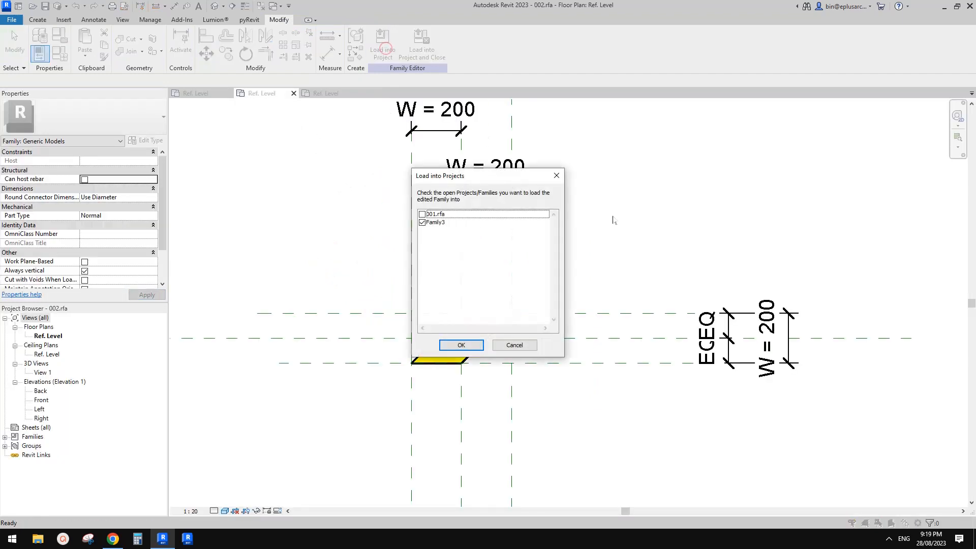
{"action": "left_click", "coordinate": [460, 346]}
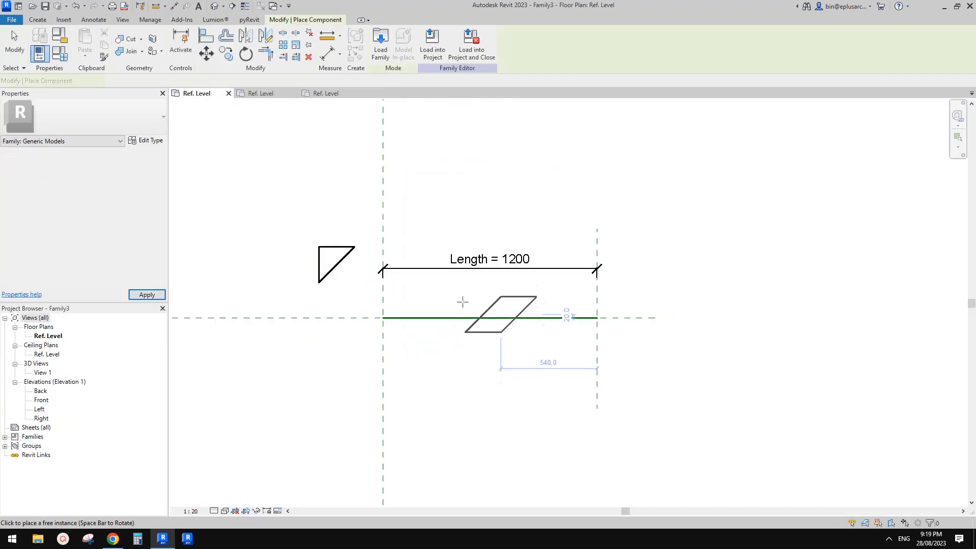
{"action": "left_click", "coordinate": [297, 367]}
{"action": "key", "text": "Escape"}
{"action": "key", "text": "Escape"}
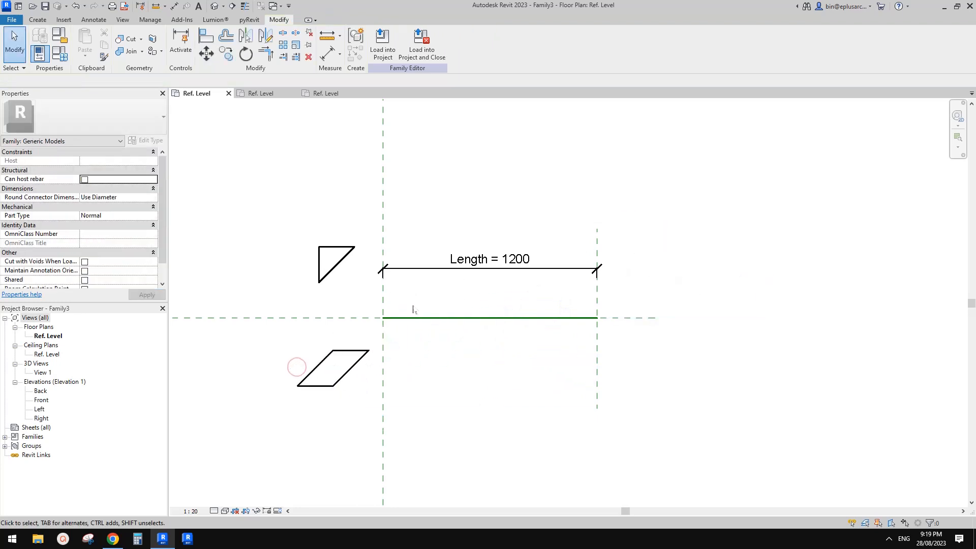
{"action": "scroll", "coordinate": [417, 325], "scroll_direction": "up", "scroll_amount": 1}
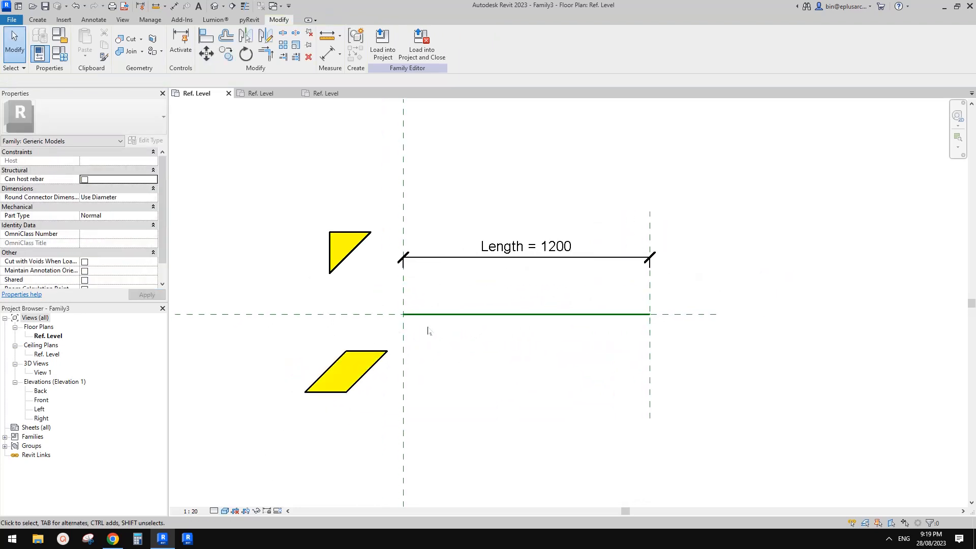
- For the placed parallelogram's material, duplicate material Y with its assets and name the copy B
{"action": "left_click", "coordinate": [345, 248]}
{"action": "middle_click_drag", "start_coordinate": [326, 277], "coordinate": [410, 292]}
{"action": "key", "text": "Escape"}
{"action": "left_click", "coordinate": [417, 378]}
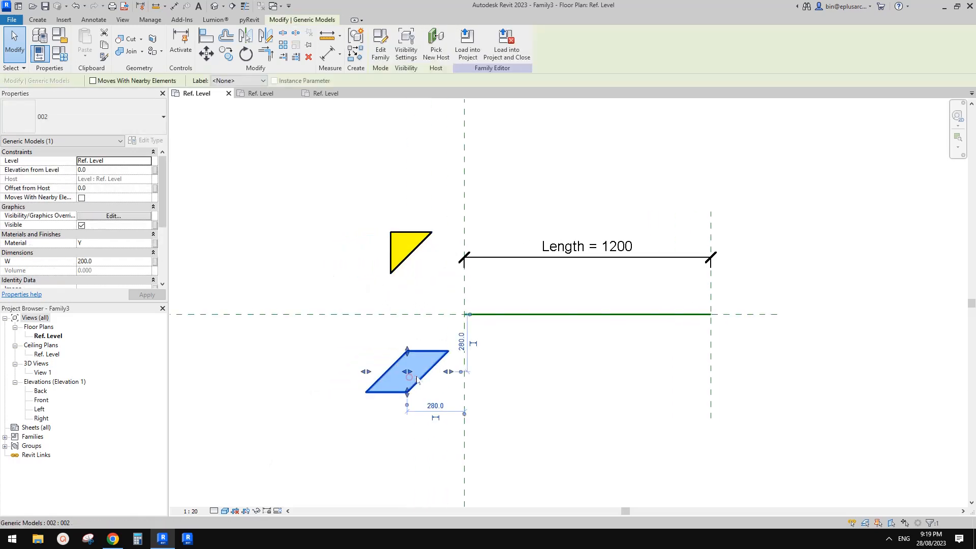
{"action": "left_click", "coordinate": [139, 242]}
{"action": "left_click", "coordinate": [147, 244]}
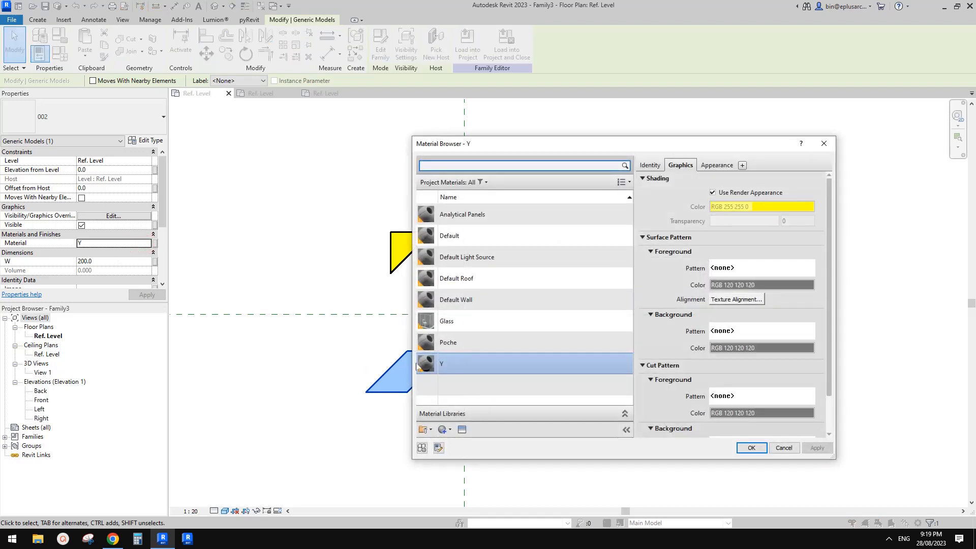
{"action": "right_click", "coordinate": [432, 363]}
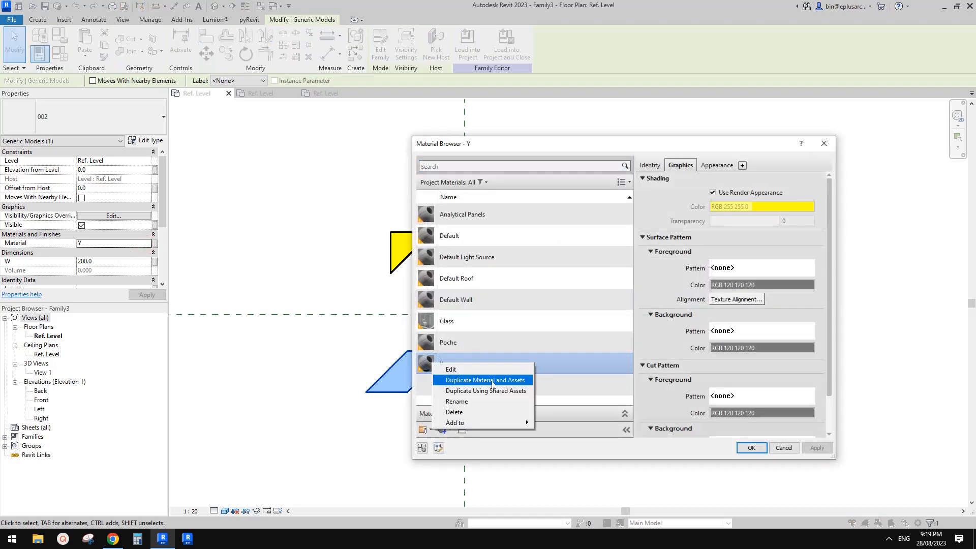
{"action": "left_click", "coordinate": [508, 381]}
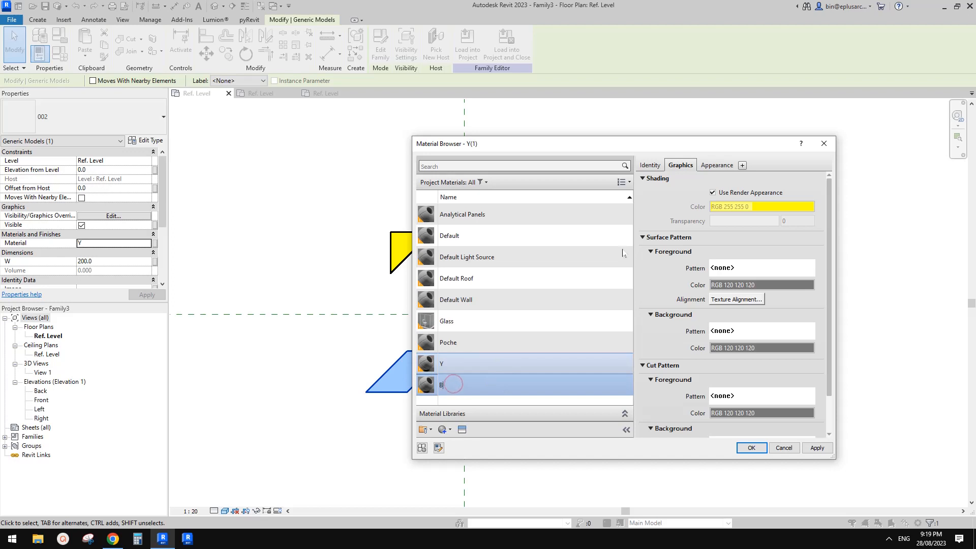
- Set material B's appearance colour to black, RGB 0 0 0, and assign it to the parallelogram
{"action": "left_click", "coordinate": [714, 165]}
{"action": "left_click", "coordinate": [749, 277]}
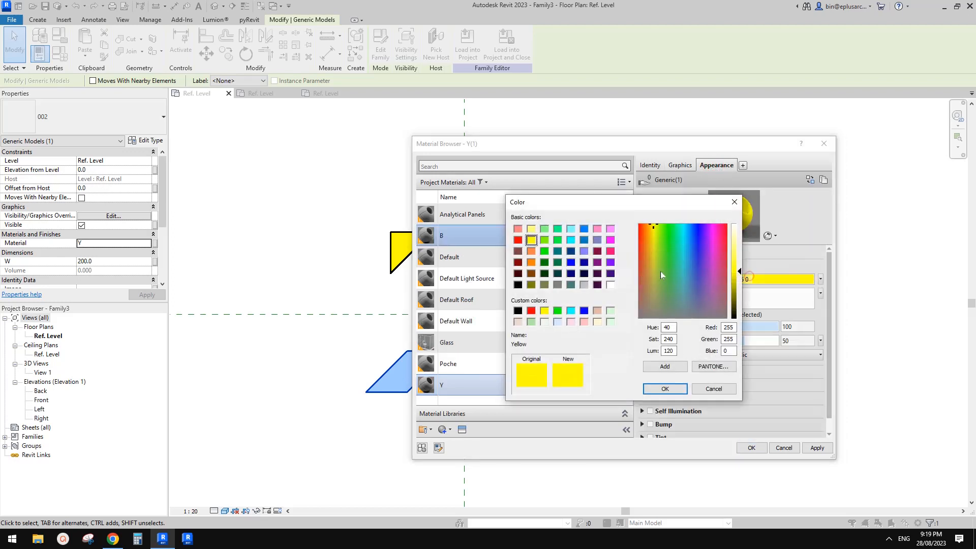
{"action": "left_click", "coordinate": [518, 311]}
{"action": "left_click", "coordinate": [664, 389]}
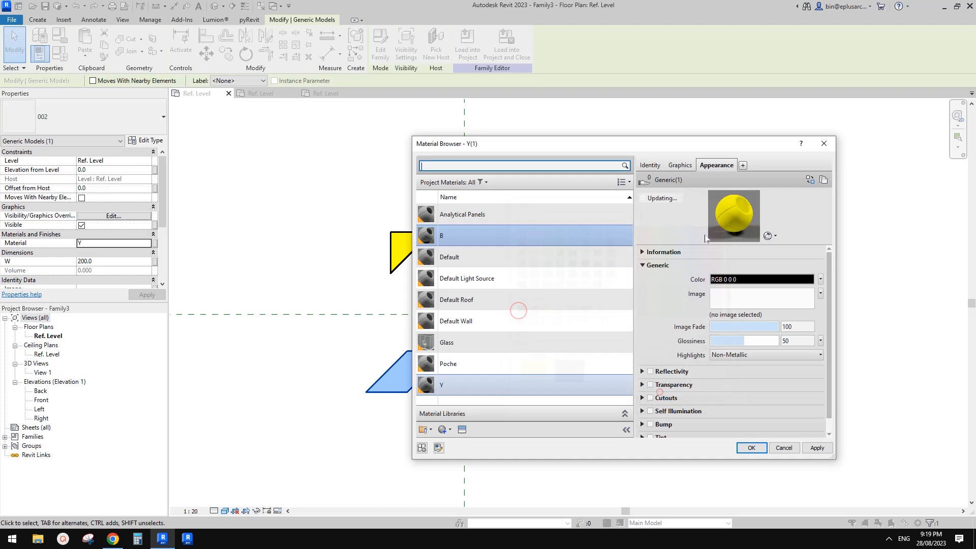
{"action": "left_click", "coordinate": [680, 166]}
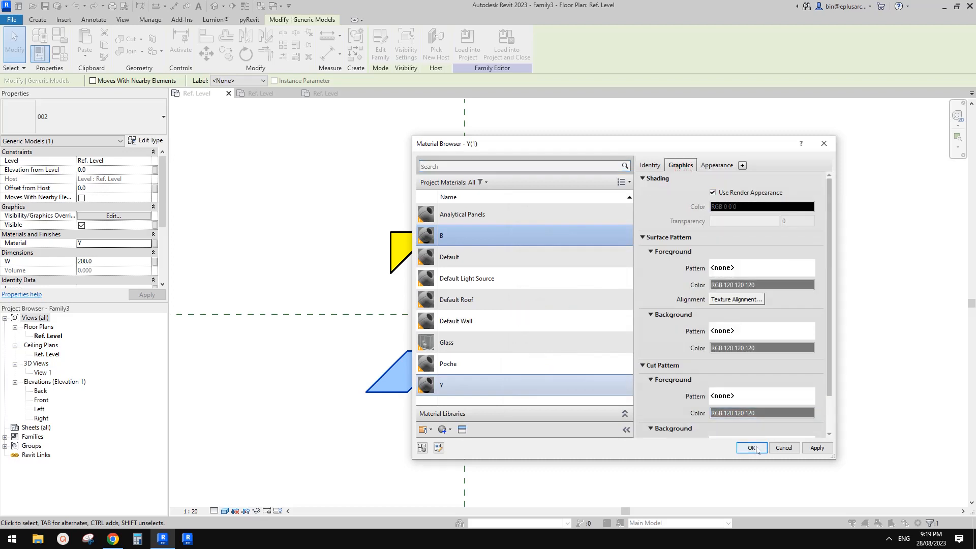
{"action": "left_click", "coordinate": [716, 165]}
{"action": "left_click", "coordinate": [680, 165]}
{"action": "left_click", "coordinate": [751, 449]}
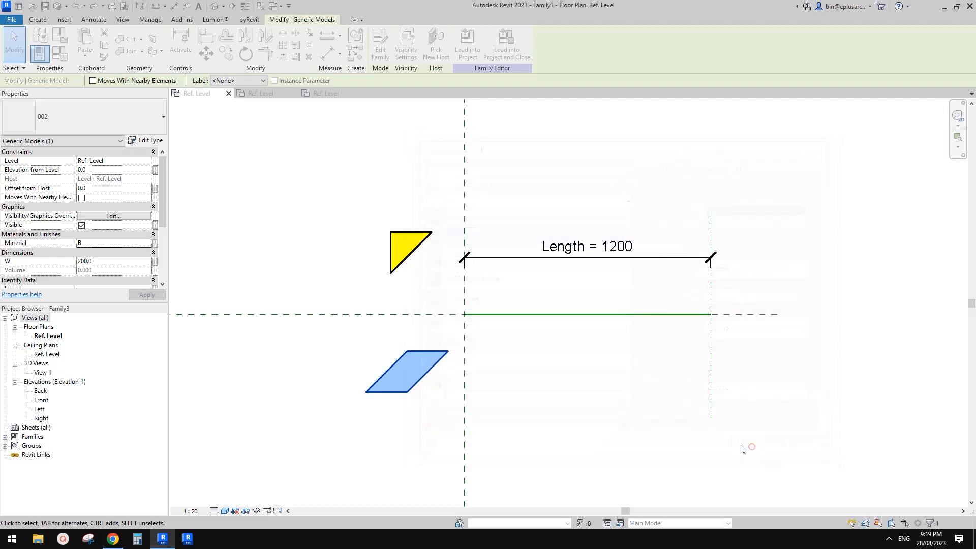
{"action": "left_click", "coordinate": [530, 390]}
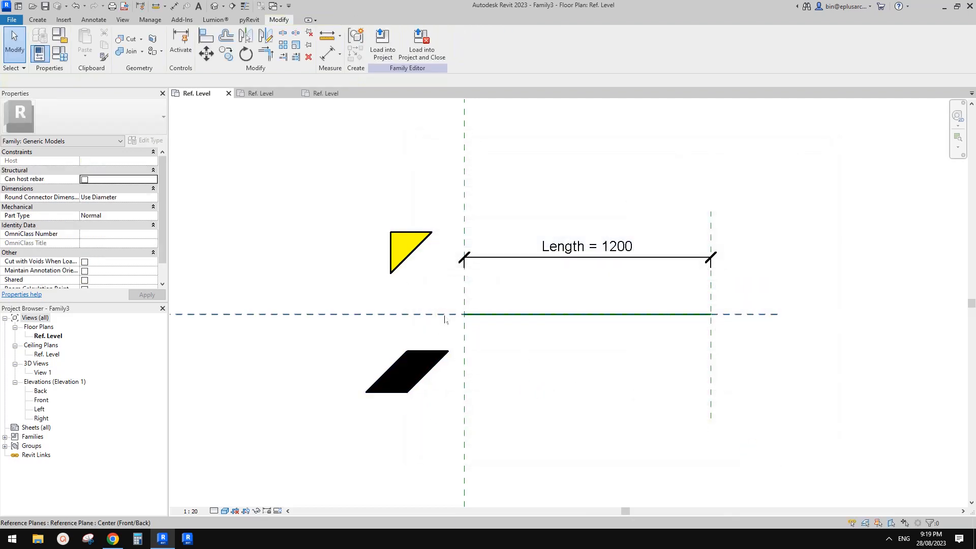
- Align the yellow triangle's horizontal centre with the green reference line using Align, and lock the alignment
{"action": "scroll", "coordinate": [444, 264], "scroll_direction": "up", "scroll_amount": 1}
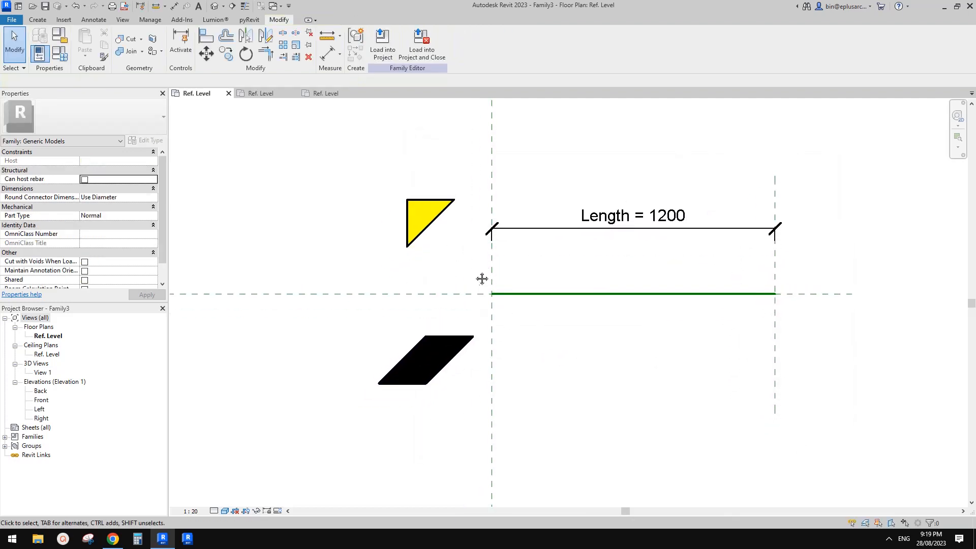
{"action": "key", "text": "a"}
{"action": "key", "text": "l"}
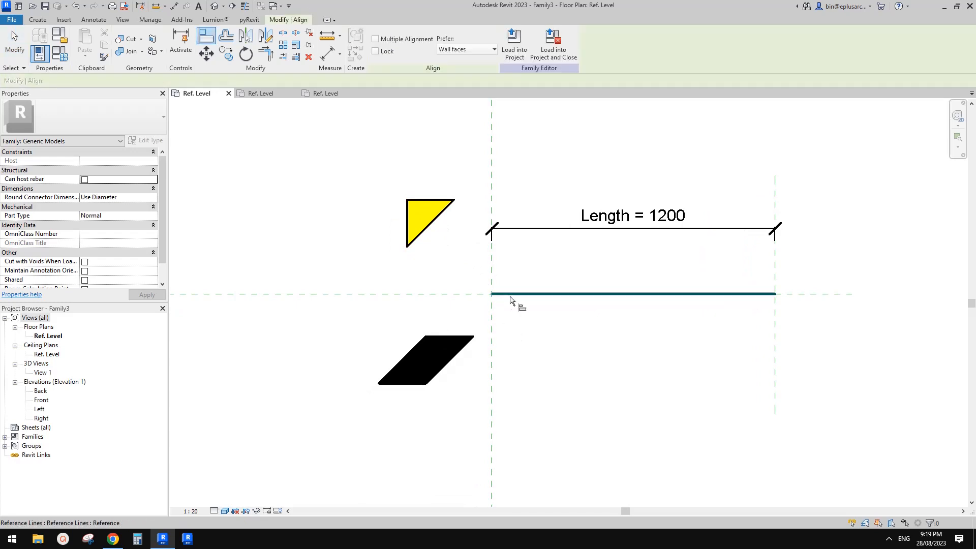
{"action": "left_click", "coordinate": [612, 295]}
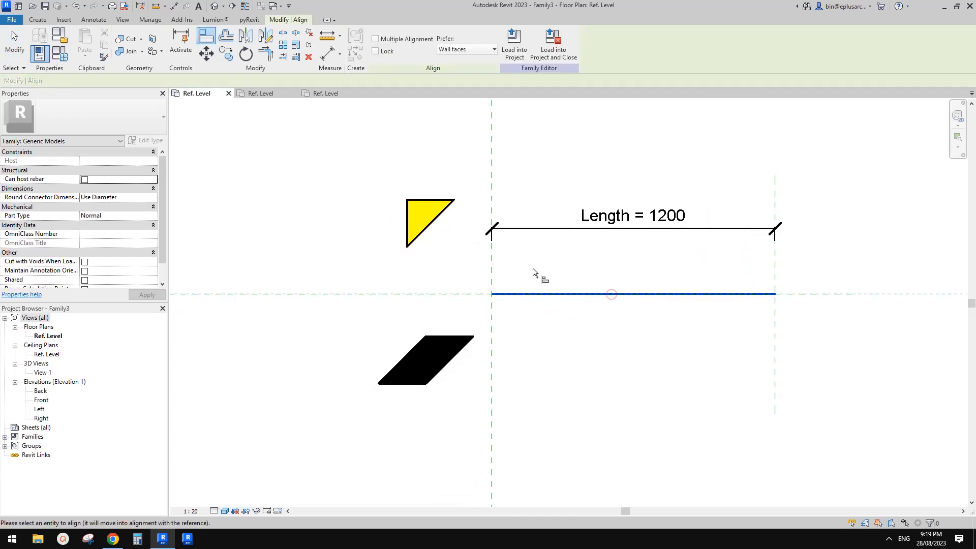
{"action": "left_click", "coordinate": [420, 225]}
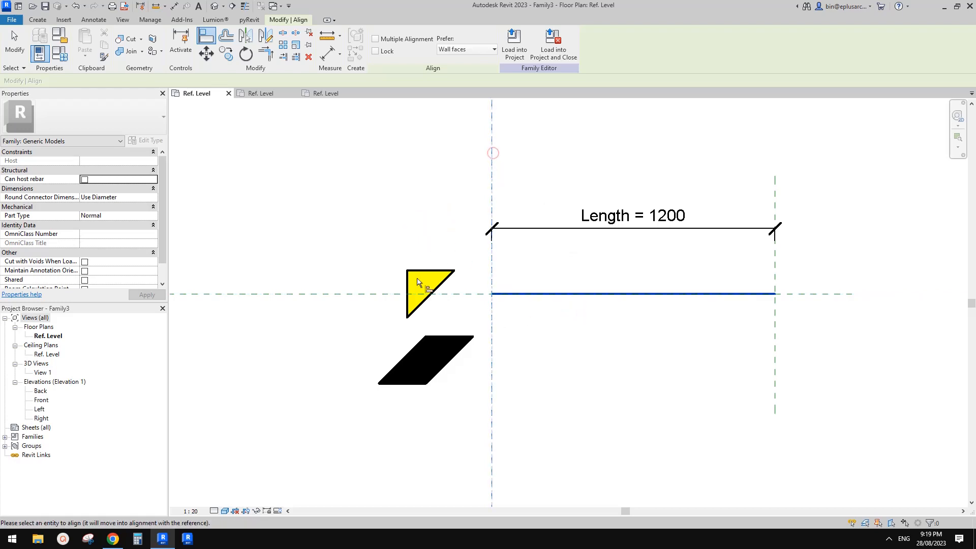
- Try to align the triangle's vertical edge with the left reference plane
{"action": "left_click", "coordinate": [431, 290]}
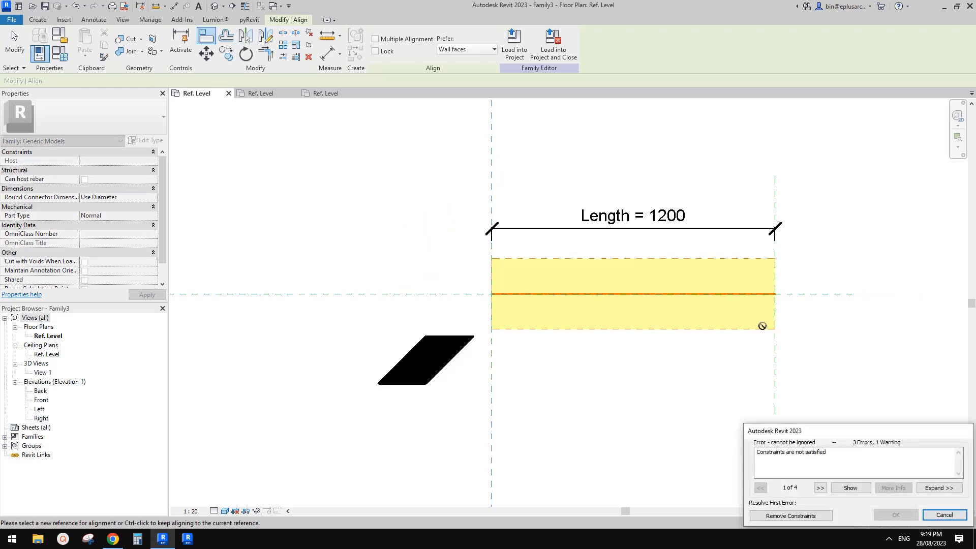
{"action": "left_click", "coordinate": [944, 514]}
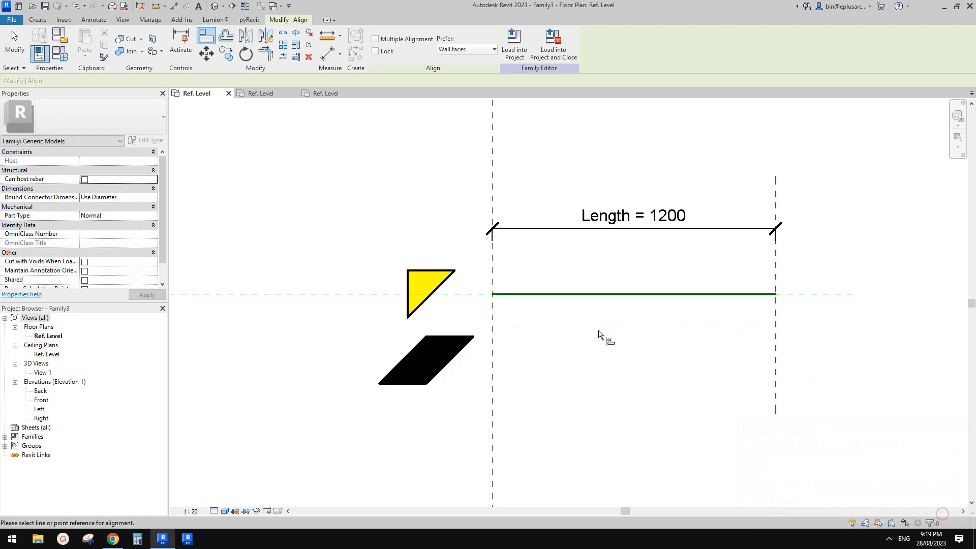
{"action": "left_click", "coordinate": [496, 293]}
{"action": "left_click", "coordinate": [408, 296]}
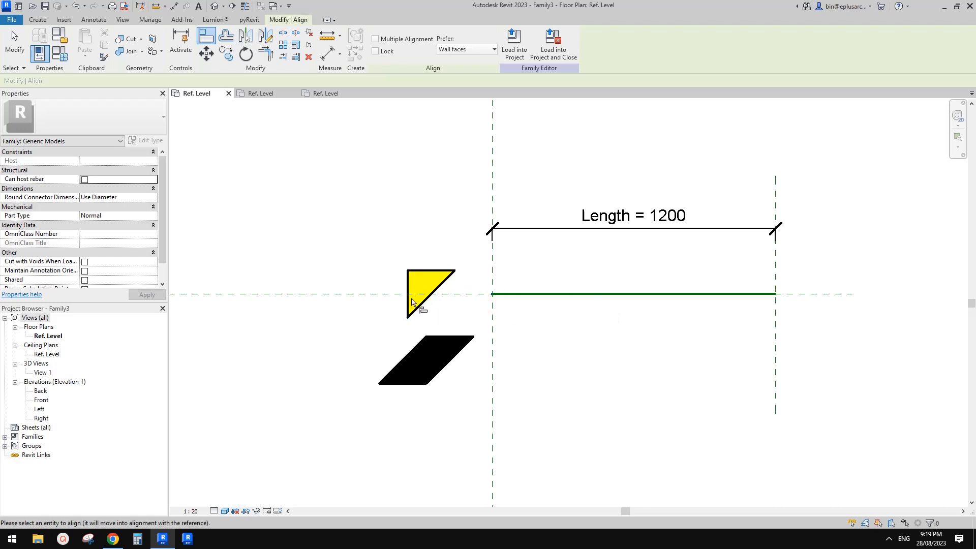
{"action": "key", "text": "Escape"}
{"action": "key", "text": "Escape"}
- Move the triangle from its vertical edge's midpoint to the intersection of the left reference plane and the horizontal centre plane
{"action": "left_click", "coordinate": [446, 291]}
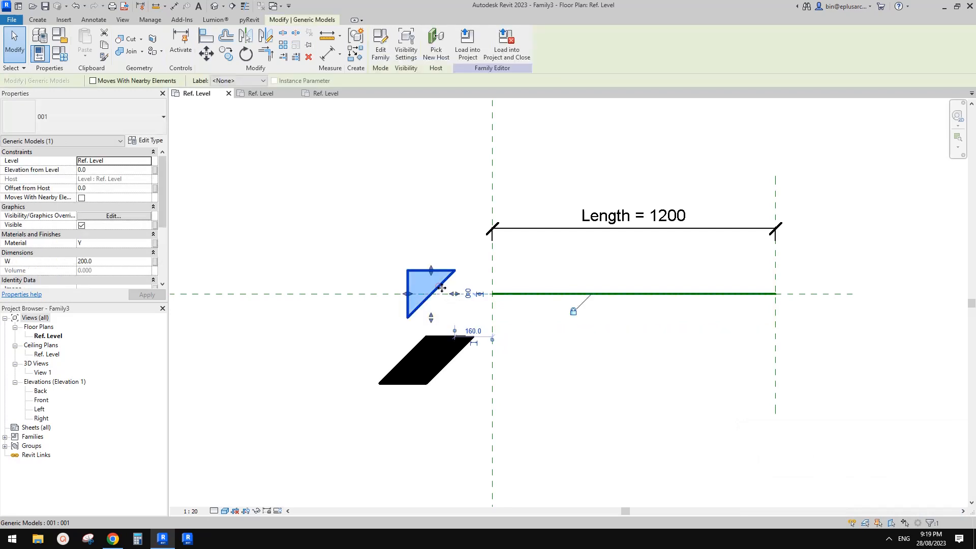
{"action": "scroll", "coordinate": [405, 207], "scroll_direction": "up", "scroll_amount": 1}
{"action": "key", "text": "m"}
{"action": "key", "text": "v"}
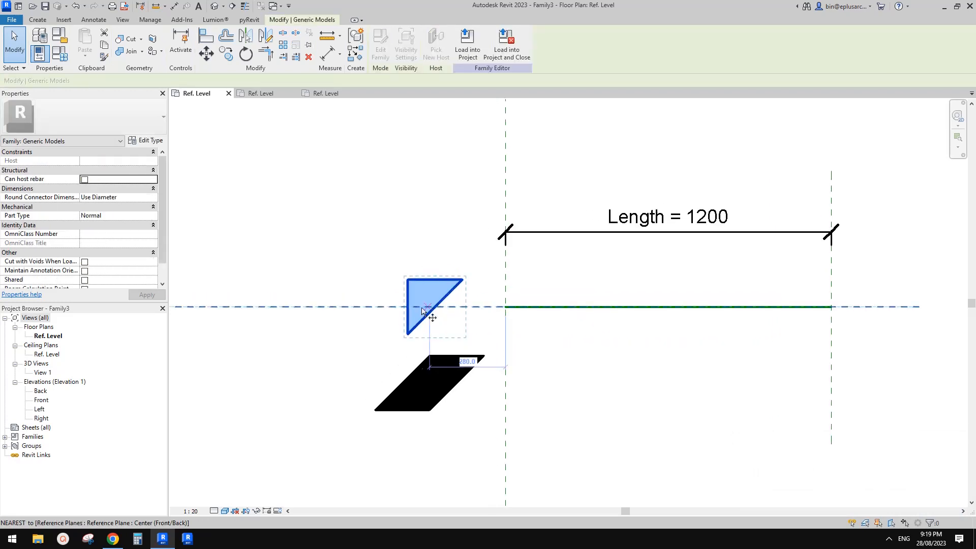
{"action": "left_click", "coordinate": [408, 307]}
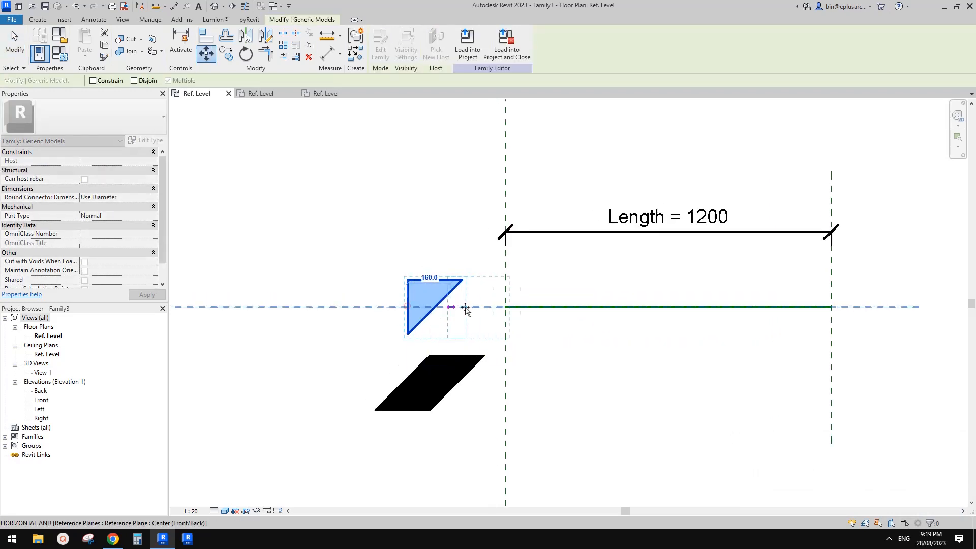
{"action": "left_click", "coordinate": [505, 307]}
{"action": "middle_click_drag", "start_coordinate": [535, 292], "coordinate": [495, 273]}
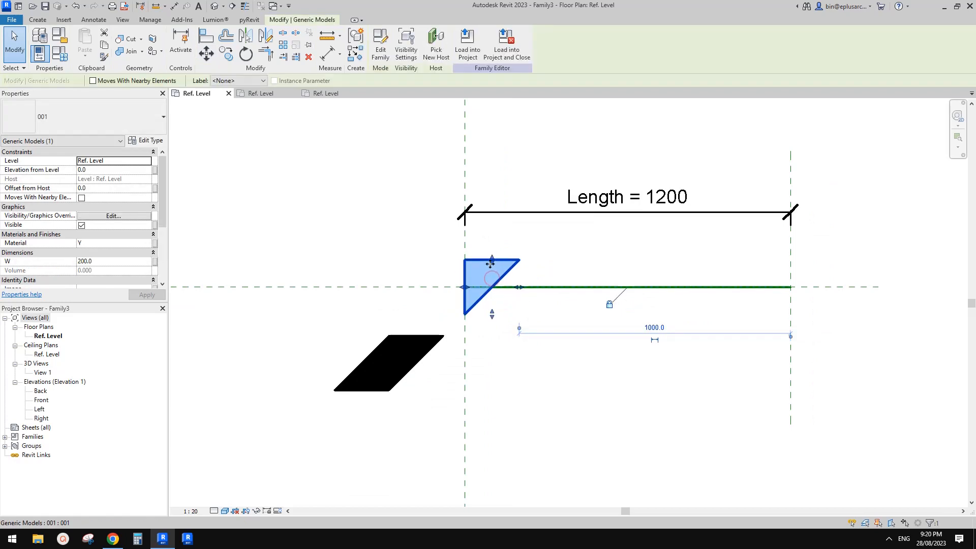
- Try to shift the triangle off the reference line to test its alignment constraint
{"action": "left_click_drag", "start_coordinate": [487, 287], "coordinate": [499, 271]}
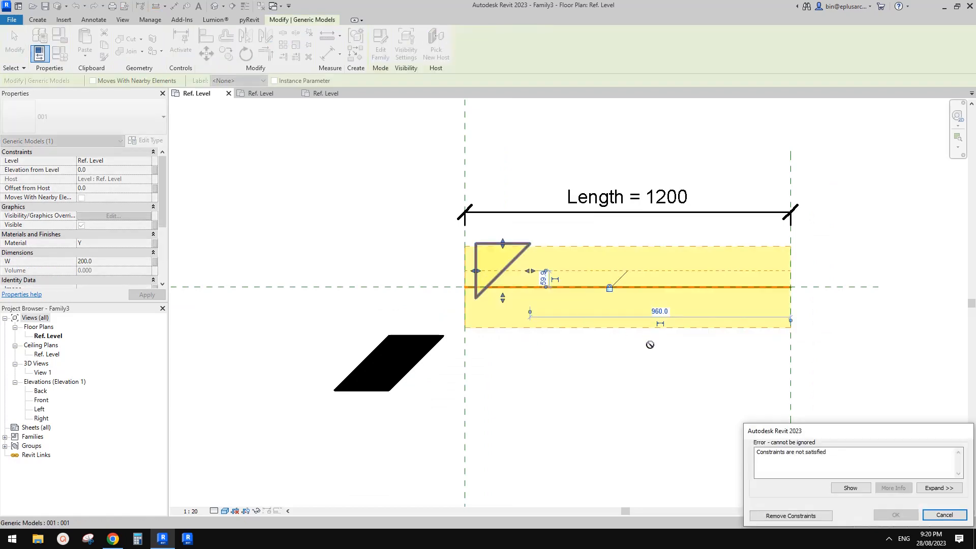
{"action": "left_click", "coordinate": [944, 514]}
{"action": "left_click", "coordinate": [482, 265]}
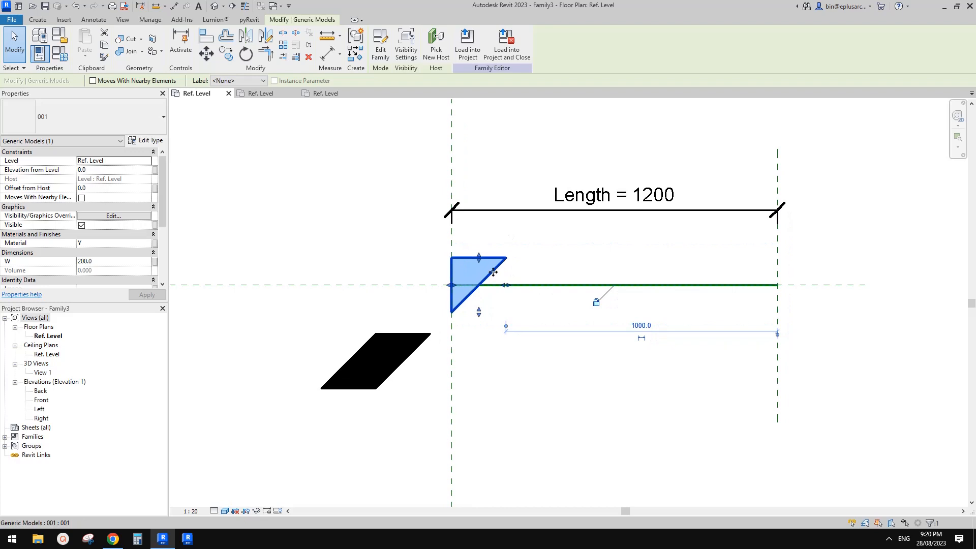
{"action": "middle_click_drag", "start_coordinate": [551, 268], "coordinate": [522, 272]}
{"action": "left_click", "coordinate": [522, 272]}
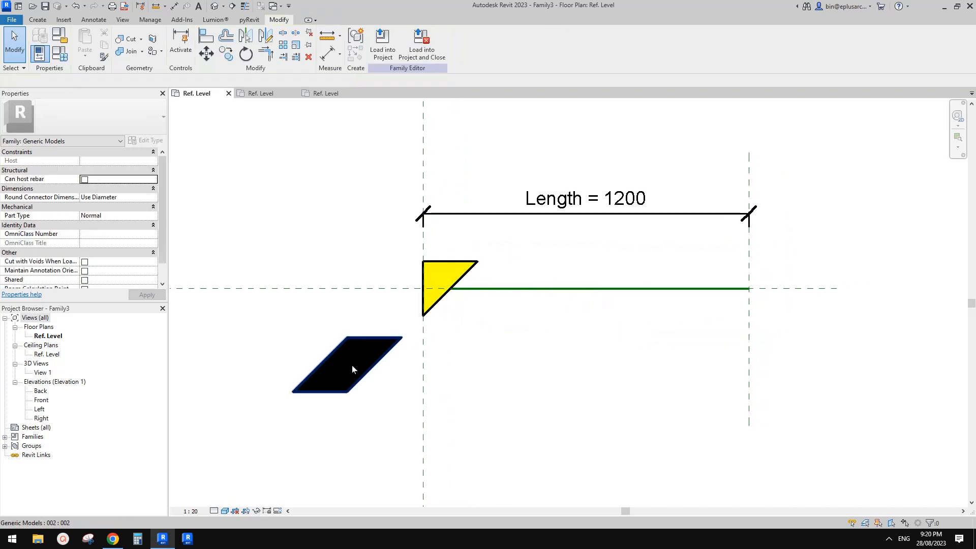
- Move the black parallelogram to the triangle's right, then align its horizontal centre with the green reference line and lock it
{"action": "left_click_drag", "start_coordinate": [353, 366], "coordinate": [520, 346]}
{"action": "key", "text": "a"}
{"action": "key", "text": "l"}
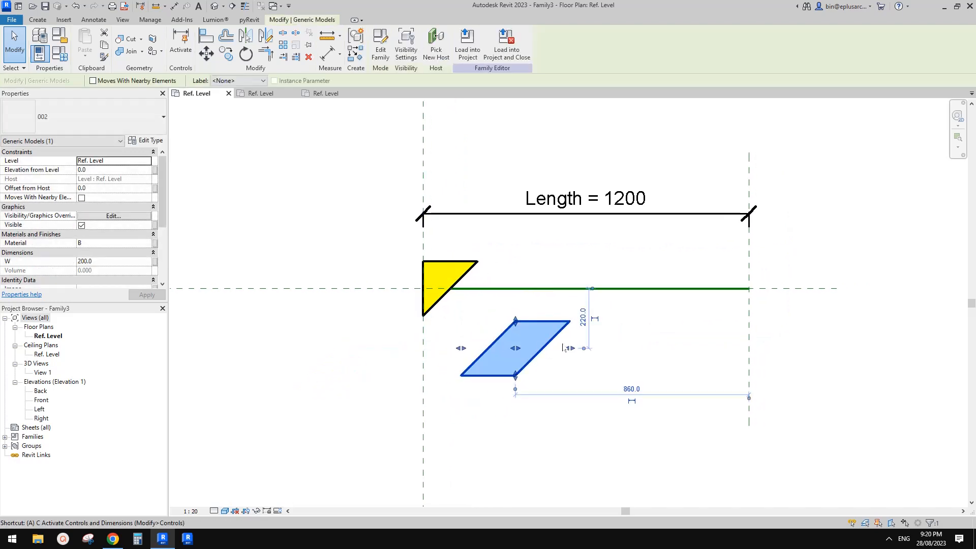
{"action": "left_click", "coordinate": [717, 289]}
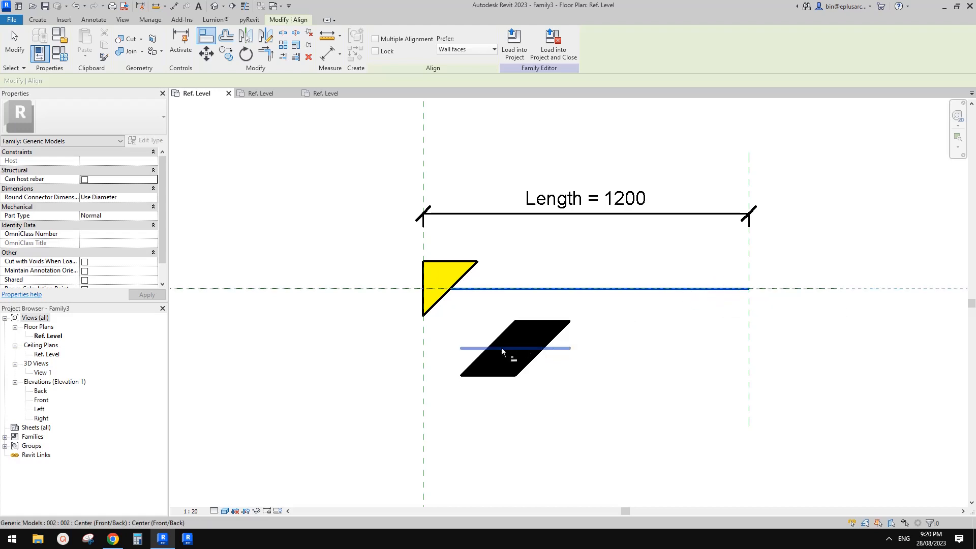
{"action": "left_click", "coordinate": [540, 349]}
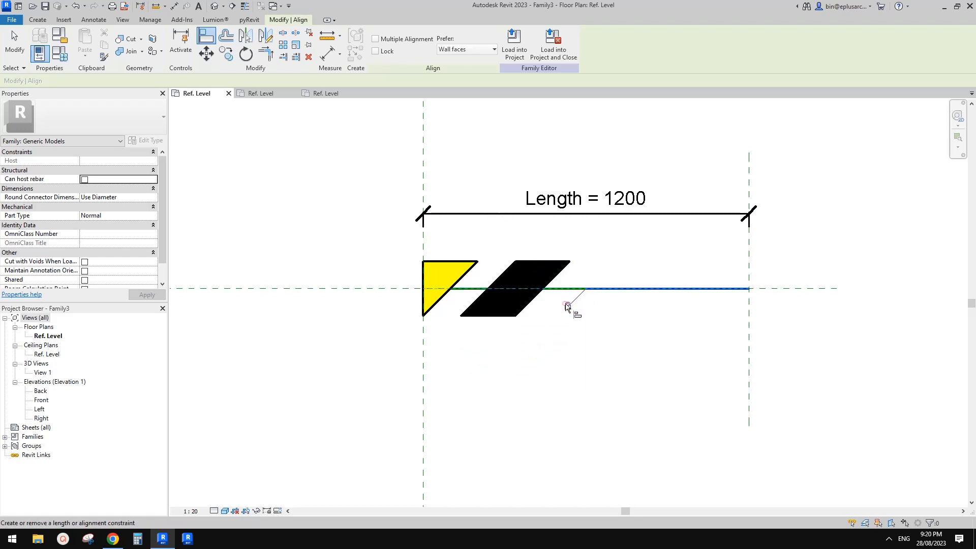
{"action": "scroll", "coordinate": [477, 272], "scroll_direction": "up", "scroll_amount": 2}
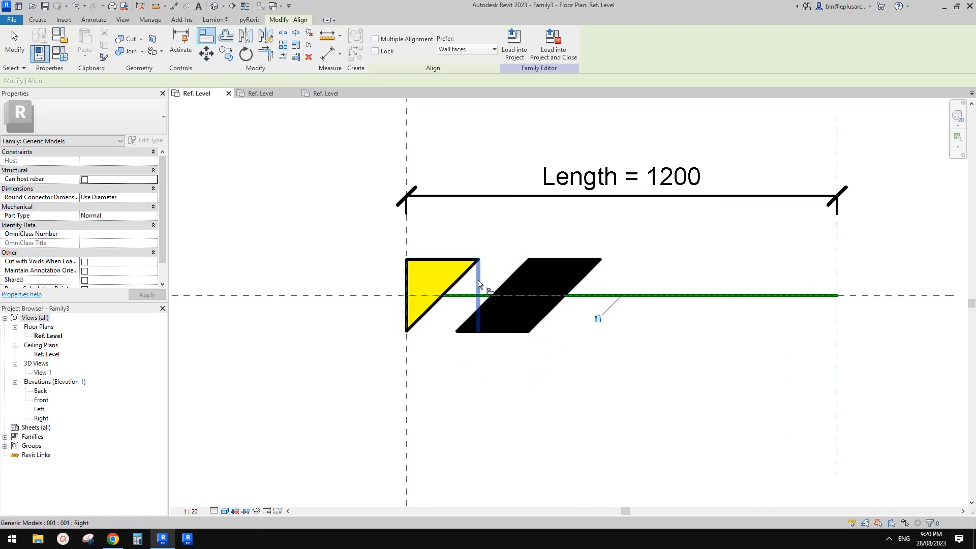
- Try to align the parallelogram's vertical reference through its upper-left corner with the triangle's right reference
{"action": "left_click", "coordinate": [477, 276]}
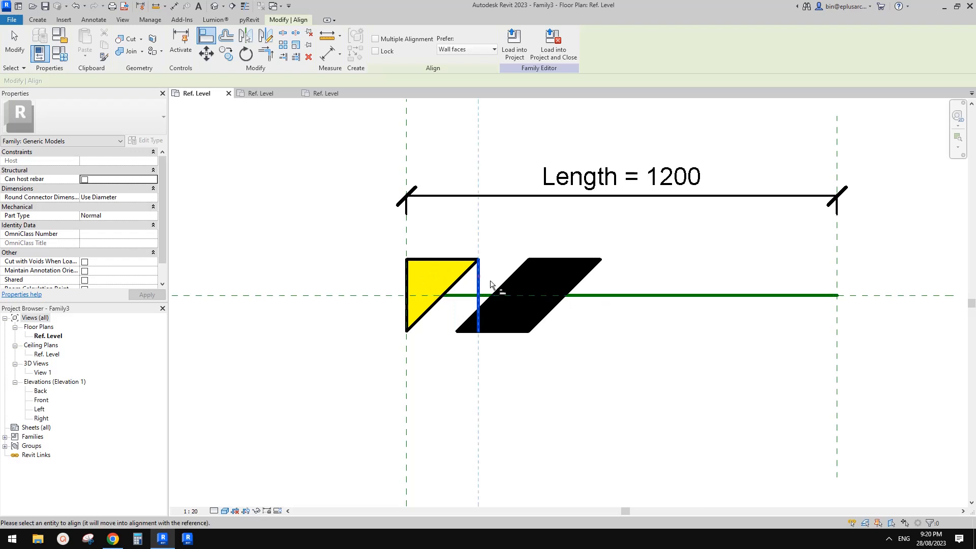
{"action": "left_click", "coordinate": [529, 277]}
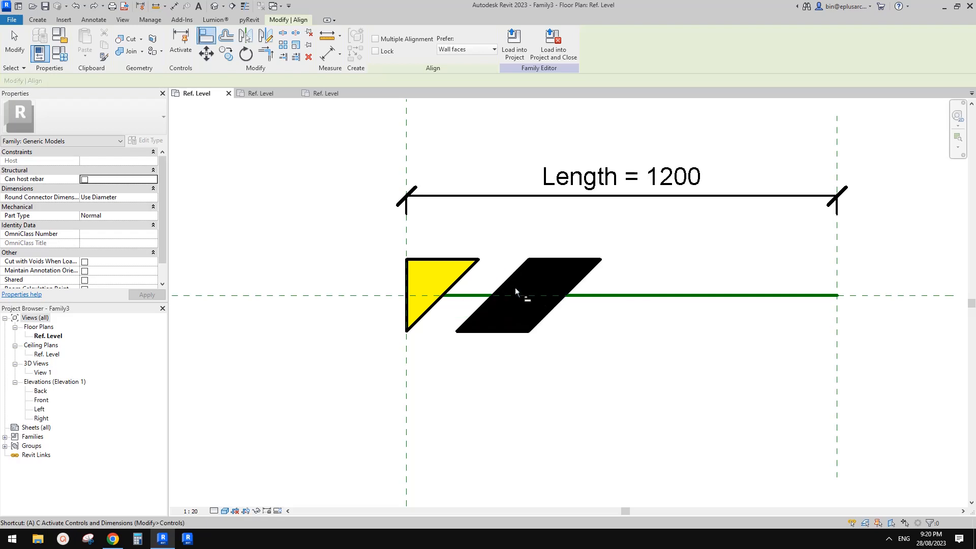
{"action": "left_click", "coordinate": [476, 273]}
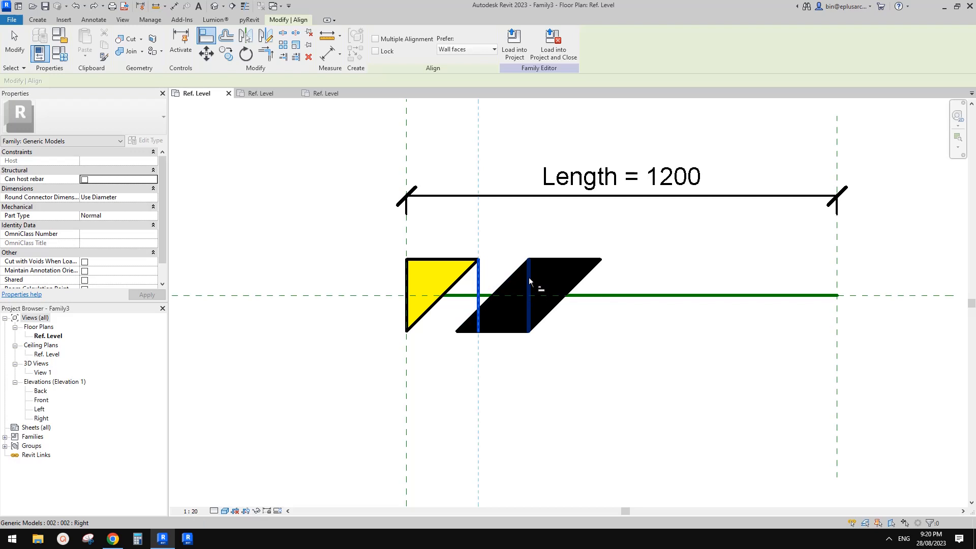
{"action": "left_click", "coordinate": [529, 279]}
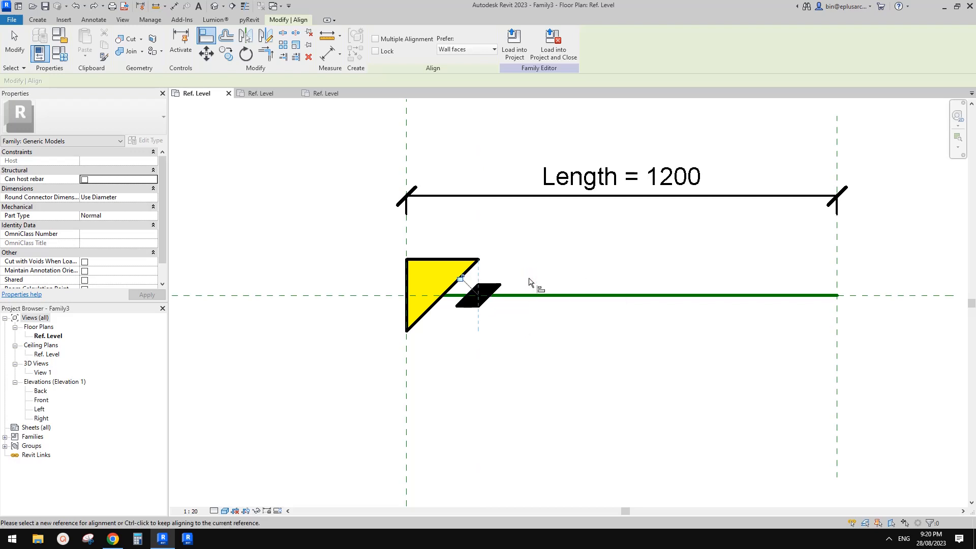
{"action": "key", "text": "Escape"}
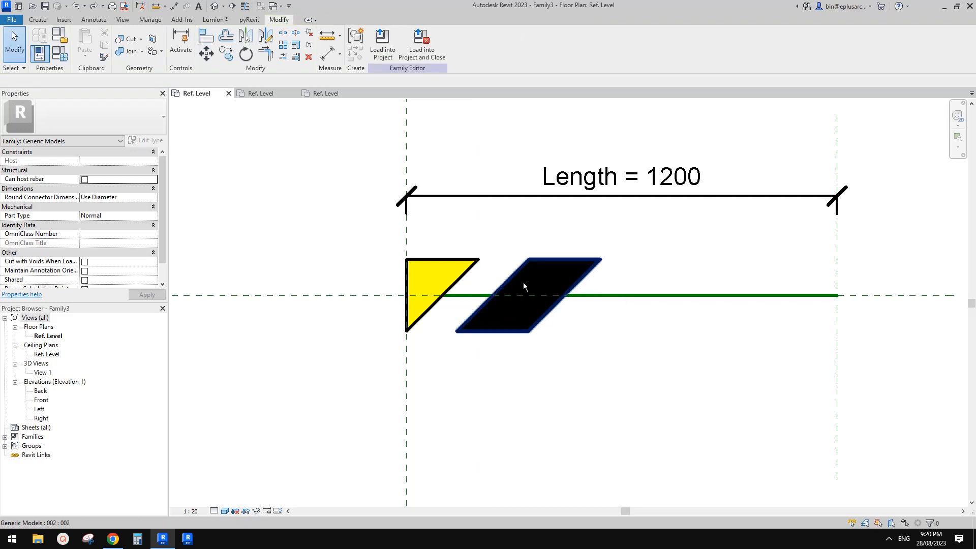
{"action": "left_click", "coordinate": [530, 279]}
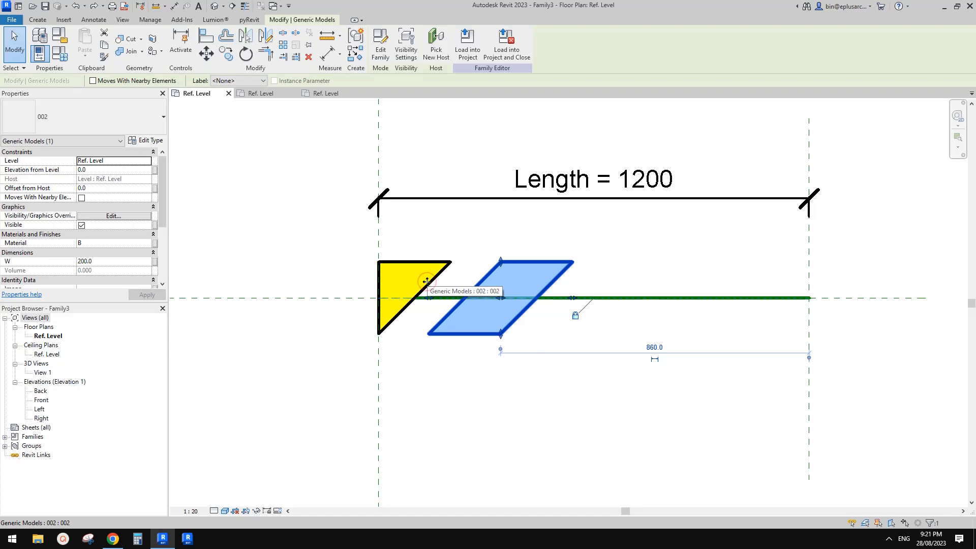
{"action": "middle_click_drag", "start_coordinate": [539, 216], "coordinate": [544, 214]}
{"action": "left_click", "coordinate": [545, 214]}
- Open the triangle's family 001 for editing and change both W dimensions from instance to type parameter
{"action": "left_click", "coordinate": [445, 270]}
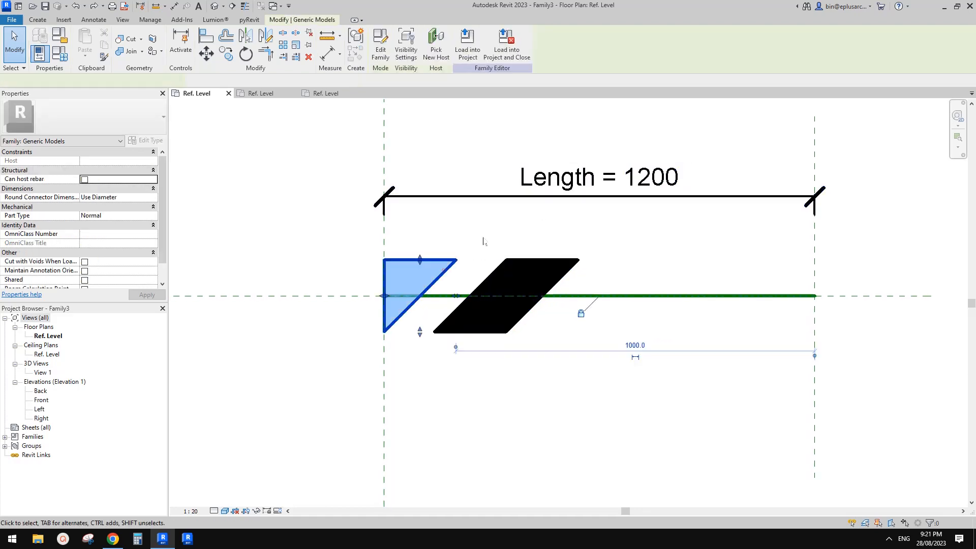
{"action": "left_click", "coordinate": [381, 53]}
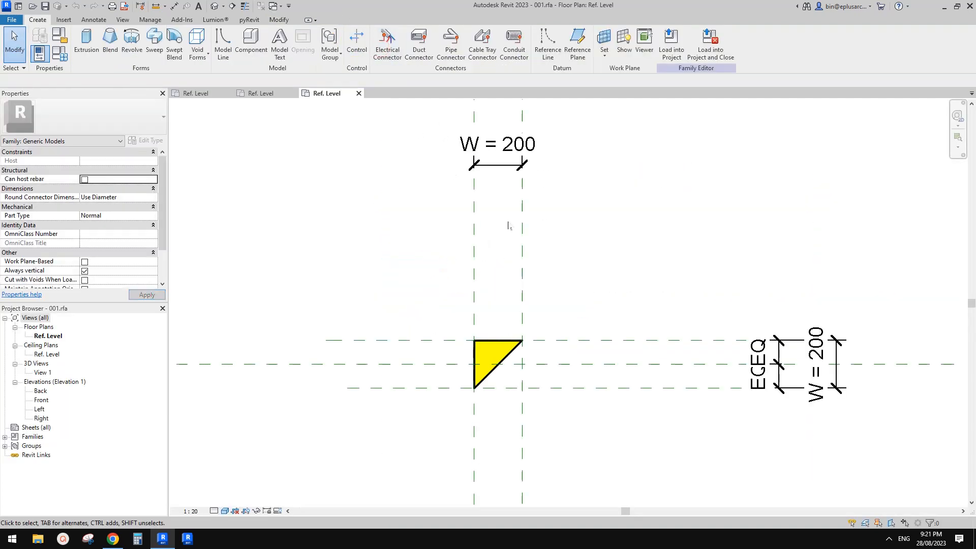
{"action": "left_click", "coordinate": [503, 151]}
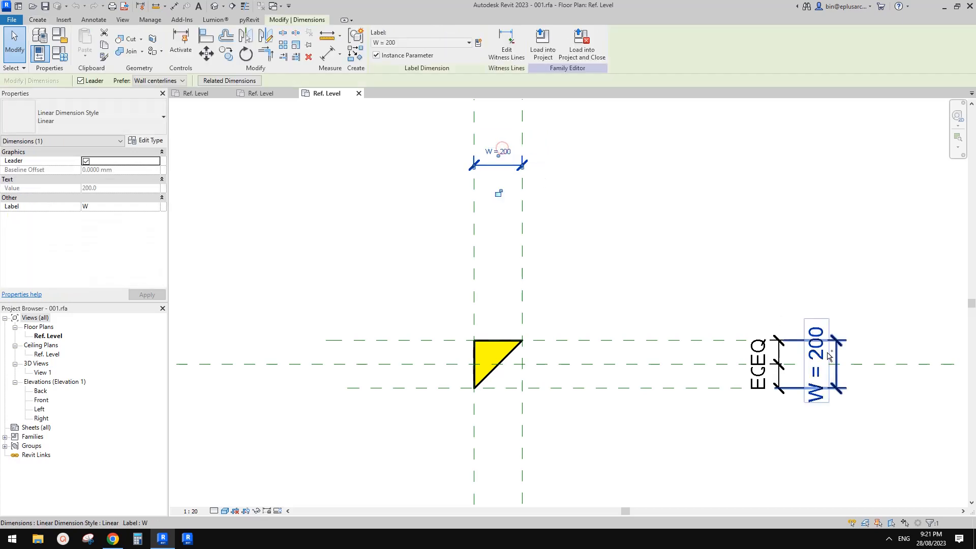
{"action": "left_click", "coordinate": [824, 358], "text": "ctrl"}
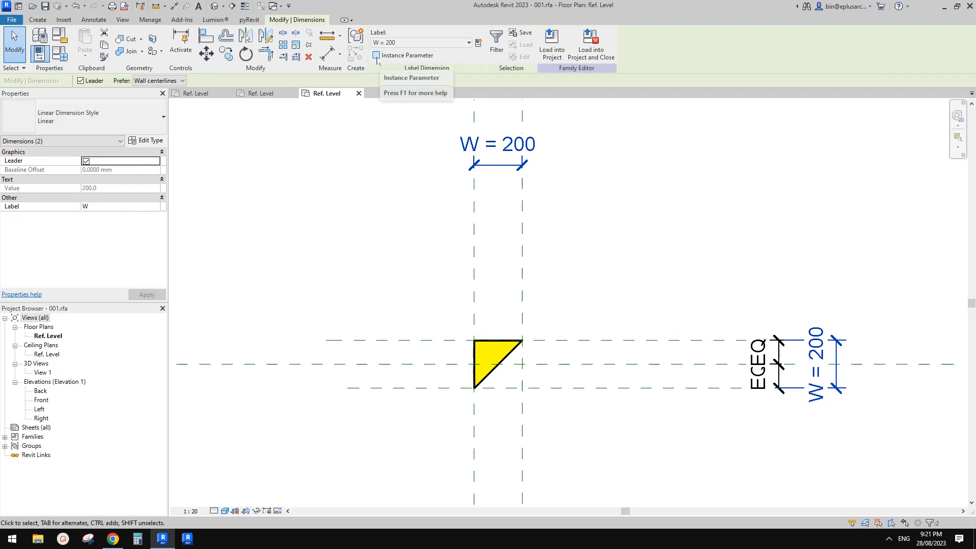
- Reload the edited family 001 into Family3
{"action": "left_click", "coordinate": [552, 43]}
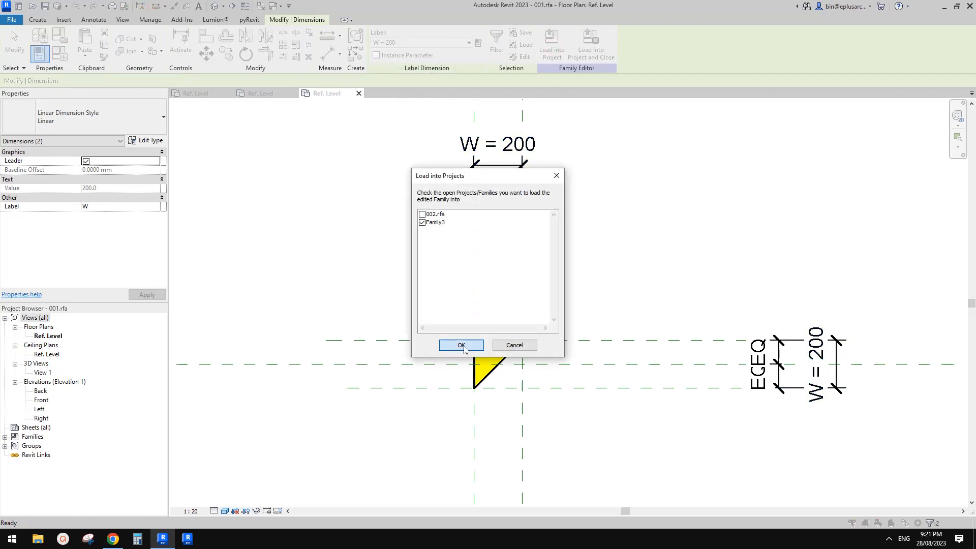
{"action": "left_click", "coordinate": [461, 345]}
{"action": "left_click", "coordinate": [479, 238]}
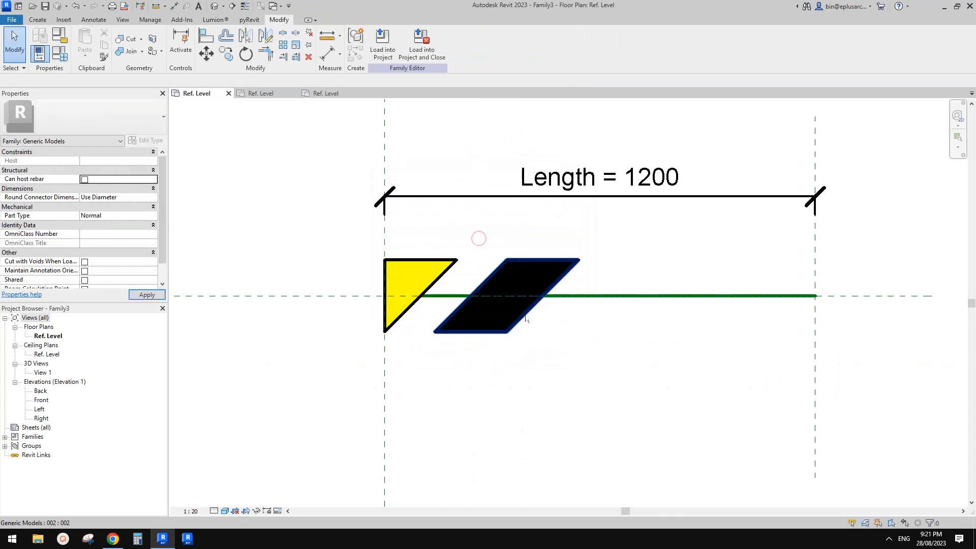
- Open the parallelogram's family 002 for editing and change its three W dimensions from instance to type parameter
{"action": "left_click", "coordinate": [533, 281]}
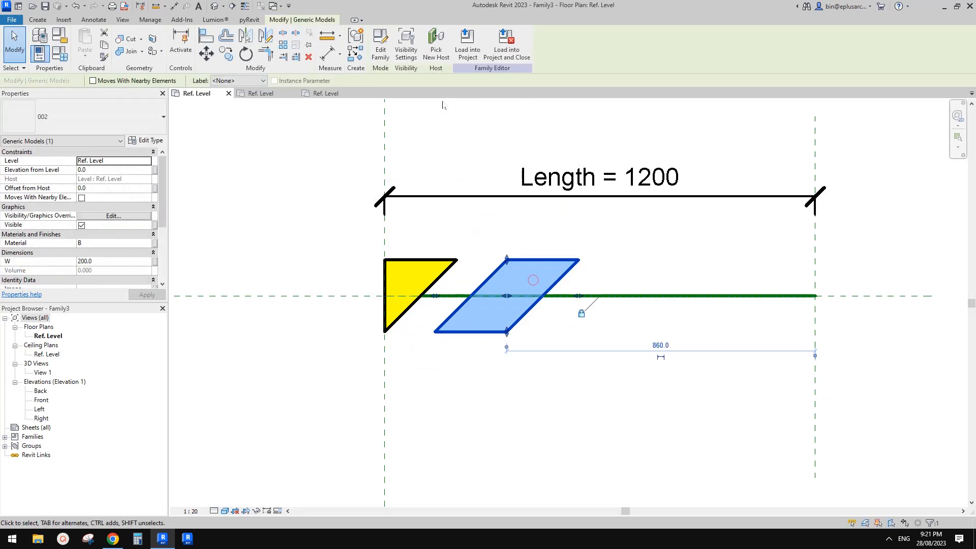
{"action": "left_click", "coordinate": [382, 52]}
{"action": "left_click", "coordinate": [493, 171]}
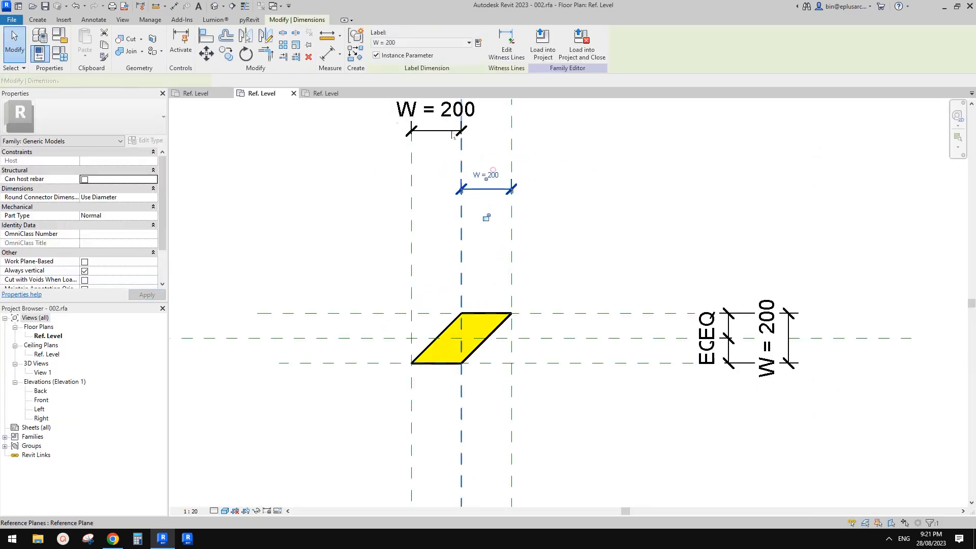
{"action": "left_click", "coordinate": [440, 116], "text": "ctrl"}
{"action": "left_click", "coordinate": [769, 323], "text": "ctrl"}
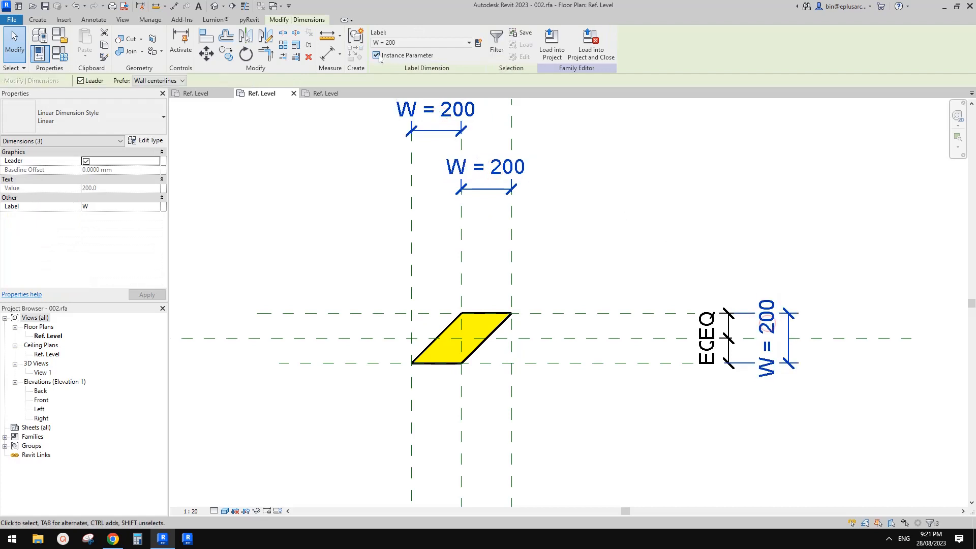
{"action": "left_click", "coordinate": [500, 167]}
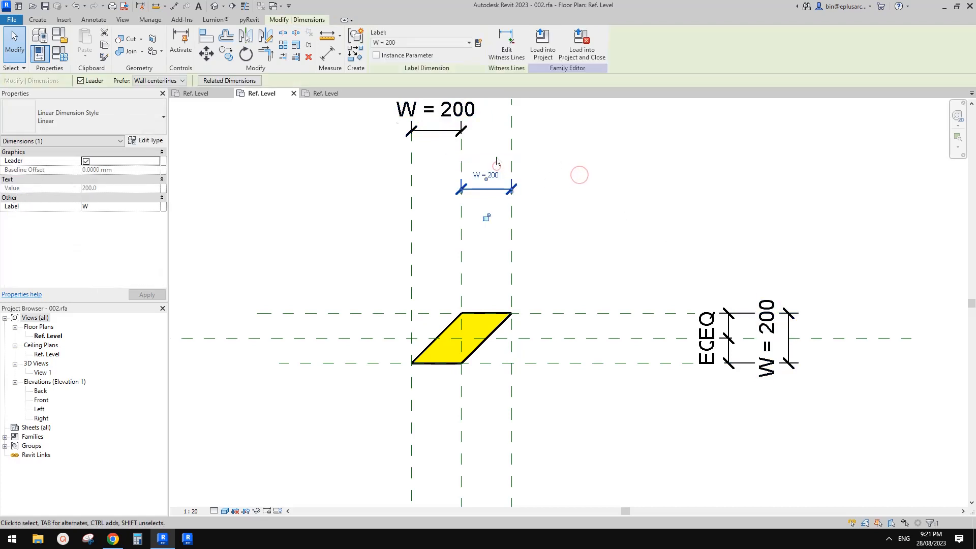
{"action": "left_click", "coordinate": [542, 147]}
{"action": "left_click", "coordinate": [455, 114]}
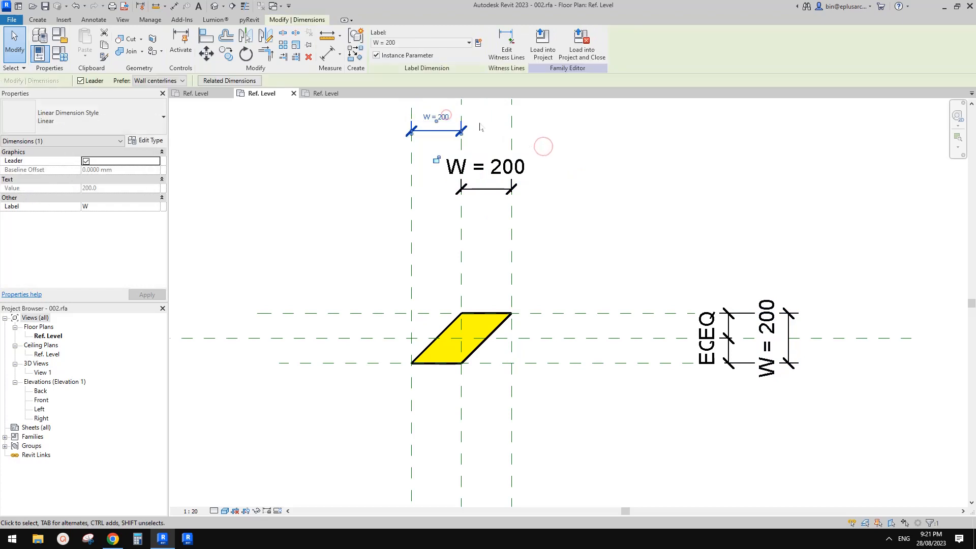
- Finish the width dimension changes in family 002 and reload it into Family3 only, overwriting the existing version
{"action": "left_click", "coordinate": [497, 176]}
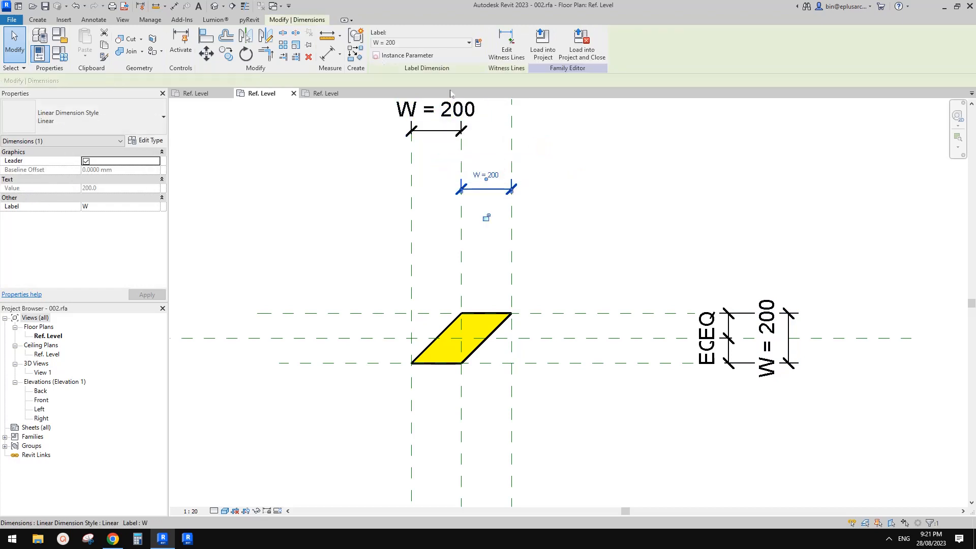
{"action": "left_click", "coordinate": [567, 154]}
{"action": "left_click", "coordinate": [385, 52]}
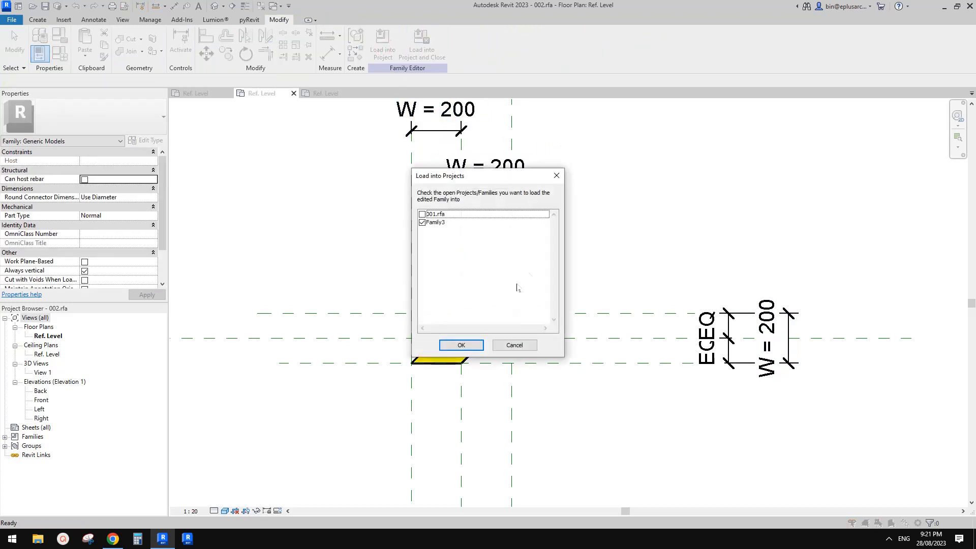
{"action": "left_click", "coordinate": [469, 345]}
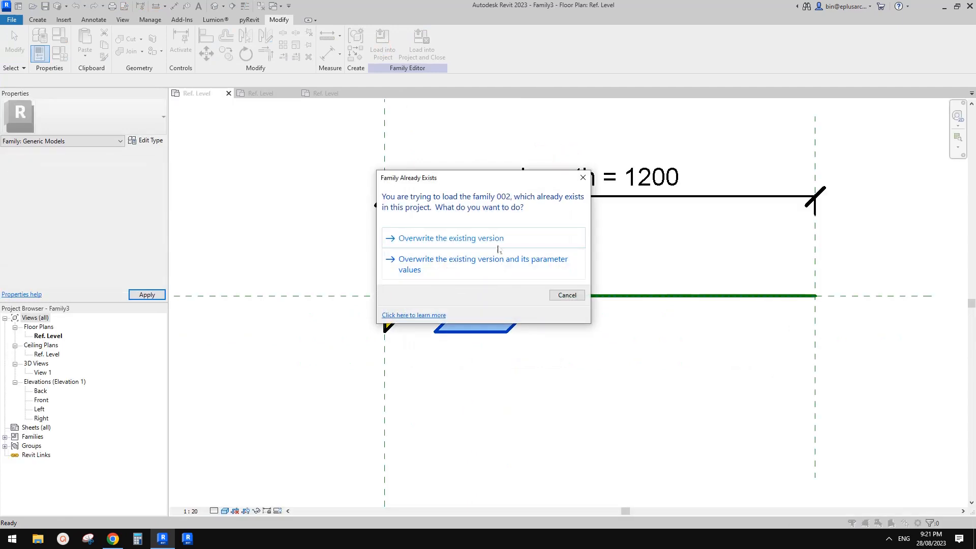
{"action": "left_click", "coordinate": [498, 245]}
{"action": "left_click", "coordinate": [554, 266]}
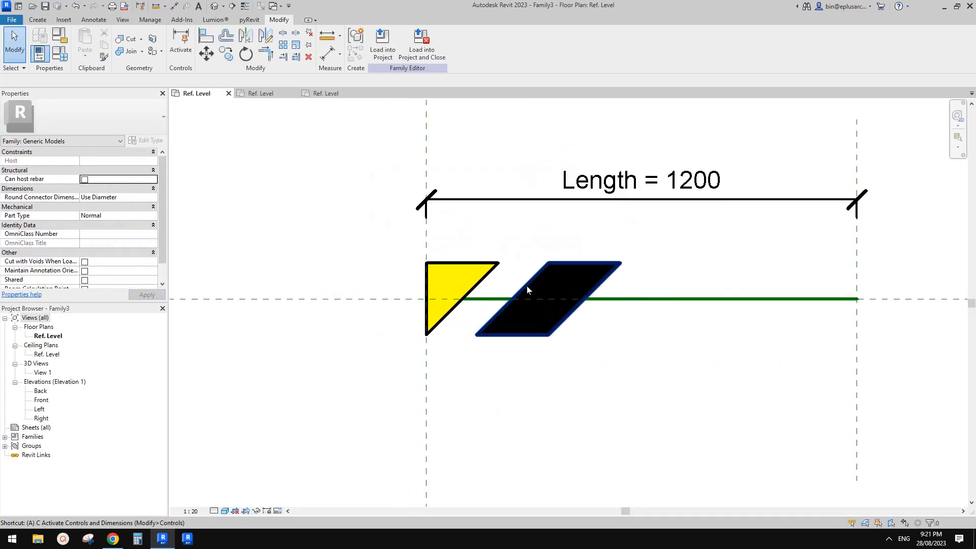
- Align the black parallelogram's vertical reference through its upper-left corner with the triangle's right reference and lock the alignment
{"action": "key", "text": "a"}
{"action": "key", "text": "l"}
{"action": "left_click", "coordinate": [498, 279]}
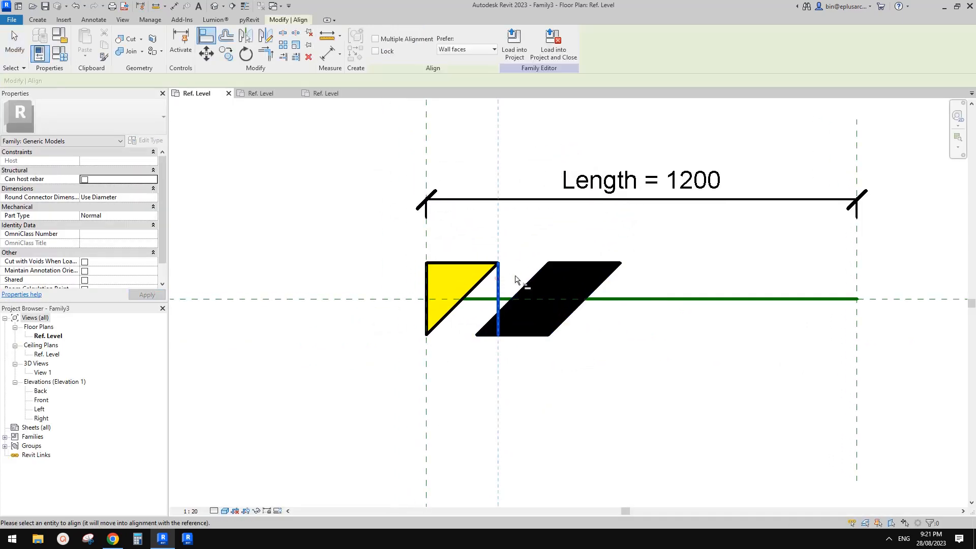
{"action": "left_click", "coordinate": [548, 276]}
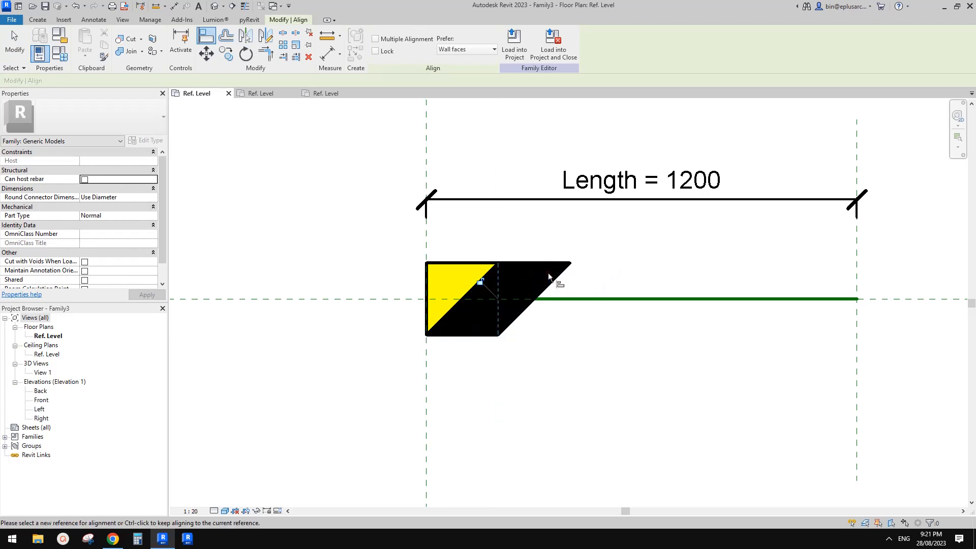
{"action": "left_click", "coordinate": [481, 282]}
{"action": "left_click_drag", "start_coordinate": [812, 433], "coordinate": [659, 355]}
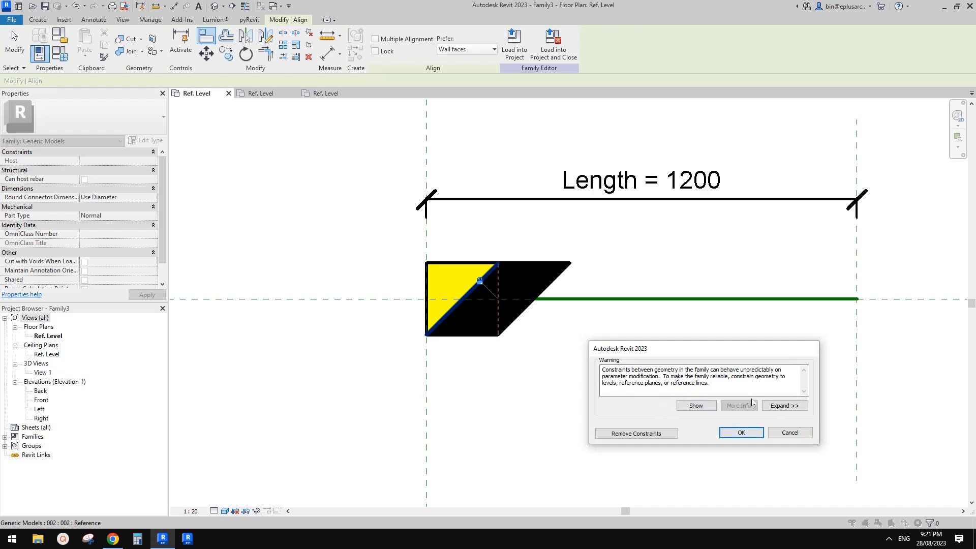
{"action": "left_click", "coordinate": [741, 433]}
{"action": "scroll", "coordinate": [577, 338], "scroll_direction": "down", "scroll_amount": 3}
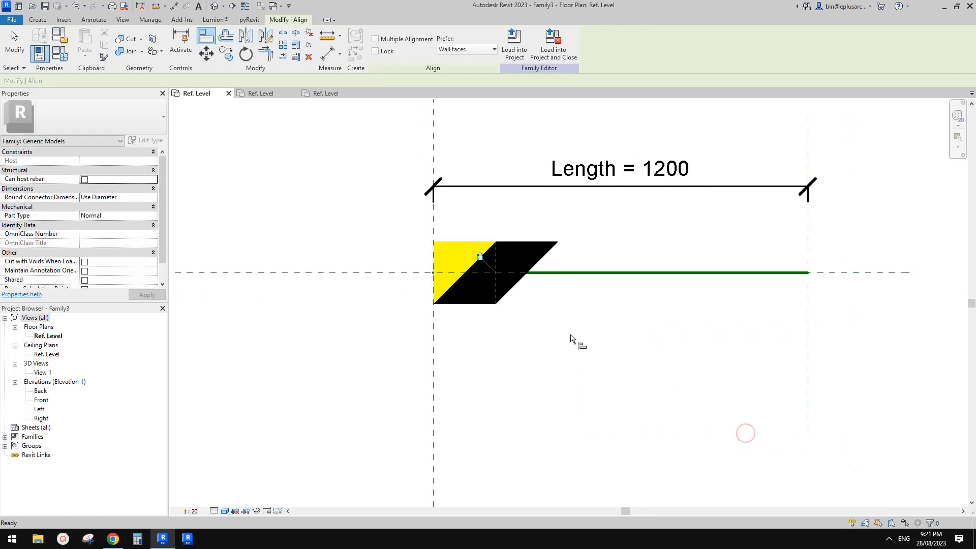
{"action": "key", "text": "Escape"}
{"action": "key", "text": "Escape"}
- Array the black parallelogram as 2 grouped and associated items, placing the second down and to the right of the first
{"action": "left_click", "coordinate": [462, 316]}
{"action": "scroll", "coordinate": [486, 314], "scroll_direction": "up", "scroll_amount": 4}
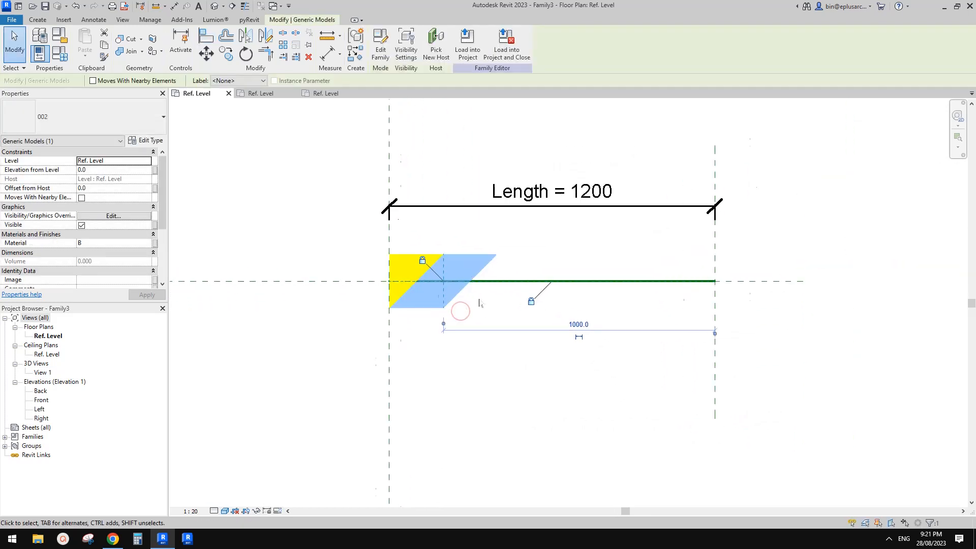
{"action": "key", "text": "a"}
{"action": "key", "text": "r"}
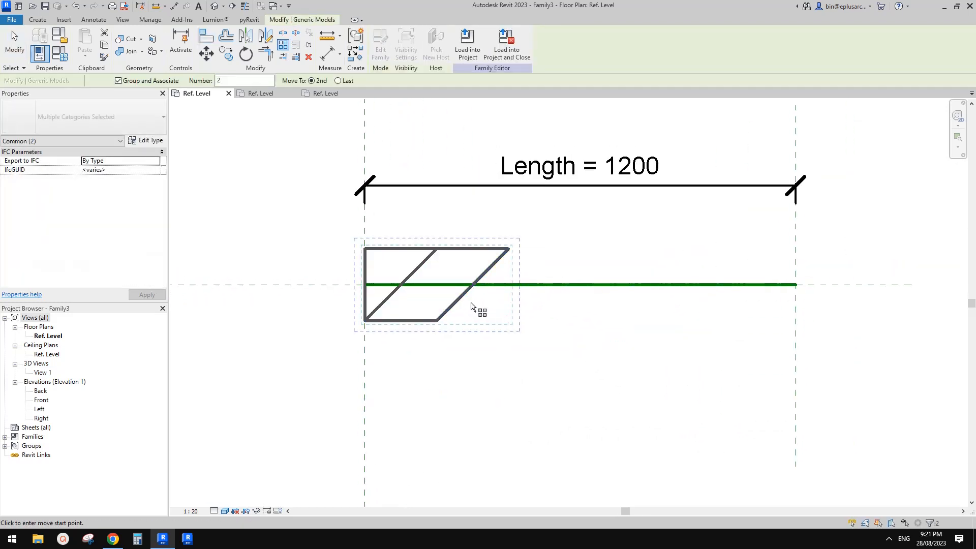
{"action": "left_click", "coordinate": [478, 284]}
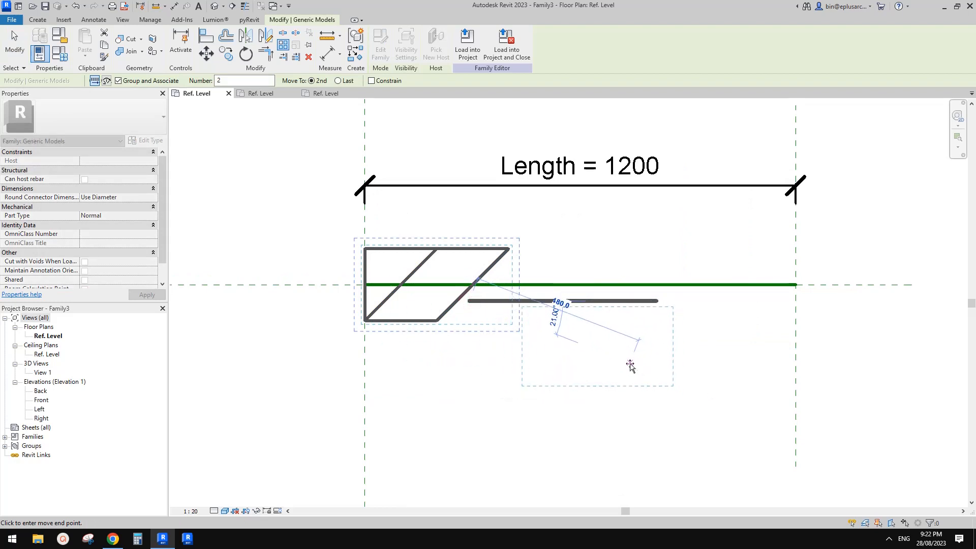
{"action": "left_click", "coordinate": [644, 372]}
{"action": "key", "text": "Return"}
{"action": "key", "text": "Escape"}
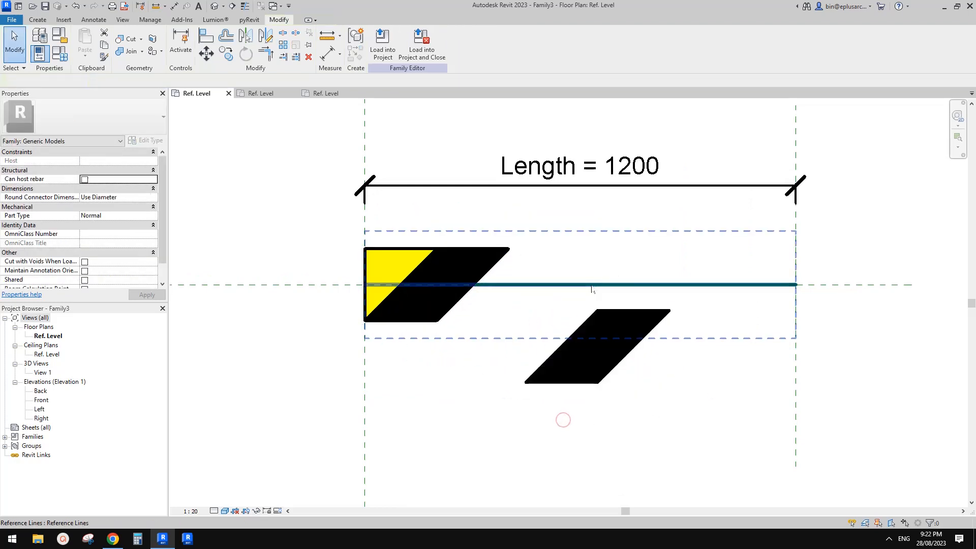
- Copy the first black parallelogram about 180 mm below itself and switch the copy's material to the yellow one
{"action": "key", "text": "Tab"}
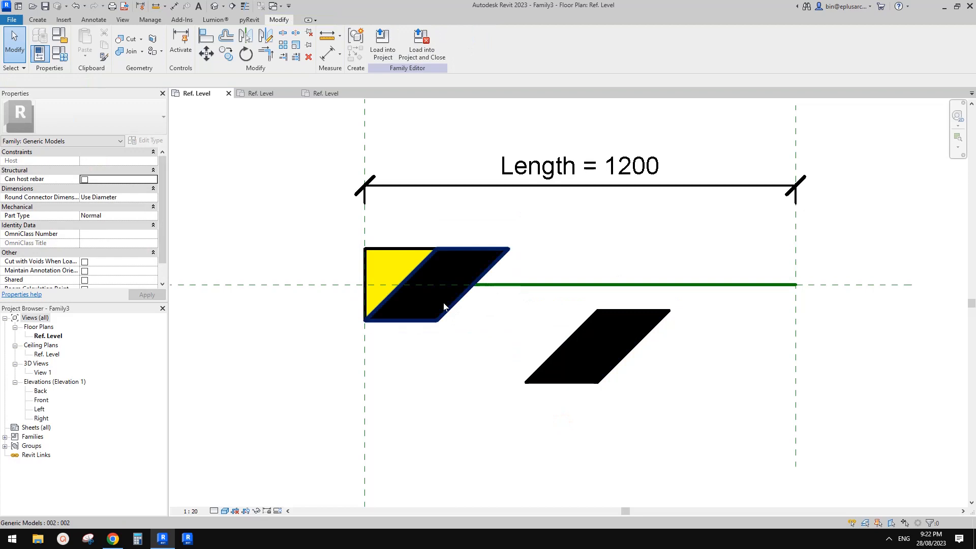
{"action": "left_click", "coordinate": [446, 304]}
{"action": "key", "text": "c"}
{"action": "left_click", "coordinate": [469, 305]}
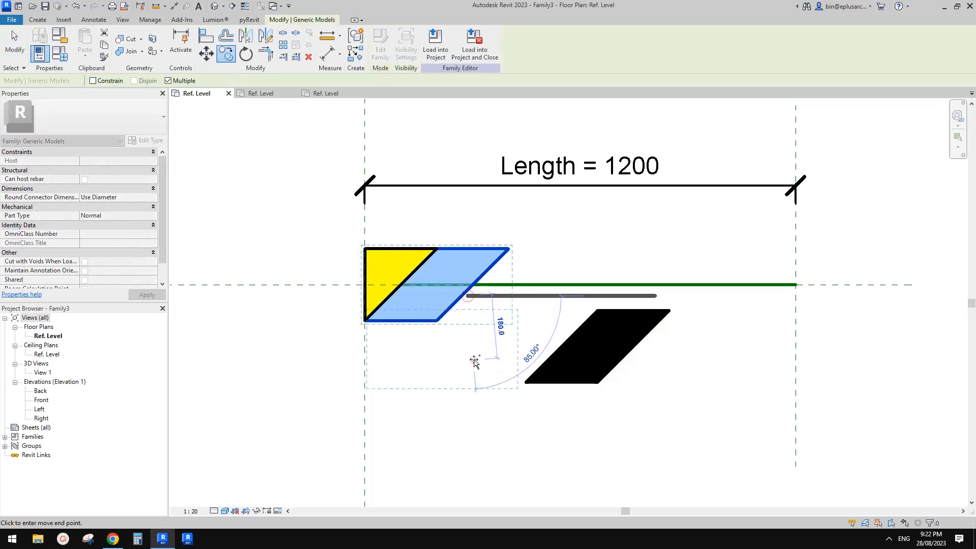
{"action": "left_click", "coordinate": [474, 369]}
{"action": "key", "text": "Escape"}
{"action": "left_click", "coordinate": [466, 350]}
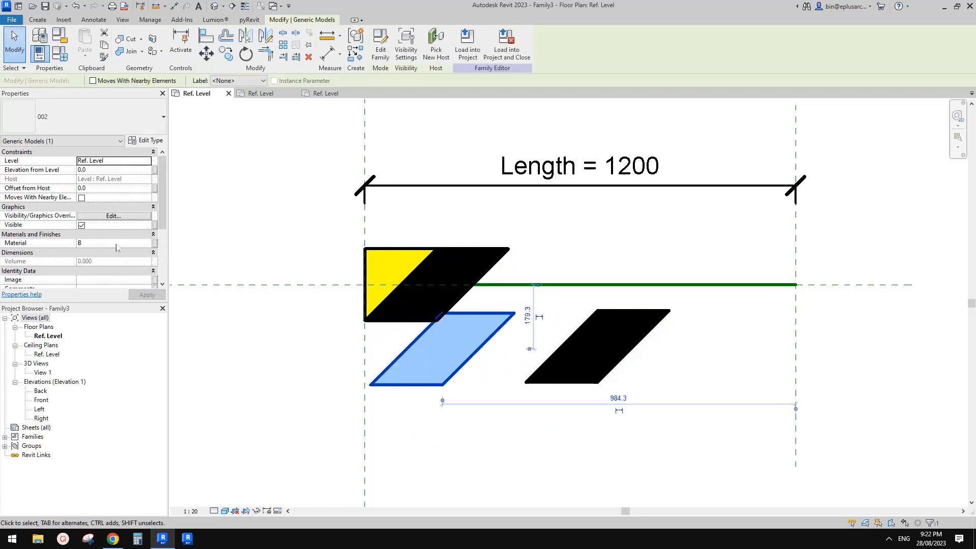
{"action": "left_click", "coordinate": [117, 247]}
{"action": "left_click", "coordinate": [237, 201]}
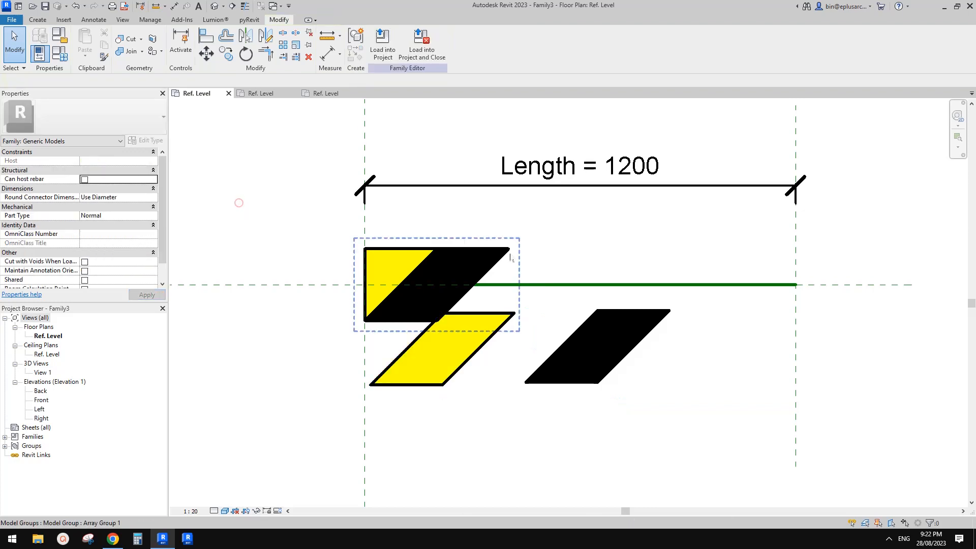
- Move the yellow parallelogram beside the first black one and align its horizontal centre with the reference line
{"action": "left_click_drag", "start_coordinate": [457, 355], "coordinate": [548, 287]}
{"action": "key", "text": "a"}
{"action": "key", "text": "l"}
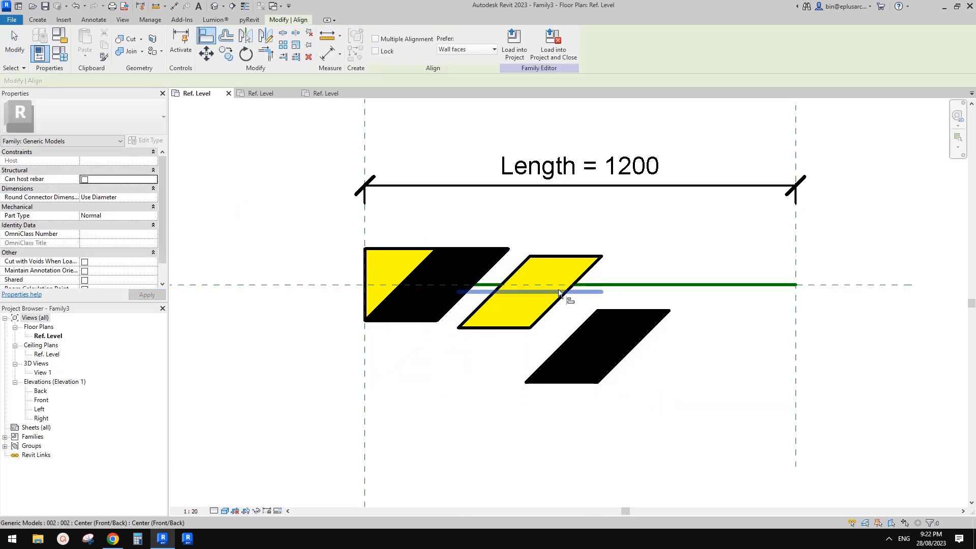
{"action": "left_click", "coordinate": [694, 286]}
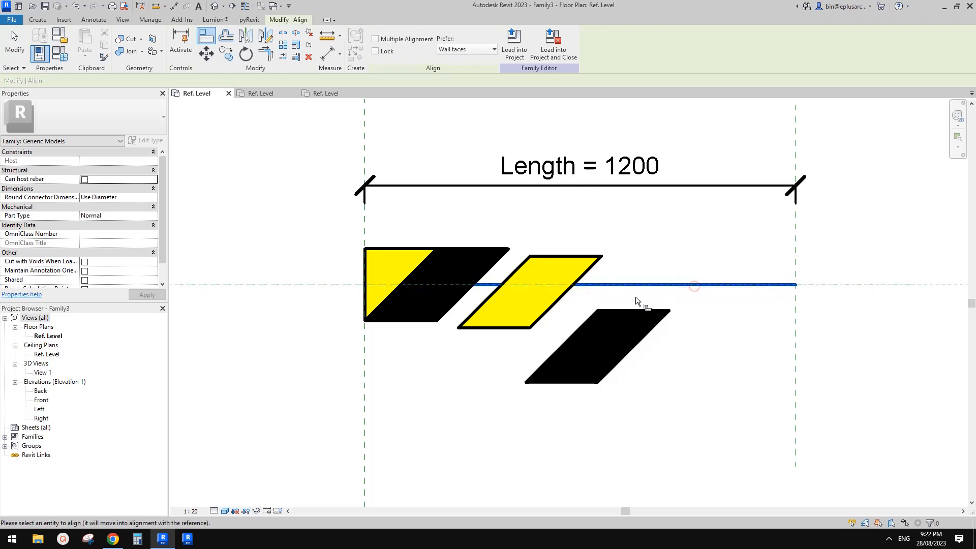
{"action": "left_click", "coordinate": [541, 299]}
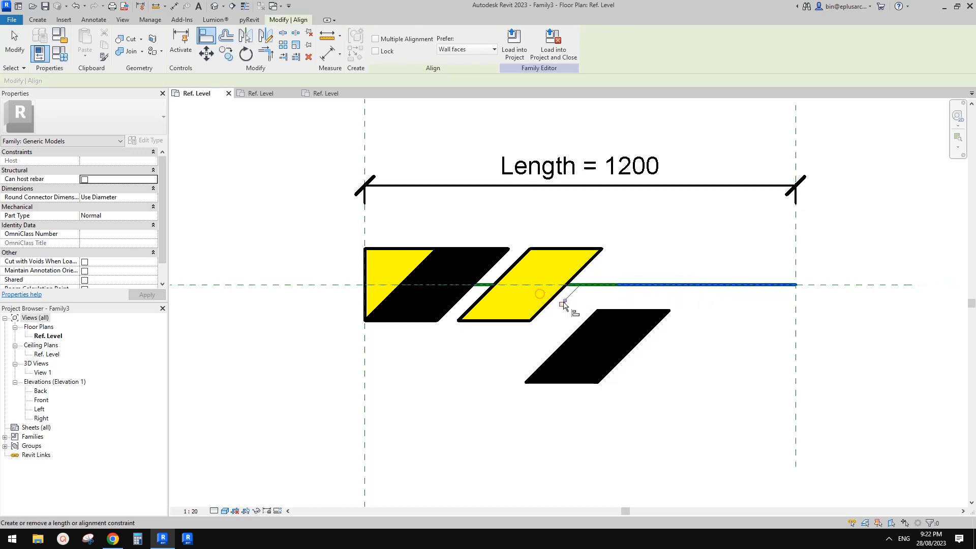
- Align the yellow parallelogram's upper-left corner reference with the first black one's right reference and lock the alignment
{"action": "left_click", "coordinate": [510, 262]}
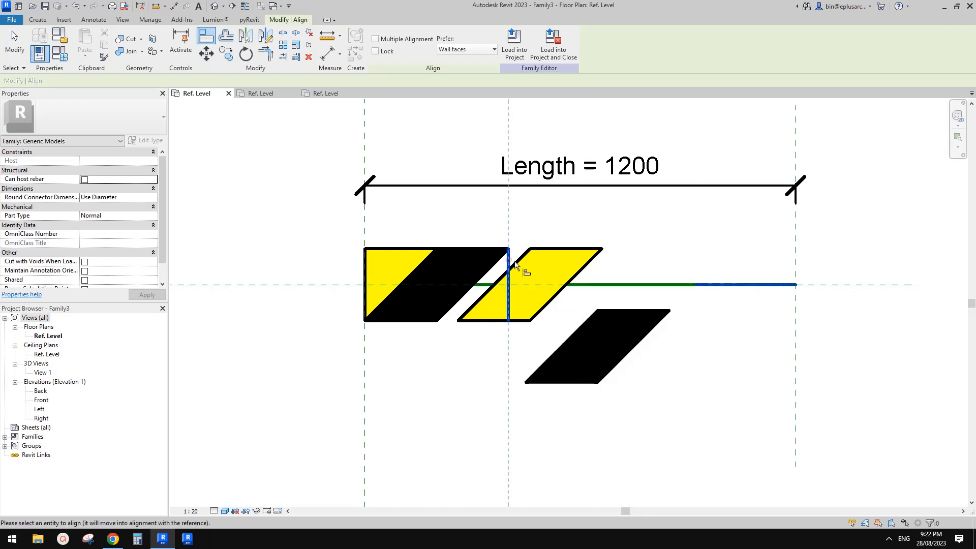
{"action": "left_click", "coordinate": [529, 261]}
{"action": "left_click", "coordinate": [491, 267]}
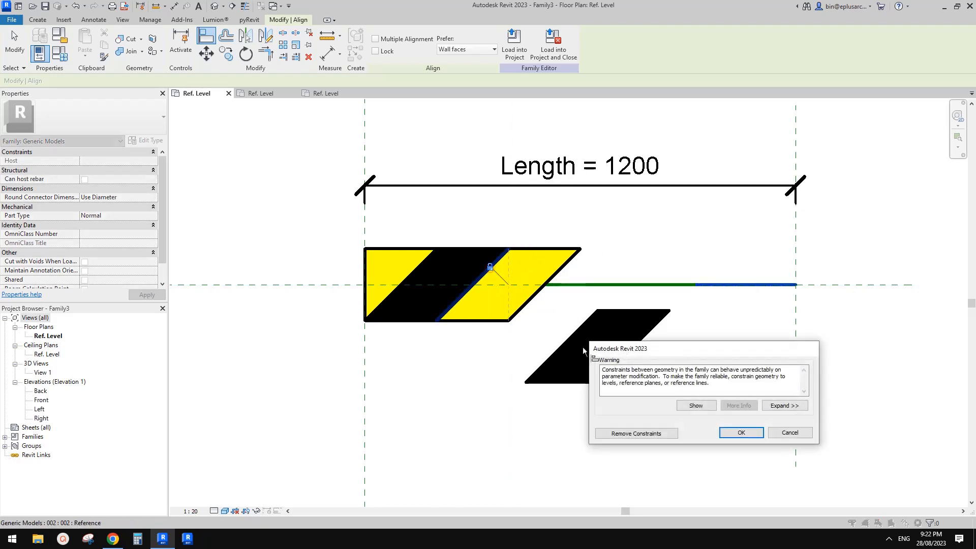
{"action": "left_click", "coordinate": [742, 435]}
{"action": "key", "text": "Escape"}
{"action": "key", "text": "Escape"}
- Array the yellow parallelogram as 2 grouped and associated items, placing the second above the reference line near its right end
{"action": "left_click", "coordinate": [551, 266]}
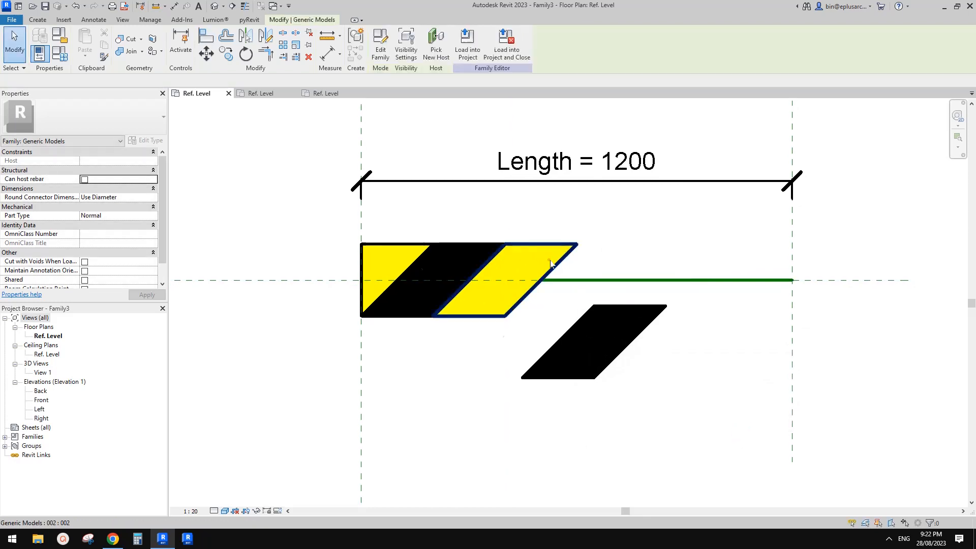
{"action": "middle_click_drag", "start_coordinate": [570, 254], "coordinate": [553, 259]}
{"action": "key", "text": "a"}
{"action": "key", "text": "r"}
{"action": "left_click", "coordinate": [535, 268]}
{"action": "left_click", "coordinate": [683, 223]}
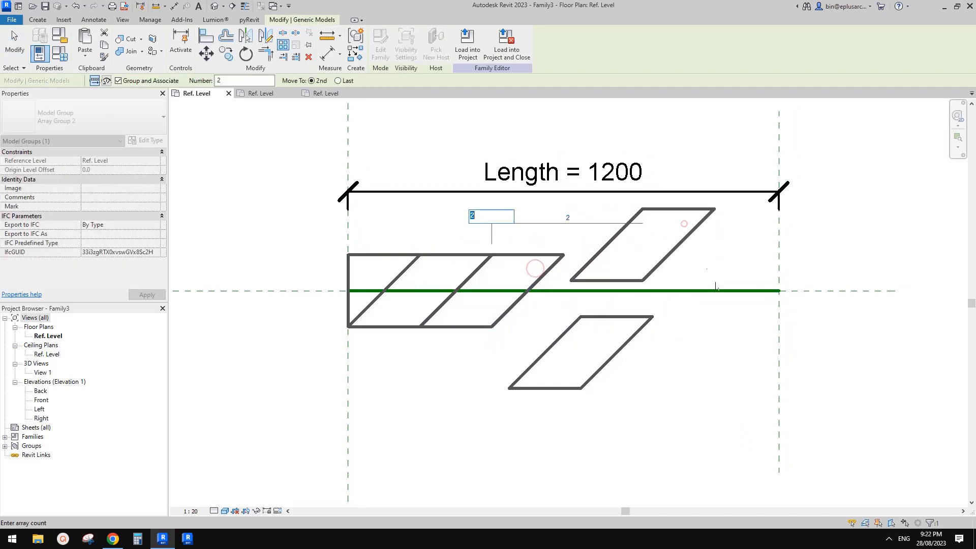
{"action": "key", "text": "Return"}
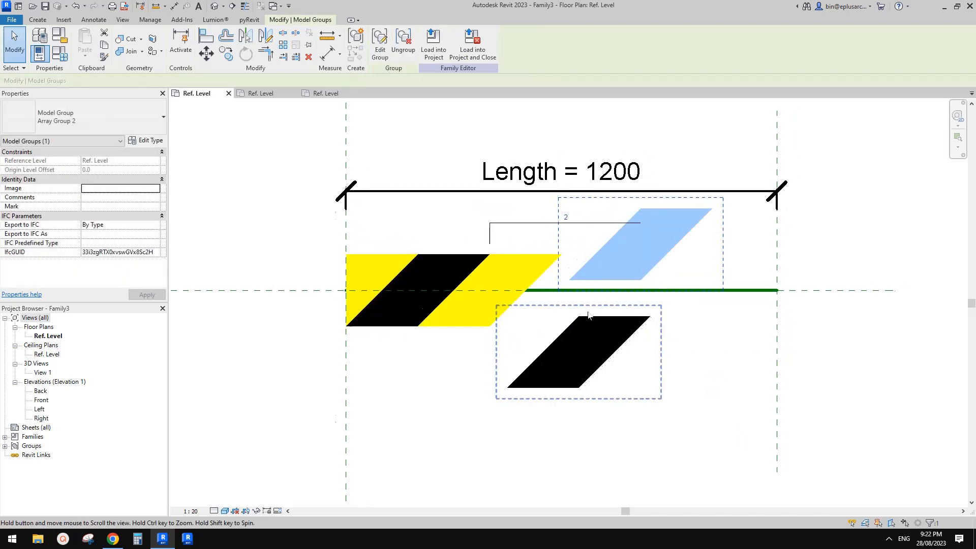
{"action": "key", "text": "Escape"}
{"action": "left_click_drag", "start_coordinate": [644, 247], "coordinate": [691, 241]}
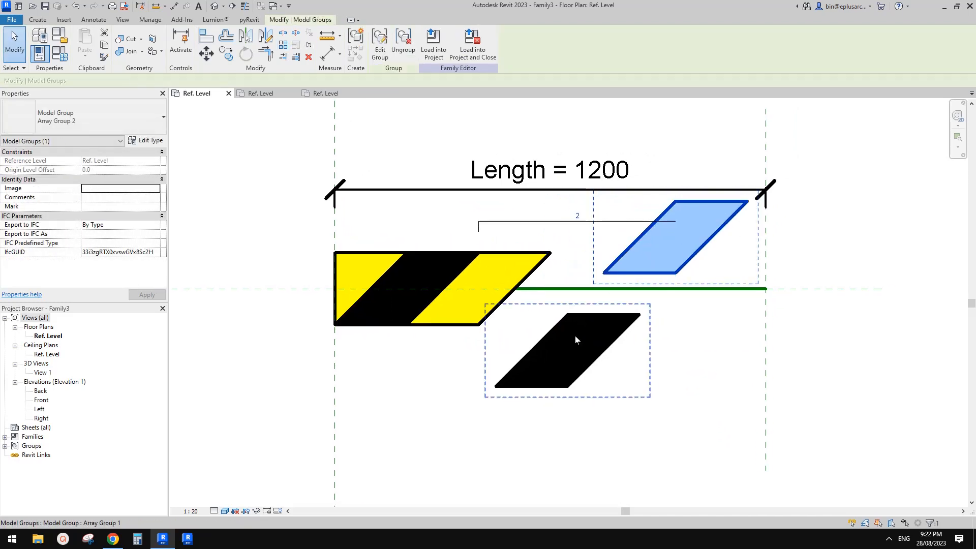
- Centre the second black parallelogram on the reference line, then align and lock its upper-left corner reference to the first yellow one's right reference
{"action": "key", "text": "a"}
{"action": "key", "text": "l"}
{"action": "left_click", "coordinate": [724, 288]}
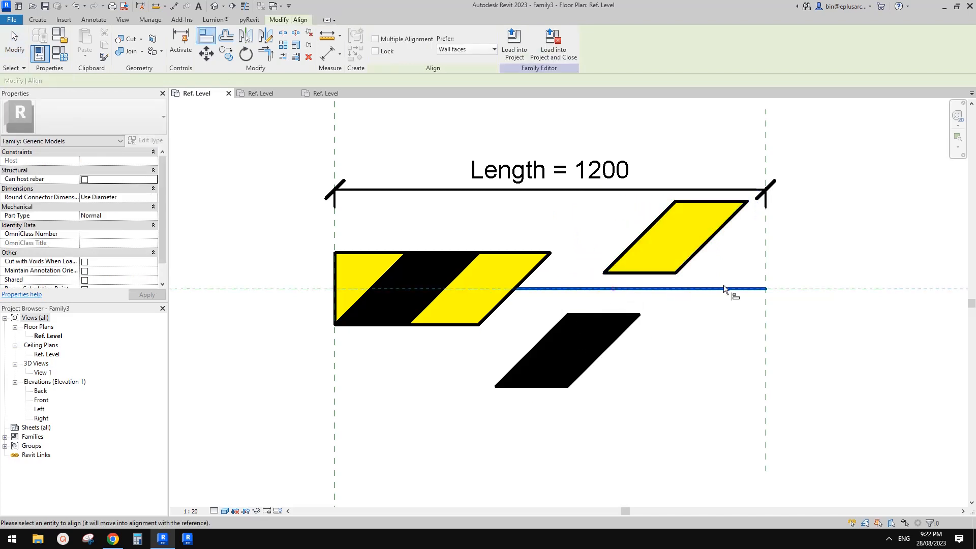
{"action": "left_click", "coordinate": [578, 350]}
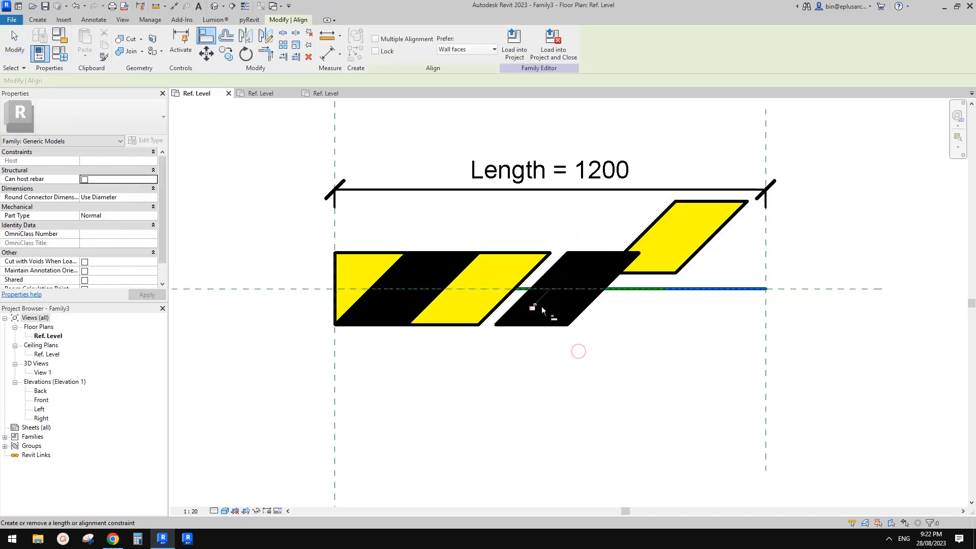
{"action": "scroll", "coordinate": [549, 269], "scroll_direction": "up", "scroll_amount": 1}
{"action": "left_click", "coordinate": [550, 264]}
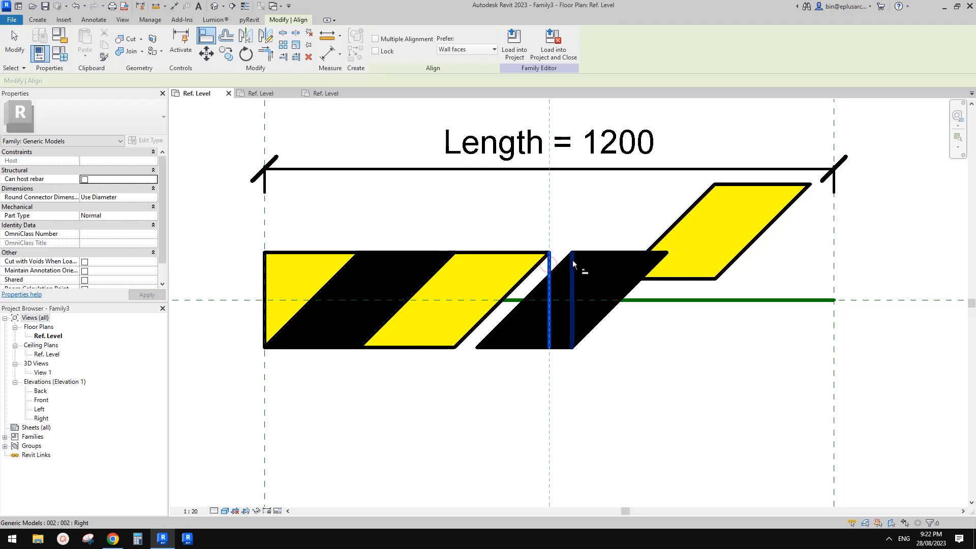
{"action": "left_click", "coordinate": [574, 264]}
{"action": "left_click", "coordinate": [532, 282]}
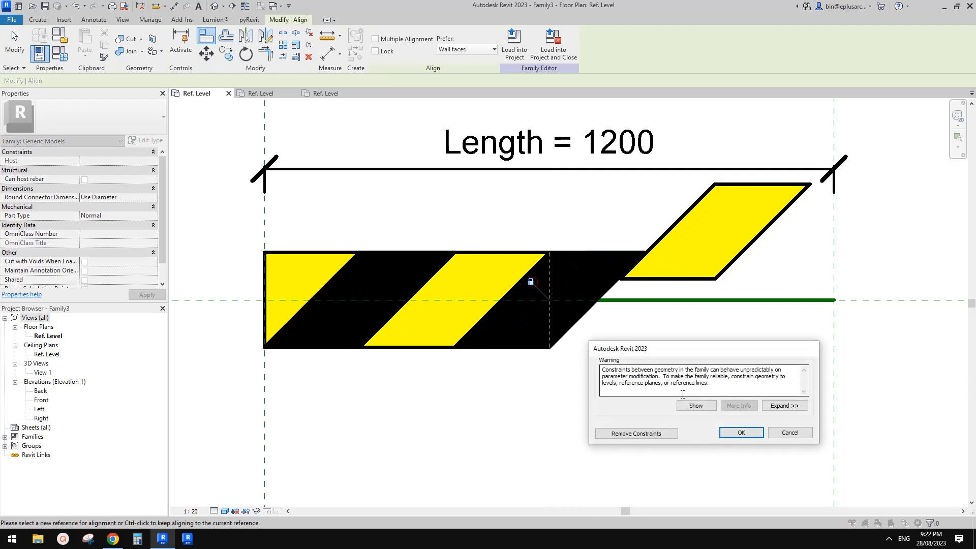
{"action": "left_click", "coordinate": [737, 435]}
- Centre the second yellow parallelogram on the reference line, then align and lock its upper-left corner reference to the second black one's right reference
{"action": "scroll", "coordinate": [659, 352], "scroll_direction": "up", "scroll_amount": 1}
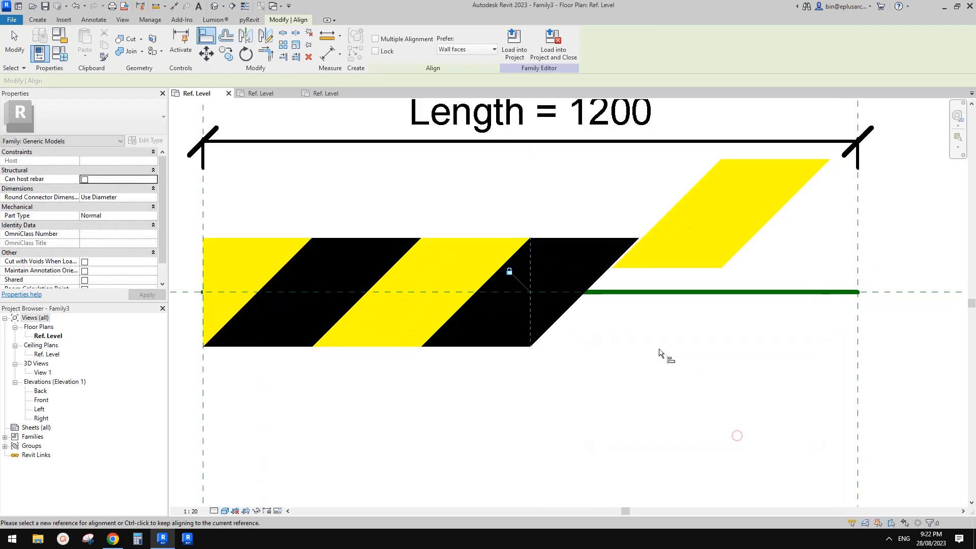
{"action": "left_click", "coordinate": [799, 287]}
{"action": "left_click", "coordinate": [732, 213]}
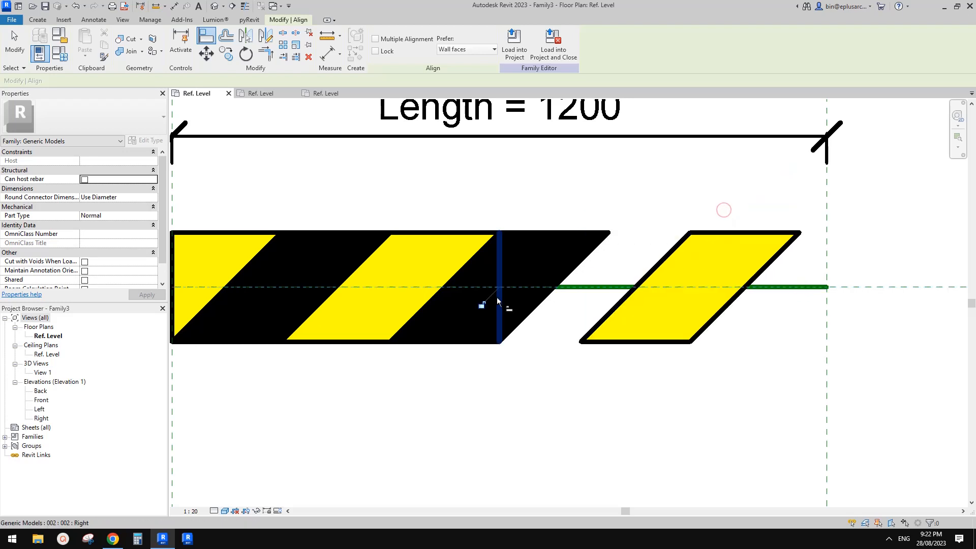
{"action": "left_click", "coordinate": [609, 260]}
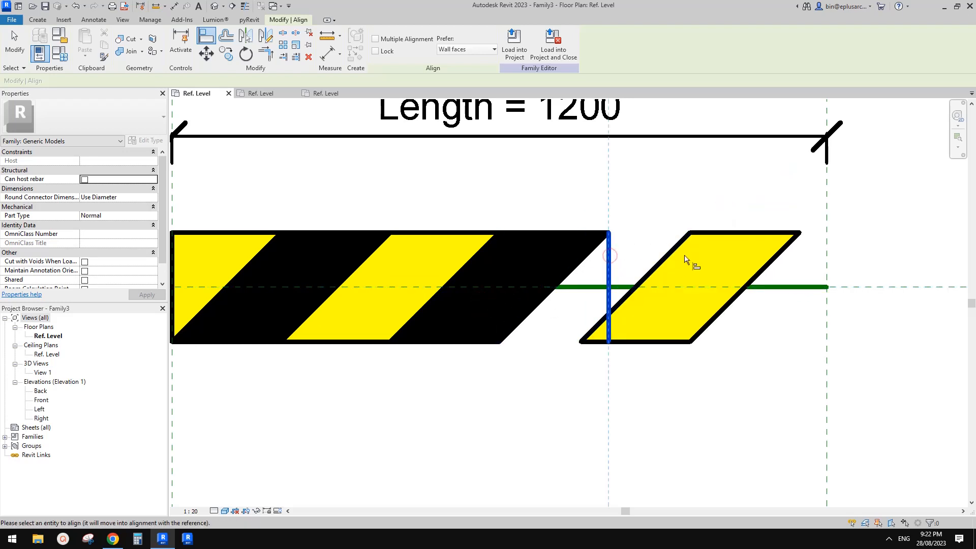
{"action": "left_click", "coordinate": [686, 258]}
{"action": "left_click", "coordinate": [590, 270]}
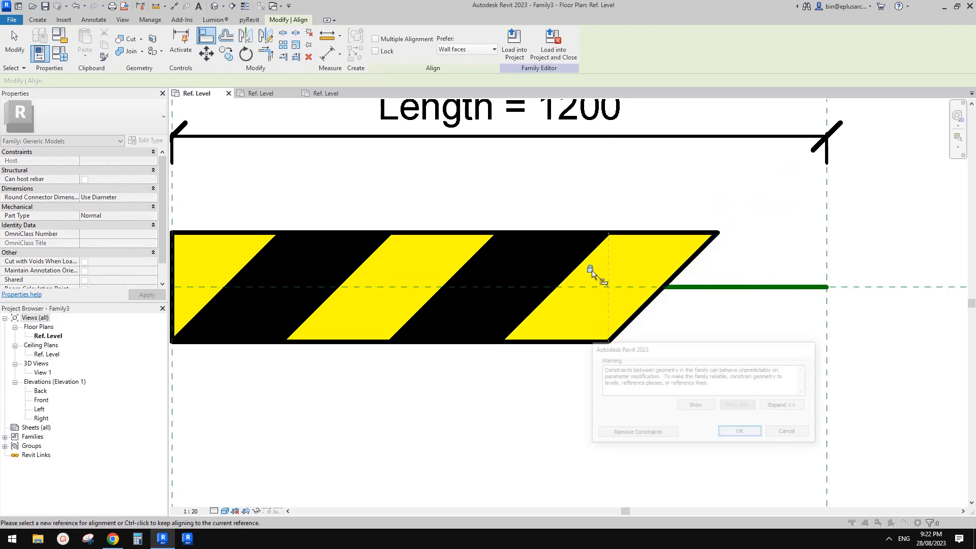
{"action": "left_click", "coordinate": [741, 433]}
{"action": "scroll", "coordinate": [669, 335], "scroll_direction": "down", "scroll_amount": 2}
{"action": "middle_click_drag", "start_coordinate": [628, 349], "coordinate": [610, 312]}
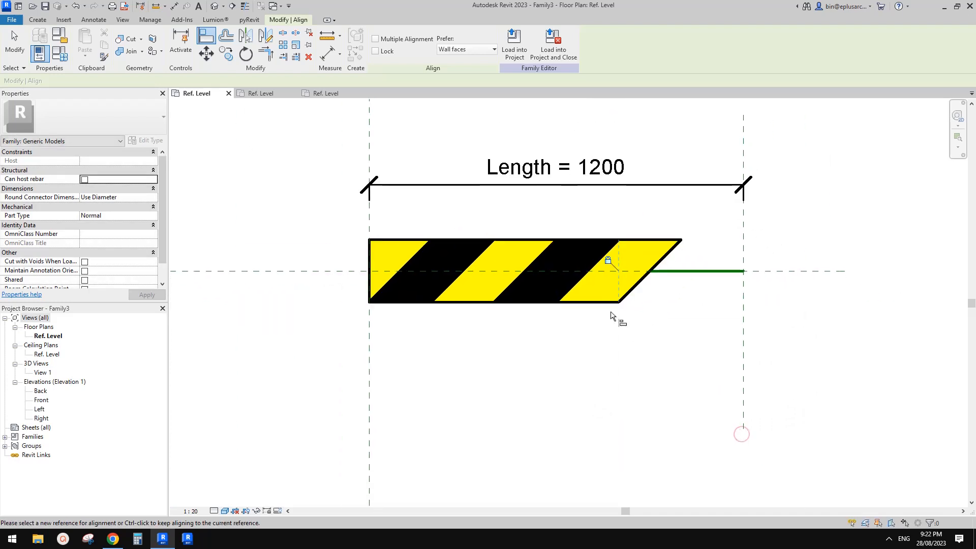
{"action": "key", "text": "Escape"}
{"action": "left_click", "coordinate": [488, 270]}
{"action": "key", "text": "Escape"}
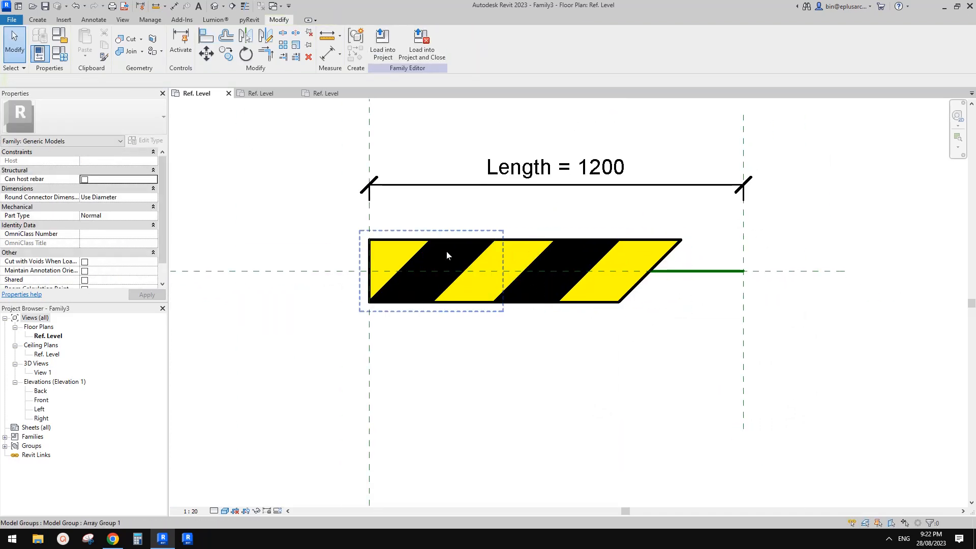
- Copy the yellow triangle from the start of the stripes to the empty area below their far end
{"action": "left_click", "coordinate": [447, 252]}
{"action": "key", "text": "Escape"}
{"action": "left_click", "coordinate": [395, 253]}
{"action": "middle_click_drag", "start_coordinate": [478, 249], "coordinate": [470, 229]}
{"action": "key", "text": "Escape"}
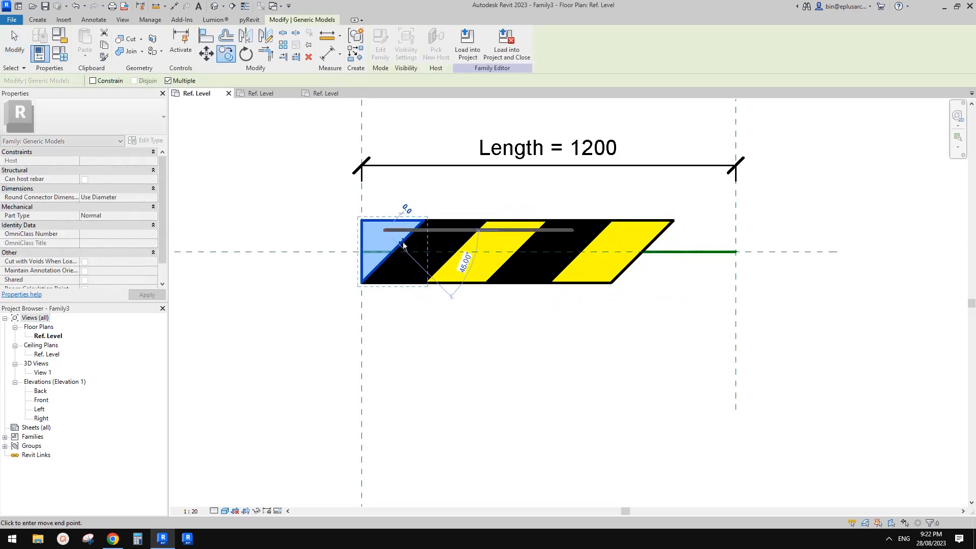
{"action": "left_click_drag", "start_coordinate": [382, 237], "coordinate": [647, 346]}
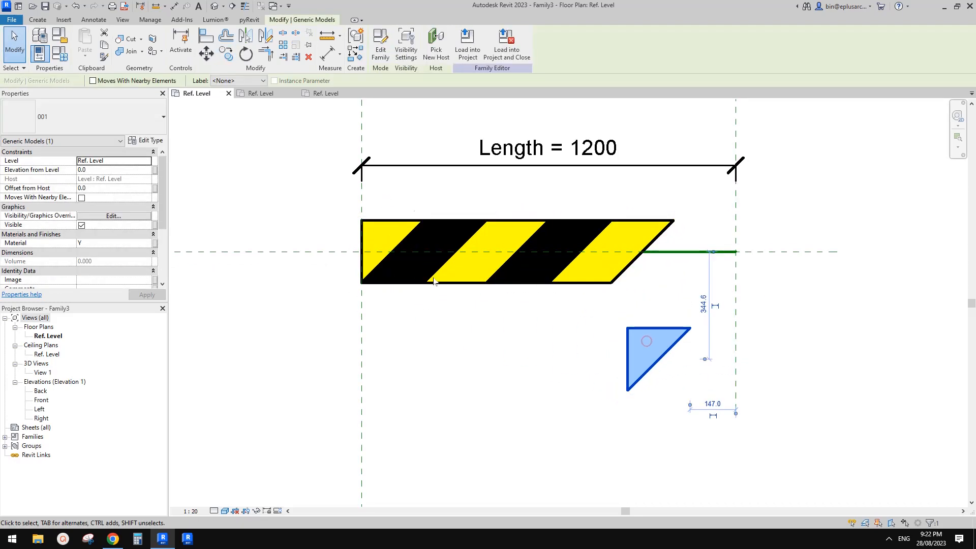
- Rotate the copied triangle so its slope matches the last parallelogram's slanted end, and move it just below that end
{"action": "key", "text": "space"}
{"action": "key", "text": "space"}
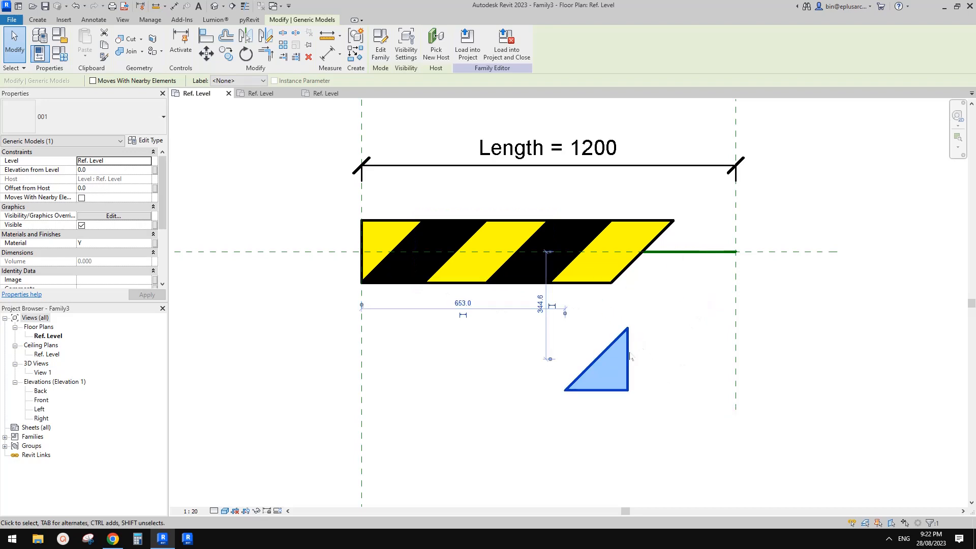
{"action": "left_click_drag", "start_coordinate": [617, 372], "coordinate": [686, 284]}
{"action": "left_click", "coordinate": [685, 287]}
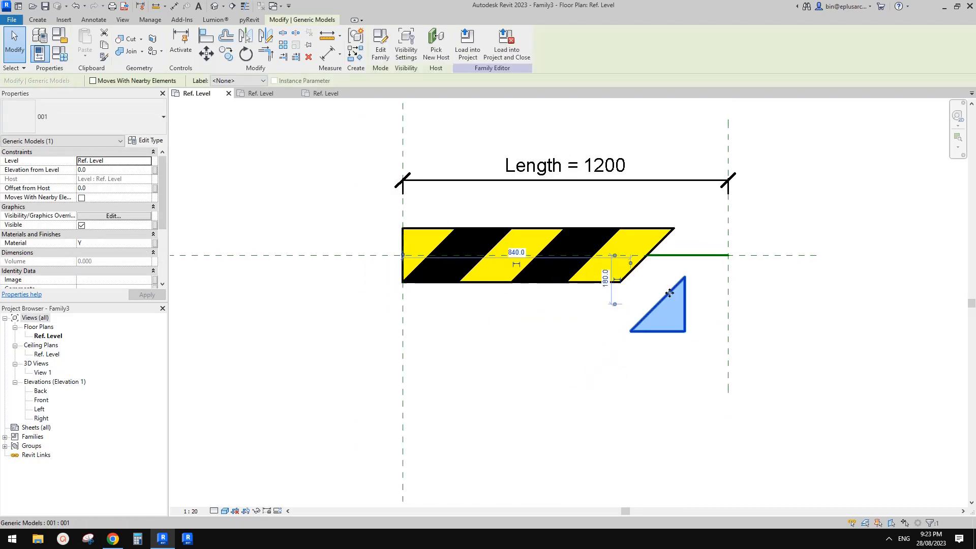
- Set the copied triangle's material to B
{"action": "scroll", "coordinate": [675, 296], "scroll_direction": "up", "scroll_amount": 1}
{"action": "left_click", "coordinate": [110, 243]}
{"action": "type", "text": "B"}
{"action": "left_click", "coordinate": [507, 354]}
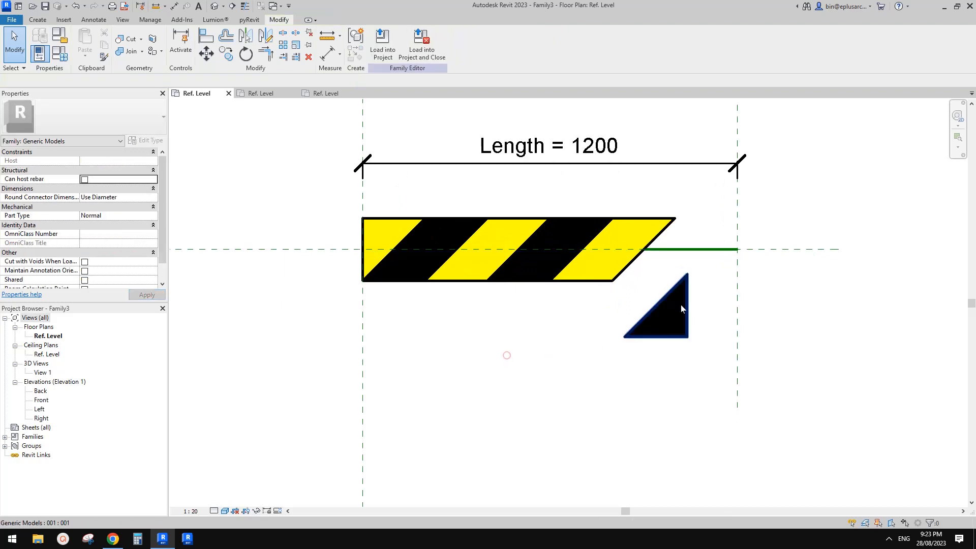
{"action": "key", "text": "a"}
{"action": "key", "text": "l"}
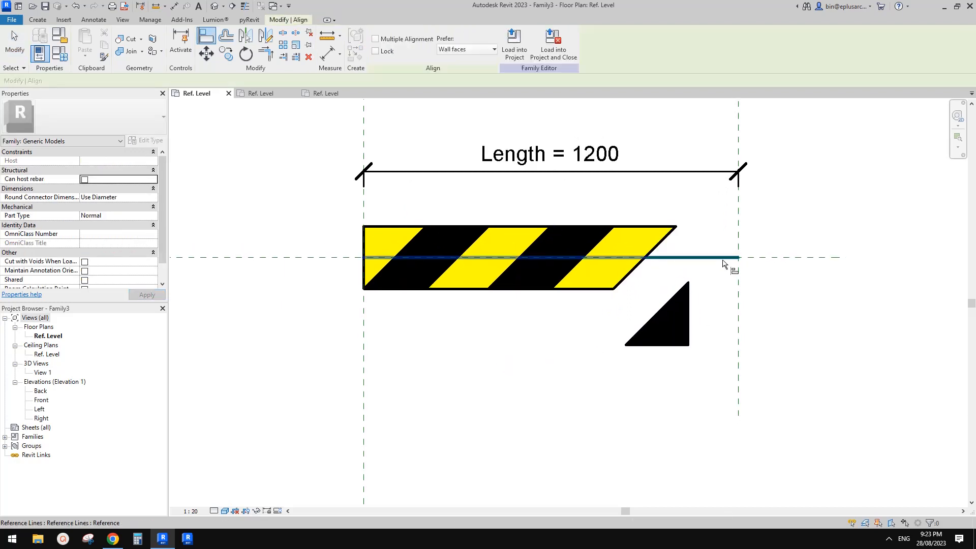
{"action": "key", "text": "Escape"}
{"action": "middle_click_drag", "start_coordinate": [705, 281], "coordinate": [684, 279]}
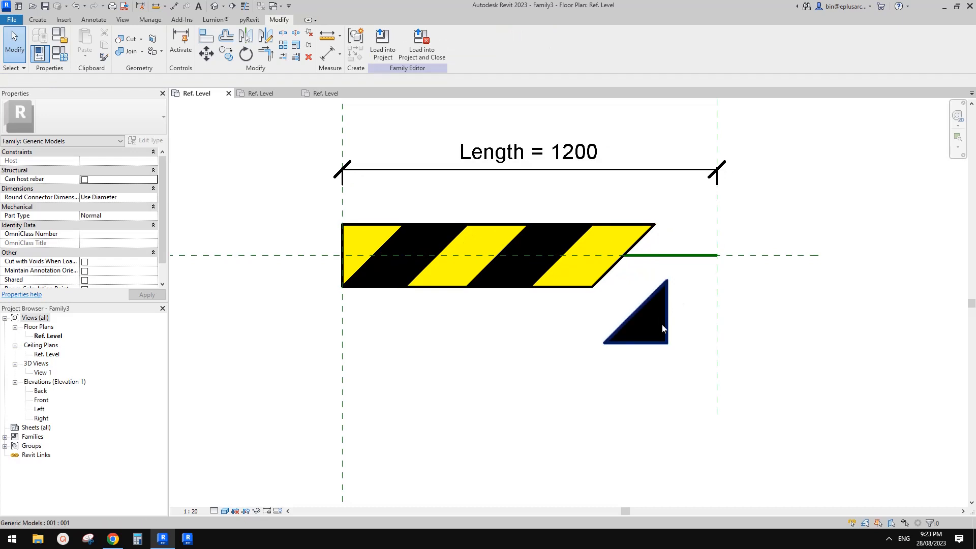
- Fit the black triangle against the last yellow parallelogram's slanted end, then move the Right reference plane outward to a Length of 1440
{"action": "left_click_drag", "start_coordinate": [662, 324], "coordinate": [647, 272]}
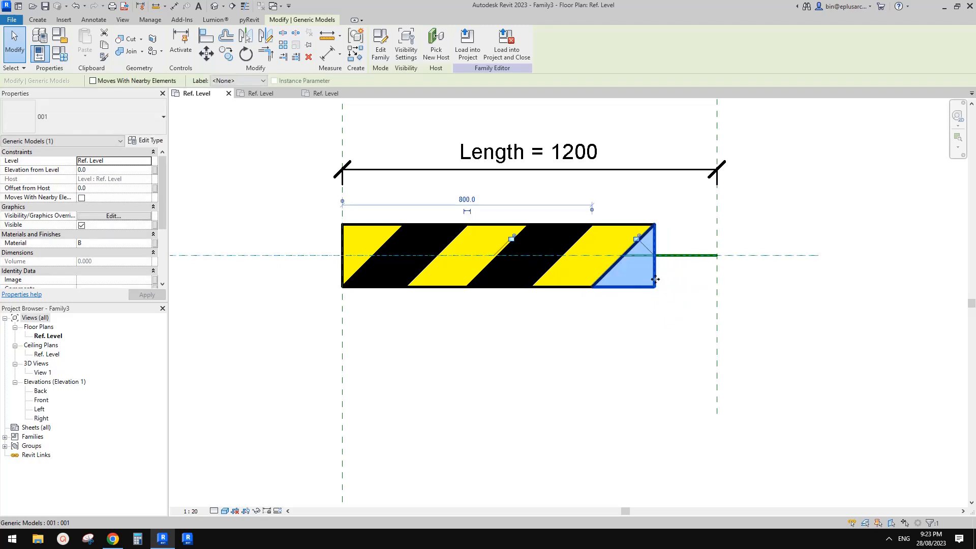
{"action": "left_click", "coordinate": [717, 310]}
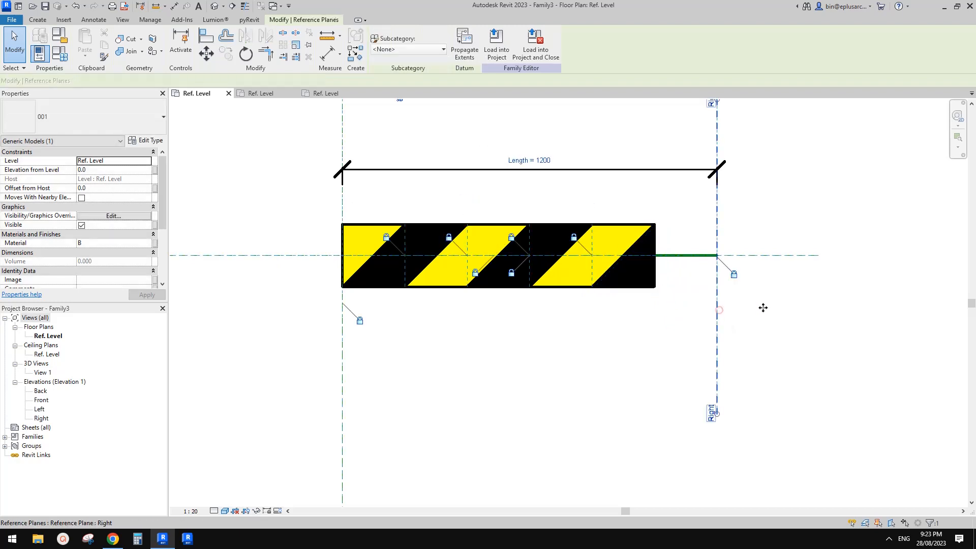
{"action": "left_click_drag", "start_coordinate": [795, 310], "coordinate": [791, 310]}
{"action": "left_click", "coordinate": [652, 281]}
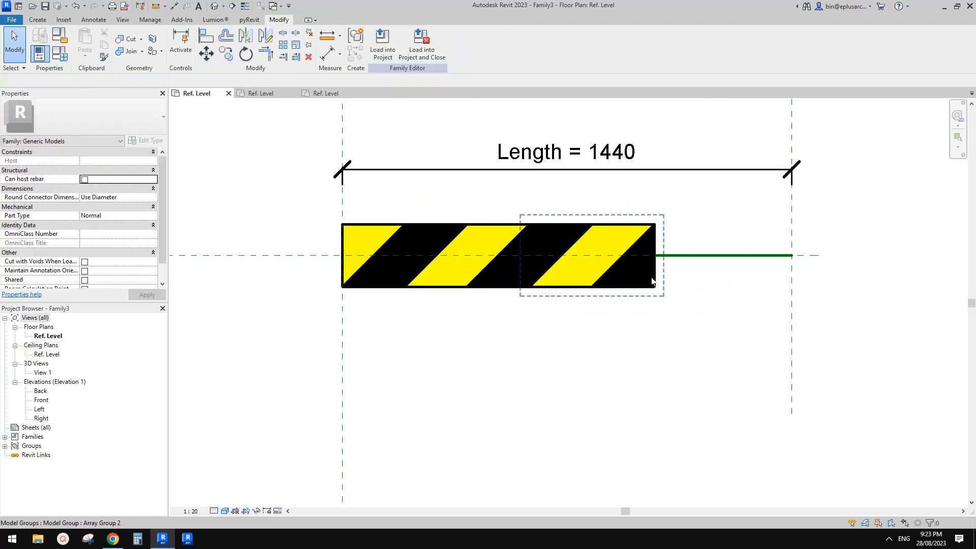
{"action": "key", "text": "Escape"}
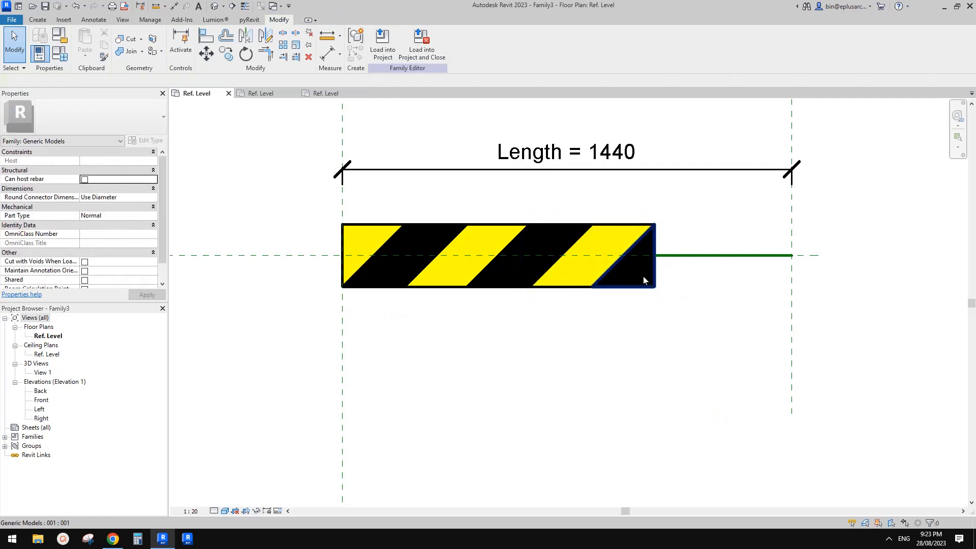
- Move the black triangle off the stripes and draw a vertical reference plane between it and the Right reference plane
{"action": "left_click_drag", "start_coordinate": [646, 278], "coordinate": [701, 320]}
{"action": "middle_click_drag", "start_coordinate": [687, 311], "coordinate": [685, 308]}
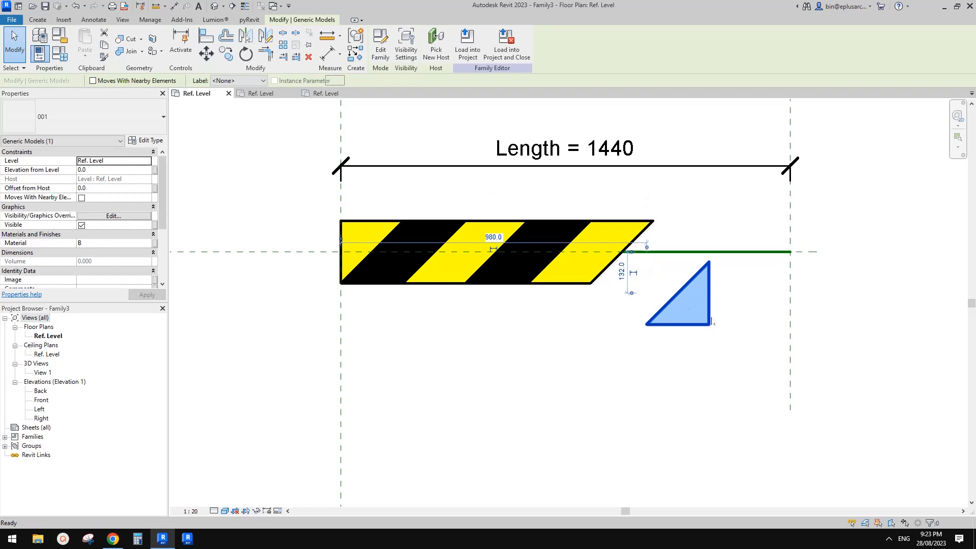
{"action": "key", "text": "r"}
{"action": "key", "text": "p"}
{"action": "left_click", "coordinate": [732, 325]}
{"action": "left_click", "coordinate": [732, 176]}
{"action": "key", "text": "Escape"}
{"action": "key", "text": "Escape"}
- Align and lock the black triangle's vertical edge to the new reference plane, then centre the triangle on the reference line
{"action": "key", "text": "a"}
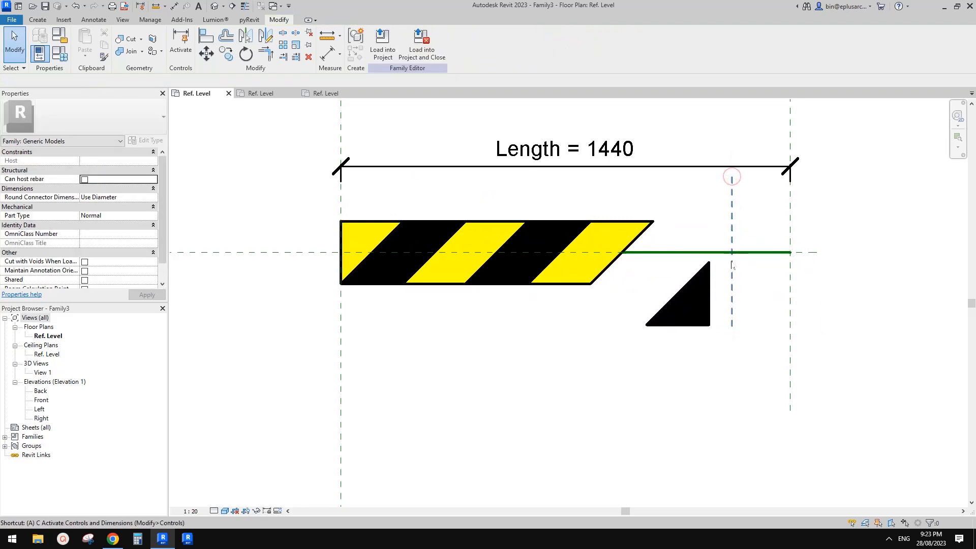
{"action": "key", "text": "l"}
{"action": "left_click", "coordinate": [732, 209]}
{"action": "left_click", "coordinate": [710, 305]}
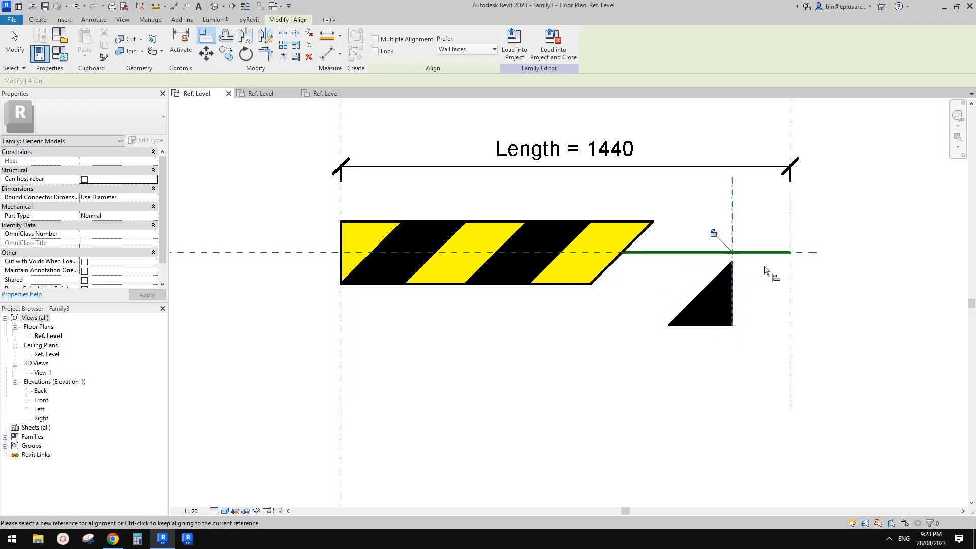
{"action": "left_click", "coordinate": [716, 238]}
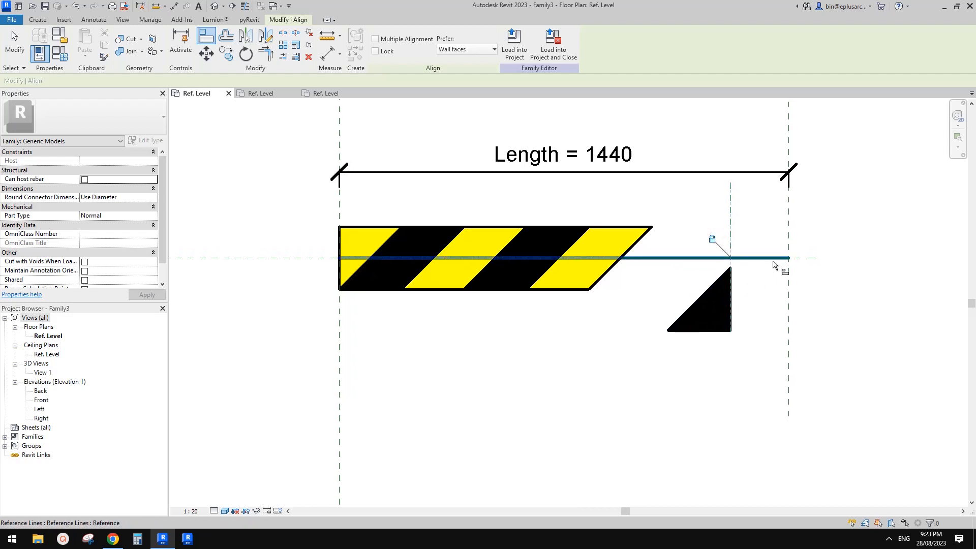
{"action": "left_click", "coordinate": [706, 299]}
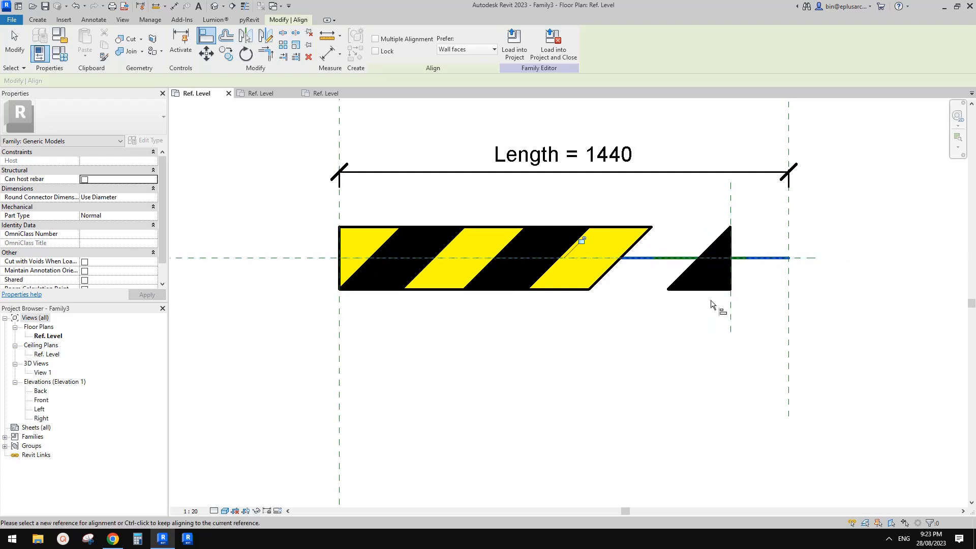
- Place an aligned dimension from the leftmost reference plane to the reference plane at the black triangle, above the Length dimension
{"action": "key", "text": "Escape"}
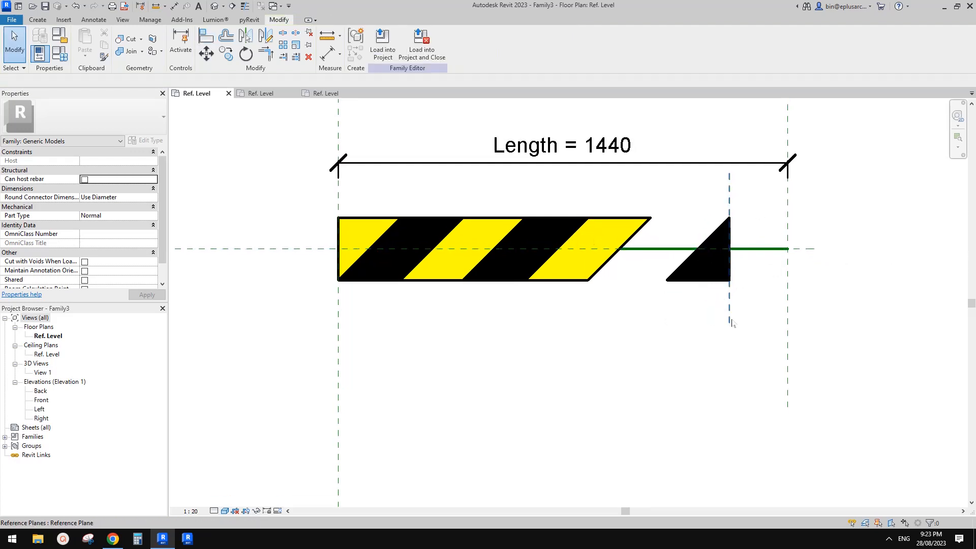
{"action": "key", "text": "d"}
{"action": "key", "text": "i"}
{"action": "left_click", "coordinate": [741, 222]}
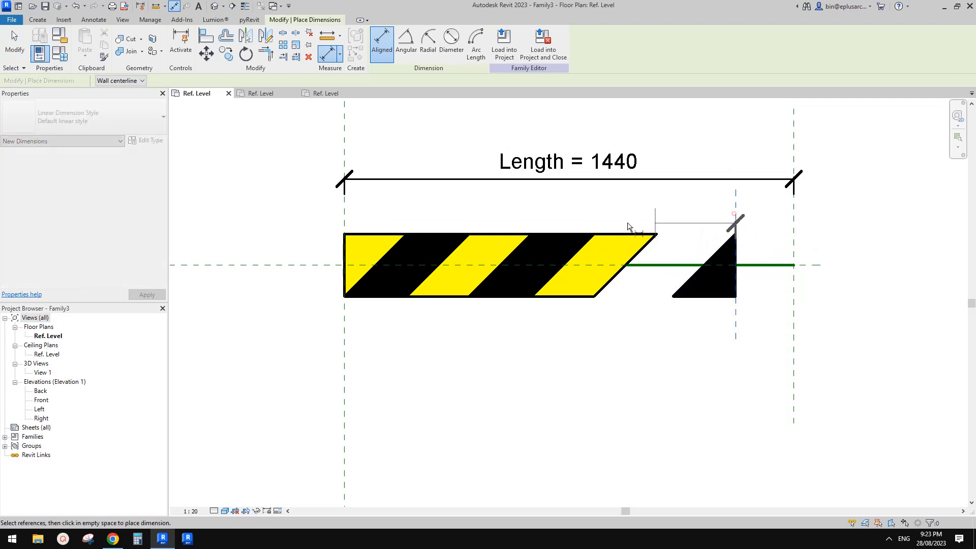
{"action": "middle_click_drag", "start_coordinate": [741, 222], "coordinate": [746, 286]}
{"action": "left_click", "coordinate": [349, 276]}
{"action": "left_click", "coordinate": [555, 171]}
{"action": "key", "text": "Escape"}
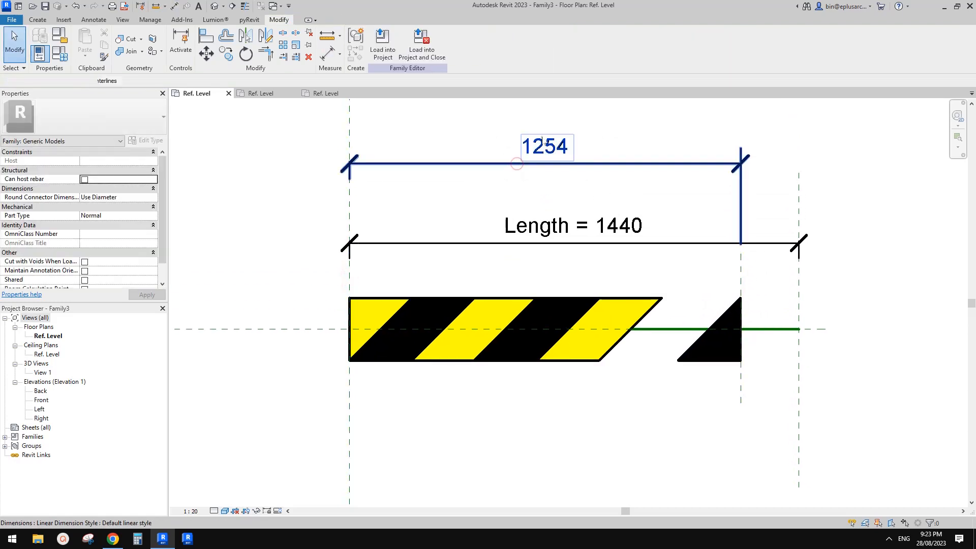
- Label the new dimension above Length with a new instance family parameter named X
{"action": "left_click", "coordinate": [545, 148]}
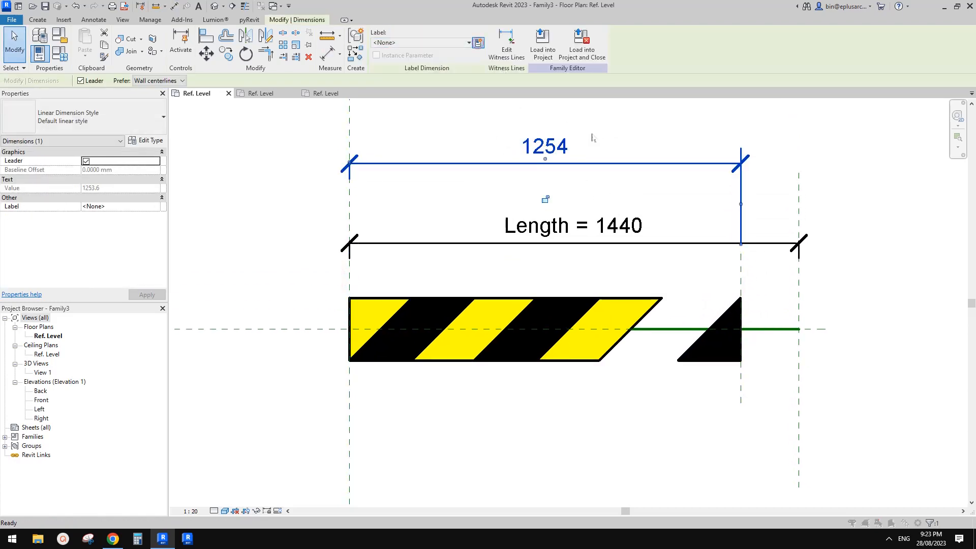
{"action": "left_click", "coordinate": [477, 43]}
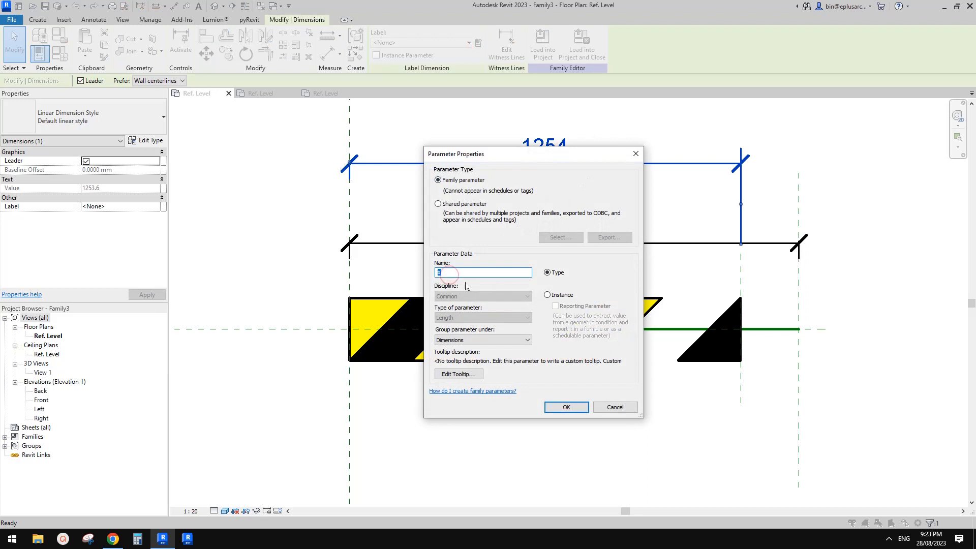
{"action": "left_click", "coordinate": [547, 295]}
{"action": "left_click", "coordinate": [566, 407]}
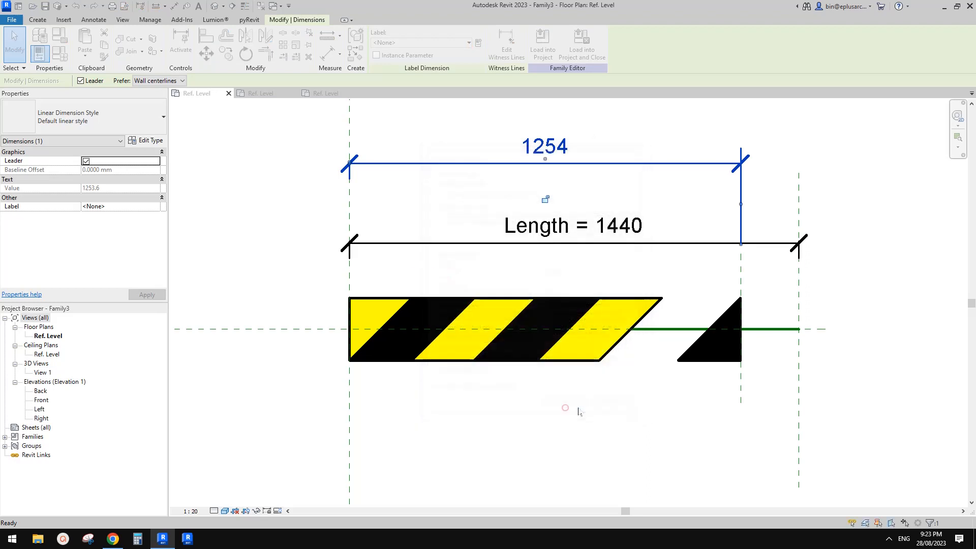
{"action": "left_click", "coordinate": [649, 380]}
- Examine the arrayed black and yellow stripe groups to identify which array each one belongs to
{"action": "mouse_move", "coordinate": [666, 334]}
{"action": "middle_mouse_down"}
{"action": "mouse_move", "coordinate": [667, 283]}
{"action": "mouse_move", "coordinate": [577, 310]}
{"action": "mouse_move", "coordinate": [602, 333]}
{"action": "middle_mouse_up"}
{"action": "scroll", "coordinate": [668, 321], "scroll_direction": "down", "scroll_amount": 1}
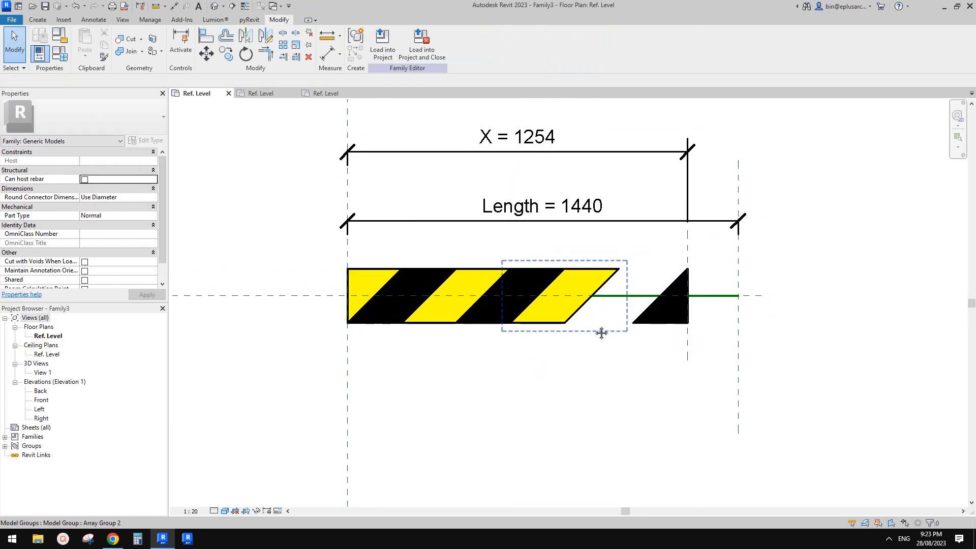
{"action": "scroll", "coordinate": [718, 364], "scroll_direction": "down", "scroll_amount": 1}
{"action": "middle_click_drag", "start_coordinate": [719, 363], "coordinate": [654, 342]}
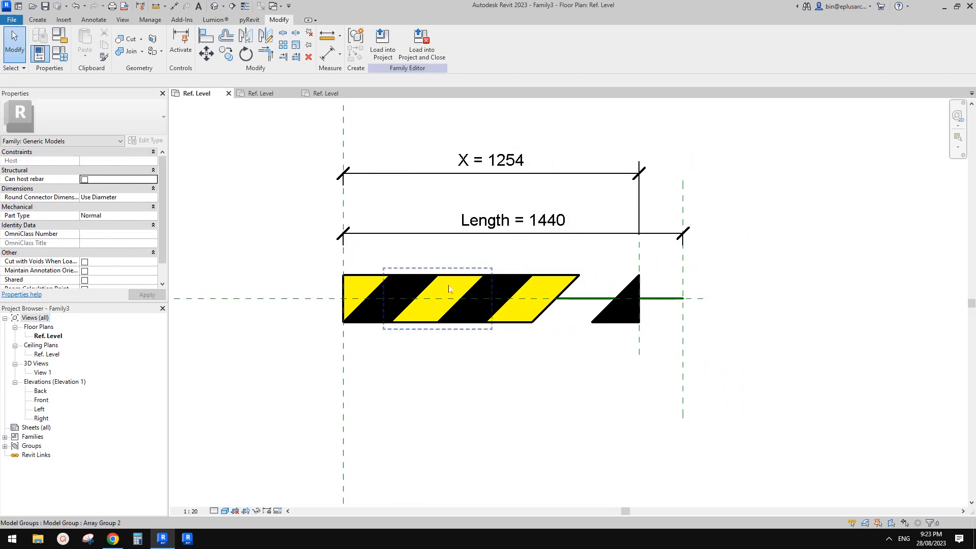
{"action": "scroll", "coordinate": [449, 289], "scroll_direction": "up", "scroll_amount": 2}
{"action": "left_click", "coordinate": [483, 297]}
{"action": "scroll", "coordinate": [490, 293], "scroll_direction": "up", "scroll_amount": 1}
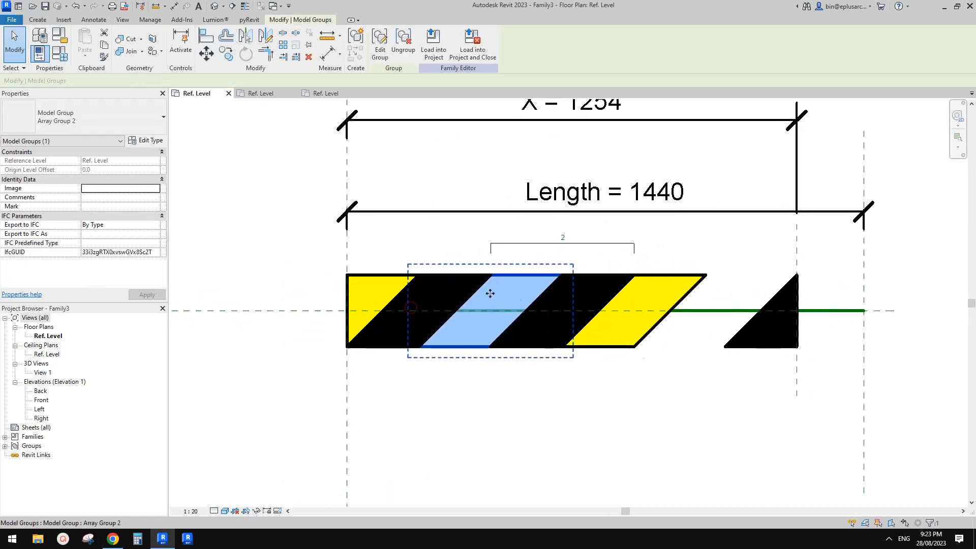
{"action": "key", "text": "Escape"}
{"action": "left_click", "coordinate": [450, 291]}
{"action": "left_click", "coordinate": [524, 248]}
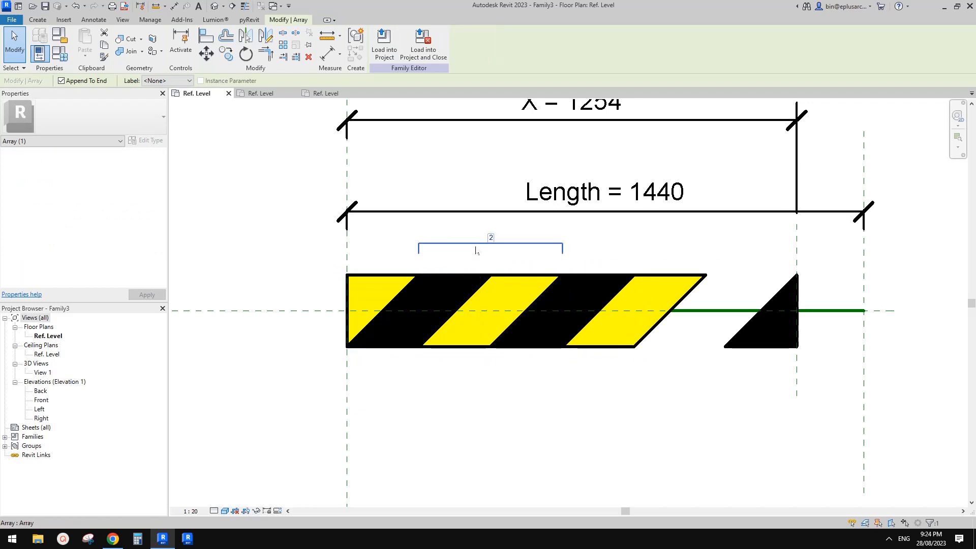
{"action": "left_click", "coordinate": [442, 404]}
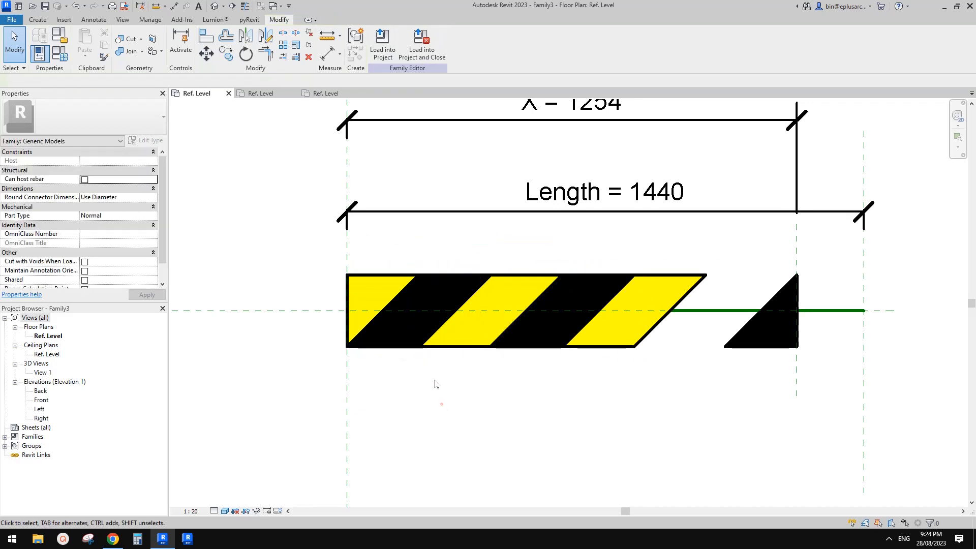
- Label the black stripe array's count with a new instance family parameter named N1
{"action": "left_click", "coordinate": [409, 333]}
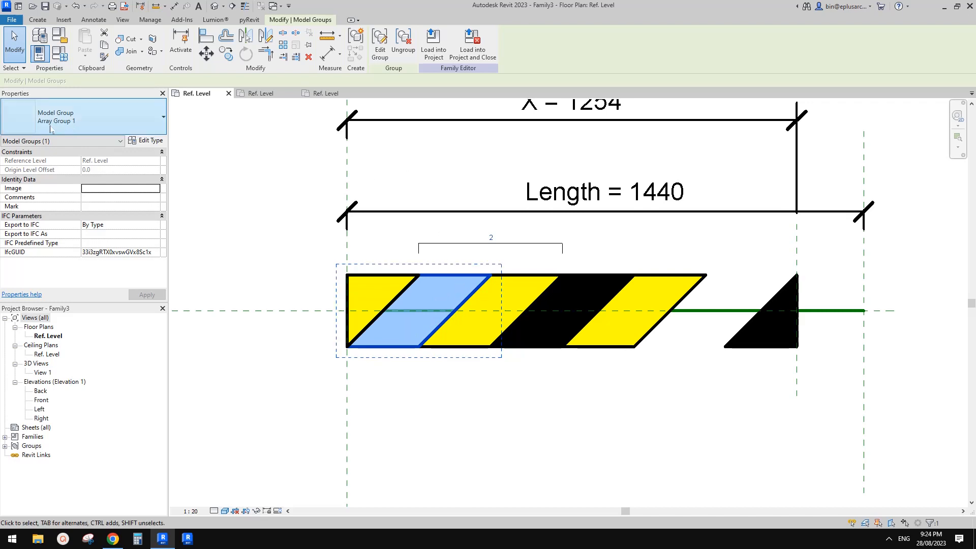
{"action": "left_click", "coordinate": [543, 249]}
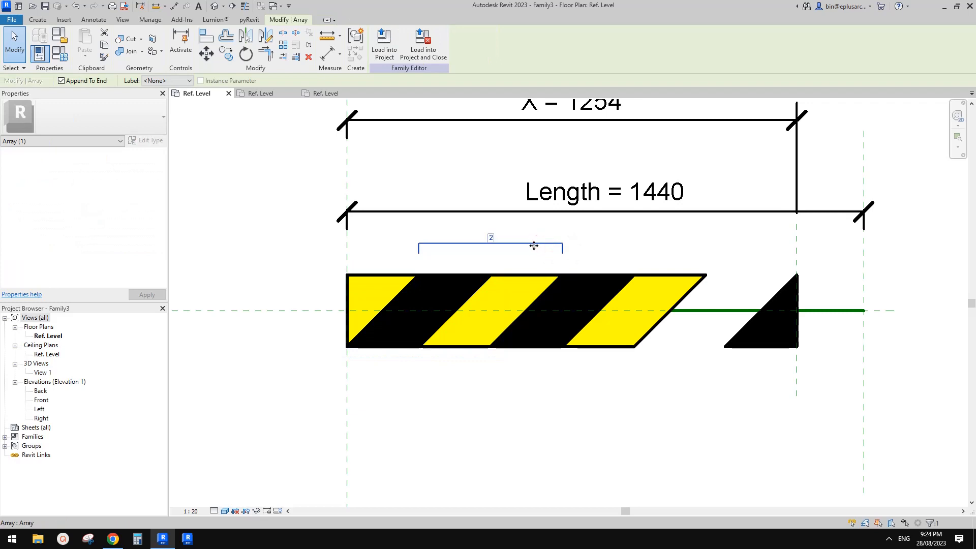
{"action": "left_click", "coordinate": [165, 81]}
{"action": "left_click", "coordinate": [171, 96]}
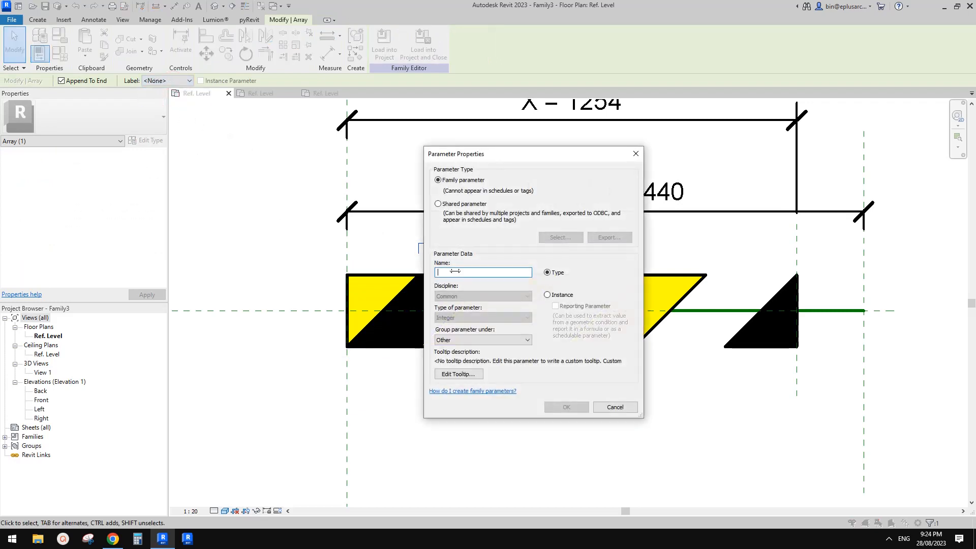
{"action": "type", "text": "N1"}
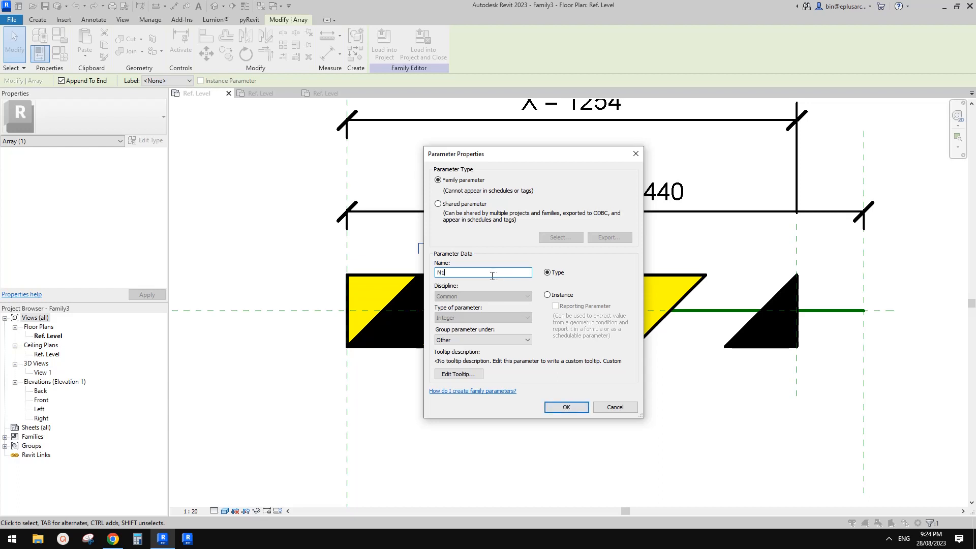
{"action": "left_click", "coordinate": [547, 295]}
{"action": "left_click", "coordinate": [566, 407]}
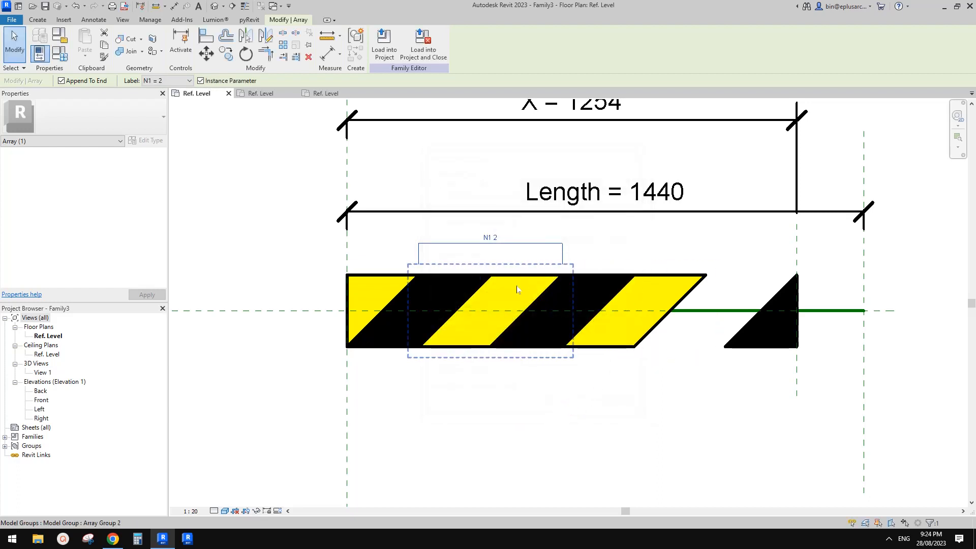
- Label the yellow stripe array's count with a new instance family parameter named N2
{"action": "left_click", "coordinate": [519, 291]}
{"action": "left_click", "coordinate": [593, 249]}
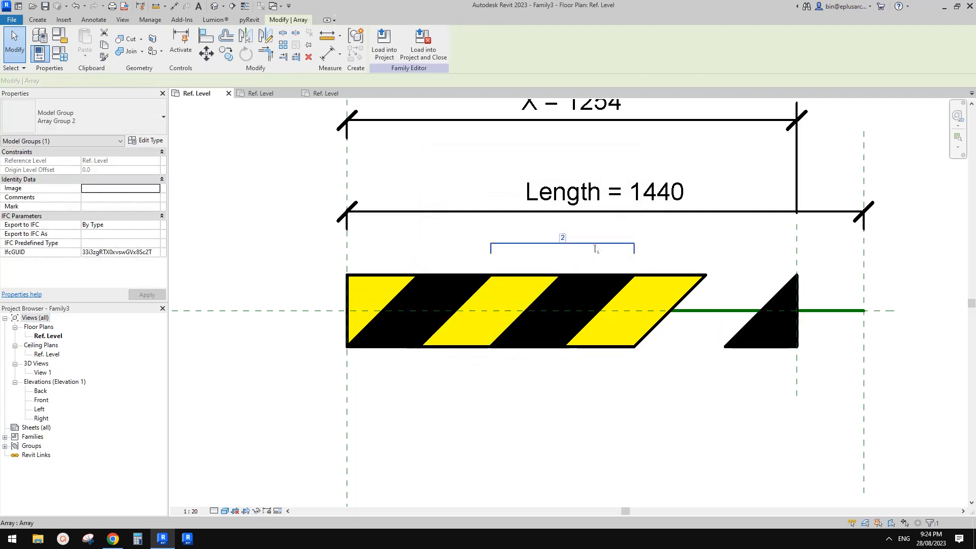
{"action": "left_click", "coordinate": [177, 80]}
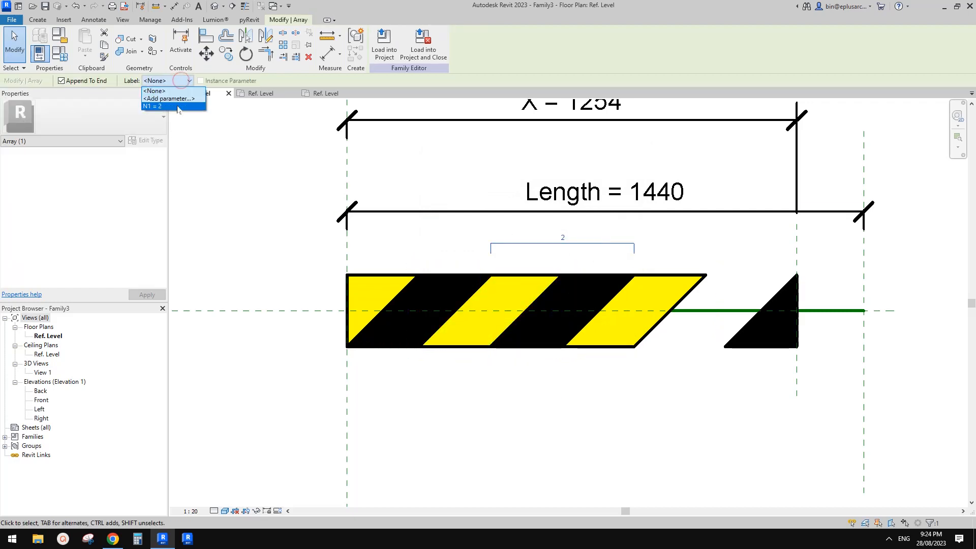
{"action": "left_click", "coordinate": [178, 106]}
{"action": "left_click", "coordinate": [182, 80]}
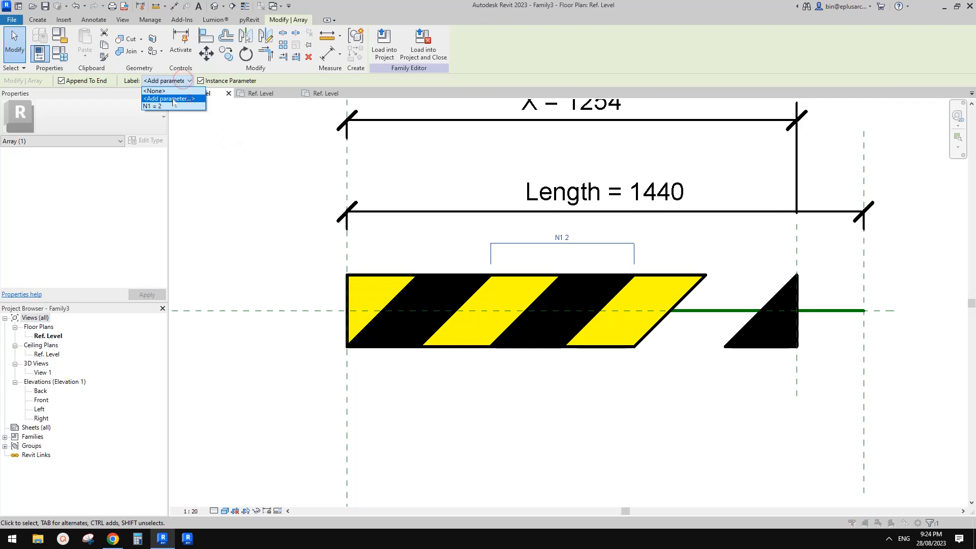
{"action": "left_click", "coordinate": [191, 98]}
{"action": "type", "text": "N2"}
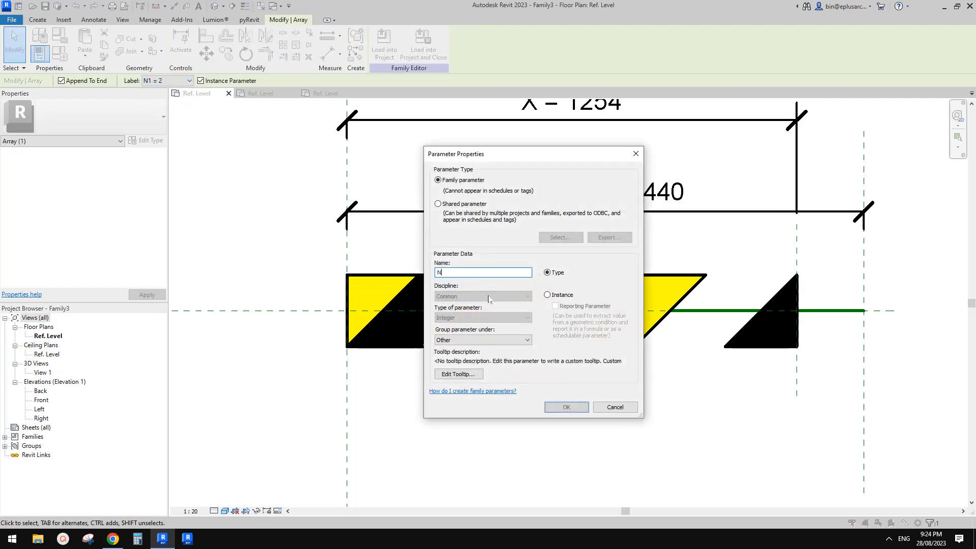
{"action": "left_click", "coordinate": [548, 295]}
{"action": "left_click", "coordinate": [566, 407]}
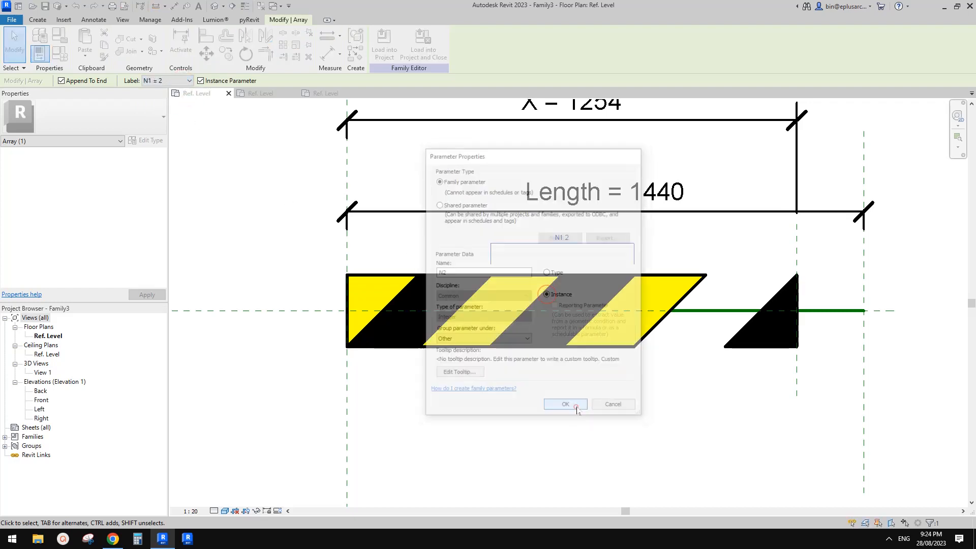
{"action": "middle_click_drag", "start_coordinate": [685, 396], "coordinate": [608, 381]}
{"action": "scroll", "coordinate": [609, 381], "scroll_direction": "down", "scroll_amount": 2}
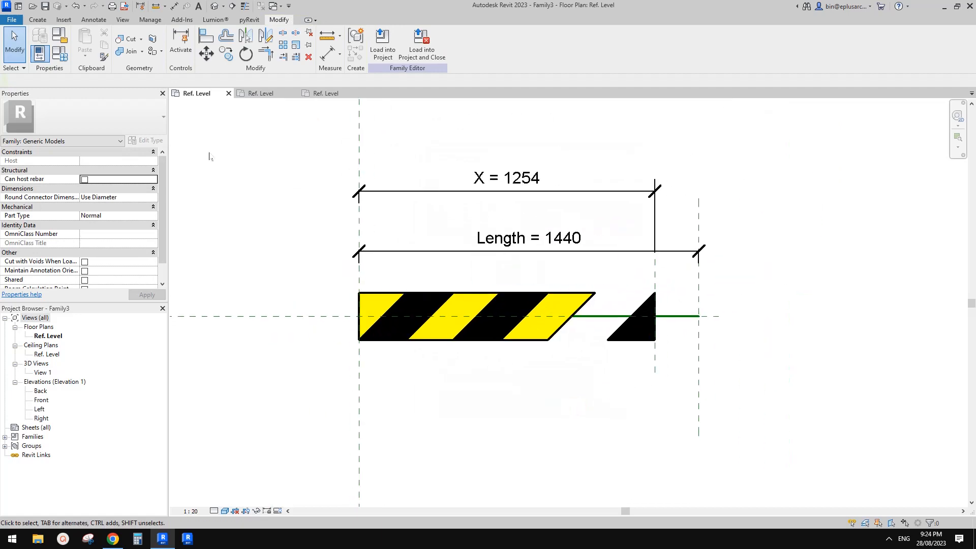
{"action": "left_click", "coordinate": [59, 54]}
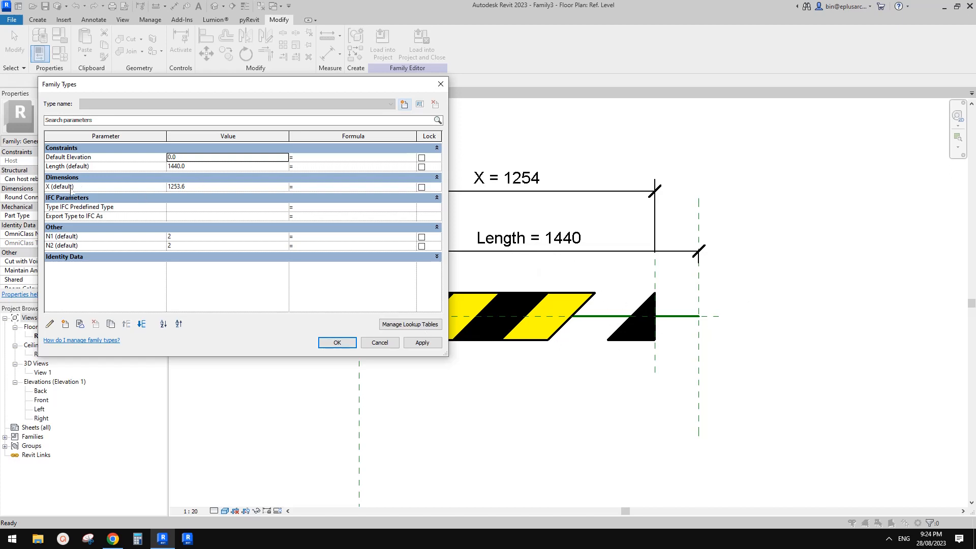
{"action": "left_click", "coordinate": [322, 238]}
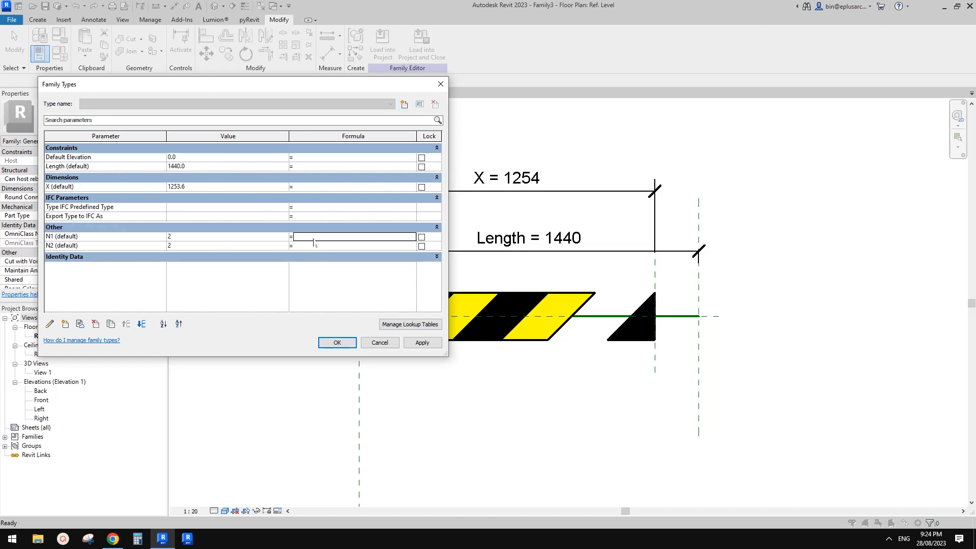
{"action": "left_click", "coordinate": [318, 238]}
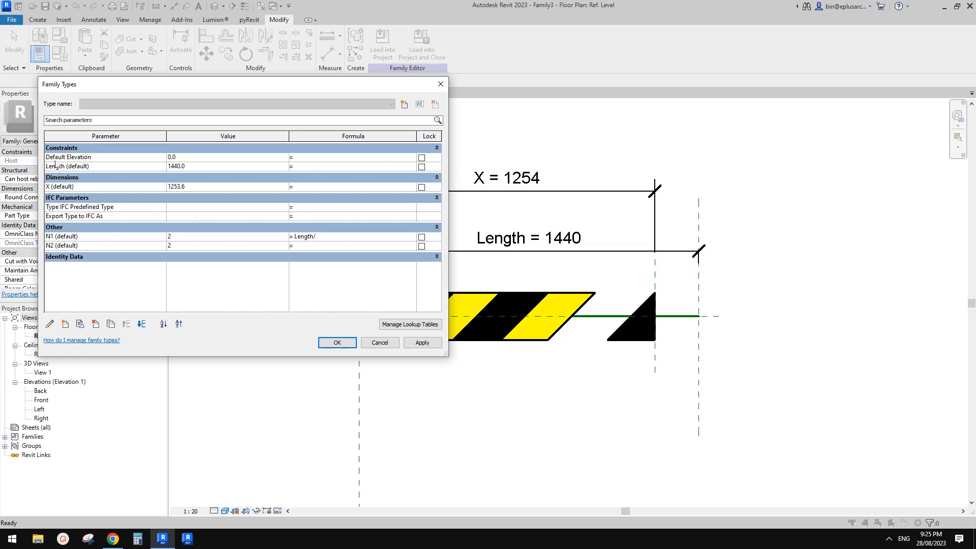
{"action": "left_click", "coordinate": [380, 342]}
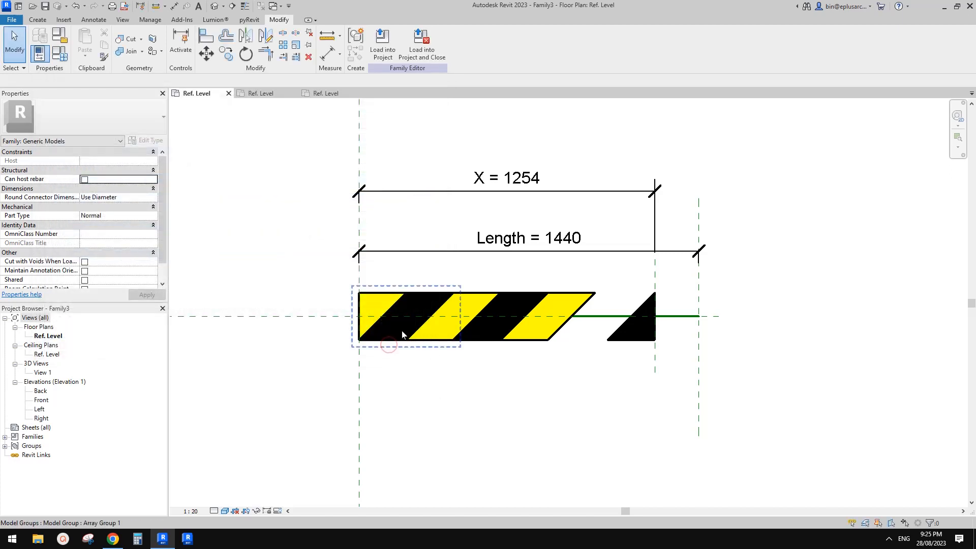
- Associate the W type parameter of the yellow end triangle (family 001) with a new instance family parameter named W
{"action": "left_click", "coordinate": [384, 305]}
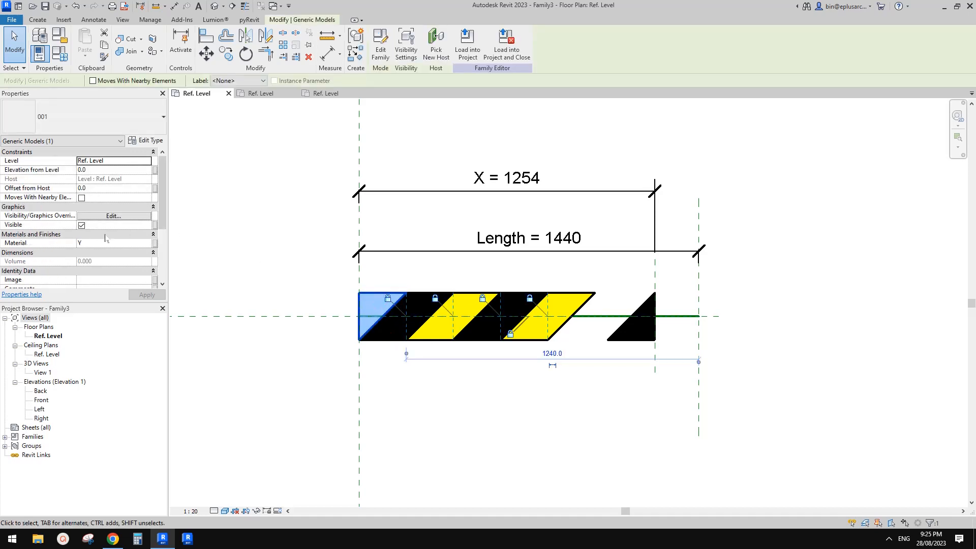
{"action": "left_click", "coordinate": [145, 141]}
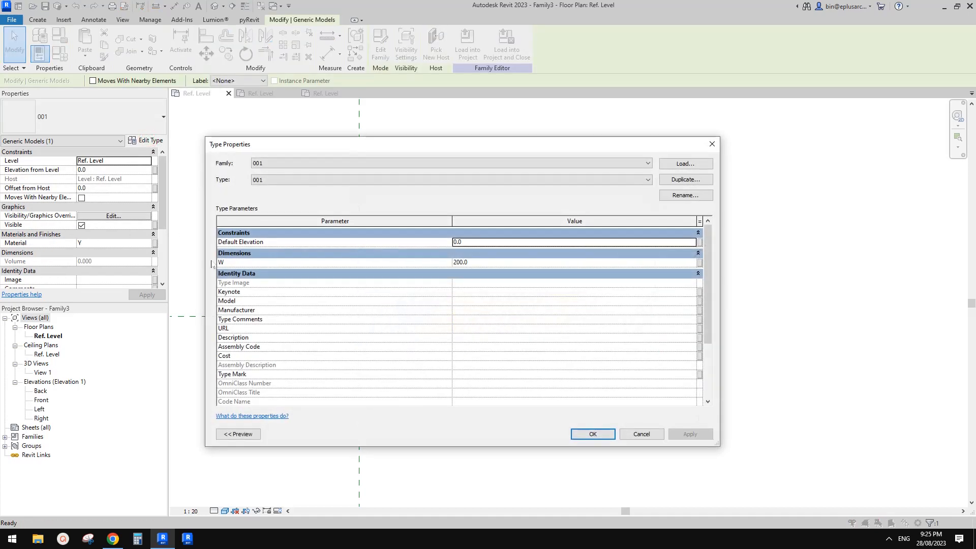
{"action": "left_click", "coordinate": [700, 262]}
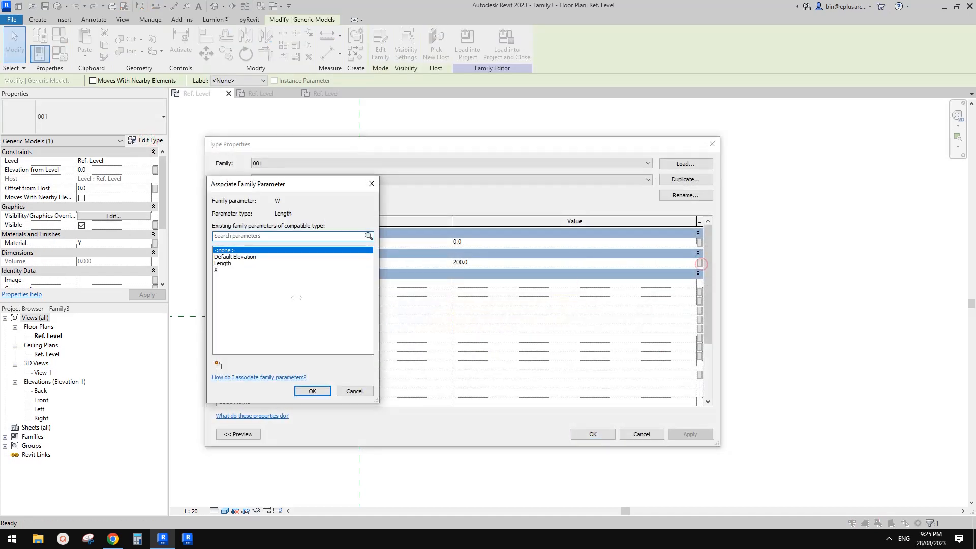
{"action": "left_click", "coordinate": [218, 365]}
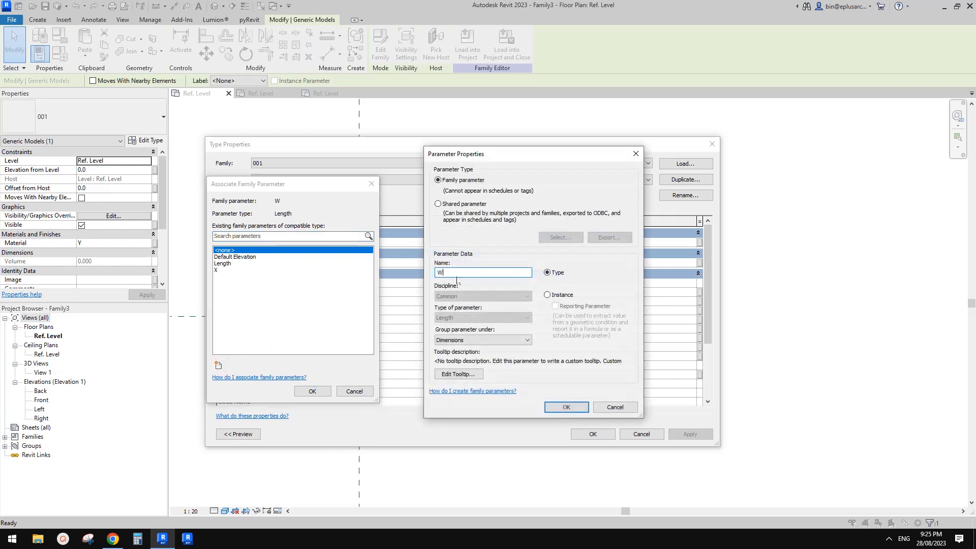
{"action": "double_click", "coordinate": [457, 275]}
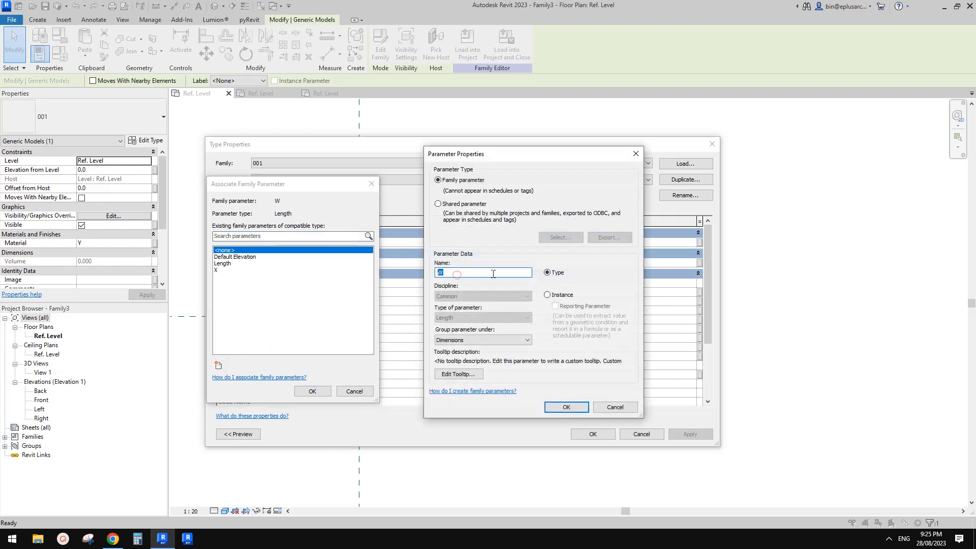
{"action": "left_click", "coordinate": [547, 294]}
{"action": "left_click", "coordinate": [568, 408]}
{"action": "left_click", "coordinate": [320, 391]}
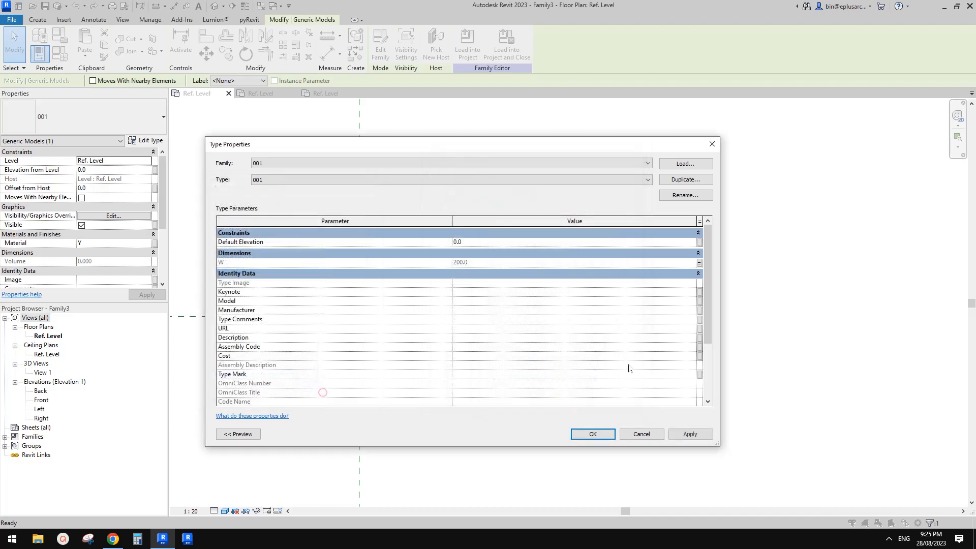
{"action": "left_click", "coordinate": [604, 432]}
- Edit the black stripe's array group and associate the W type parameter of family 002 with the existing family parameter W
{"action": "scroll", "coordinate": [421, 303], "scroll_direction": "up", "scroll_amount": 2}
{"action": "left_click", "coordinate": [413, 300]}
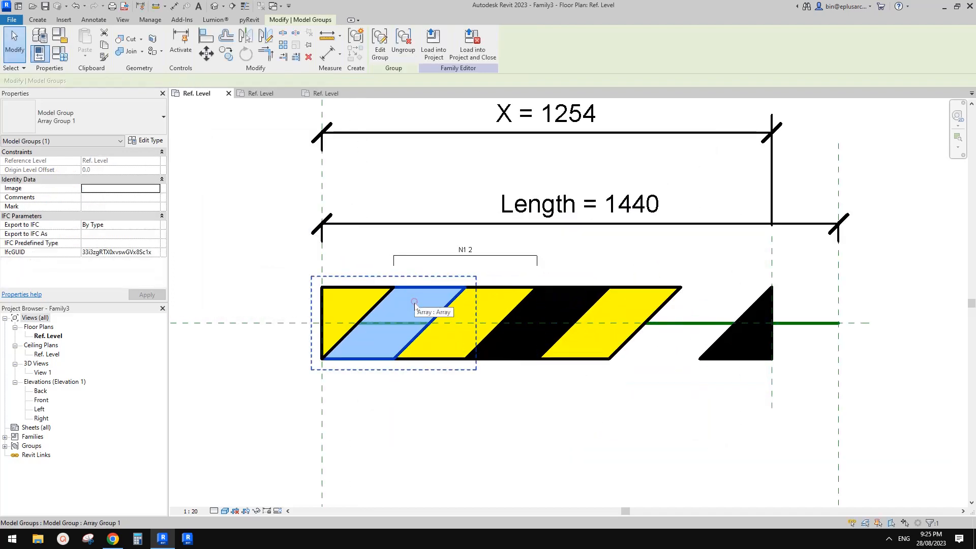
{"action": "left_click", "coordinate": [380, 45]}
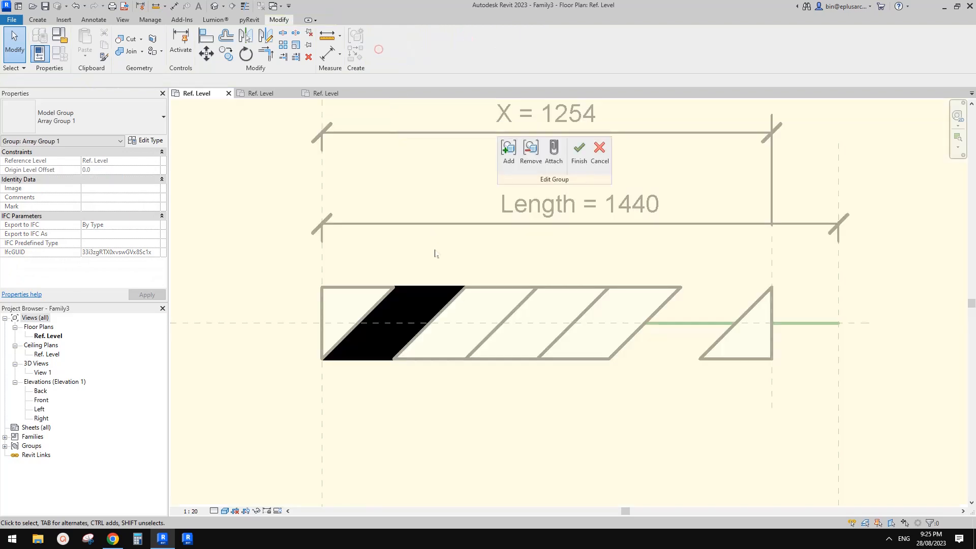
{"action": "left_click", "coordinate": [423, 301]}
{"action": "left_click", "coordinate": [149, 141]}
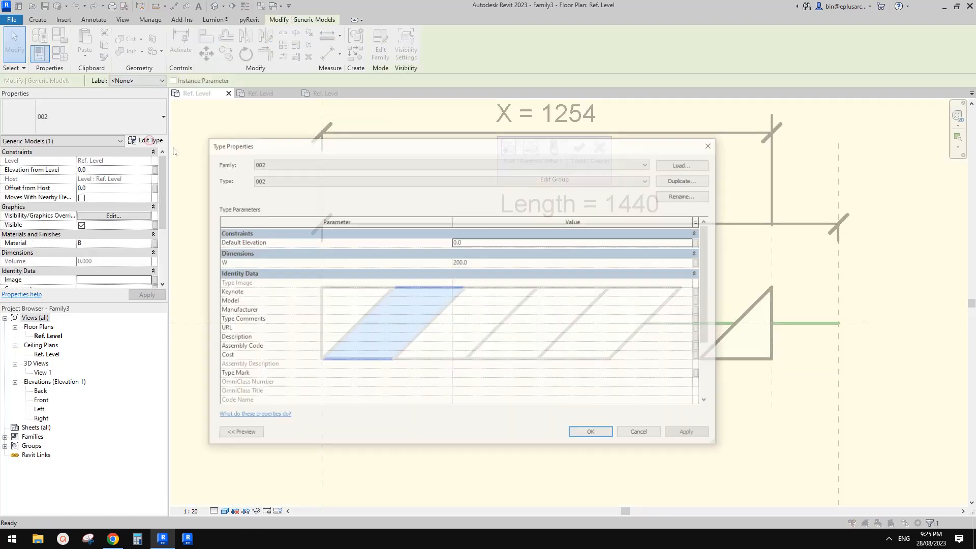
{"action": "left_click", "coordinate": [699, 262]}
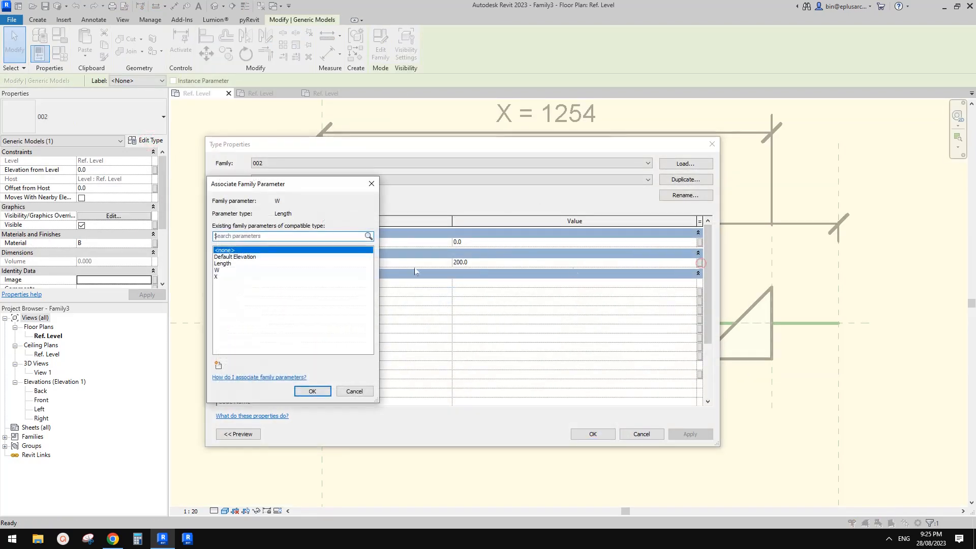
{"action": "left_click", "coordinate": [218, 270]}
{"action": "left_click", "coordinate": [312, 391]}
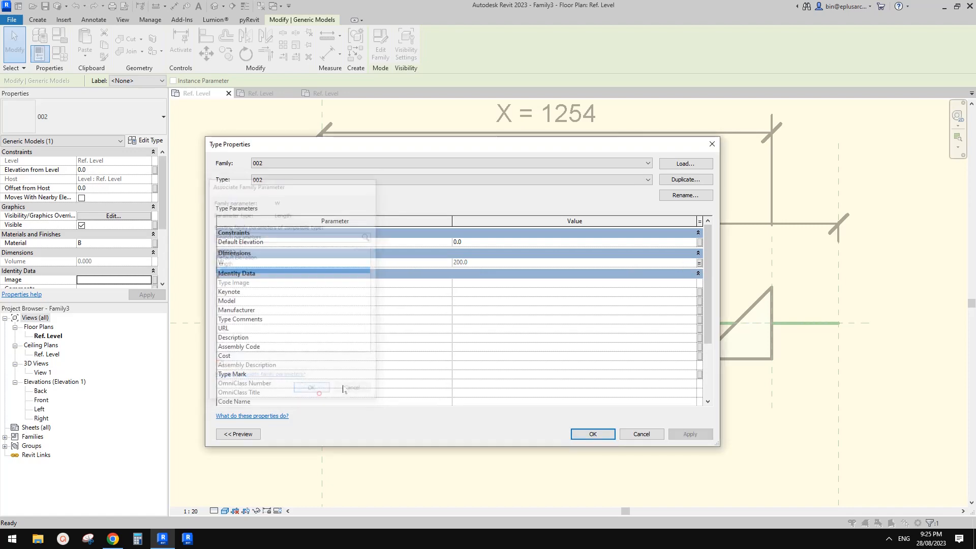
{"action": "left_click", "coordinate": [595, 435]}
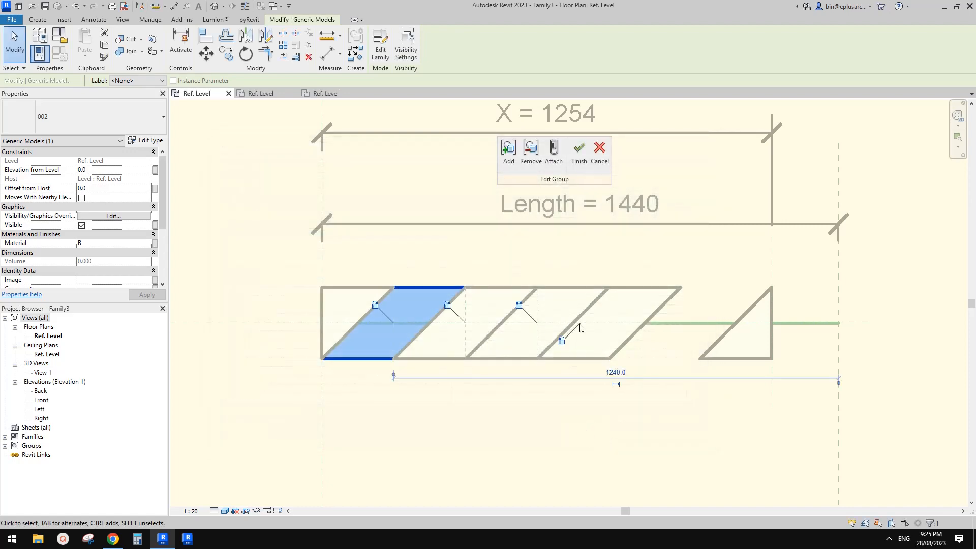
{"action": "left_click", "coordinate": [579, 150]}
- Set the family parameter W to 100 in the family types and apply it to the model
{"action": "scroll", "coordinate": [497, 271], "scroll_direction": "down", "scroll_amount": 1}
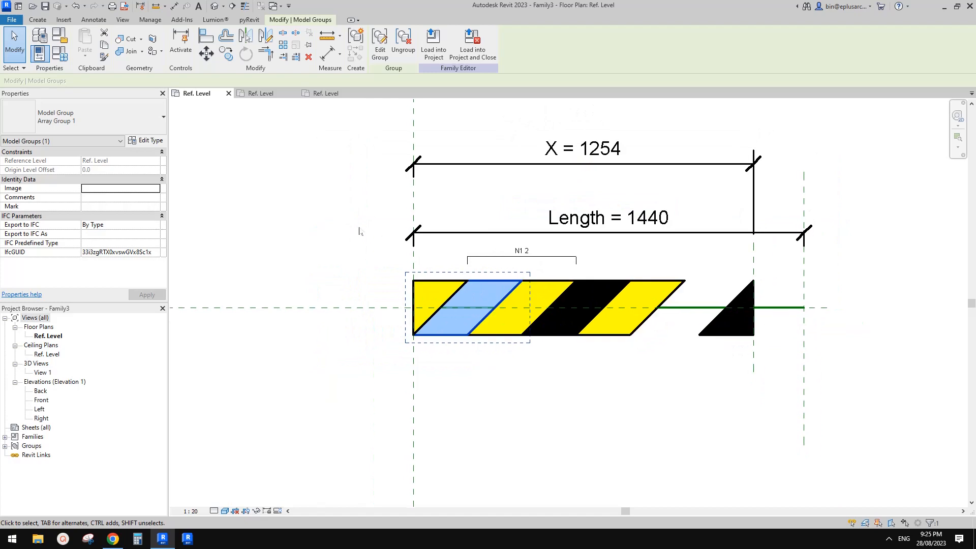
{"action": "scroll", "coordinate": [359, 224], "scroll_direction": "up", "scroll_amount": 1}
{"action": "left_click", "coordinate": [59, 53]}
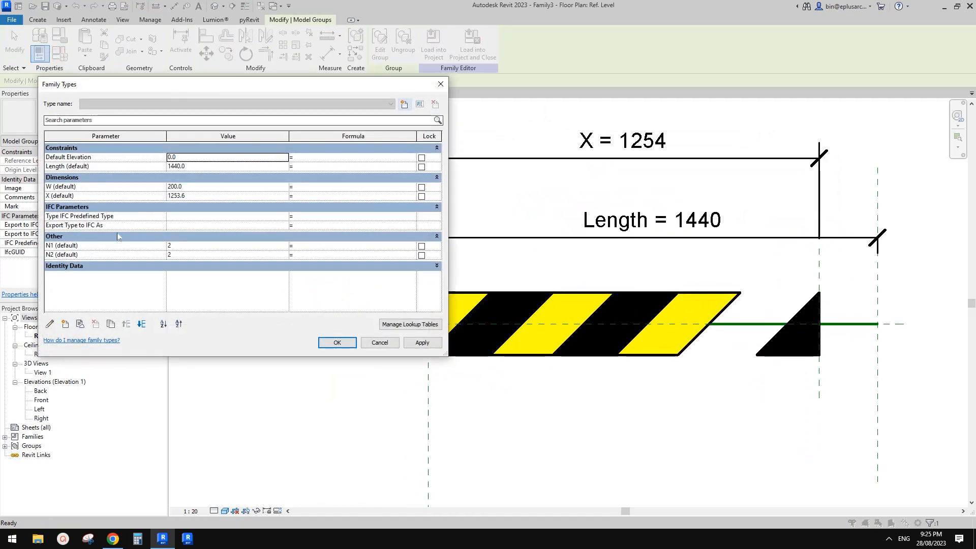
{"action": "left_click", "coordinate": [201, 187]}
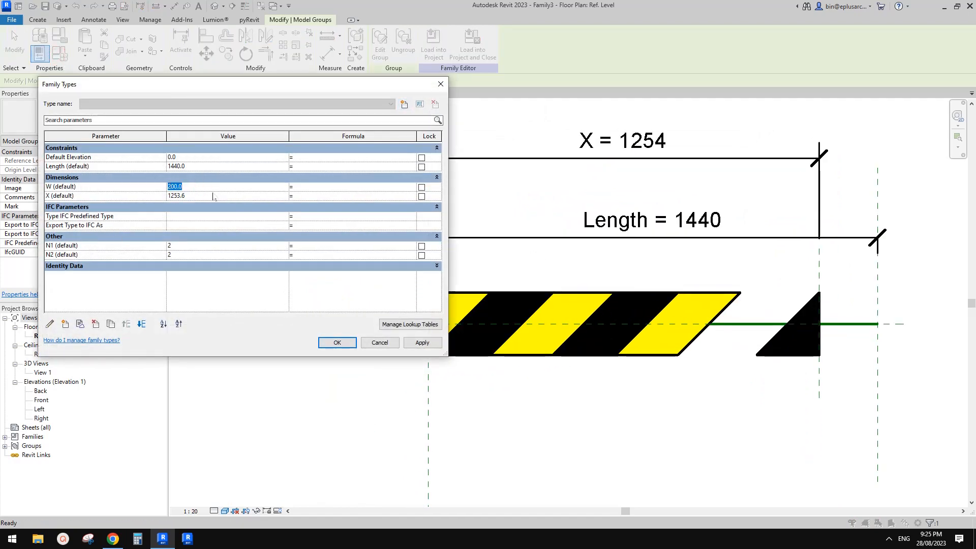
{"action": "type", "text": "100"}
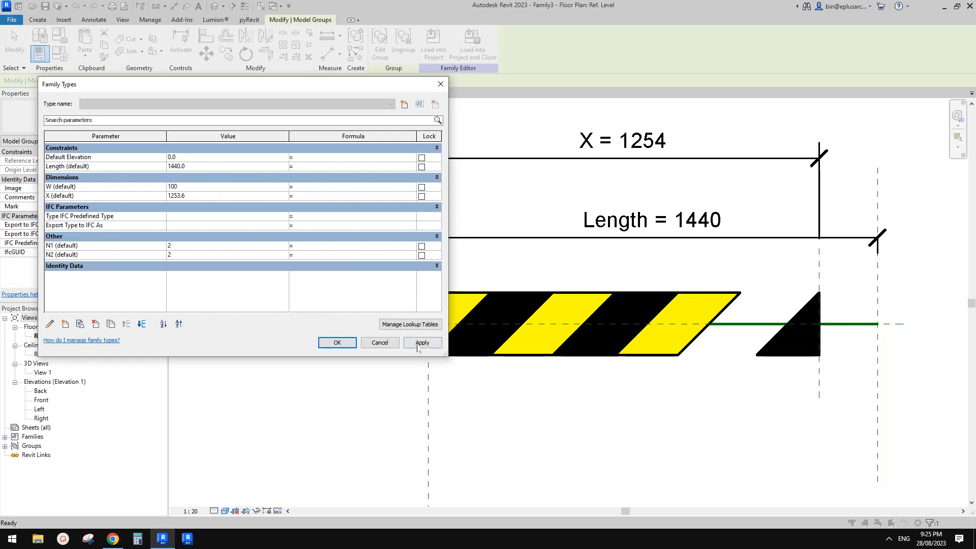
{"action": "left_click", "coordinate": [422, 343]}
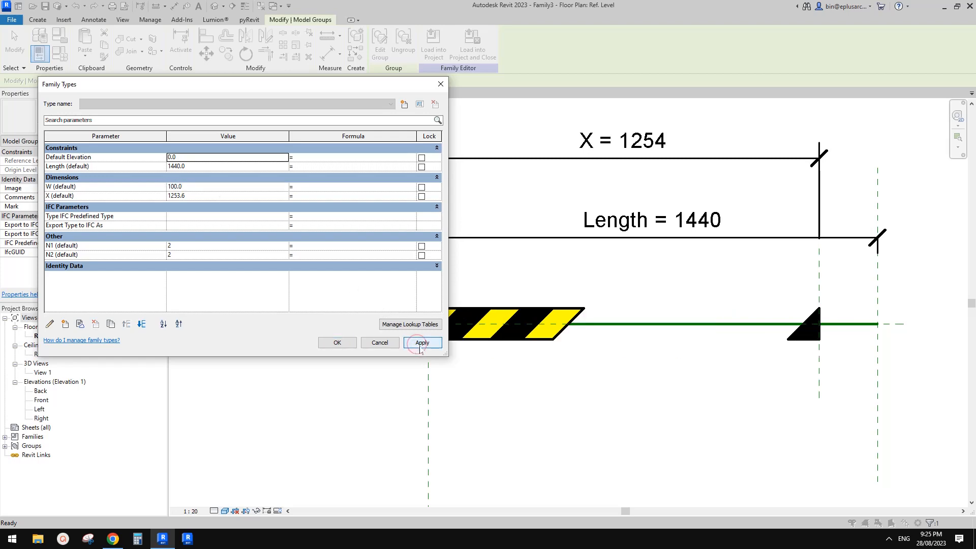
{"action": "left_click", "coordinate": [336, 342]}
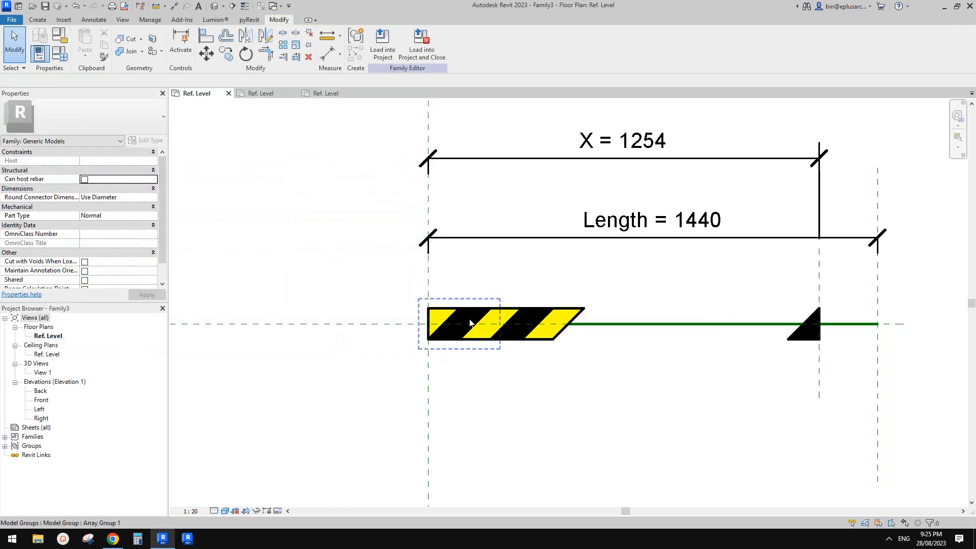
{"action": "mouse_move", "coordinate": [470, 323]}
{"action": "middle_mouse_down"}
{"action": "mouse_move", "coordinate": [450, 322]}
{"action": "mouse_move", "coordinate": [485, 313]}
{"action": "middle_mouse_up"}
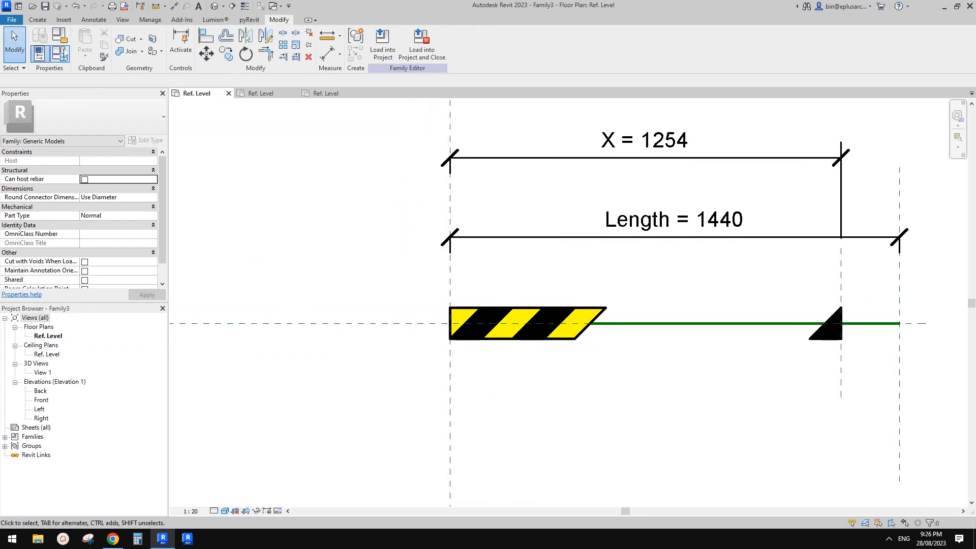
- Give both array counts, N1 and N2, the formula Length / W / 2 and apply it
{"action": "left_click", "coordinate": [60, 53]}
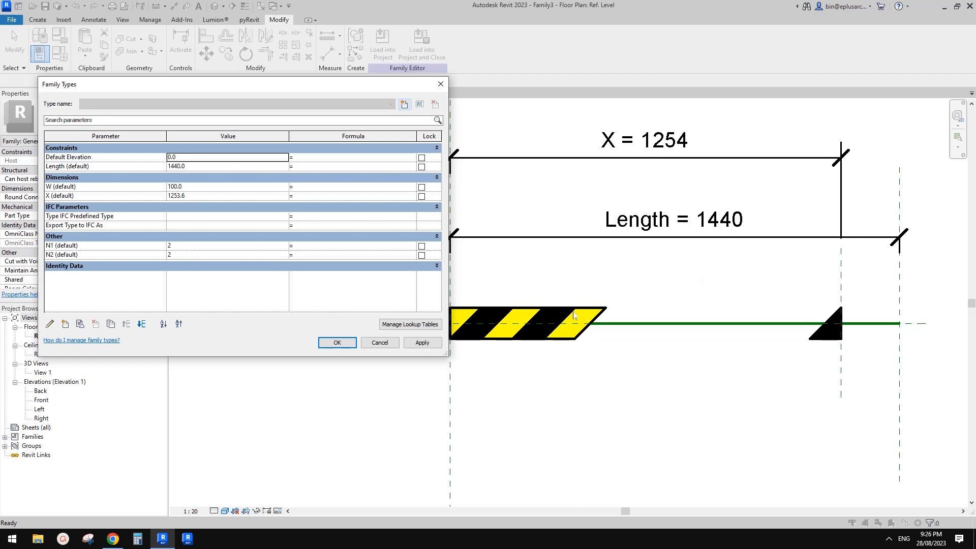
{"action": "left_click", "coordinate": [309, 246]}
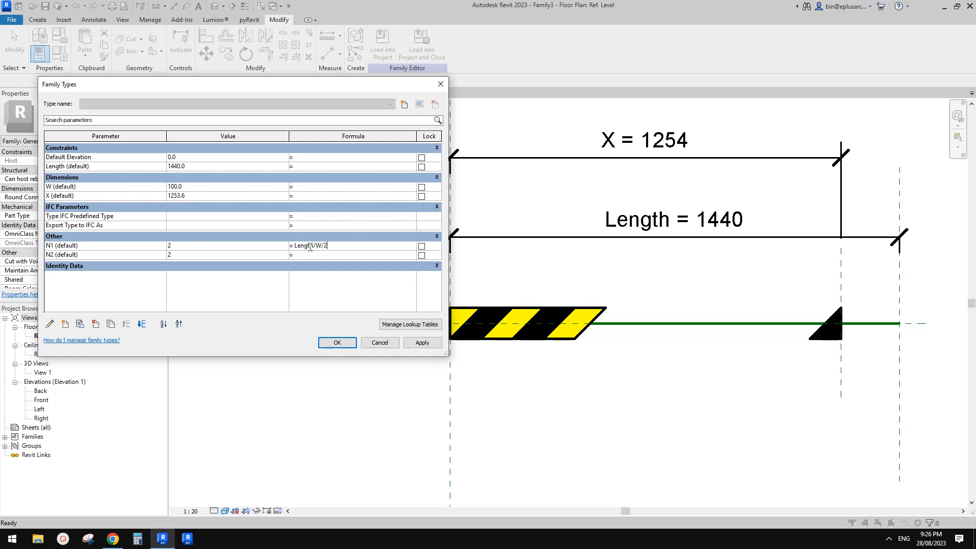
{"action": "left_click", "coordinate": [329, 256]}
{"action": "type", "text": "Length / W / 2"}
{"action": "left_click", "coordinate": [360, 248]}
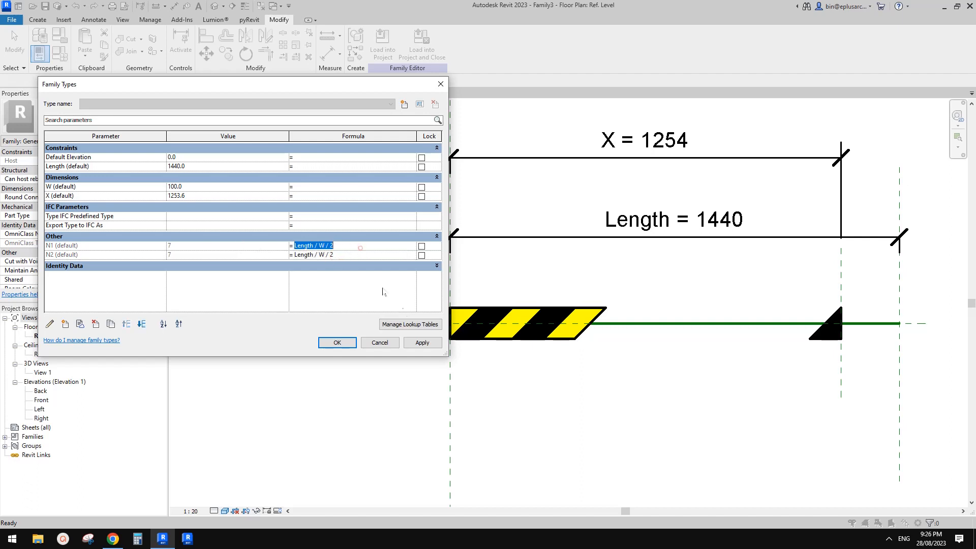
{"action": "left_click", "coordinate": [422, 342]}
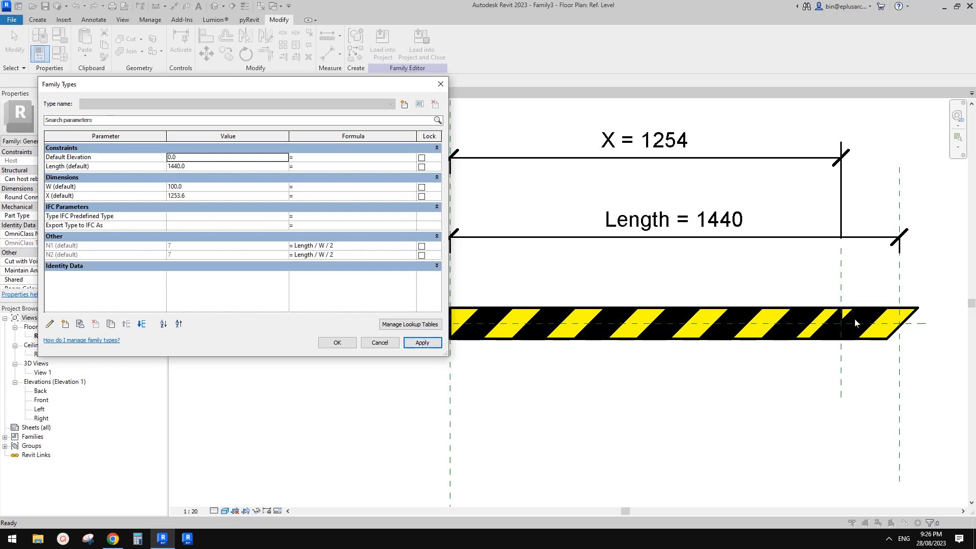
- Change the formula of the yellow stripe count N2 to Length / W / 2 - 1 and apply it
{"action": "left_click", "coordinate": [330, 248]}
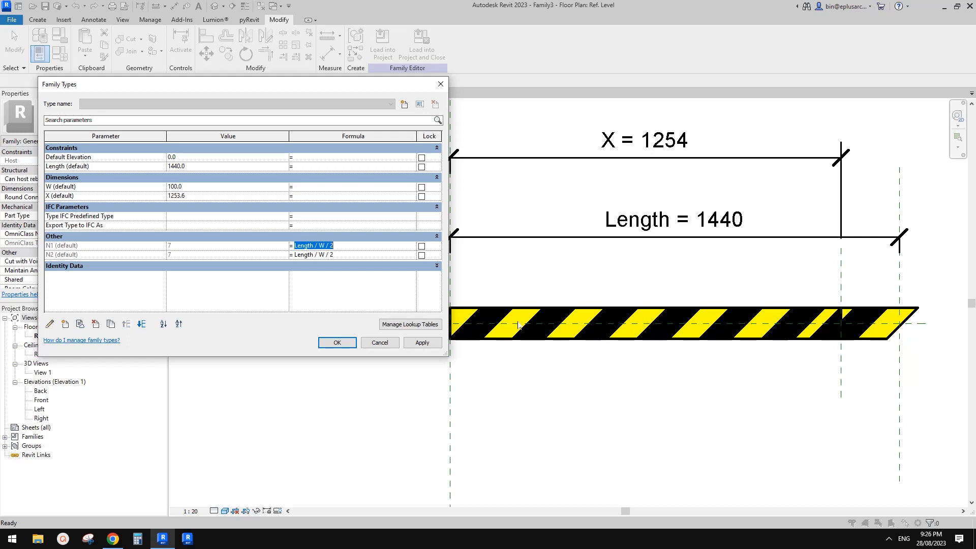
{"action": "left_click", "coordinate": [338, 259]}
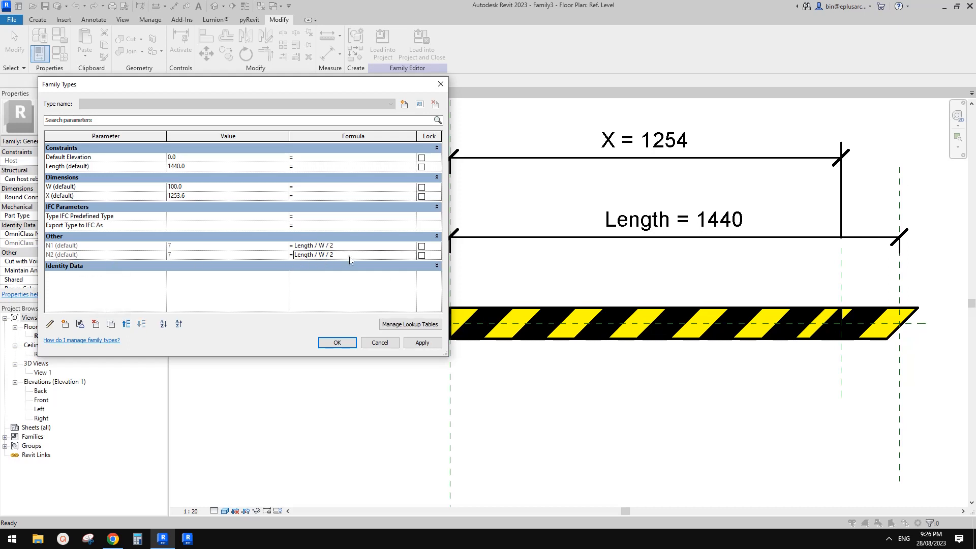
{"action": "left_click", "coordinate": [362, 256]}
{"action": "type", "text": "-1"}
{"action": "left_click", "coordinate": [420, 342]}
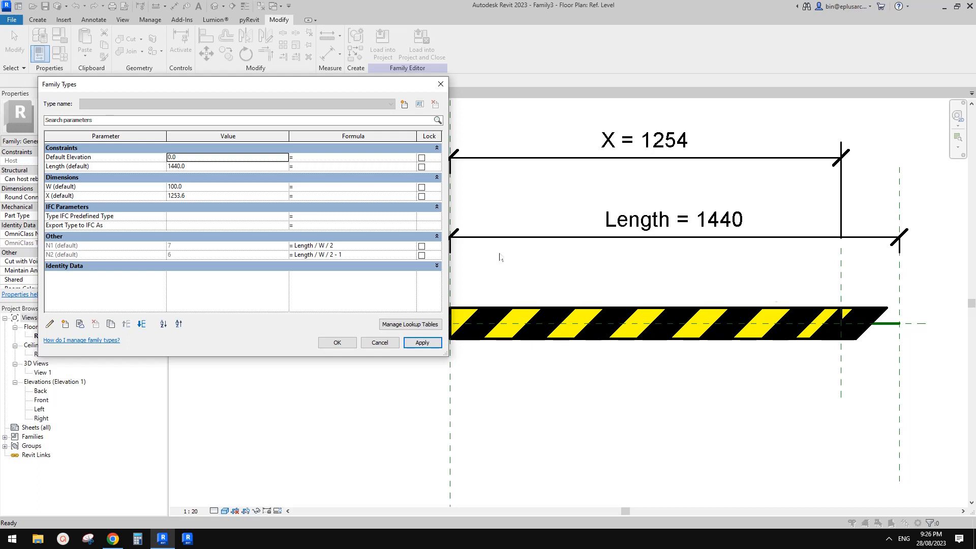
- Change the formula of the black stripe count N1 to rounddown(Length / W / 2) and accept the family types
{"action": "left_click", "coordinate": [327, 246]}
{"action": "left_click", "coordinate": [294, 245]}
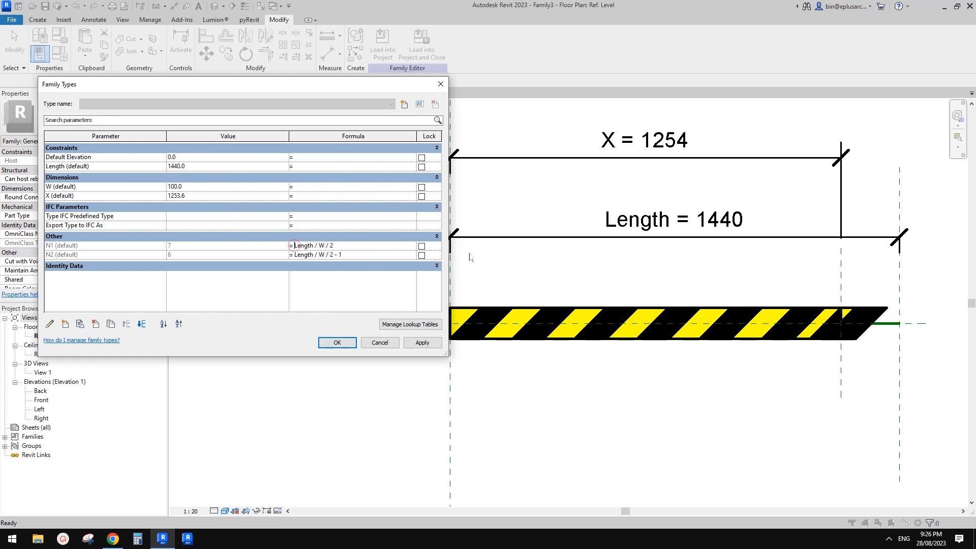
{"action": "type", "text": "rounddown("}
{"action": "type", "text": ")"}
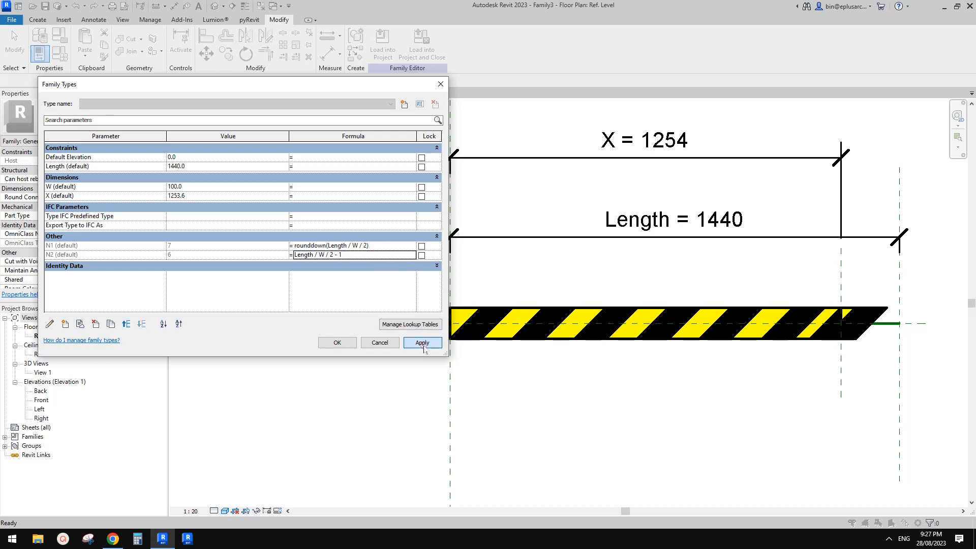
{"action": "left_click", "coordinate": [422, 343]}
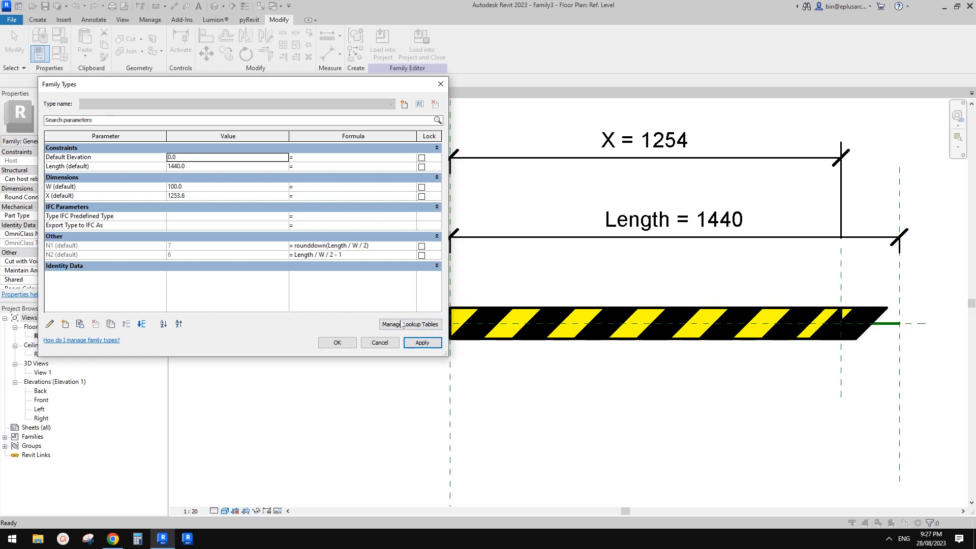
{"action": "left_click", "coordinate": [337, 342]}
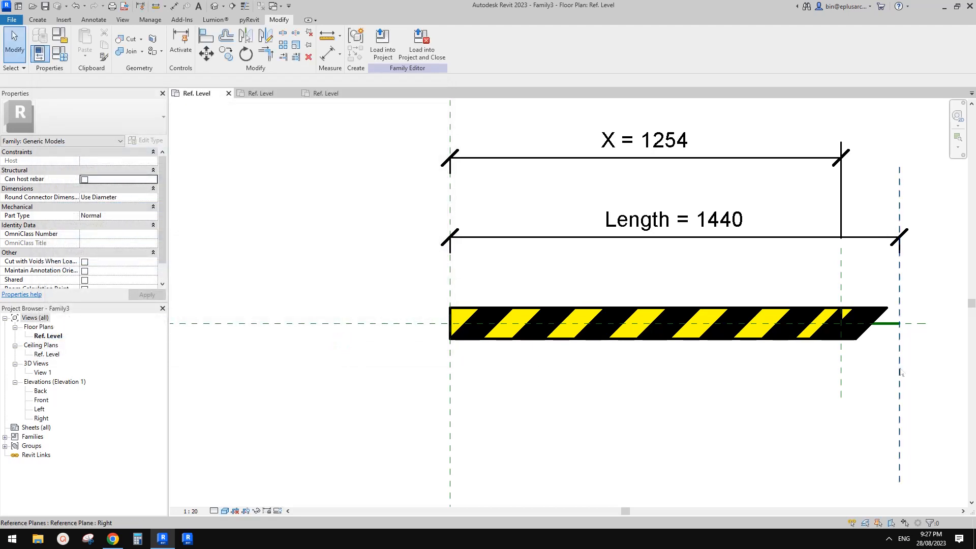
- Move the Right reference plane outward to a Length of 1600, and back in slightly to 1595, to test the stripe counts
{"action": "left_click", "coordinate": [899, 373]}
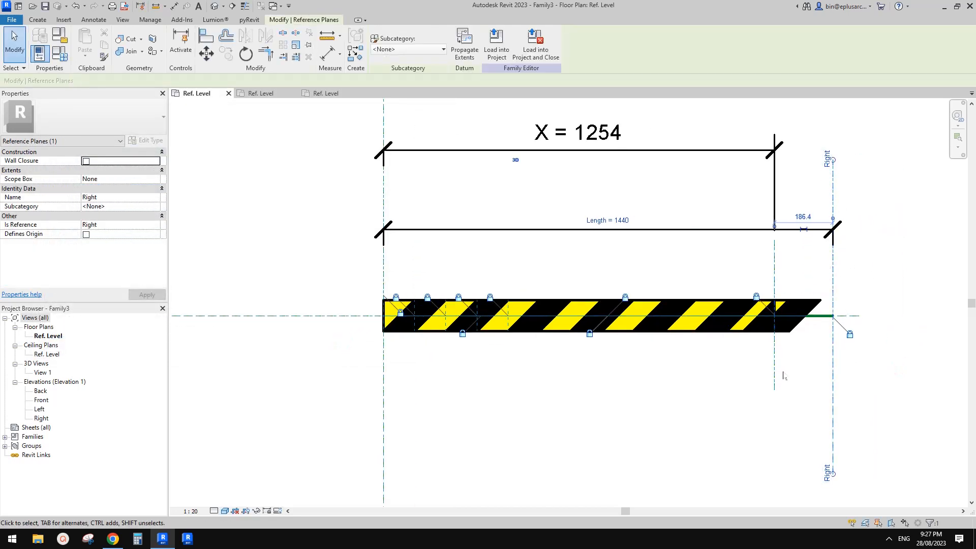
{"action": "middle_click_drag", "start_coordinate": [783, 375], "coordinate": [764, 374]}
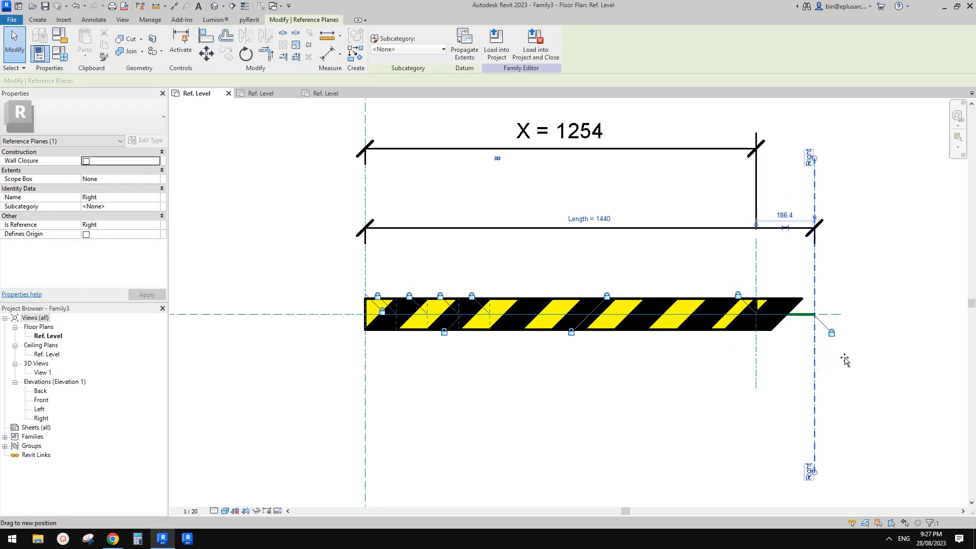
{"action": "left_click_drag", "start_coordinate": [844, 359], "coordinate": [865, 363]}
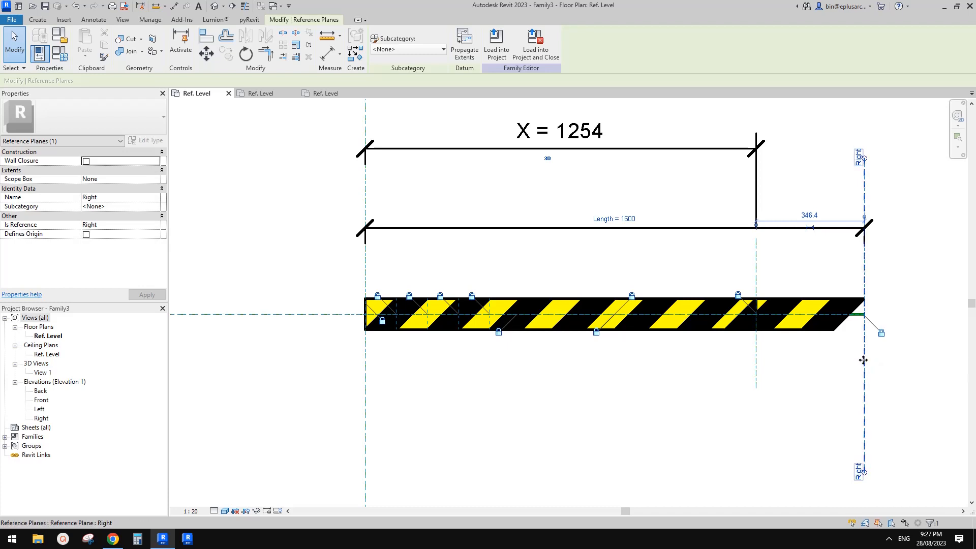
{"action": "left_click_drag", "start_coordinate": [862, 361], "coordinate": [862, 359]}
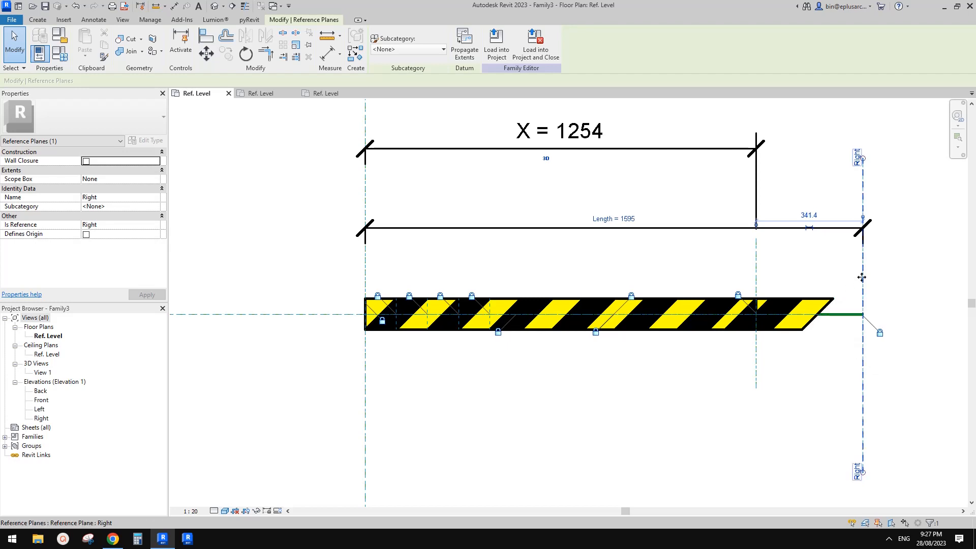
{"action": "scroll", "coordinate": [721, 333], "scroll_direction": "up", "scroll_amount": 1}
{"action": "key", "text": "Escape"}
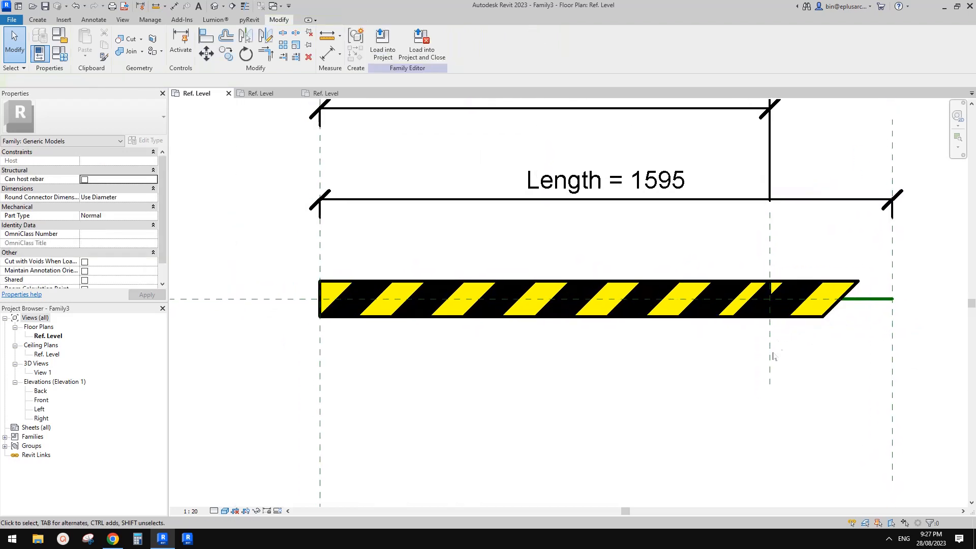
- Move the reference plane at the black end triangle outward so that X is 1540, and inspect the gap beside the last yellow stripe
{"action": "left_click", "coordinate": [768, 356]}
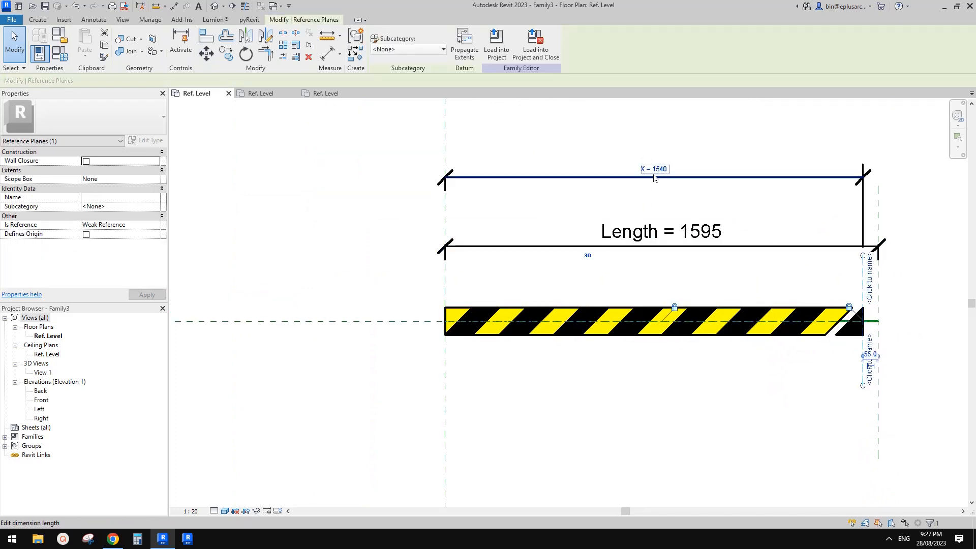
{"action": "scroll", "coordinate": [843, 342], "scroll_direction": "up", "scroll_amount": 2}
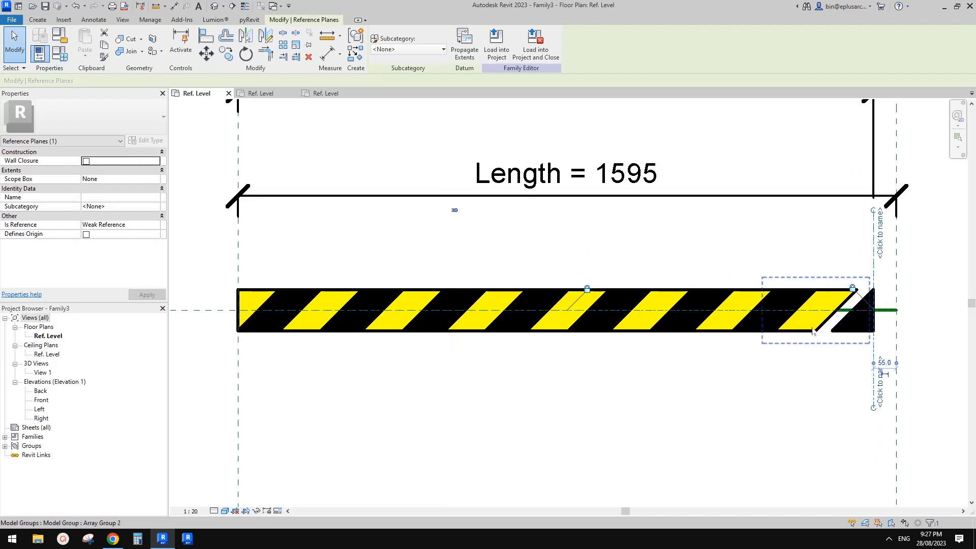
{"action": "scroll", "coordinate": [822, 303], "scroll_direction": "up", "scroll_amount": 1}
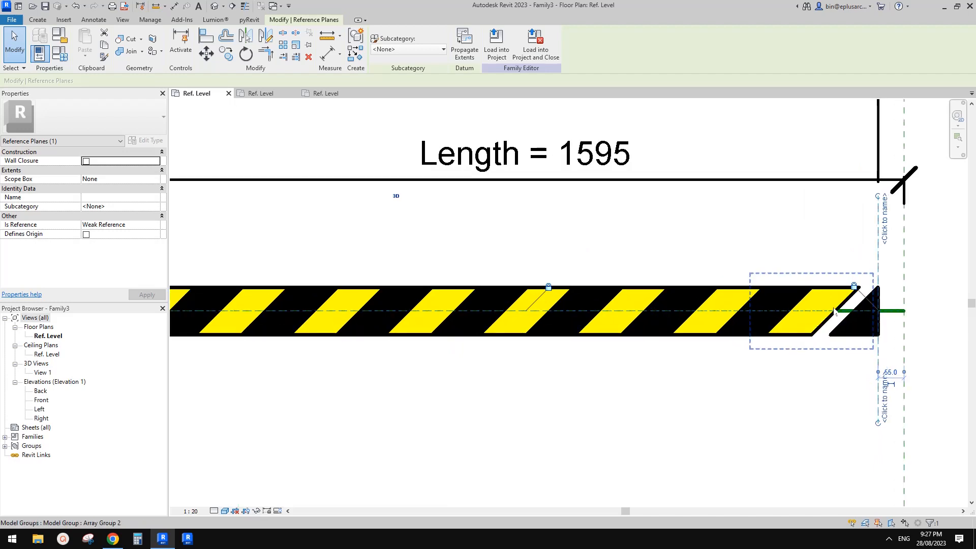
{"action": "scroll", "coordinate": [846, 346], "scroll_direction": "down", "scroll_amount": 3}
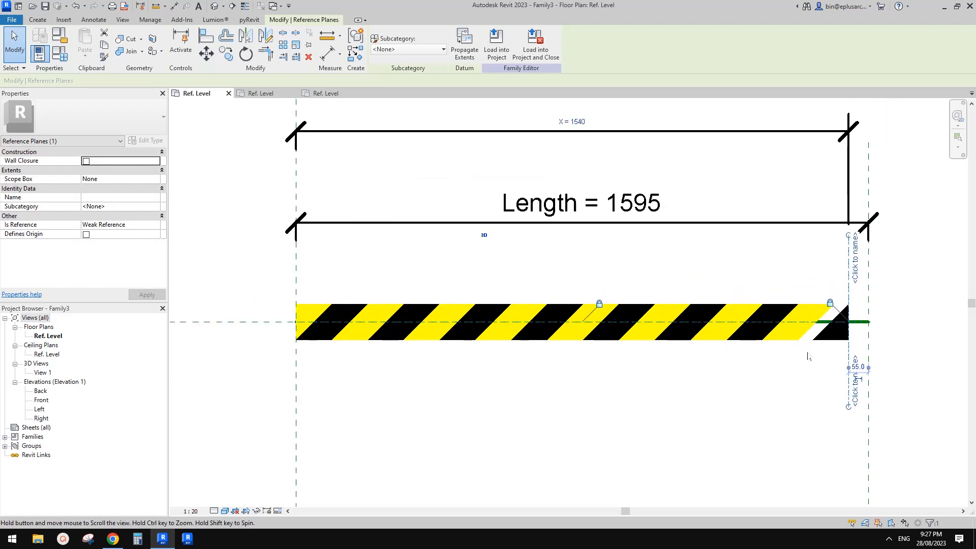
- Drive X with the formula W * (N1 + N2), extend it to W * (N1 + N2 + 1), and accept the family types
{"action": "left_click", "coordinate": [66, 59]}
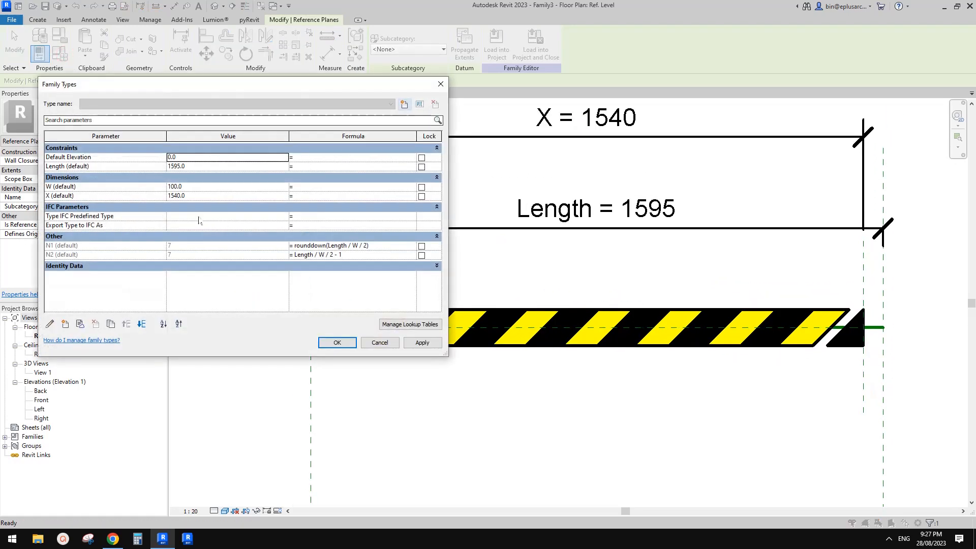
{"action": "left_click", "coordinate": [321, 196]}
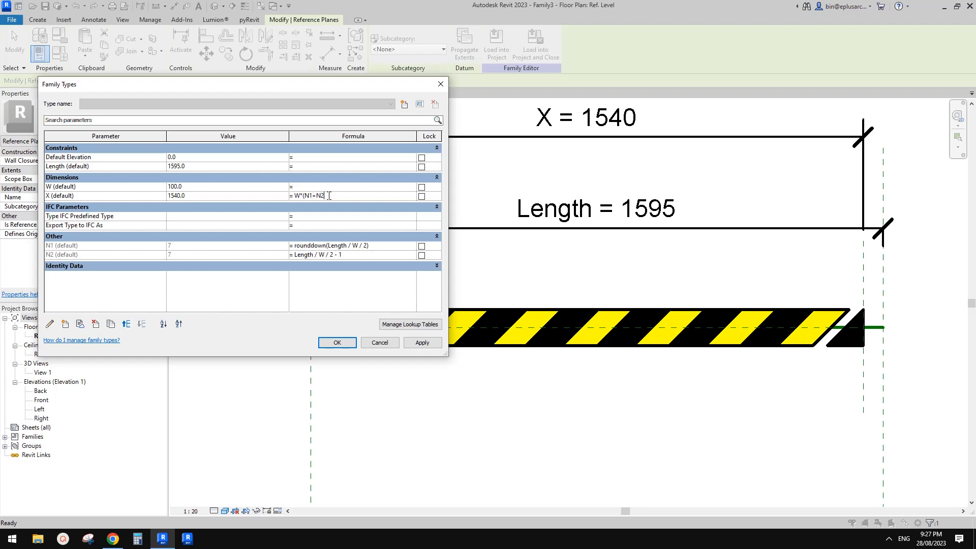
{"action": "left_click", "coordinate": [433, 343]}
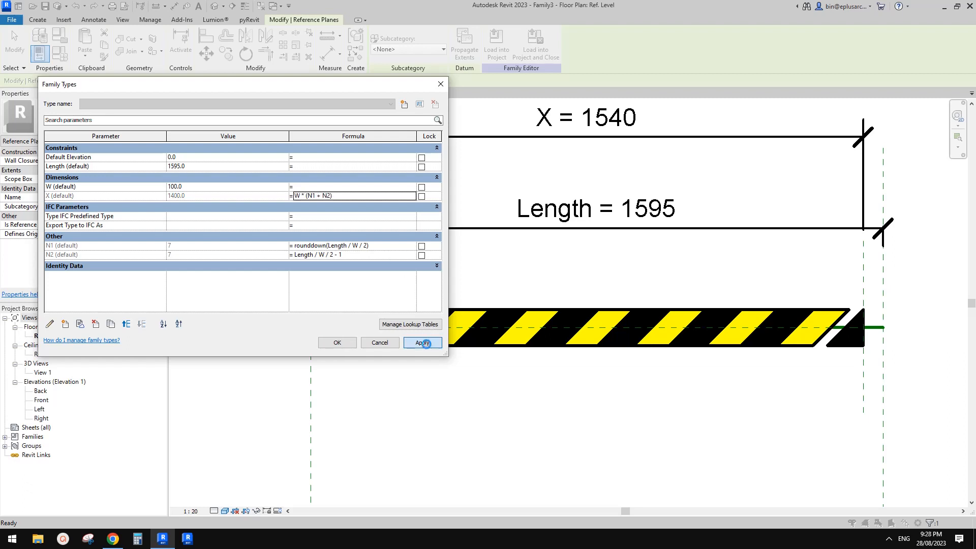
{"action": "left_click", "coordinate": [330, 195]}
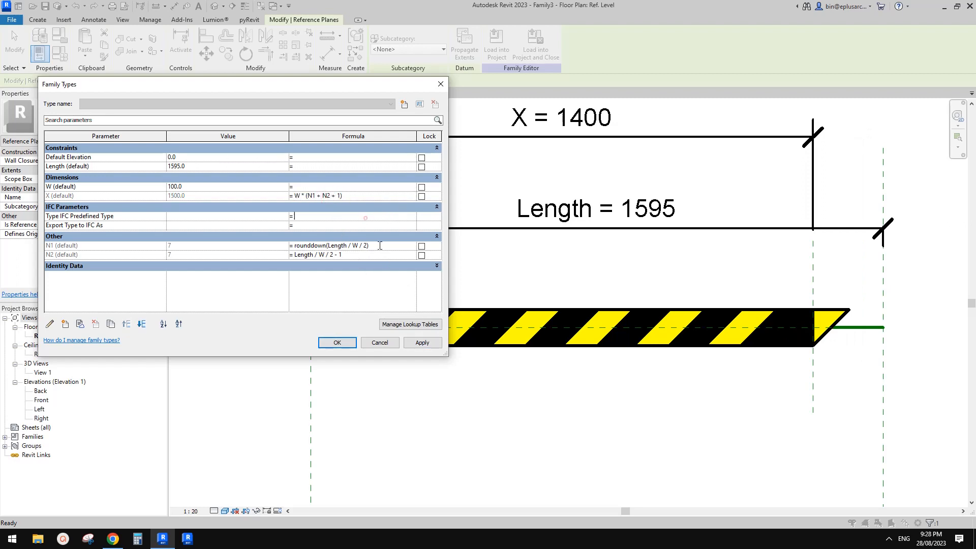
{"action": "left_click", "coordinate": [422, 343]}
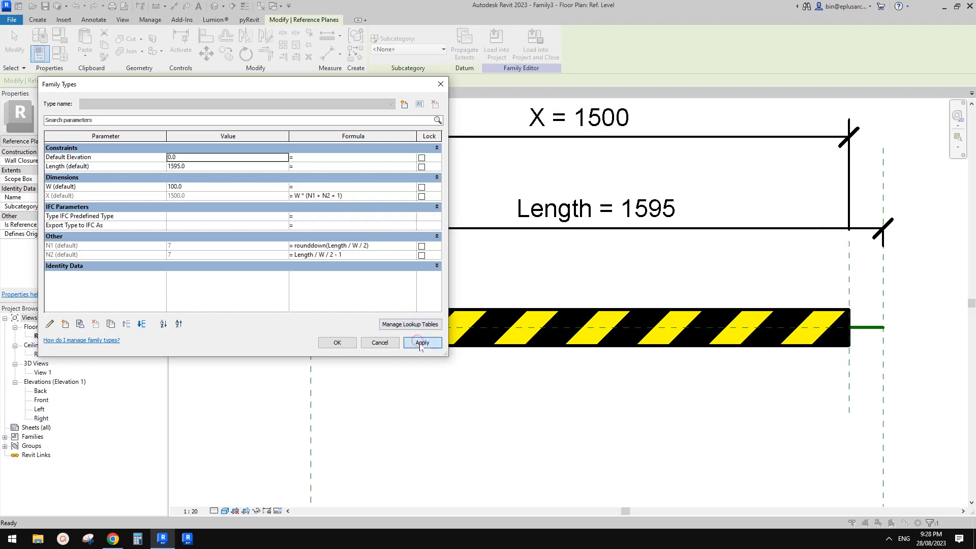
{"action": "left_click", "coordinate": [337, 343]}
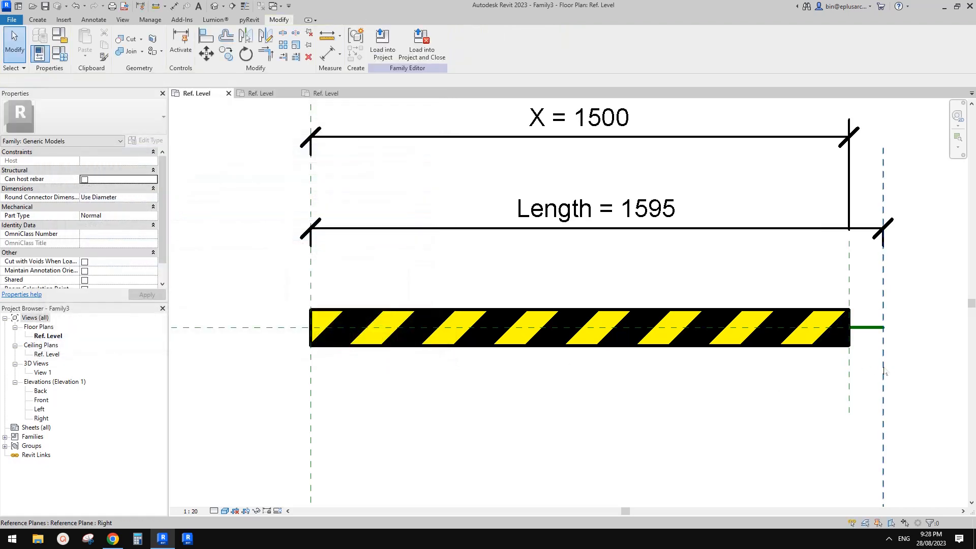
- Move the Right reference plane inward in 50 mm increments to a Length of 1095 to test the stripe pattern
{"action": "left_click", "coordinate": [883, 367]}
{"action": "middle_click_drag", "start_coordinate": [811, 351], "coordinate": [753, 363]}
{"action": "key", "text": "Left"}
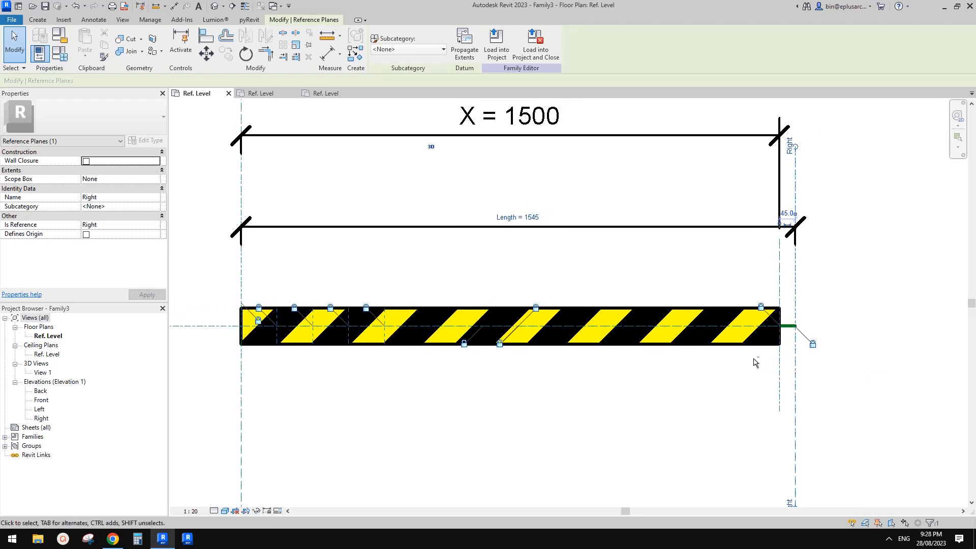
{"action": "key", "text": "Left"}
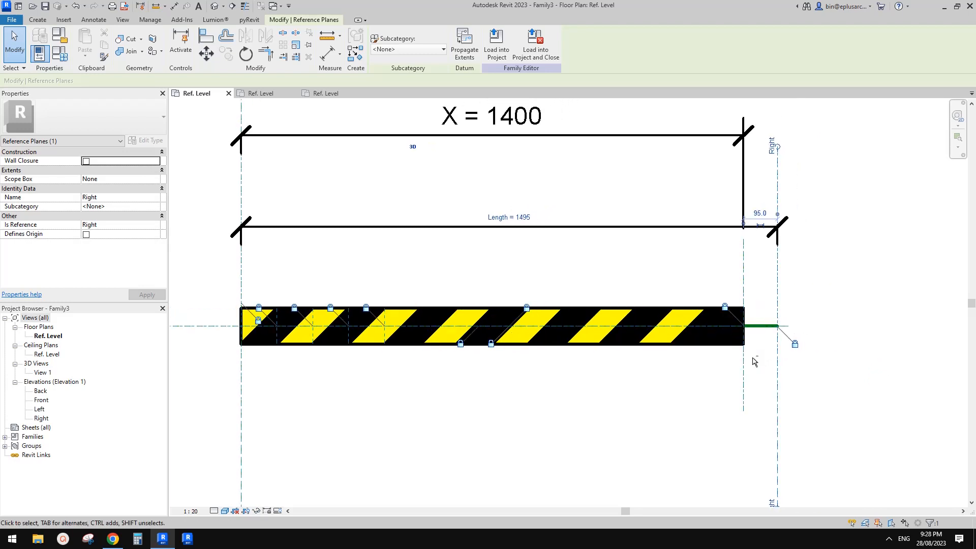
{"action": "key", "text": "Left"}
{"action": "key", "text": "Left"}
{"action": "key", "text": "Left"}
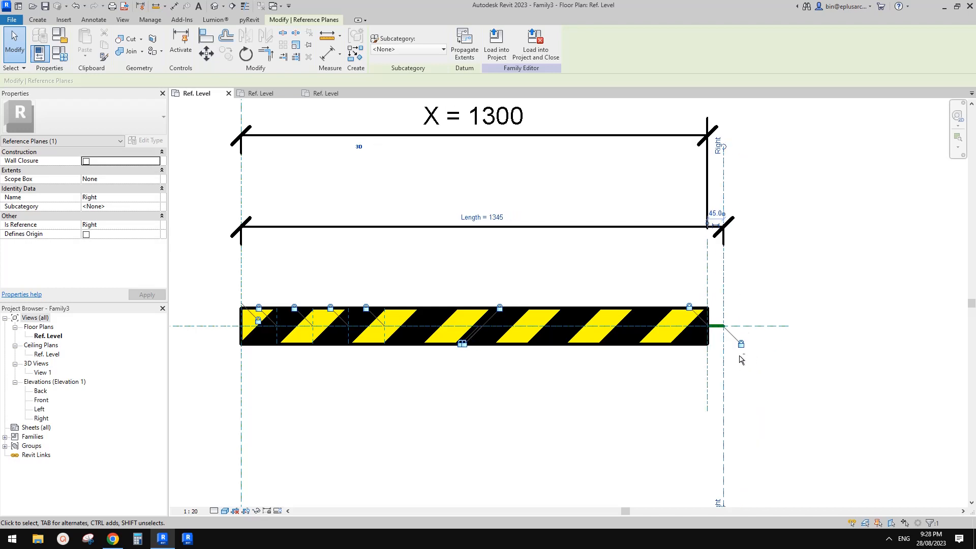
{"action": "key", "text": "Left"}
{"action": "key", "text": "Left"}
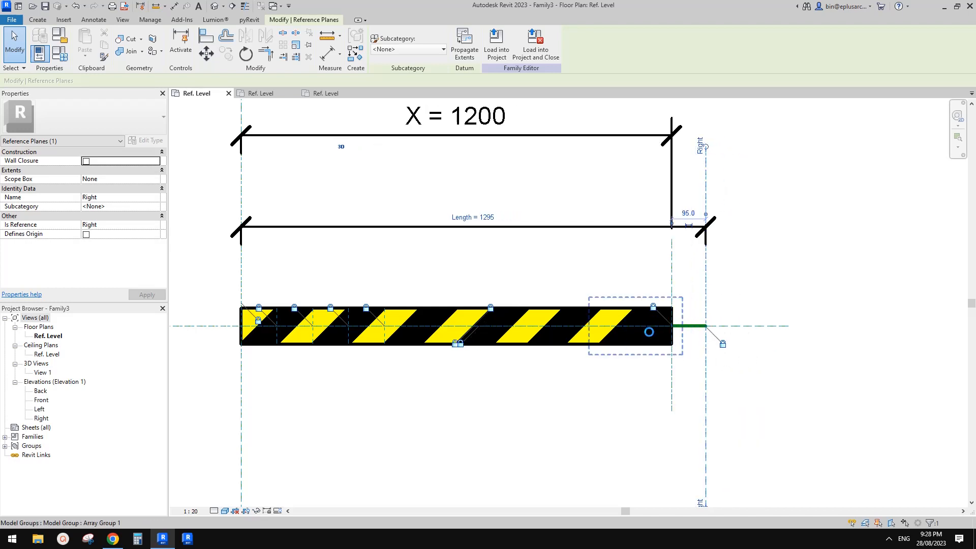
{"action": "key", "text": "Left"}
{"action": "key", "text": "Left"}
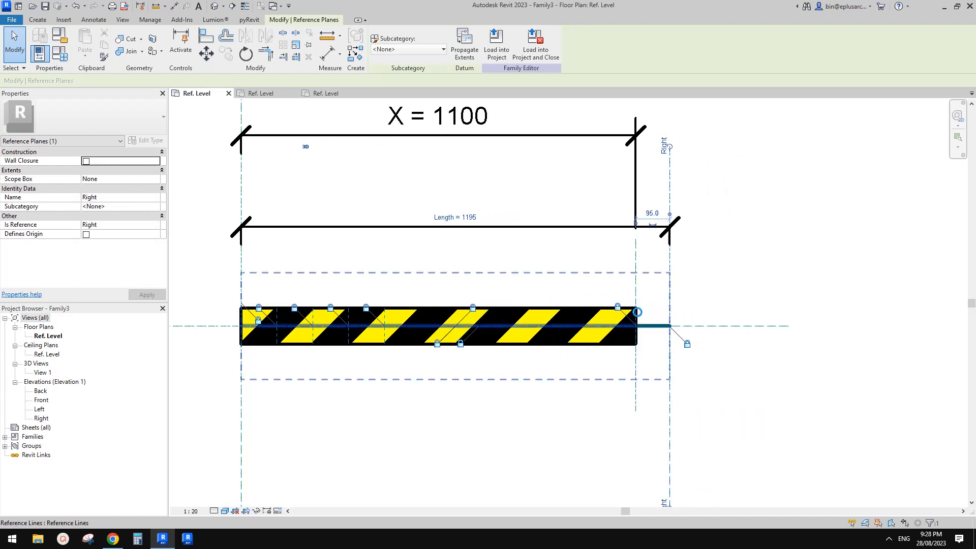
{"action": "key", "text": "Left"}
{"action": "key", "text": "Left"}
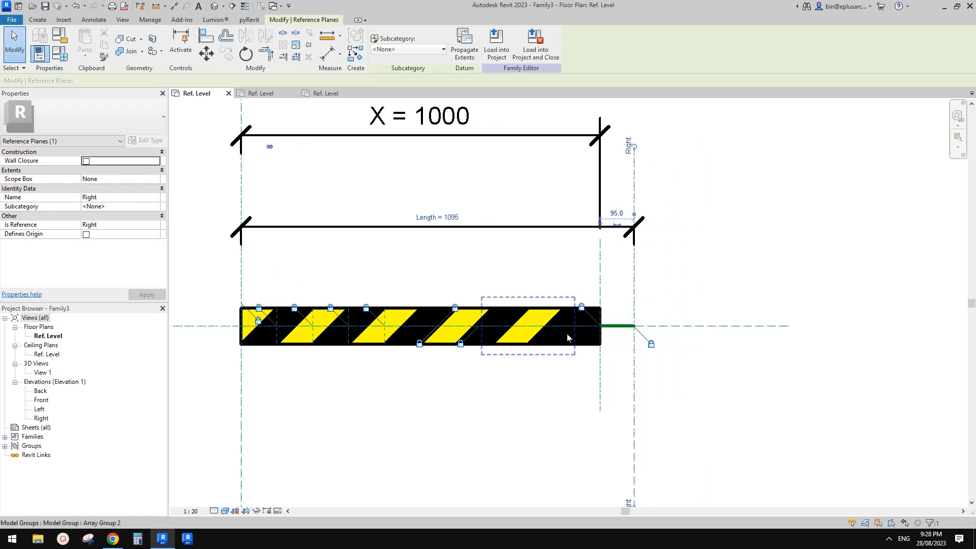
- Copy the black end triangle to an empty spot just below the striped band
{"action": "middle_click_drag", "start_coordinate": [569, 342], "coordinate": [641, 333]}
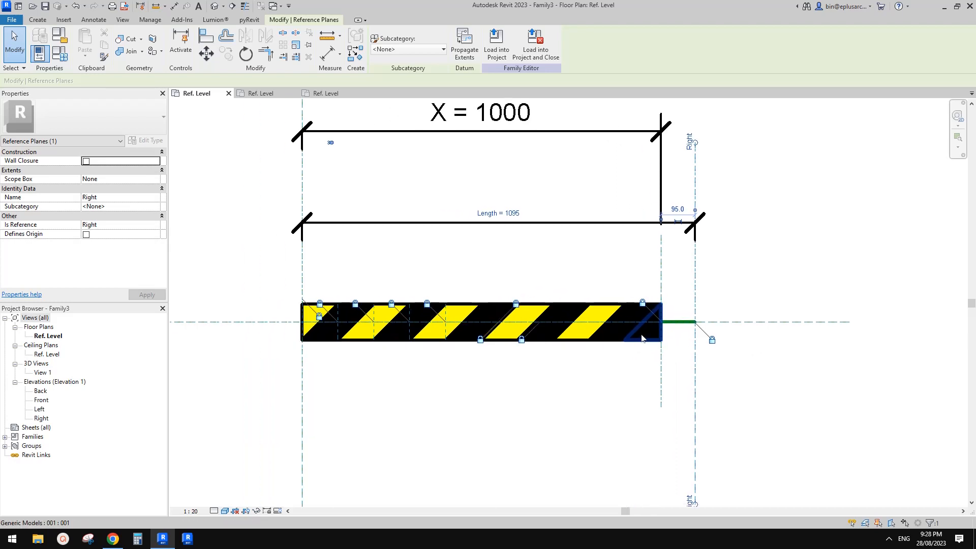
{"action": "key", "text": "Escape"}
{"action": "left_click", "coordinate": [659, 335]}
{"action": "scroll", "coordinate": [660, 333], "scroll_direction": "up", "scroll_amount": 1}
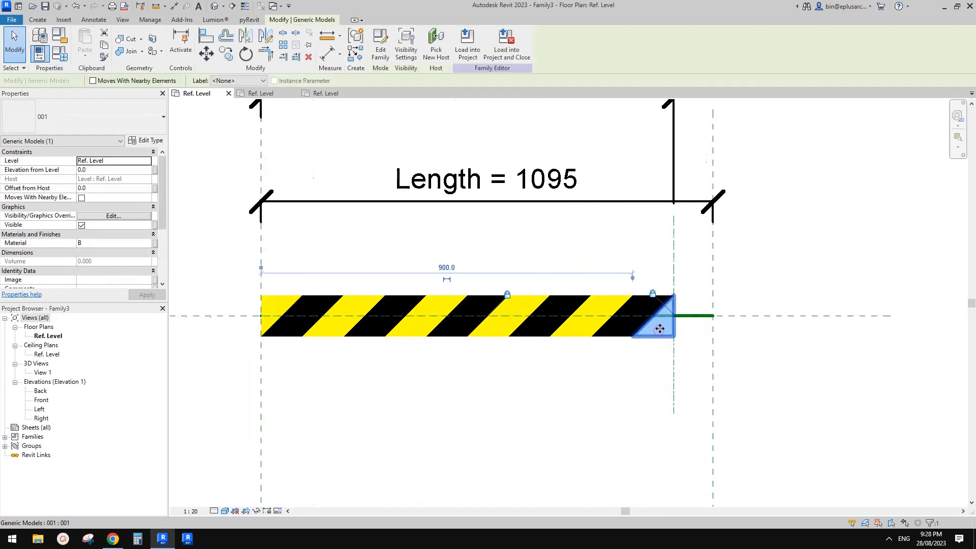
{"action": "key", "text": "m"}
{"action": "key", "text": "v"}
{"action": "left_click", "coordinate": [660, 327]}
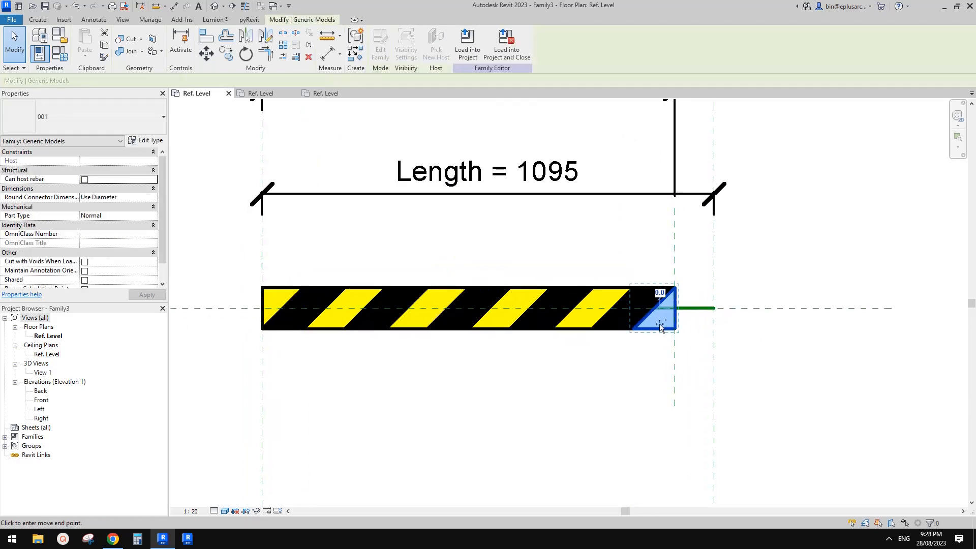
{"action": "left_click", "coordinate": [640, 381]}
{"action": "key", "text": "Escape"}
- Set the material of the copied triangle to Y
{"action": "left_click", "coordinate": [652, 373]}
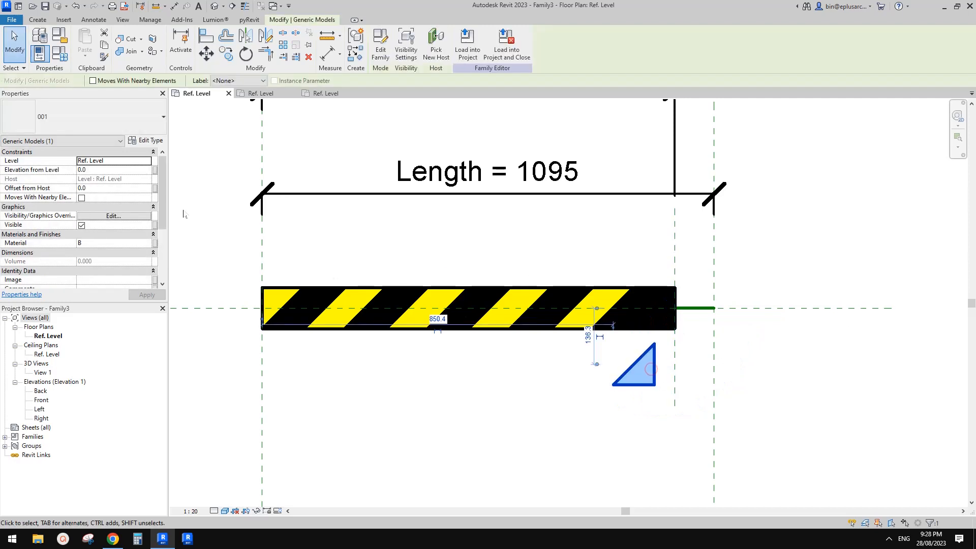
{"action": "left_click", "coordinate": [116, 246]}
{"action": "left_click", "coordinate": [274, 220]}
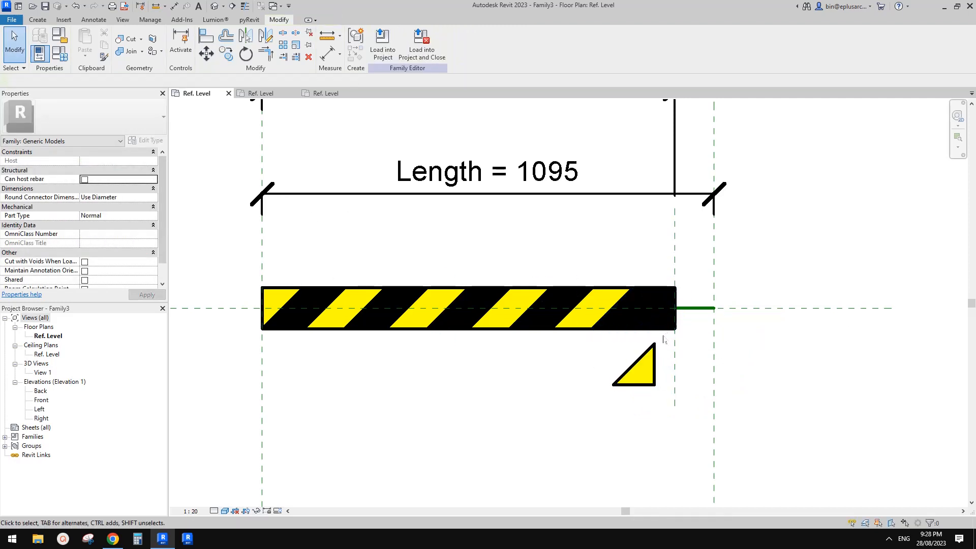
- Associate the black end triangle's visibility with a new Yes/No instance parameter named VY
{"action": "scroll", "coordinate": [666, 327], "scroll_direction": "up", "scroll_amount": 3}
{"action": "left_click", "coordinate": [669, 315]}
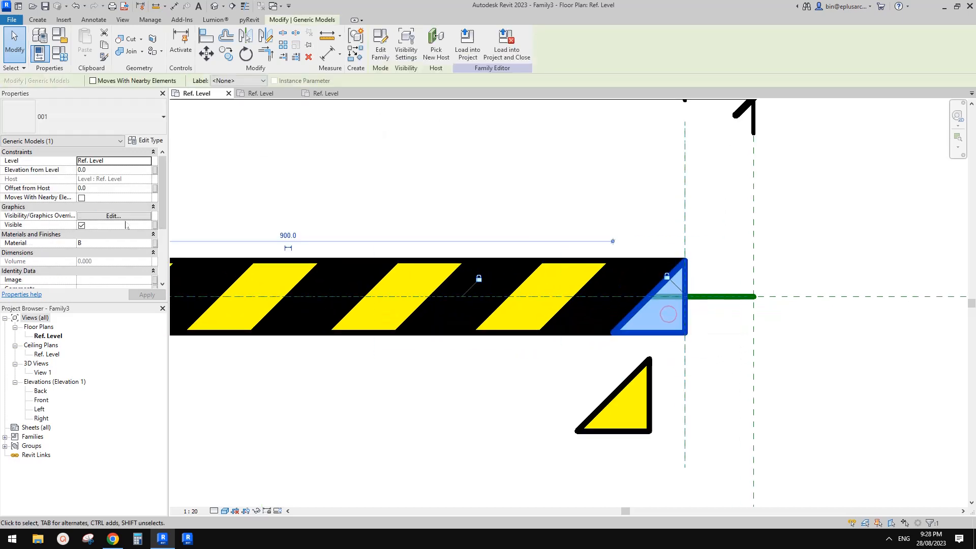
{"action": "left_click", "coordinate": [155, 225]}
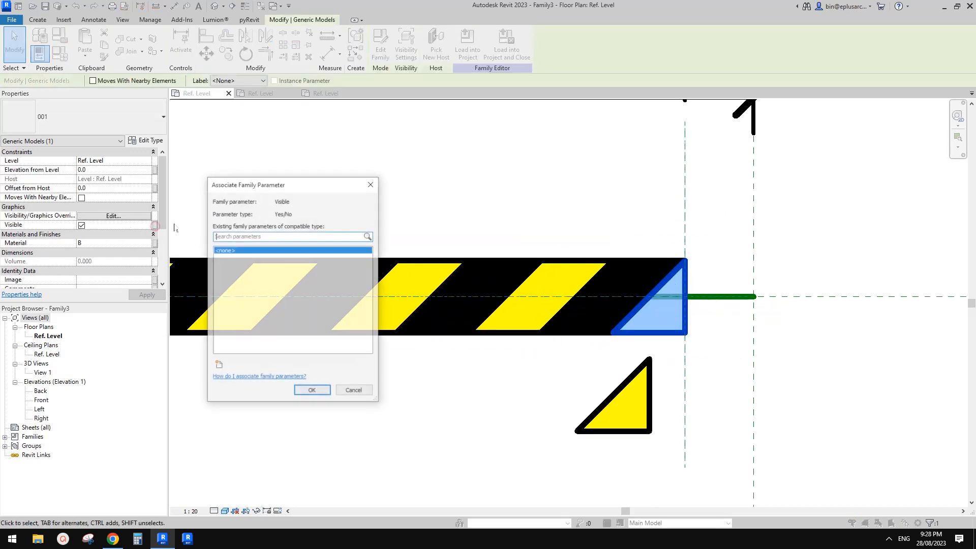
{"action": "left_click", "coordinate": [219, 364]}
{"action": "type", "text": "Y"}
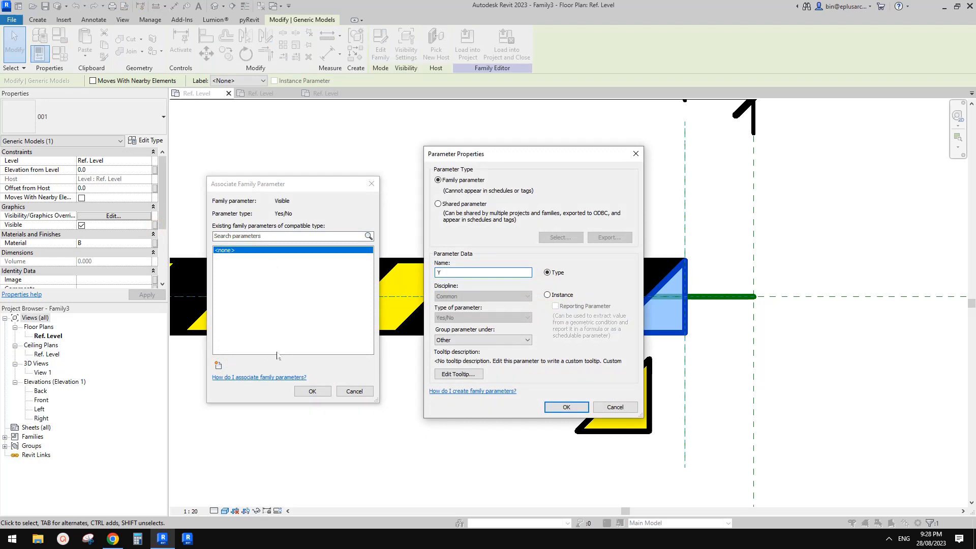
{"action": "type", "text": "V"}
{"action": "left_click_drag", "start_coordinate": [456, 274], "coordinate": [438, 273]}
{"action": "type", "text": "V"}
{"action": "left_click", "coordinate": [547, 295]}
{"action": "left_click", "coordinate": [565, 406]}
{"action": "left_click", "coordinate": [312, 391]}
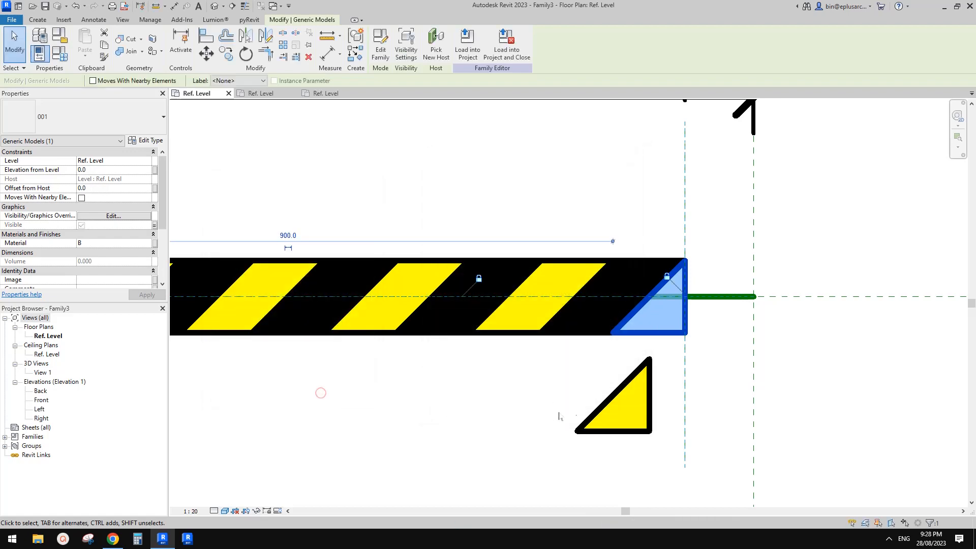
- Associate the visibility of the yellow triangle below the band with the existing parameter VY
{"action": "key", "text": "Escape"}
{"action": "left_click", "coordinate": [670, 330]}
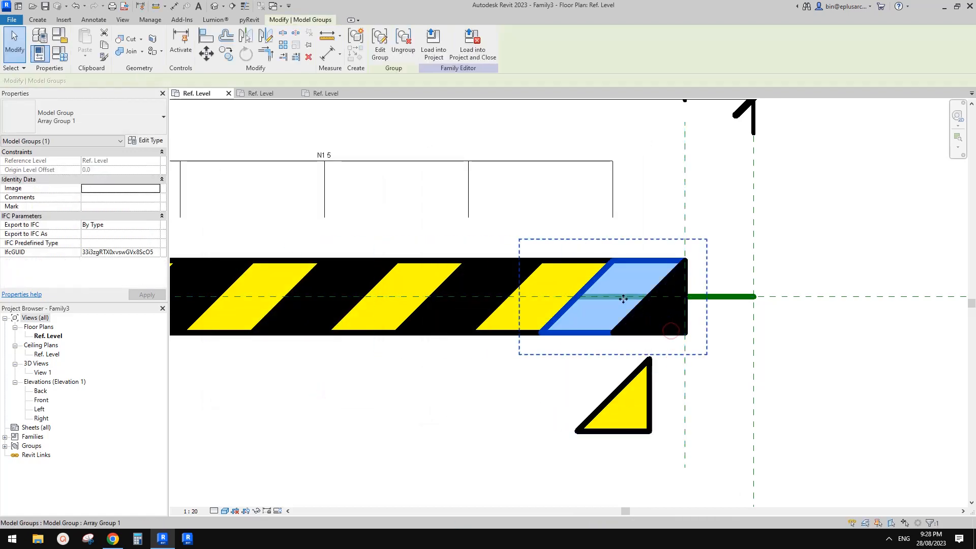
{"action": "left_click", "coordinate": [478, 279]}
{"action": "left_click", "coordinate": [621, 406]}
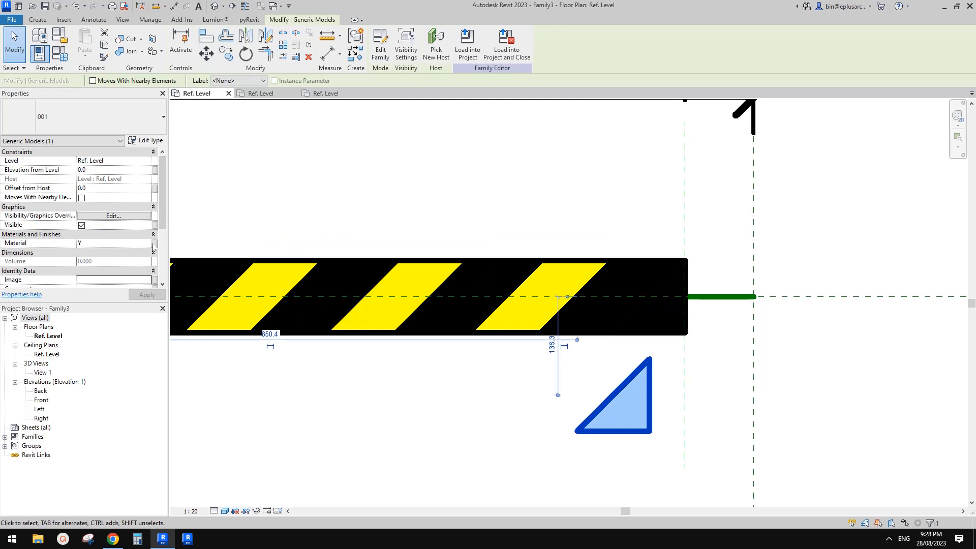
{"action": "left_click", "coordinate": [154, 225]}
{"action": "left_click", "coordinate": [241, 257]}
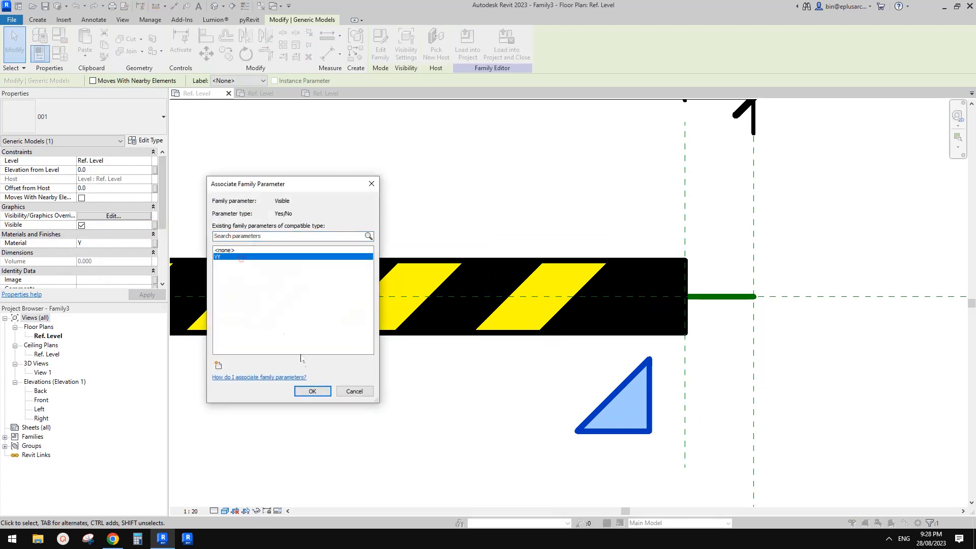
{"action": "left_click", "coordinate": [312, 391]}
- Reassign the black end triangle's visibility to a new Yes/No instance parameter named VB
{"action": "left_click", "coordinate": [667, 308]}
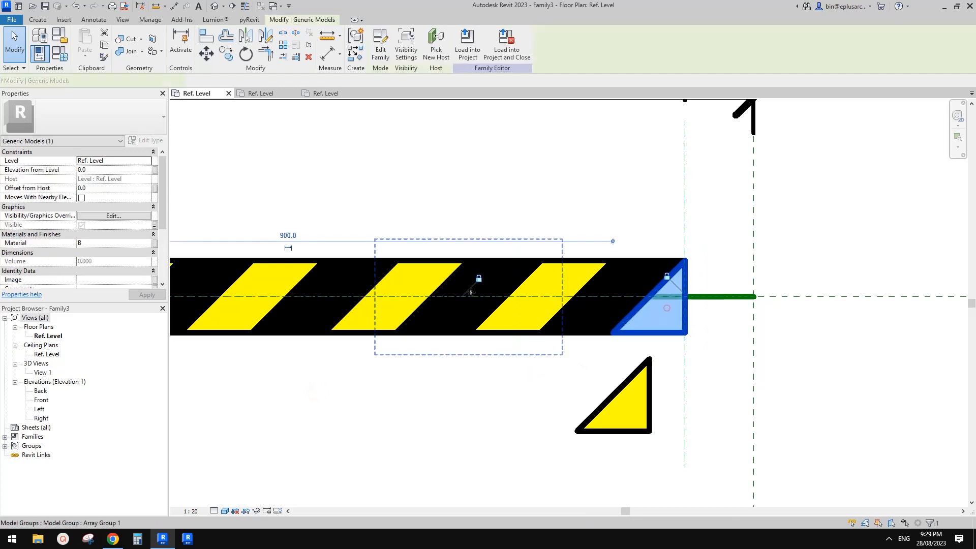
{"action": "left_click", "coordinate": [154, 226]}
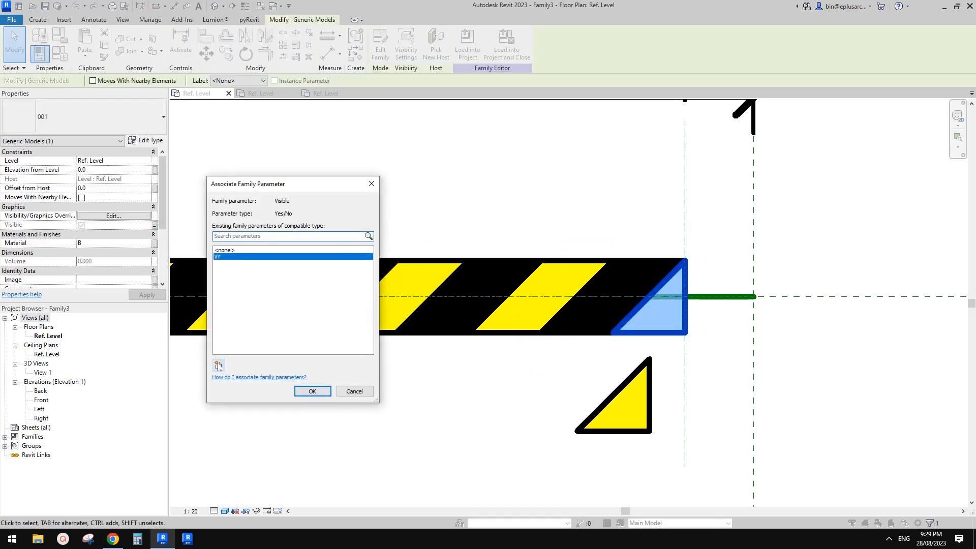
{"action": "left_click", "coordinate": [218, 364]}
{"action": "type", "text": "VB"}
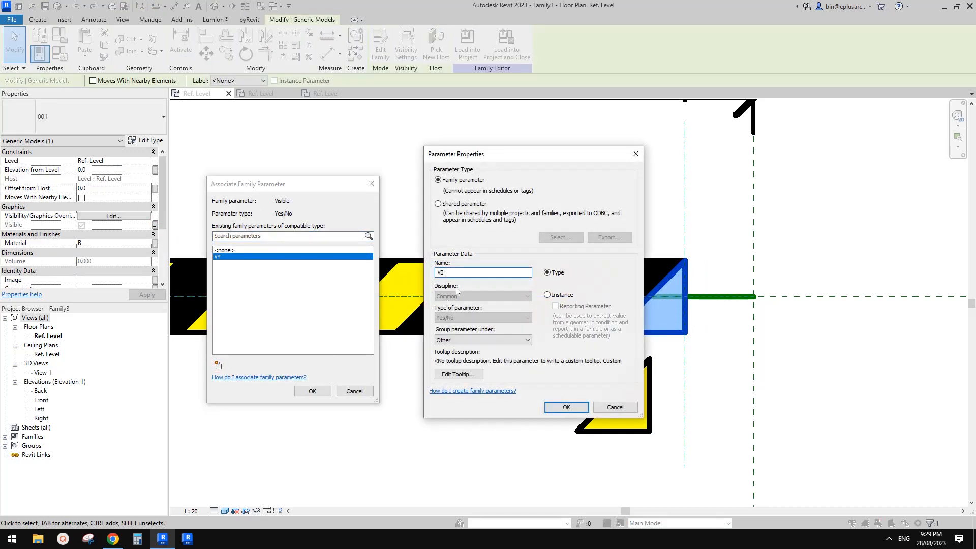
{"action": "left_click", "coordinate": [547, 295]}
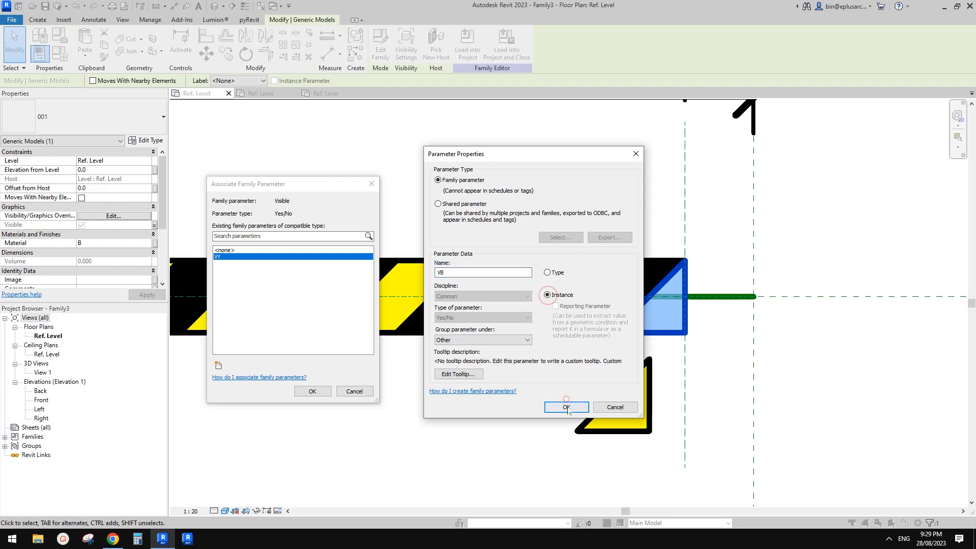
{"action": "left_click", "coordinate": [566, 405]}
{"action": "left_click", "coordinate": [318, 392]}
{"action": "left_click", "coordinate": [307, 390]}
- Move the yellow triangle outward below the band's end, then align it with the horizontal reference line and lock the alignment
{"action": "middle_click_drag", "start_coordinate": [657, 429], "coordinate": [596, 379]}
{"action": "left_click_drag", "start_coordinate": [596, 379], "coordinate": [651, 364]}
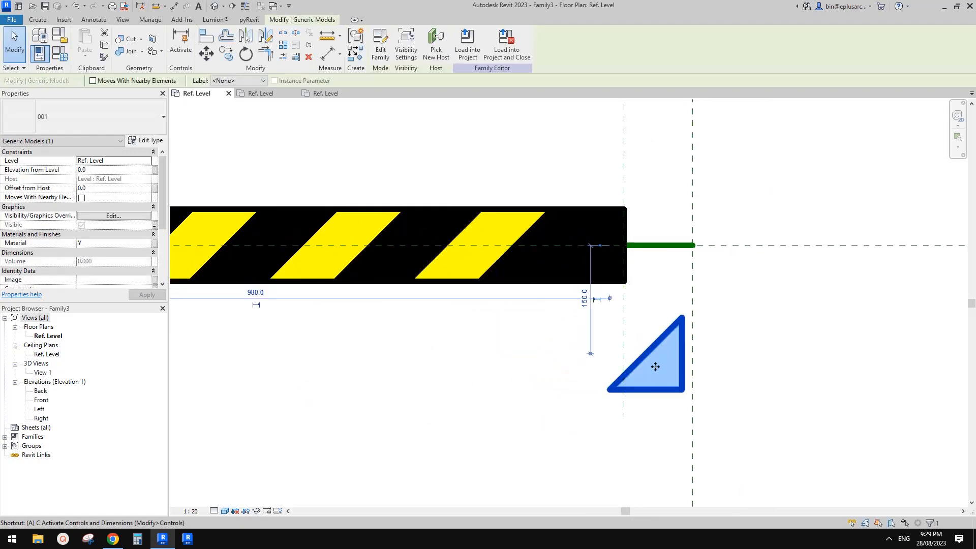
{"action": "key", "text": "a"}
{"action": "key", "text": "l"}
{"action": "left_click", "coordinate": [672, 248]}
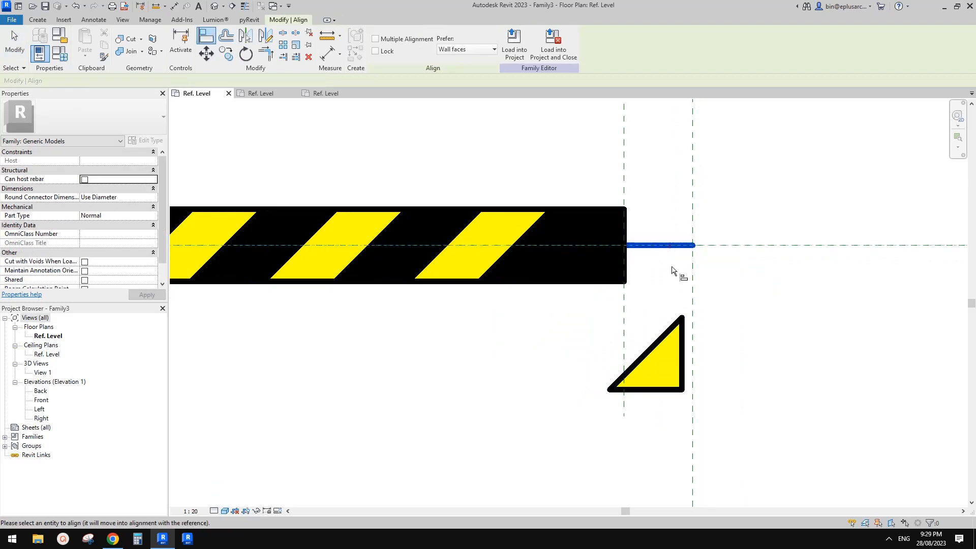
{"action": "left_click", "coordinate": [665, 354]}
{"action": "left_click", "coordinate": [449, 228]}
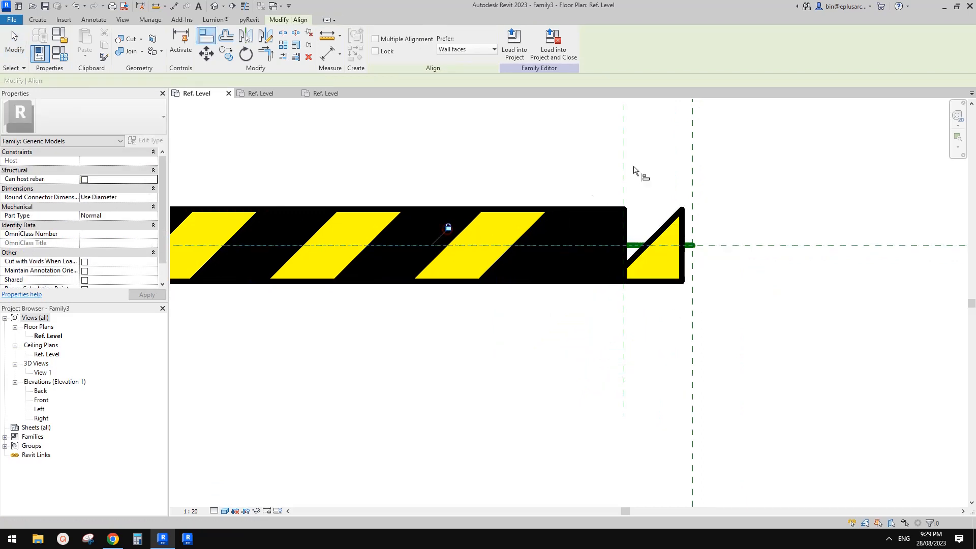
- Align the yellow triangle's vertical edge to the reference plane at the end of X and lock it
{"action": "left_click", "coordinate": [623, 128]}
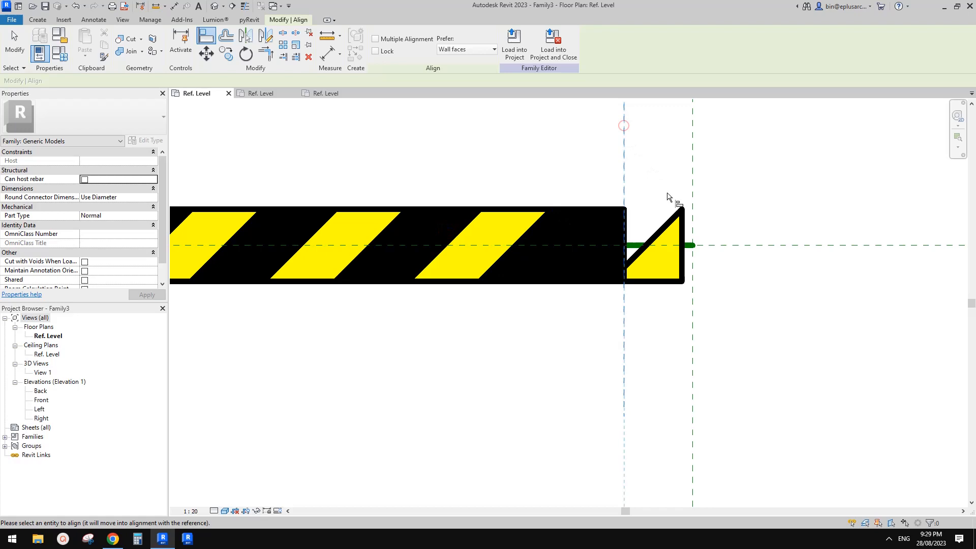
{"action": "left_click", "coordinate": [682, 223]}
{"action": "left_click", "coordinate": [606, 241]}
{"action": "scroll", "coordinate": [633, 314], "scroll_direction": "down", "scroll_amount": 1}
{"action": "middle_click_drag", "start_coordinate": [633, 314], "coordinate": [809, 356]}
{"action": "key", "text": "Escape"}
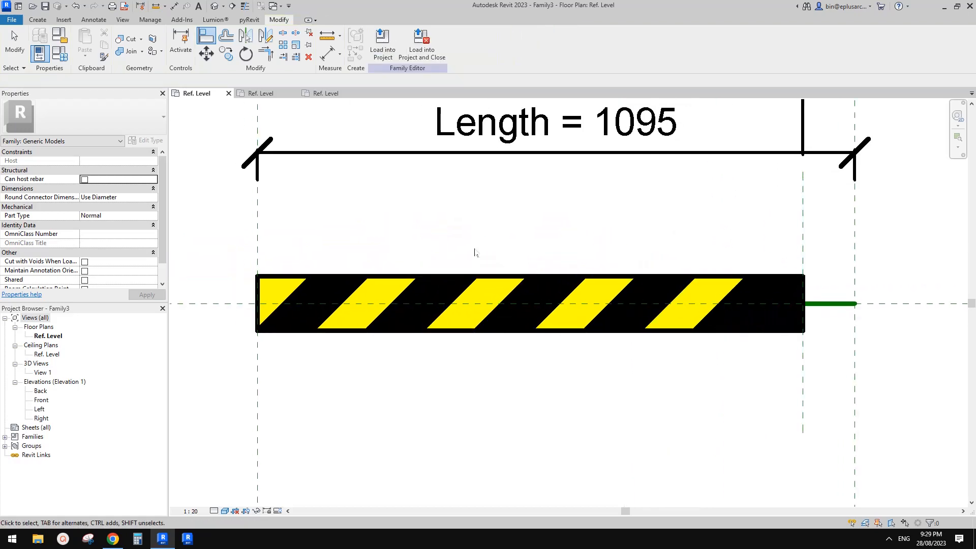
- Set the formula of VB to N1 = N2 and the formula of VY to not(VB) in the family types
{"action": "left_click", "coordinate": [59, 53]}
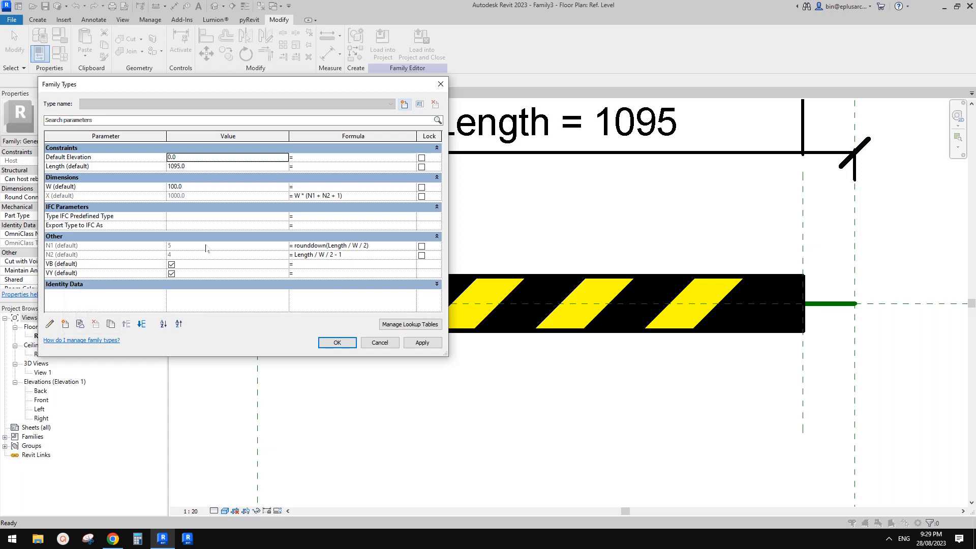
{"action": "left_click", "coordinate": [303, 265]}
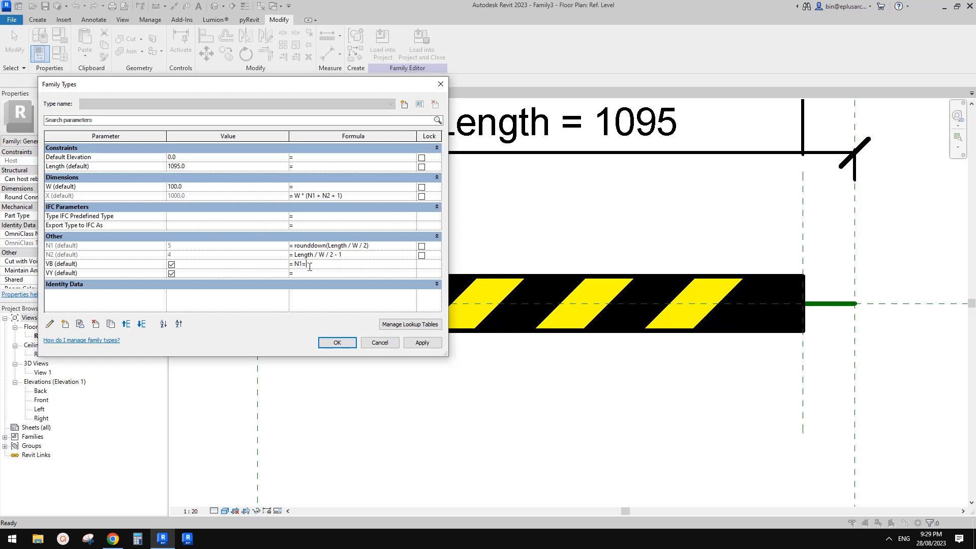
{"action": "left_click", "coordinate": [302, 274]}
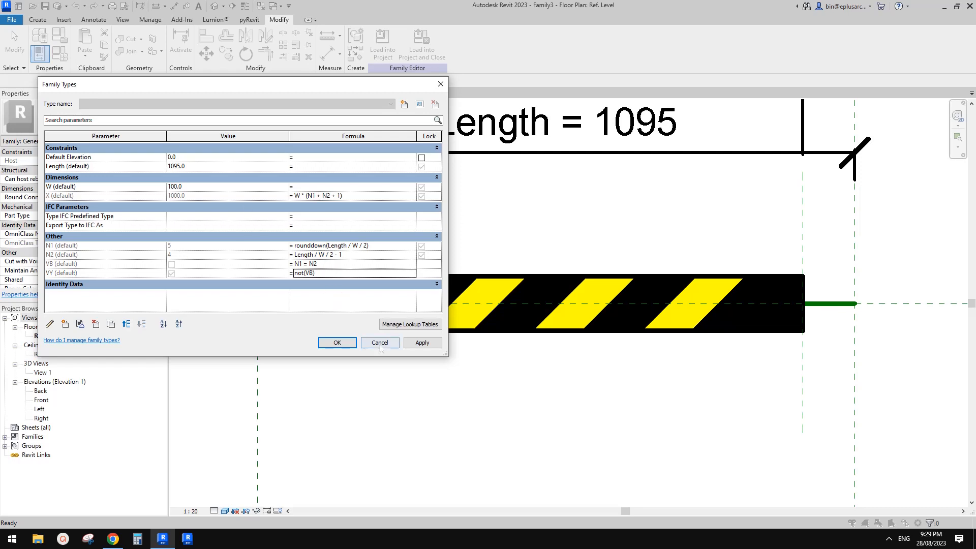
{"action": "left_click", "coordinate": [422, 344]}
{"action": "left_click", "coordinate": [337, 343]}
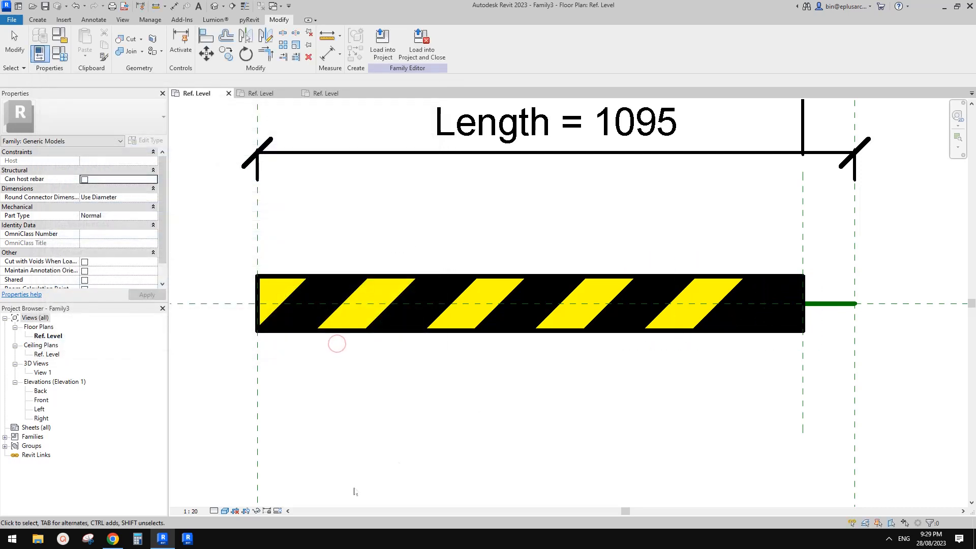
- Turn on Preview Visibility for the family's reference level plan
{"action": "left_click", "coordinate": [279, 510]}
{"action": "left_click", "coordinate": [312, 492]}
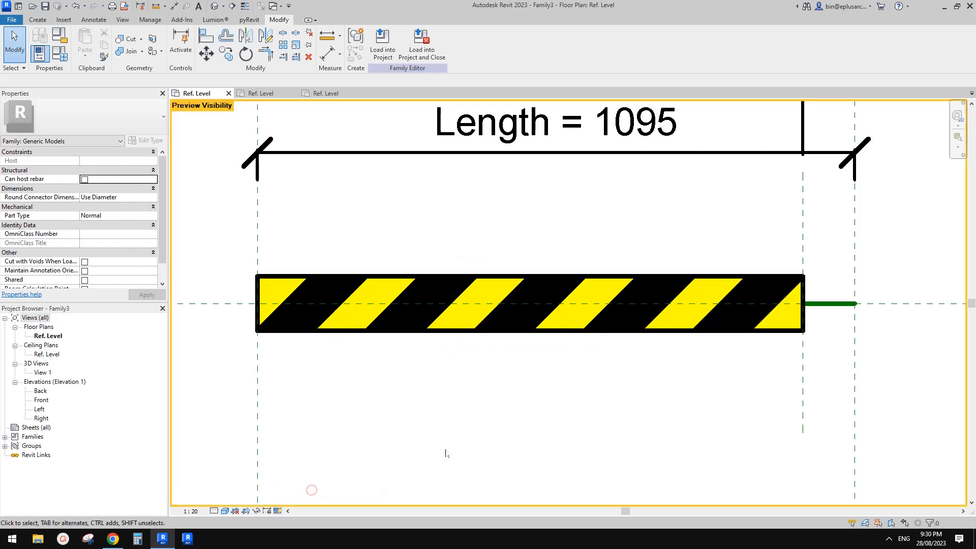
{"action": "scroll", "coordinate": [659, 367], "scroll_direction": "down", "scroll_amount": 2}
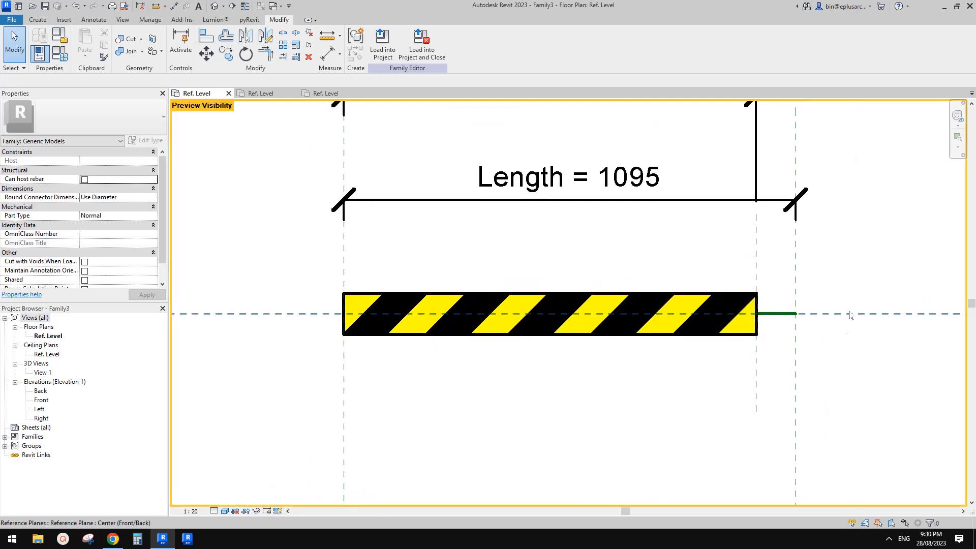
- Nudge the reference plane at the end of Length inward step by step until Length is 795, testing the end triangles
{"action": "left_click", "coordinate": [795, 369]}
{"action": "middle_click_drag", "start_coordinate": [782, 349], "coordinate": [771, 339]}
{"action": "key", "text": "Left"}
{"action": "key", "text": "Left"}
{"action": "key", "text": "Left"}
{"action": "key", "text": "Left"}
{"action": "key", "text": "Left"}
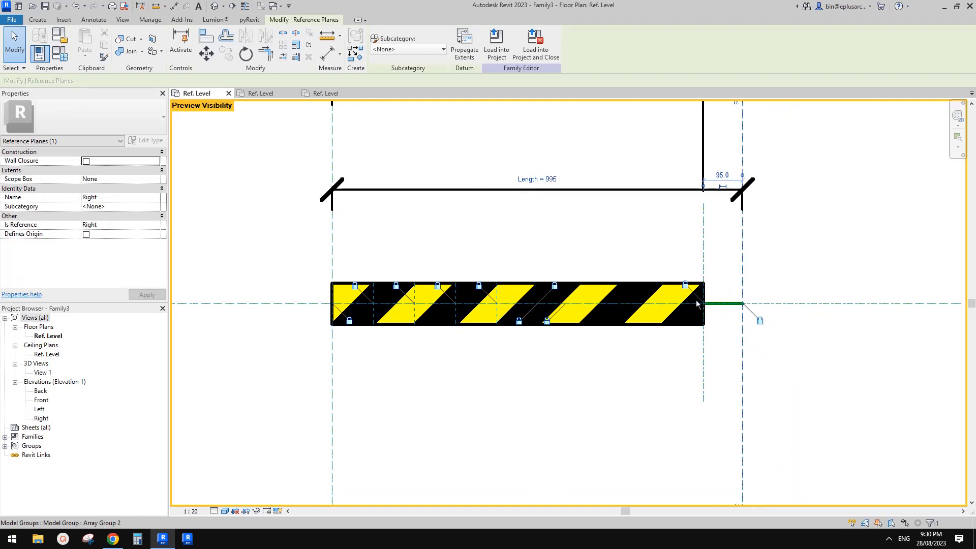
{"action": "key", "text": "Left"}
{"action": "key", "text": "Left"}
{"action": "key", "text": "Left"}
{"action": "key", "text": "Left"}
{"action": "key", "text": "Left"}
{"action": "key", "text": "Left"}
{"action": "key", "text": "Left"}
{"action": "key", "text": "Left"}
{"action": "key", "text": "Left"}
{"action": "key", "text": "Left"}
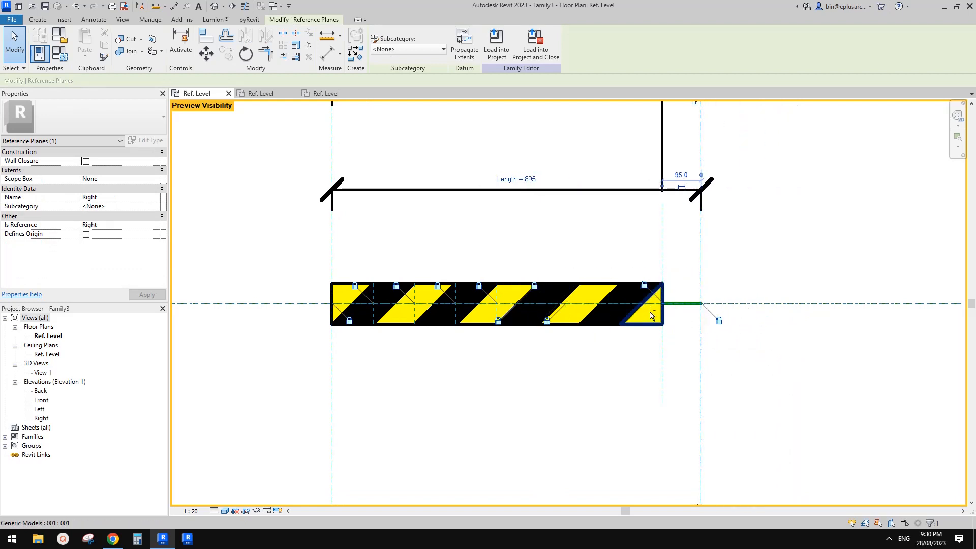
{"action": "key", "text": "Left"}
{"action": "key", "text": "Left"}
{"action": "key", "text": "Left"}
{"action": "key", "text": "Left"}
{"action": "key", "text": "Left"}
{"action": "key", "text": "Left"}
{"action": "key", "text": "Left"}
{"action": "key", "text": "Left"}
{"action": "key", "text": "Left"}
{"action": "key", "text": "Left"}
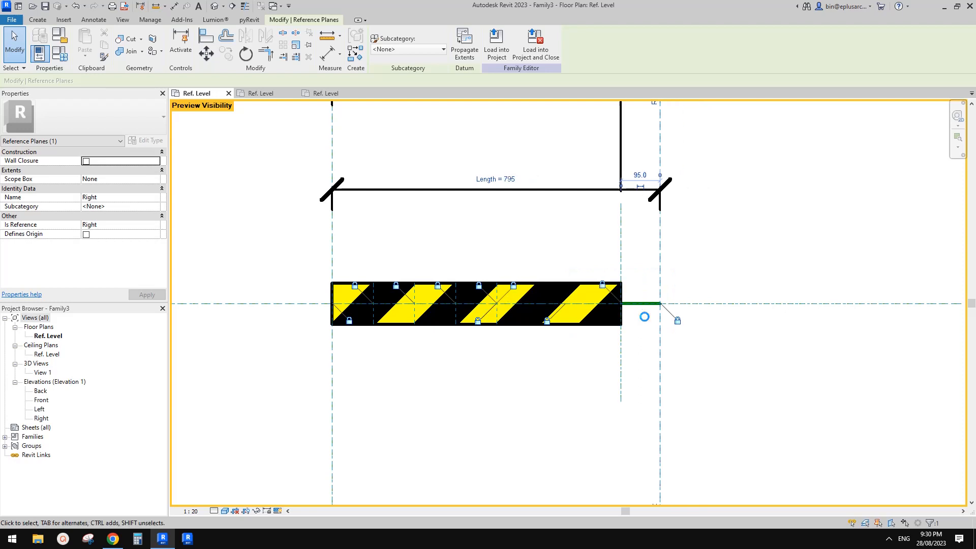
{"action": "scroll", "coordinate": [593, 257], "scroll_direction": "down", "scroll_amount": 3}
{"action": "left_click", "coordinate": [624, 309]}
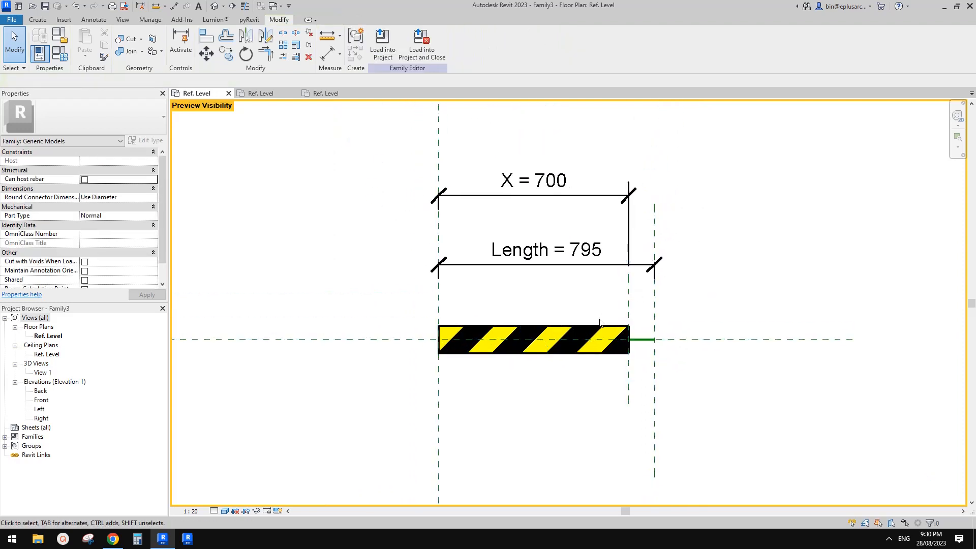
- Create a new project from the Architectural Template
{"action": "scroll", "coordinate": [597, 311], "scroll_direction": "up", "scroll_amount": 2}
{"action": "middle_click_drag", "start_coordinate": [270, 143], "coordinate": [276, 147]}
{"action": "left_click", "coordinate": [12, 20]}
{"action": "left_click", "coordinate": [63, 58]}
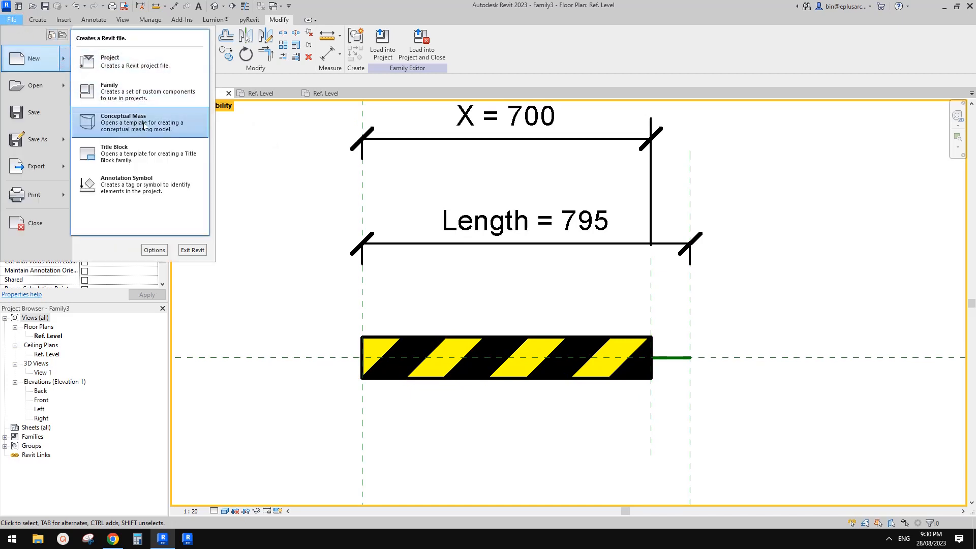
{"action": "left_click", "coordinate": [391, 124]}
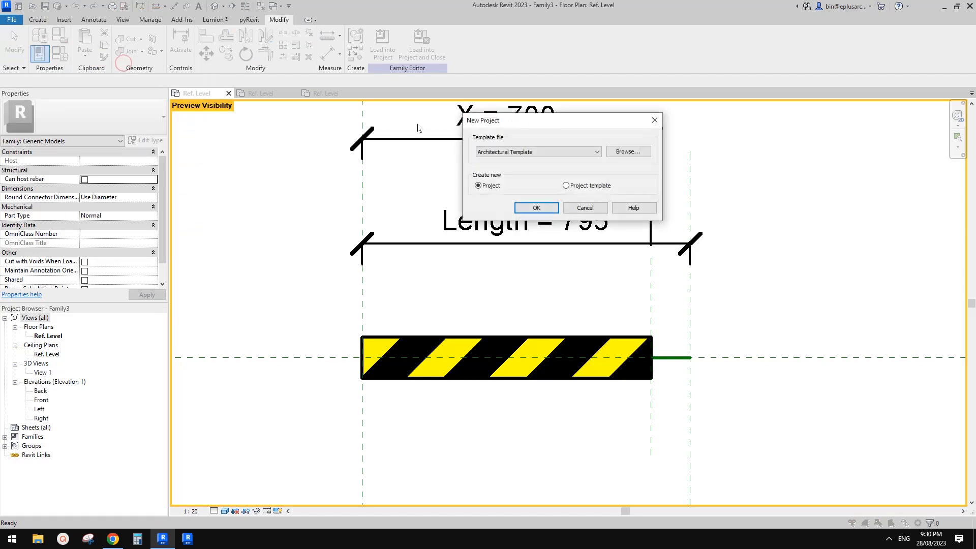
{"action": "left_click", "coordinate": [537, 209]}
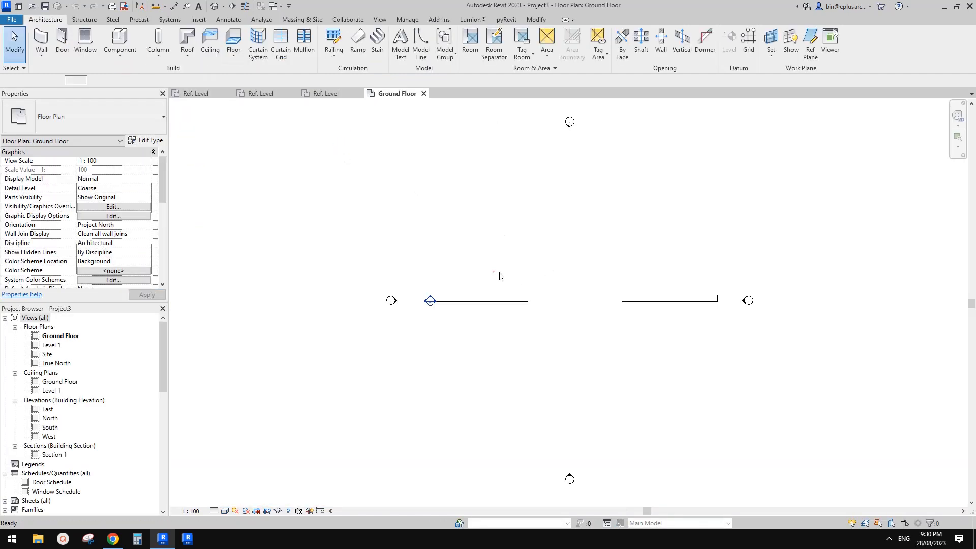
- Draw a straight horizontal wall above the section line on the Ground Floor plan
{"action": "left_click", "coordinate": [493, 272]}
{"action": "left_click", "coordinate": [635, 271]}
{"action": "key", "text": "Escape"}
{"action": "key", "text": "Escape"}
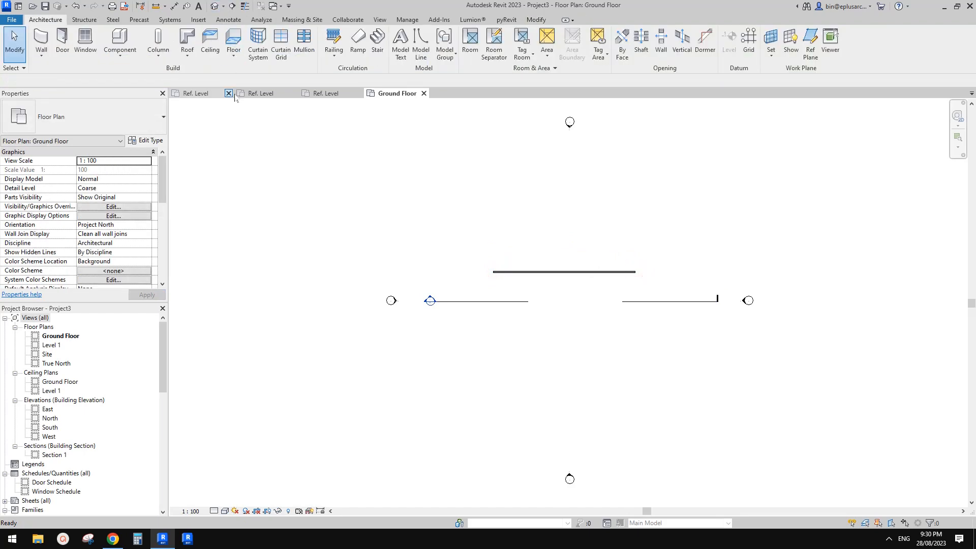
- Load the hazard stripe family into the new project, leaving the other open families out
{"action": "left_click", "coordinate": [200, 93]}
{"action": "left_click", "coordinate": [382, 45]}
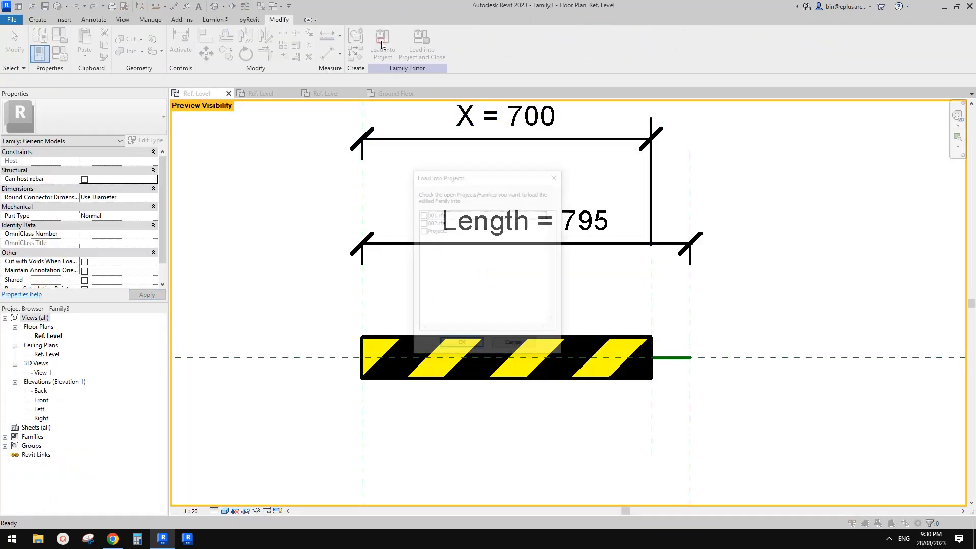
{"action": "left_click", "coordinate": [422, 231]}
{"action": "left_click", "coordinate": [461, 345]}
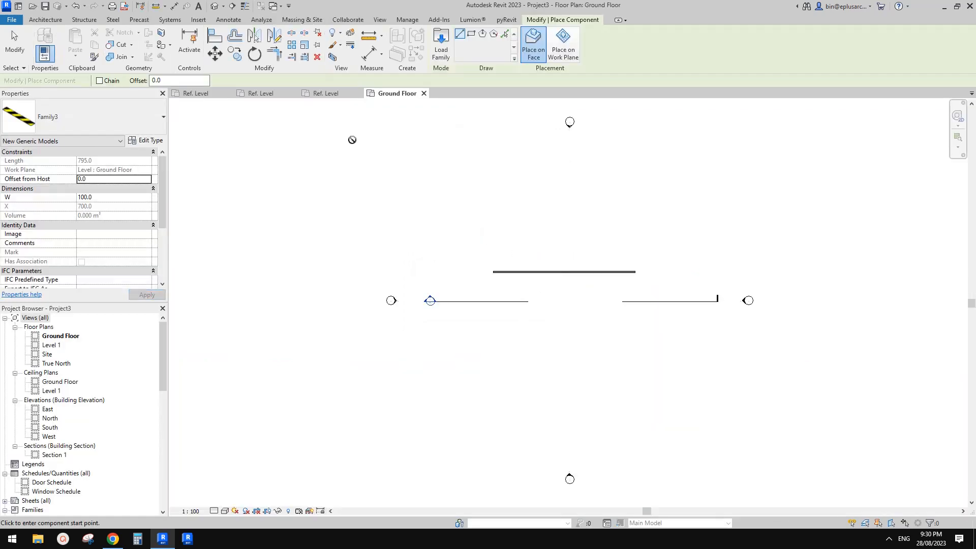
- Place a sloping hazard stripe about 7599 mm long on the wall's front face in the 3D view
{"action": "left_click", "coordinate": [215, 7]}
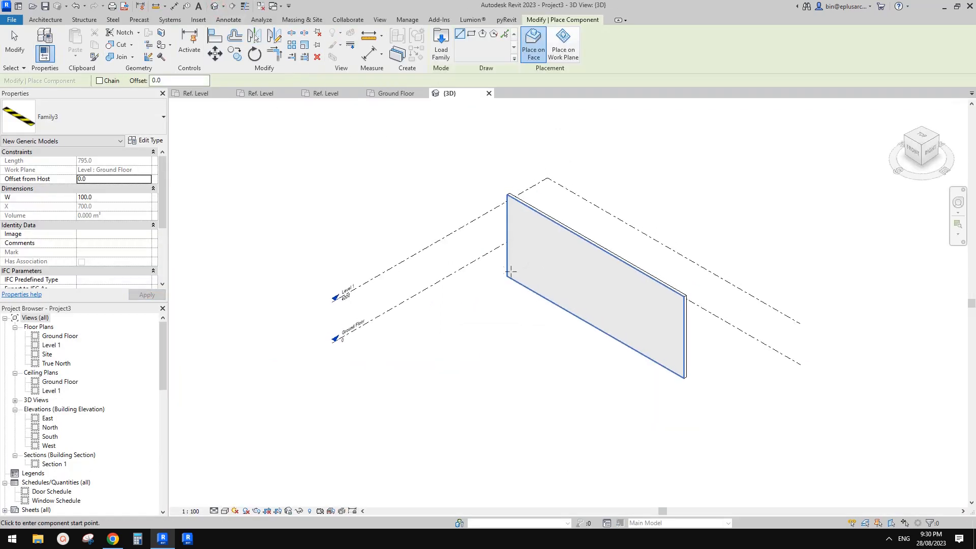
{"action": "scroll", "coordinate": [500, 279], "scroll_direction": "up", "scroll_amount": 2}
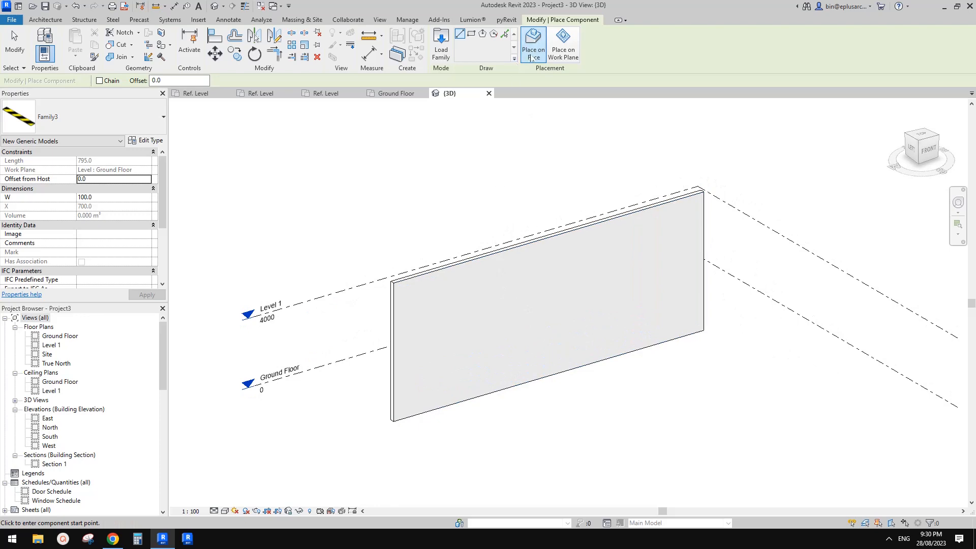
{"action": "scroll", "coordinate": [544, 340], "scroll_direction": "up", "scroll_amount": 4}
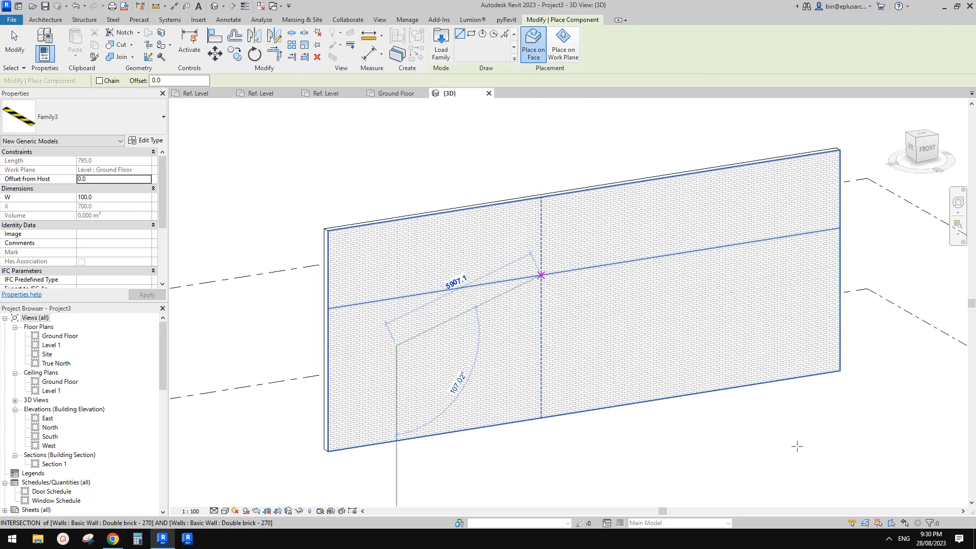
{"action": "left_click", "coordinate": [583, 260]}
{"action": "key", "text": "Escape"}
{"action": "key", "text": "Escape"}
{"action": "scroll", "coordinate": [418, 322], "scroll_direction": "up", "scroll_amount": 3}
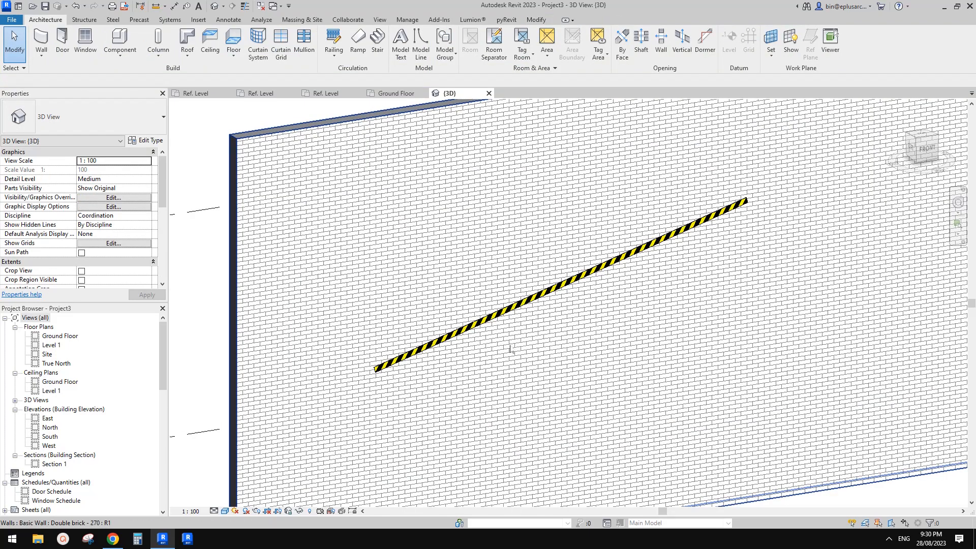
- Place three similar horizontal stripes on the wall, two above the sloping one about 900 and 1800 mm long and one below it
{"action": "scroll", "coordinate": [511, 349], "scroll_direction": "up", "scroll_amount": 1}
{"action": "left_click", "coordinate": [528, 299]}
{"action": "scroll", "coordinate": [528, 300], "scroll_direction": "up", "scroll_amount": 1}
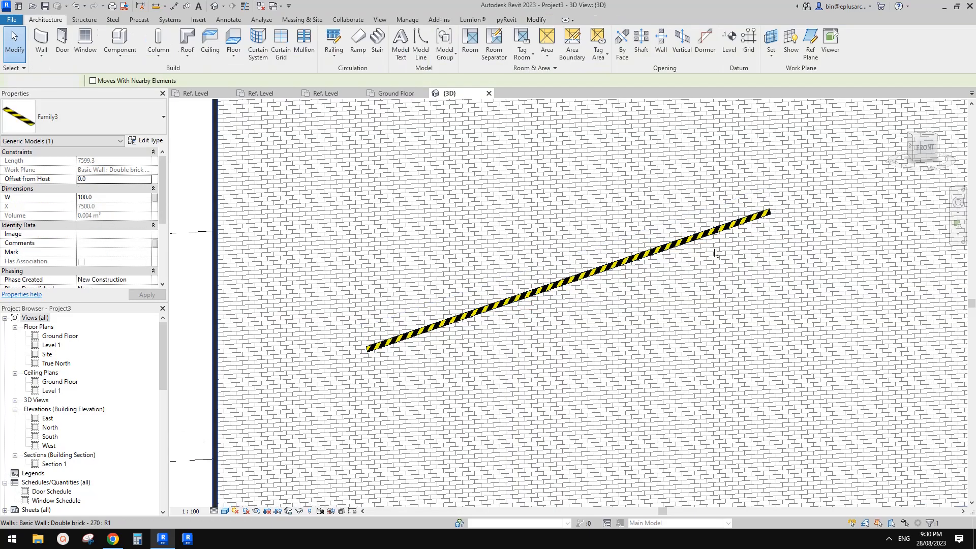
{"action": "key", "text": "c"}
{"action": "key", "text": "s"}
{"action": "left_click", "coordinate": [411, 197]}
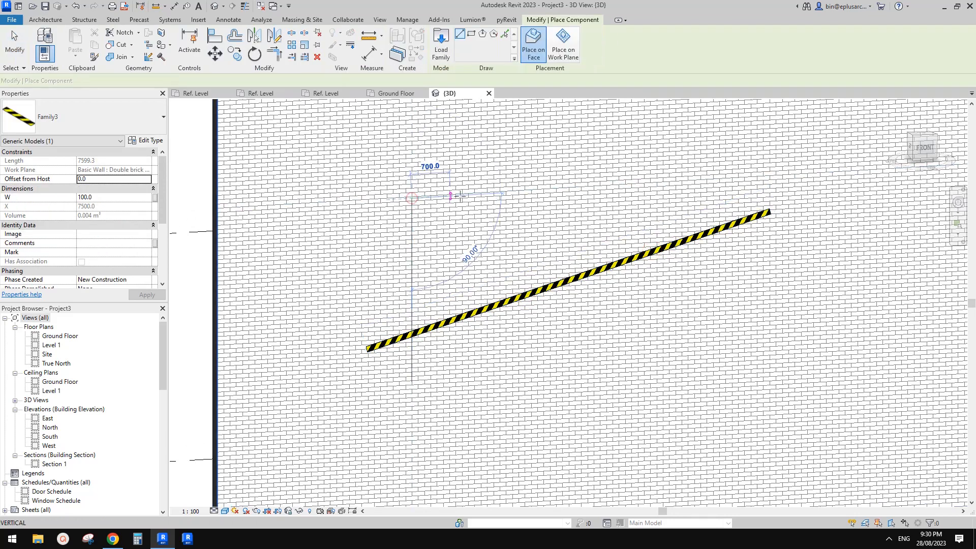
{"action": "left_click", "coordinate": [461, 195]}
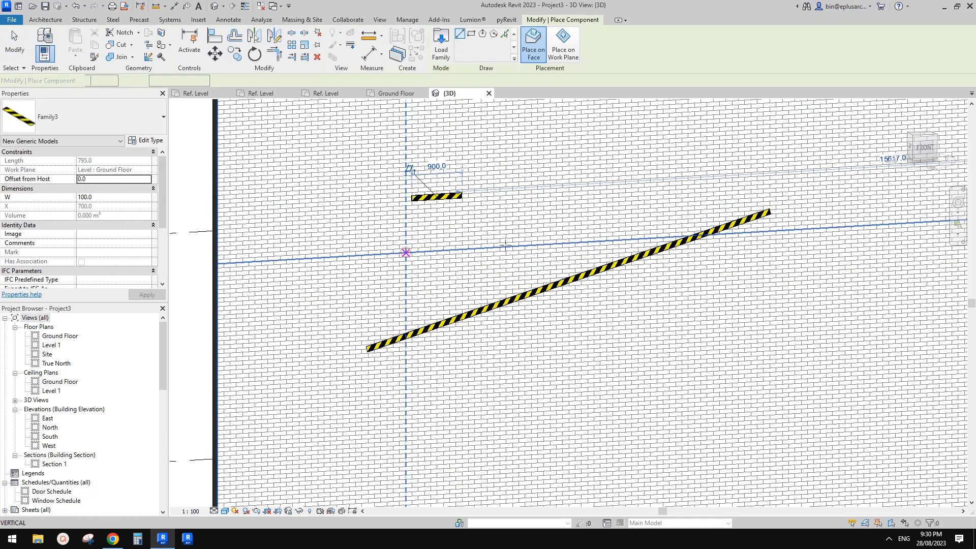
{"action": "left_click", "coordinate": [405, 251]}
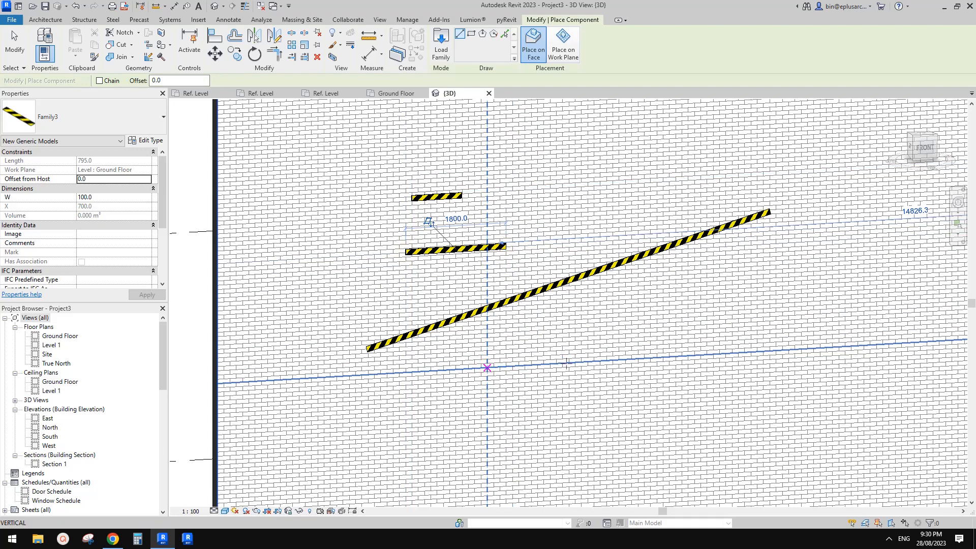
{"action": "key", "text": "Escape"}
{"action": "key", "text": "Escape"}
- Set the W of the long sloping stripe to 300
{"action": "left_click", "coordinate": [600, 269]}
{"action": "middle_click_drag", "start_coordinate": [623, 247], "coordinate": [622, 249]}
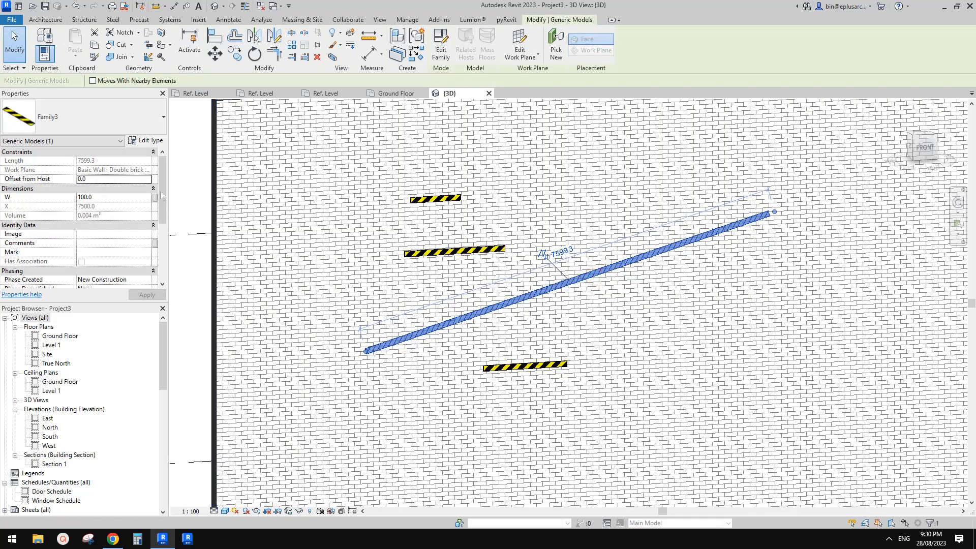
{"action": "left_click", "coordinate": [124, 200]}
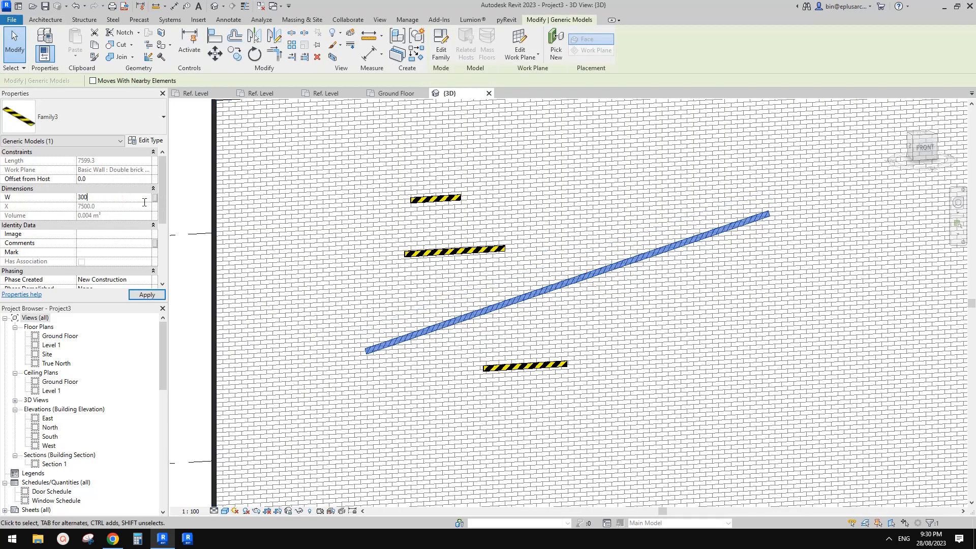
{"action": "key", "text": "Escape"}
{"action": "middle_click_drag", "start_coordinate": [759, 278], "coordinate": [751, 279]}
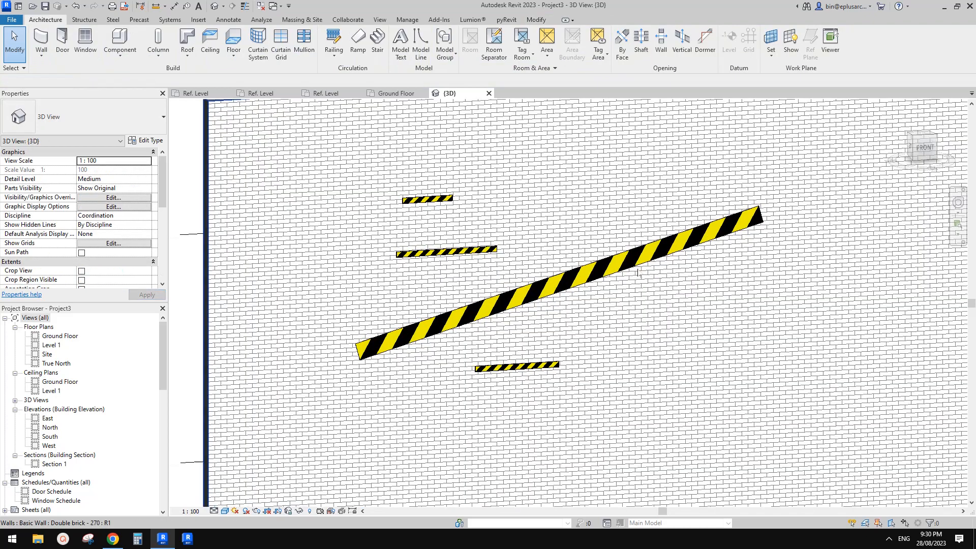
- Place a similar horizontal stripe with W 300, about 2200 mm long, near the wall's top edge
{"action": "left_click", "coordinate": [630, 267]}
{"action": "middle_click_drag", "start_coordinate": [631, 267], "coordinate": [597, 317]}
{"action": "key", "text": "c"}
{"action": "key", "text": "s"}
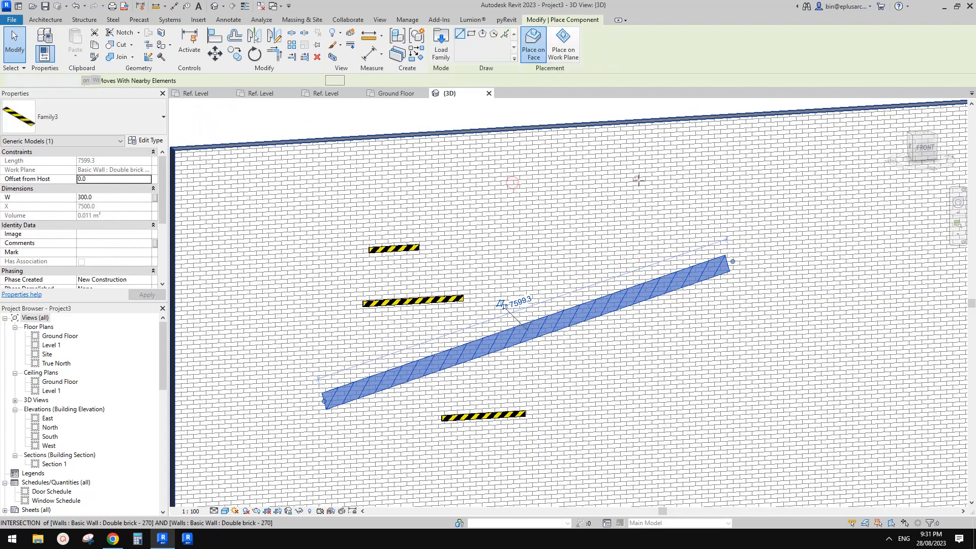
{"action": "key", "text": "Escape"}
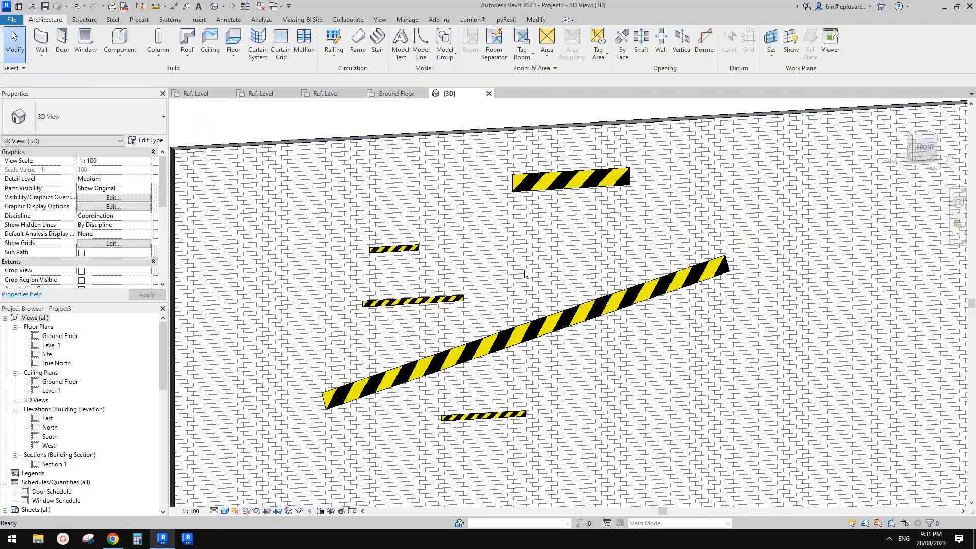
- Set the W of the 1800 mm long horizontal stripe to 200
{"action": "left_click", "coordinate": [432, 302]}
{"action": "left_click", "coordinate": [126, 198]}
{"action": "type", "text": "200.0"}
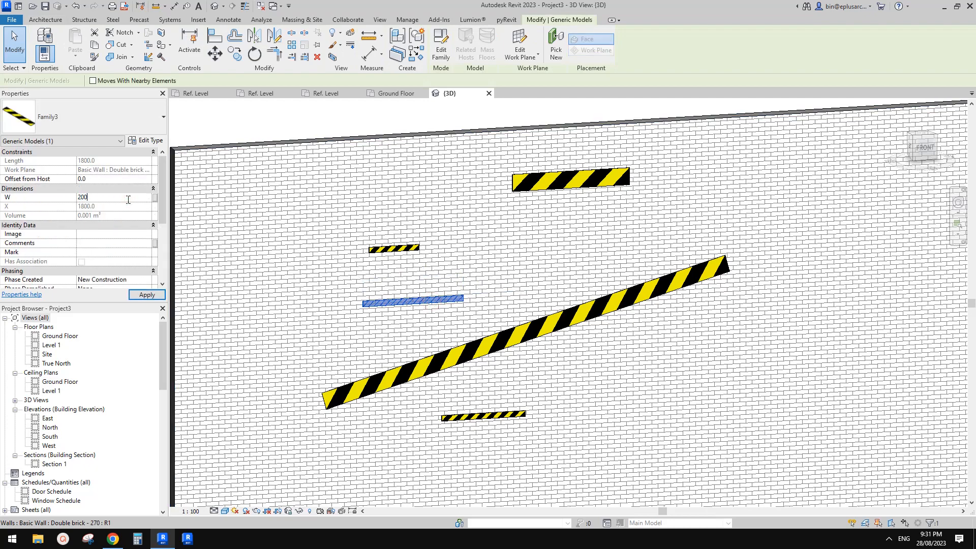
{"action": "key", "text": "Escape"}
{"action": "scroll", "coordinate": [461, 328], "scroll_direction": "up", "scroll_amount": 1}
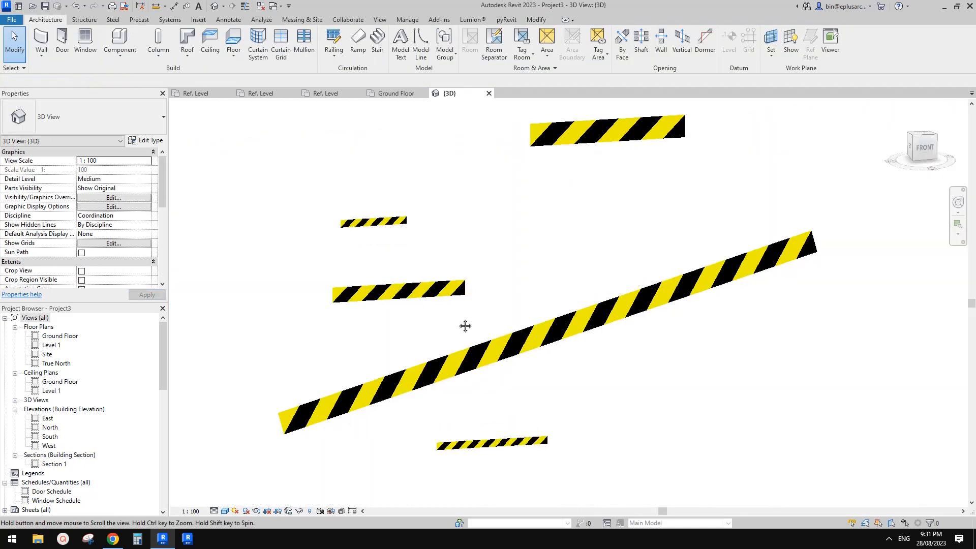
{"action": "middle_click_drag", "start_coordinate": [464, 327], "coordinate": [451, 320]}
{"action": "left_click", "coordinate": [363, 219]}
{"action": "left_click", "coordinate": [112, 199]}
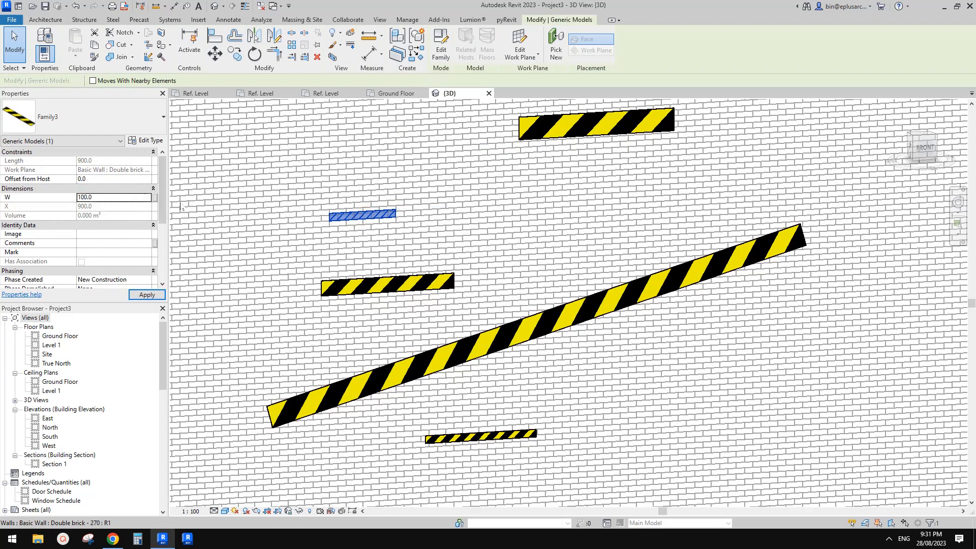
{"action": "key", "text": "Escape"}
- Try to place a very short similar stripe with W 300 on the wall just below the 2200 mm stripe
{"action": "middle_click_drag", "start_coordinate": [553, 195], "coordinate": [488, 241]}
{"action": "scroll", "coordinate": [507, 177], "scroll_direction": "up", "scroll_amount": 2}
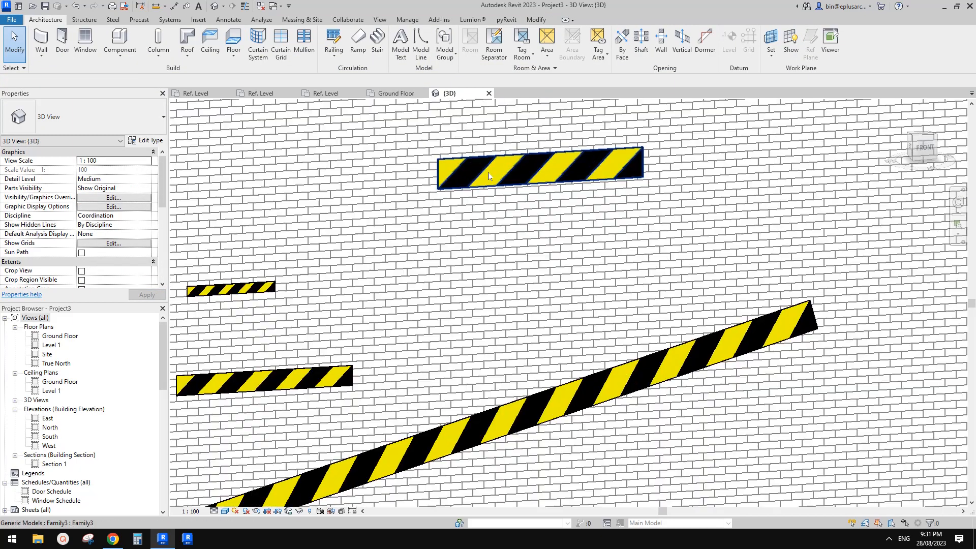
{"action": "left_click", "coordinate": [479, 174]}
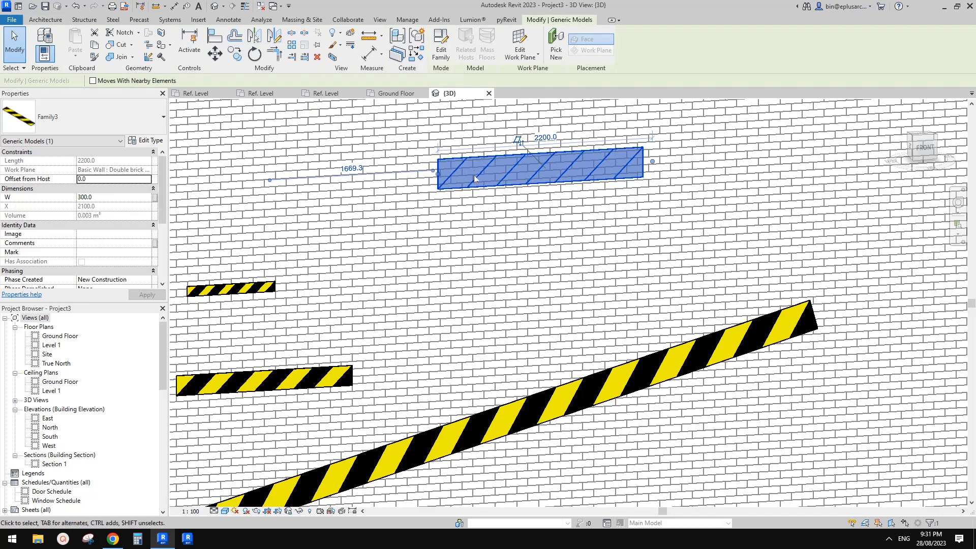
{"action": "key", "text": "Escape"}
{"action": "left_click", "coordinate": [481, 176]}
{"action": "key", "text": "c"}
{"action": "key", "text": "s"}
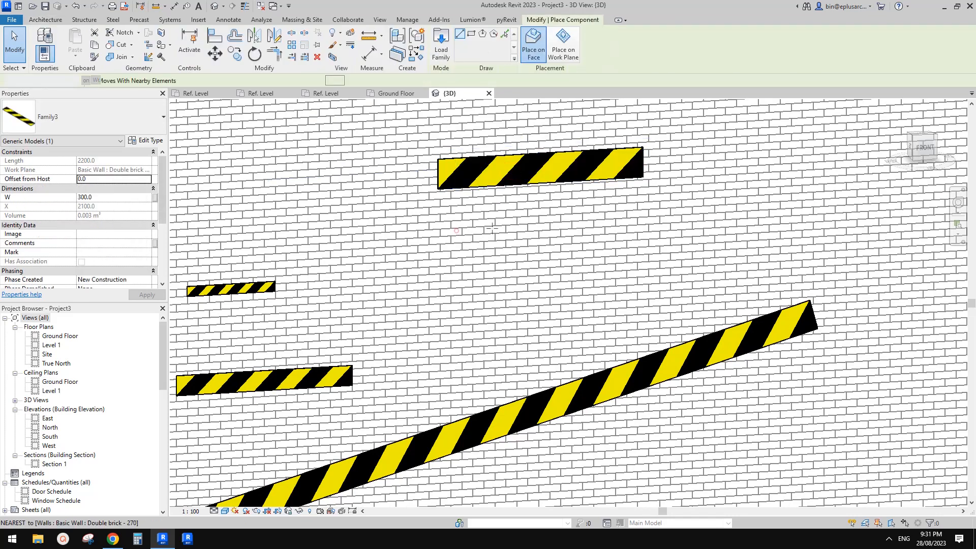
{"action": "left_click", "coordinate": [456, 231]}
{"action": "left_click", "coordinate": [492, 212]}
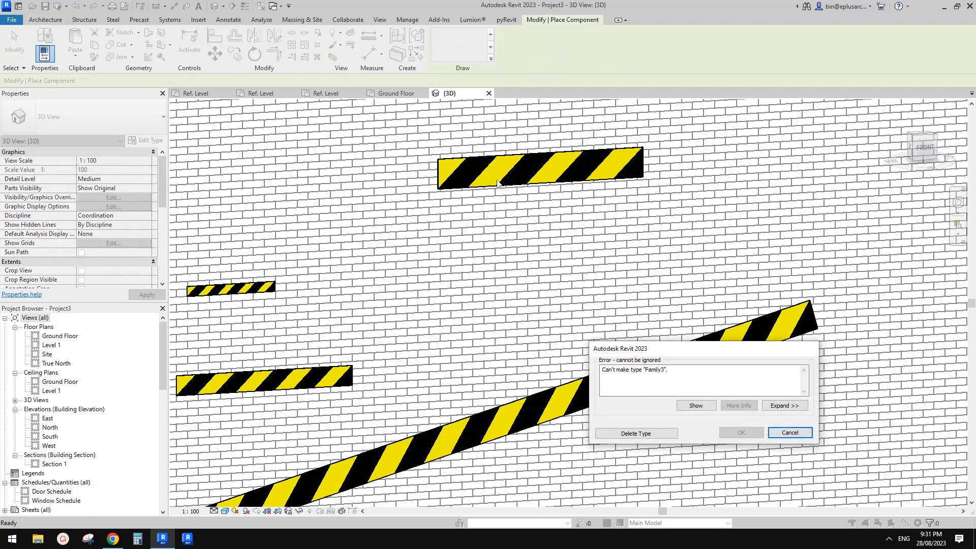
{"action": "left_click", "coordinate": [790, 432]}
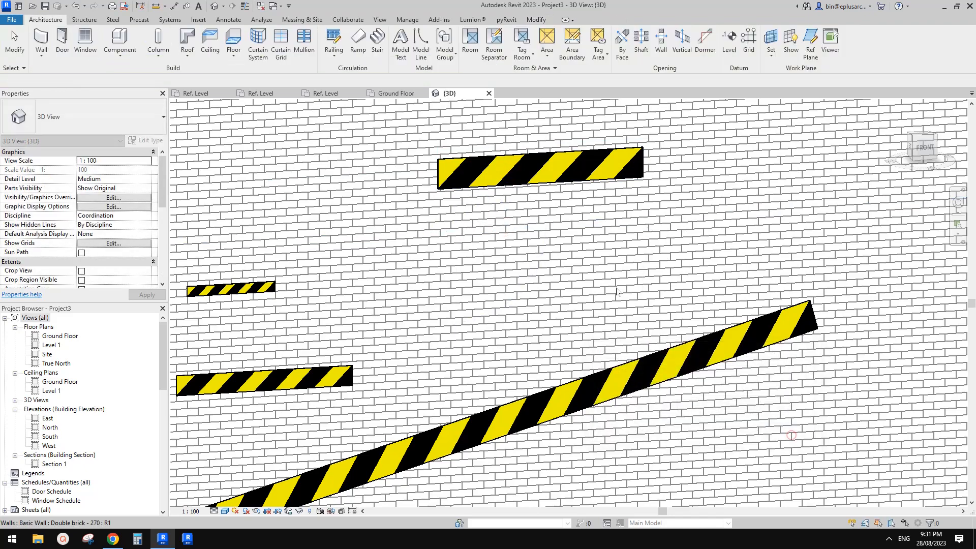
- Try to place a very short similar stripe with W 100 just above the 900 mm stripe
{"action": "scroll", "coordinate": [604, 110], "scroll_direction": "down", "scroll_amount": 3}
{"action": "left_click", "coordinate": [387, 214]}
{"action": "scroll", "coordinate": [386, 211], "scroll_direction": "up", "scroll_amount": 4}
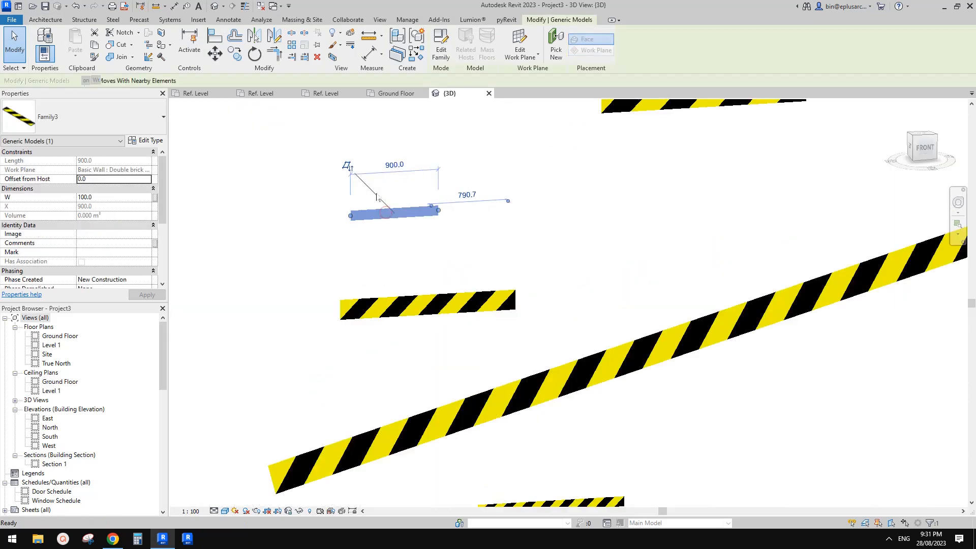
{"action": "key", "text": "c"}
{"action": "key", "text": "s"}
{"action": "scroll", "coordinate": [389, 193], "scroll_direction": "up", "scroll_amount": 3}
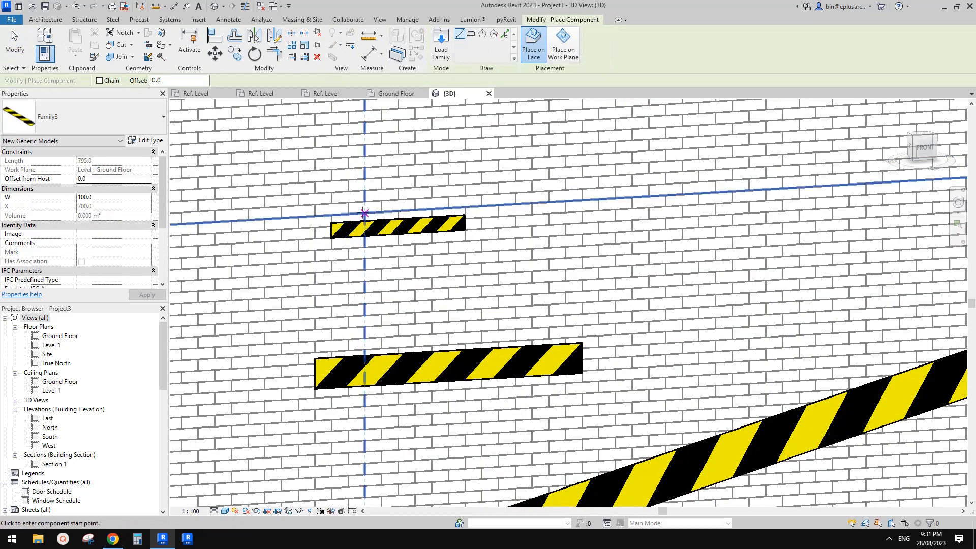
{"action": "left_click", "coordinate": [348, 178]}
{"action": "left_click", "coordinate": [394, 175]}
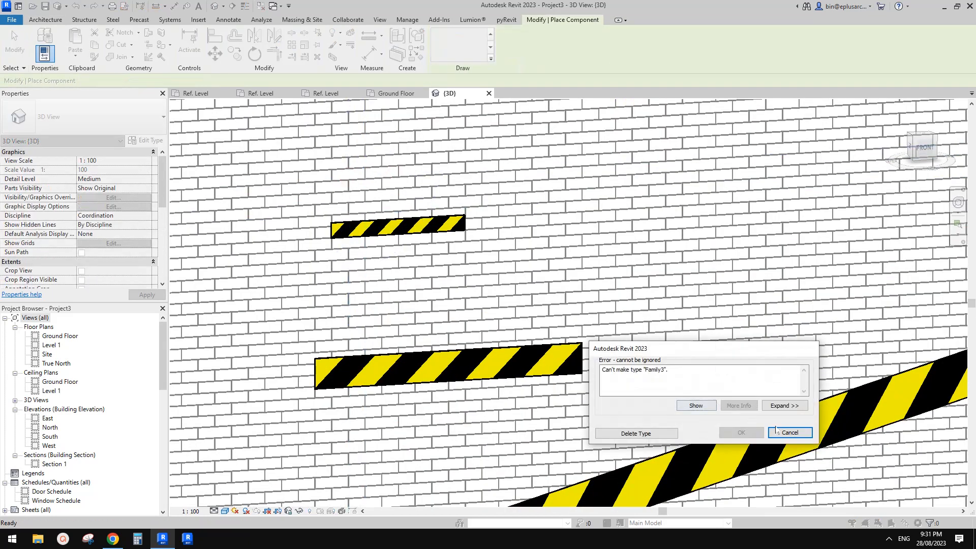
{"action": "left_click", "coordinate": [775, 430]}
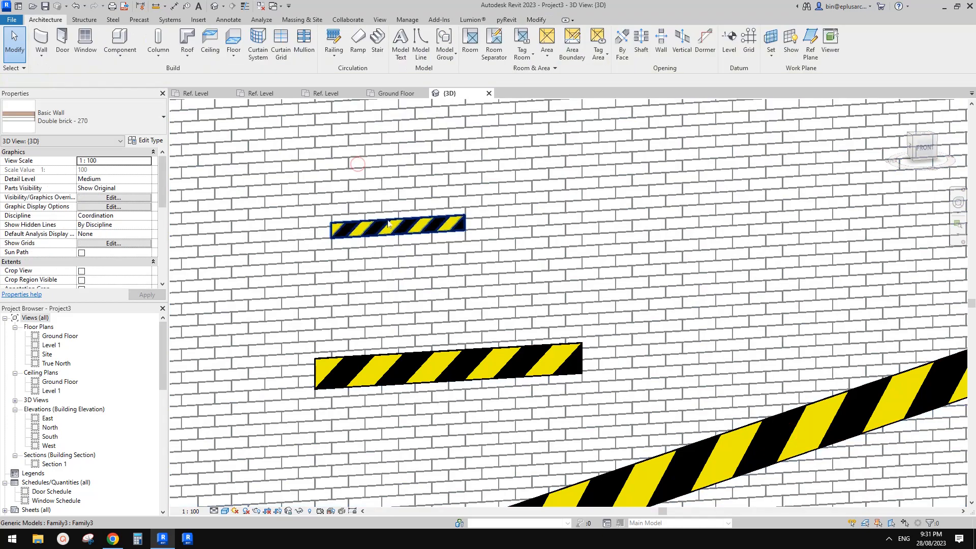
- Place a similar horizontal stripe with W 100 above the 900 mm one, a little over half its length
{"action": "left_click", "coordinate": [397, 227]}
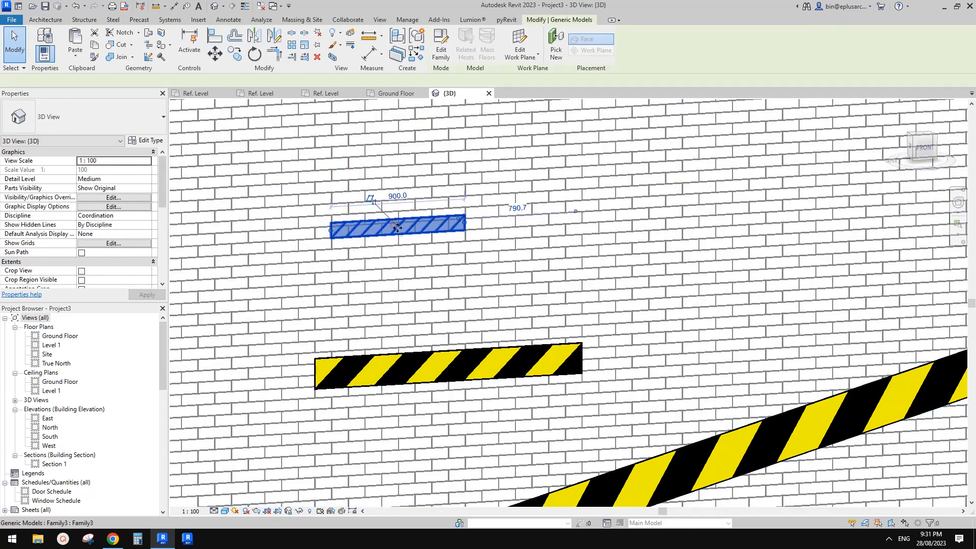
{"action": "key", "text": "c"}
{"action": "key", "text": "s"}
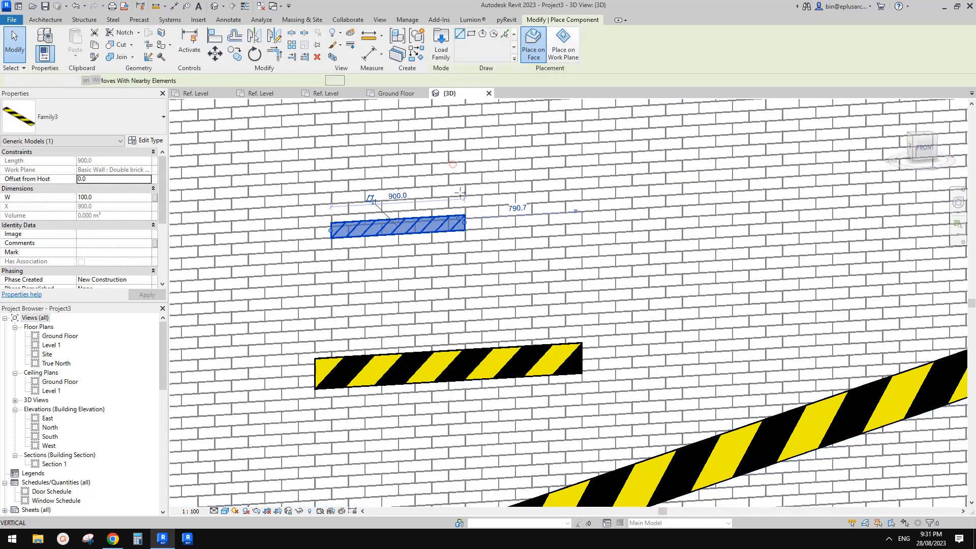
{"action": "left_click", "coordinate": [459, 164]}
{"action": "key", "text": "Escape"}
{"action": "key", "text": "Escape"}
{"action": "scroll", "coordinate": [447, 162], "scroll_direction": "up", "scroll_amount": 3}
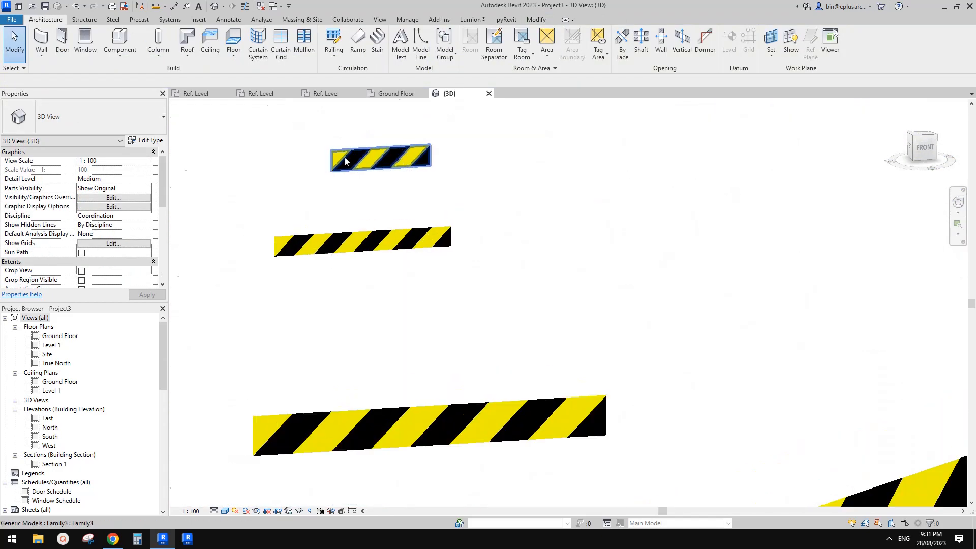
{"action": "middle_click_drag", "start_coordinate": [386, 163], "coordinate": [387, 174]}
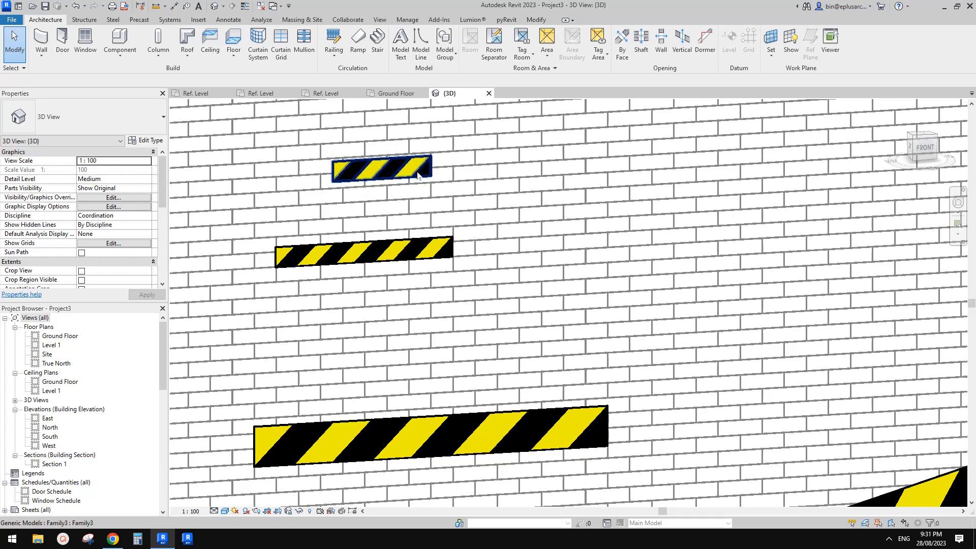
- Review all placed stripes on the wall from an angle and check the instance properties of the 1800 mm stripe
{"action": "scroll", "coordinate": [381, 168], "scroll_direction": "down", "scroll_amount": 4}
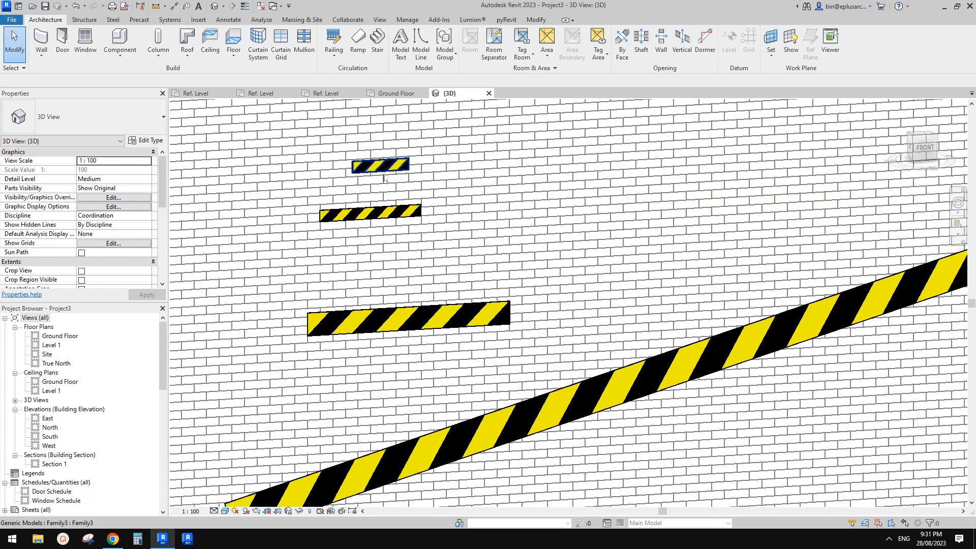
{"action": "scroll", "coordinate": [386, 178], "scroll_direction": "down", "scroll_amount": 5}
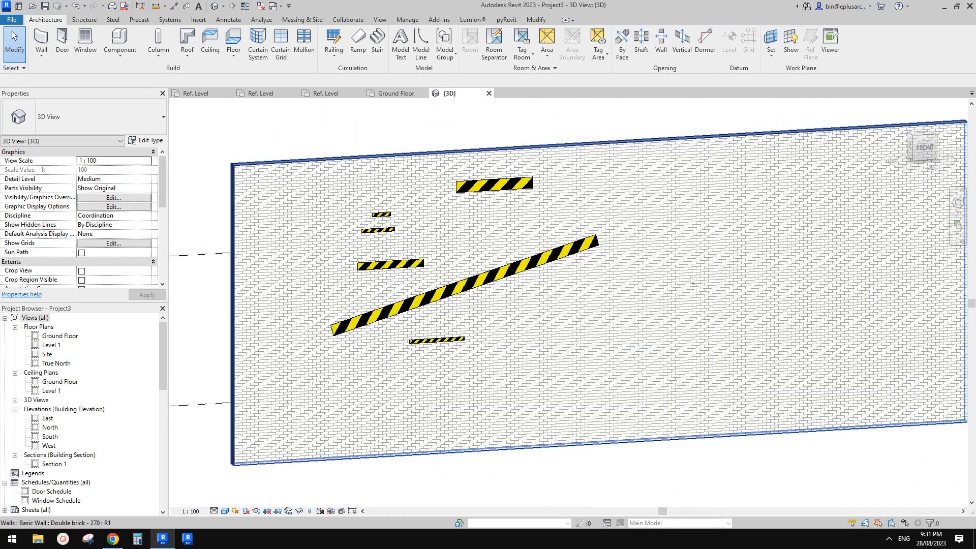
{"action": "left_click", "coordinate": [541, 265]}
{"action": "middle_click_drag", "start_coordinate": [541, 265], "coordinate": [564, 309], "text": "shift"}
{"action": "scroll", "coordinate": [511, 259], "scroll_direction": "up", "scroll_amount": 2}
{"action": "key", "text": "Escape"}
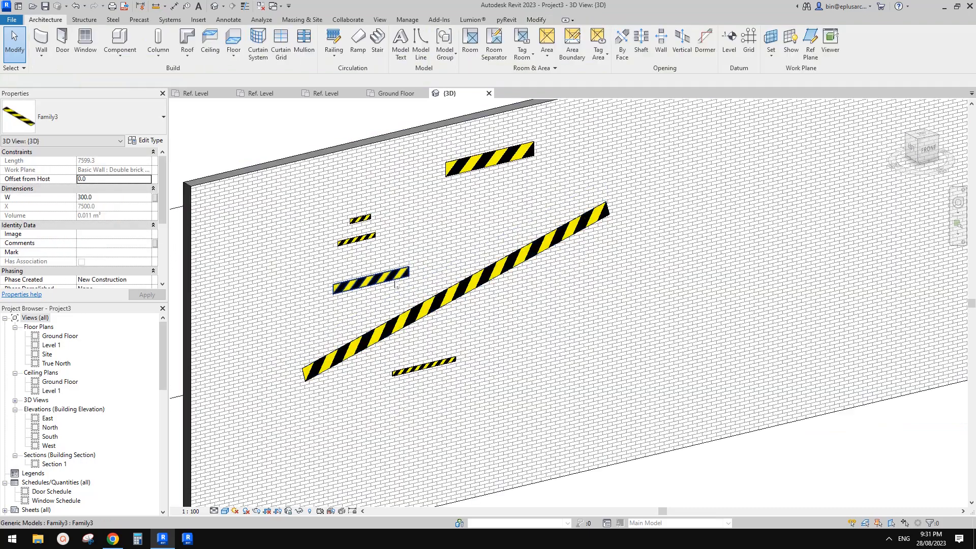
{"action": "left_click", "coordinate": [440, 293]}
{"action": "left_click", "coordinate": [371, 281]}
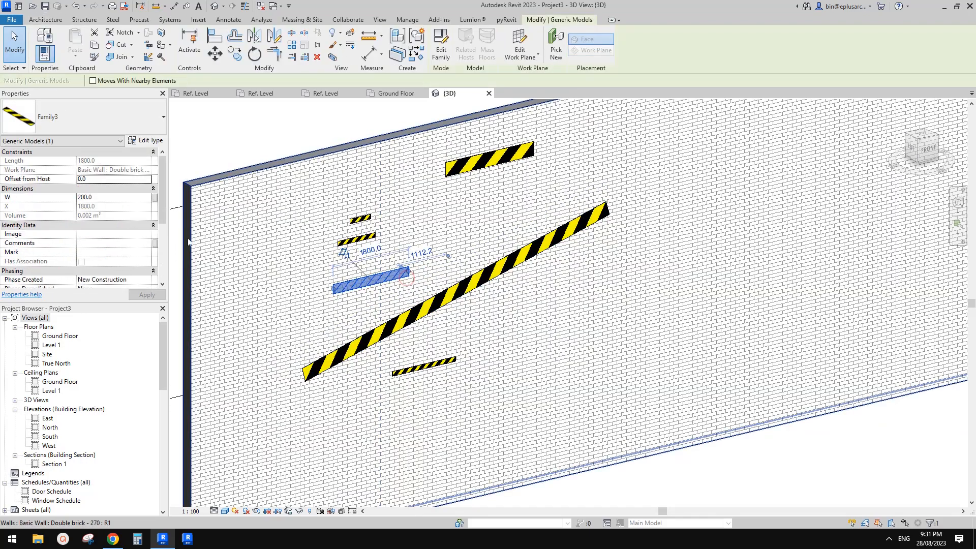
{"action": "scroll", "coordinate": [116, 246], "scroll_direction": "down", "scroll_amount": 1}
{"action": "scroll", "coordinate": [116, 246], "scroll_direction": "up", "scroll_amount": 2}
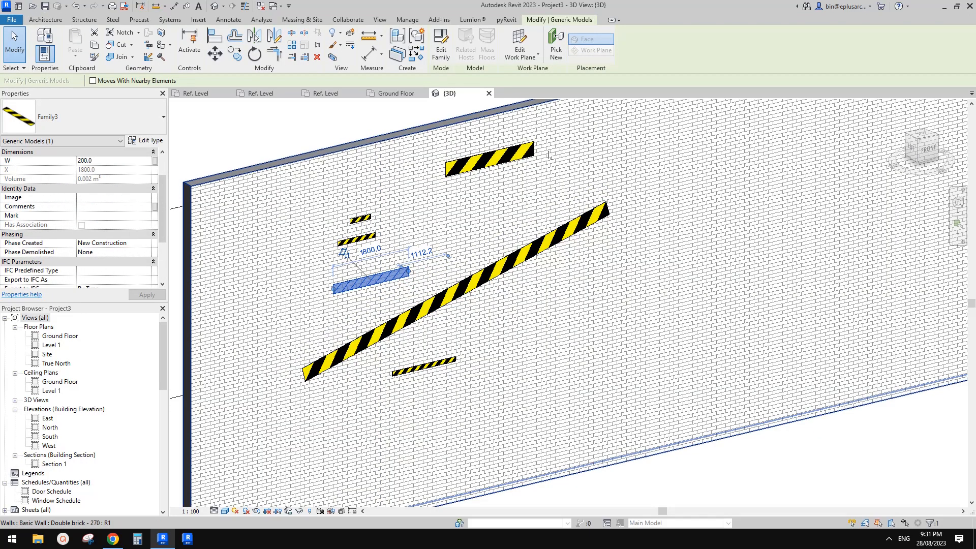
{"action": "scroll", "coordinate": [517, 117], "scroll_direction": "up", "scroll_amount": 2}
{"action": "key", "text": "Escape"}
- Open the hazard stripe family for editing from the 2200 mm stripe near the wall's top edge
{"action": "left_click", "coordinate": [483, 178]}
{"action": "double_click", "coordinate": [481, 177]}
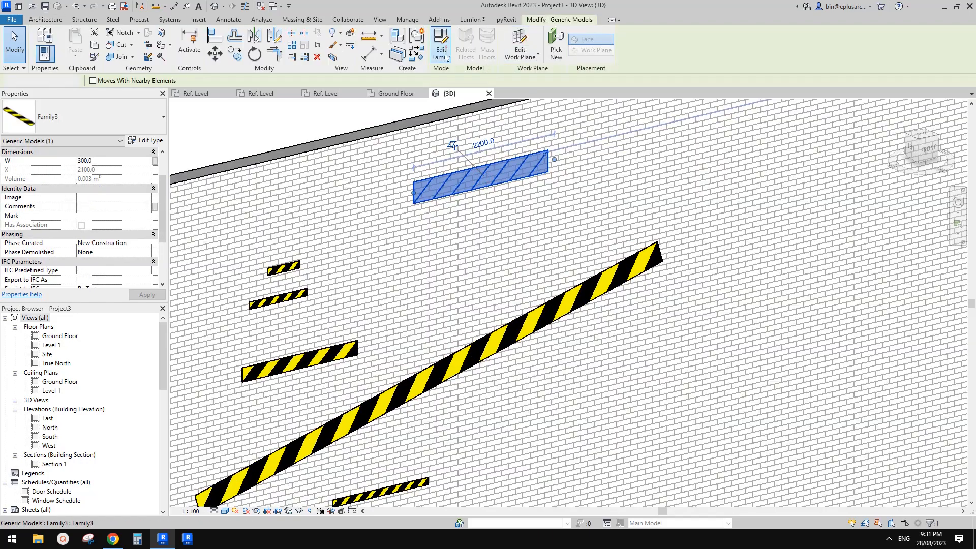
{"action": "key", "text": "Tab"}
{"action": "scroll", "coordinate": [387, 345], "scroll_direction": "up", "scroll_amount": 2}
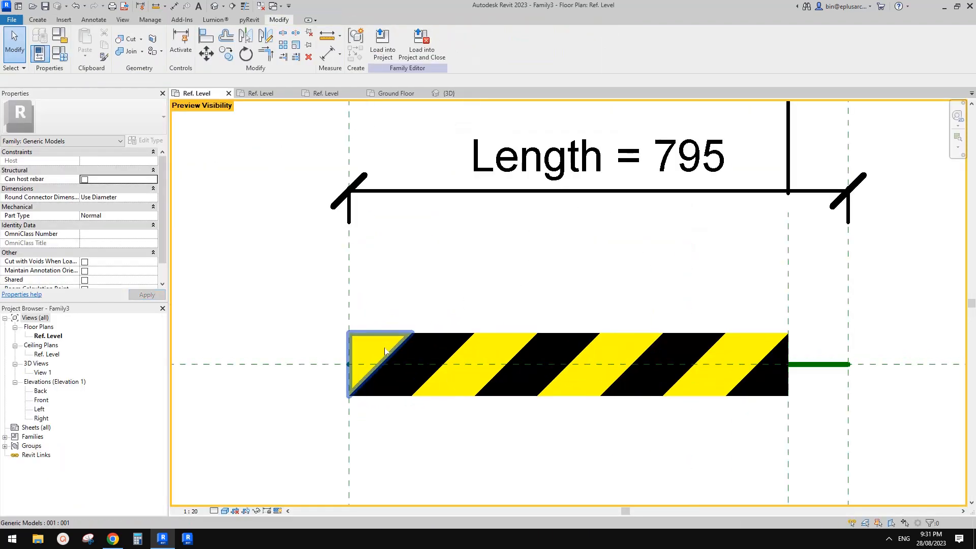
- Associate the material of the yellow end triangle with a new instance family parameter named Y
{"action": "left_click", "coordinate": [374, 346]}
{"action": "key", "text": "Escape"}
{"action": "key", "text": "Tab"}
{"action": "left_click", "coordinate": [350, 345]}
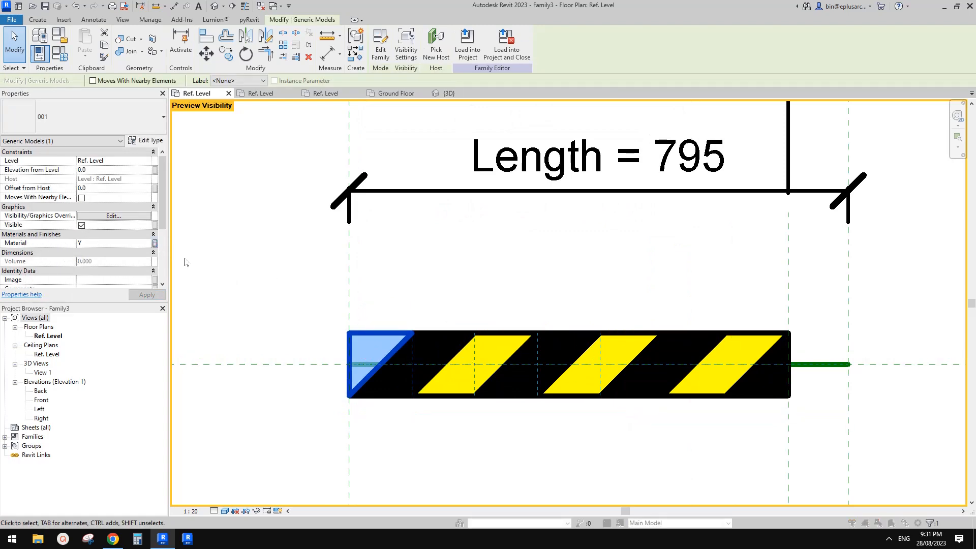
{"action": "left_click", "coordinate": [155, 243]}
{"action": "left_click", "coordinate": [218, 365]}
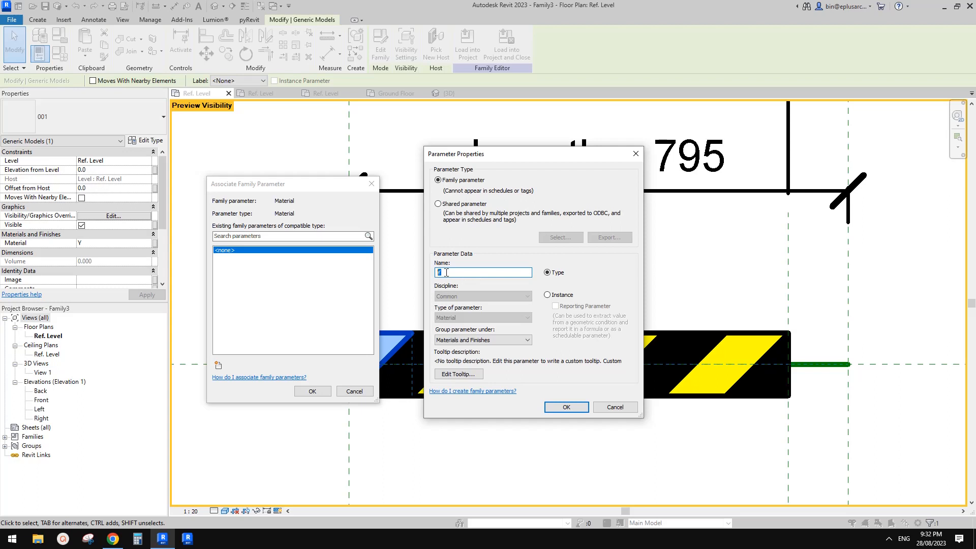
{"action": "left_click", "coordinate": [563, 407]}
{"action": "left_click", "coordinate": [314, 391]}
- Edit the first black stripe's array group and associate its material with a new instance family parameter named B
{"action": "left_click", "coordinate": [428, 355]}
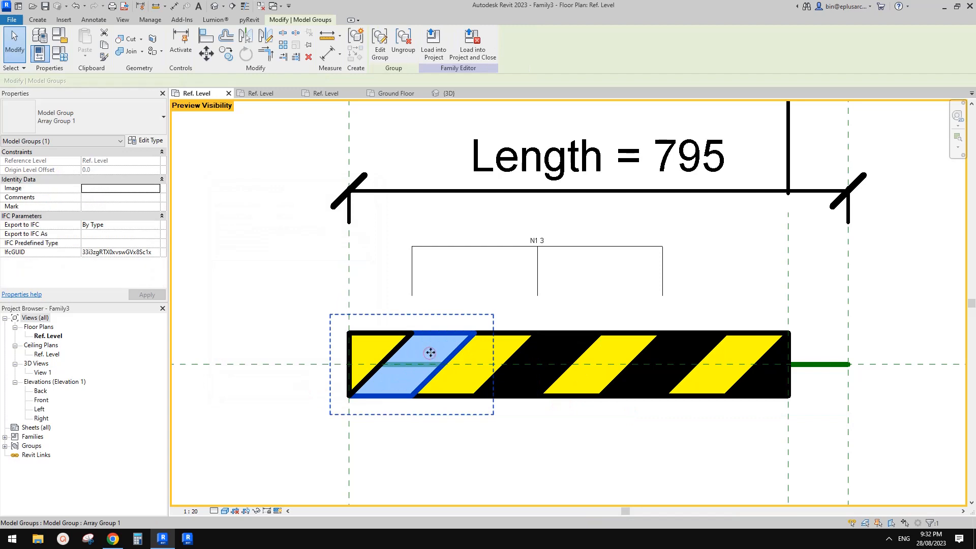
{"action": "double_click", "coordinate": [430, 353]}
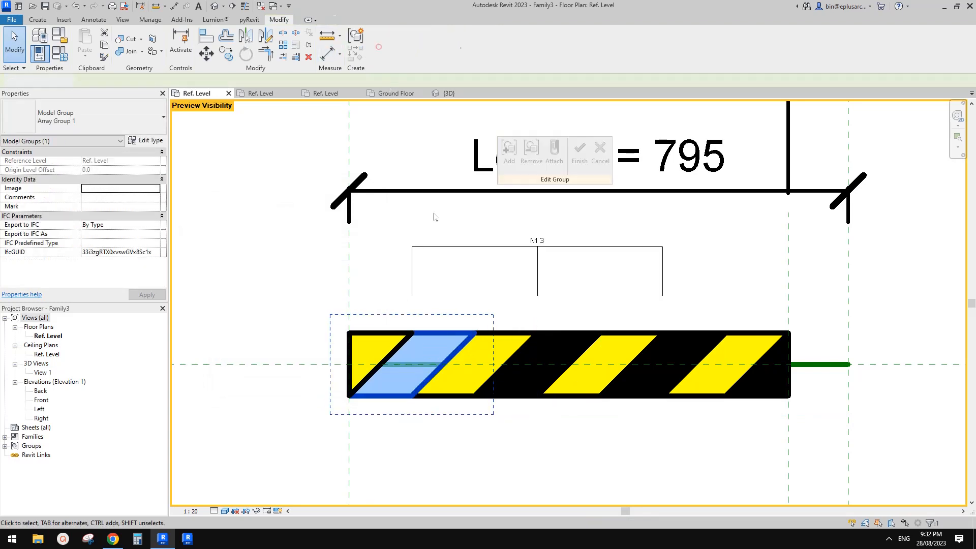
{"action": "left_click", "coordinate": [441, 346]}
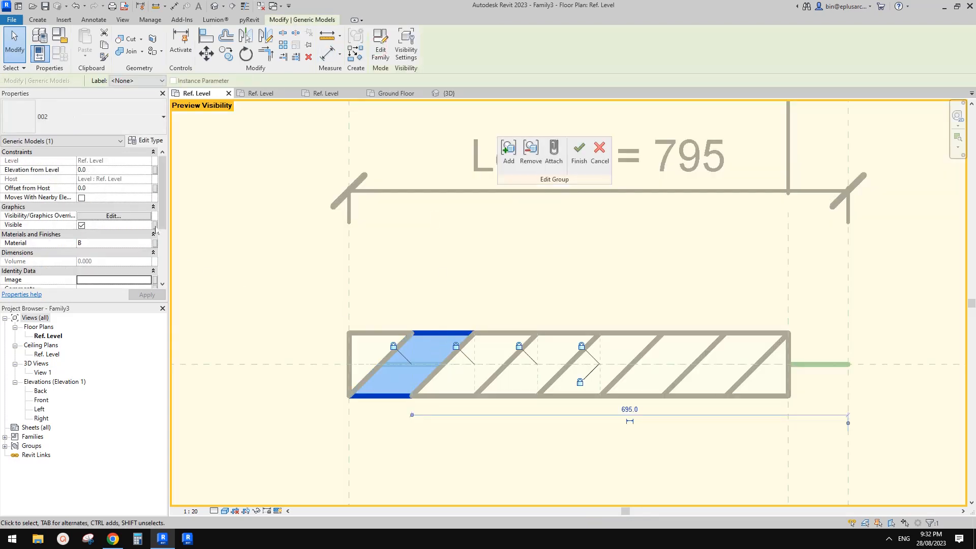
{"action": "left_click", "coordinate": [155, 244]}
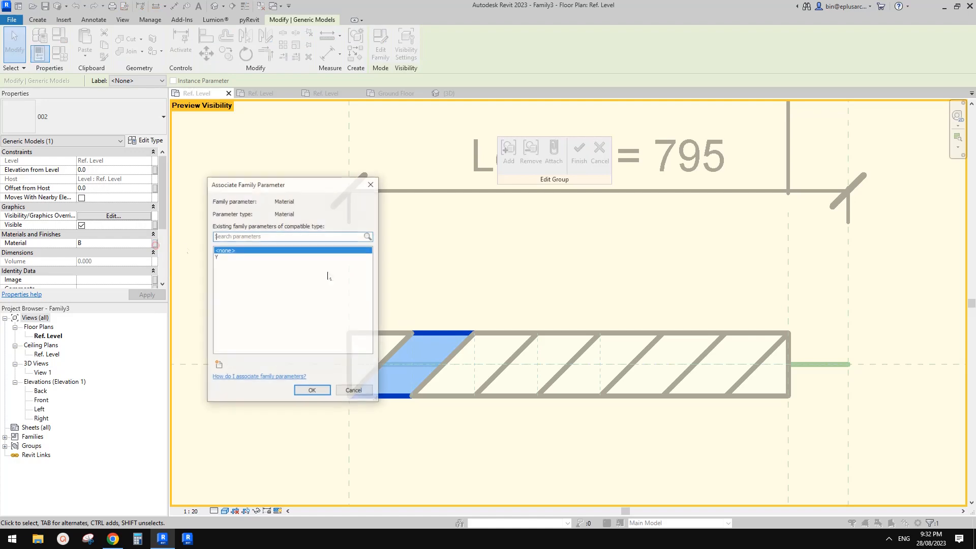
{"action": "left_click", "coordinate": [219, 366]}
{"action": "type", "text": "B"}
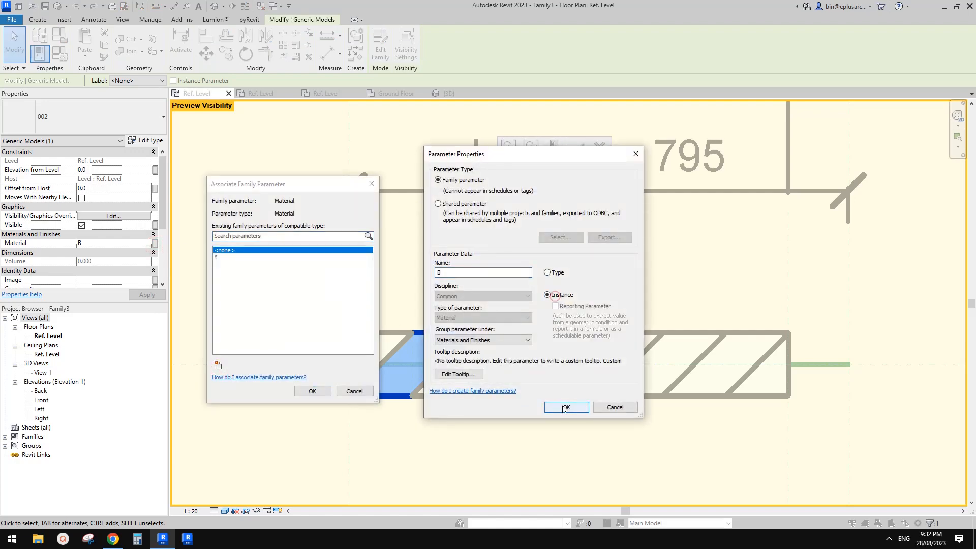
{"action": "left_click", "coordinate": [565, 407]}
{"action": "left_click", "coordinate": [312, 390]}
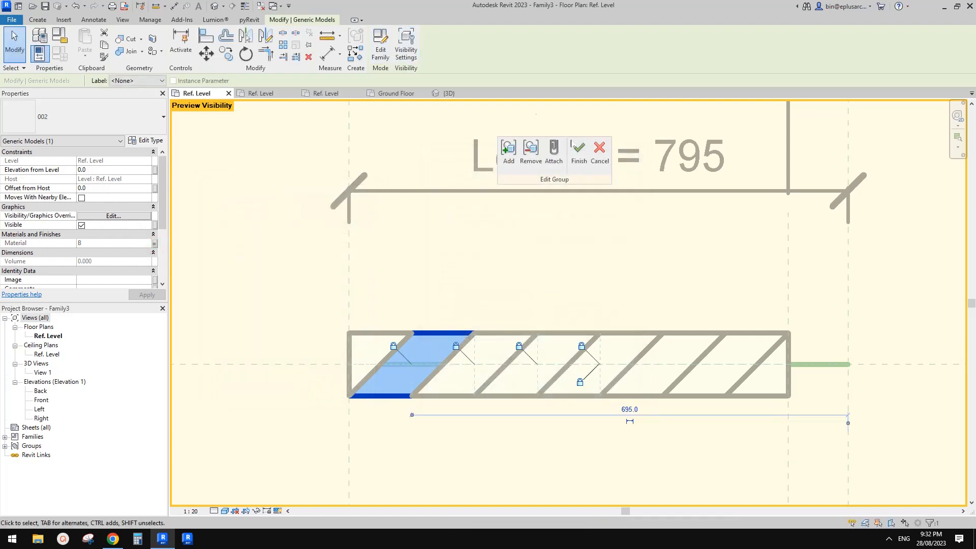
{"action": "left_click", "coordinate": [578, 149]}
- Load the edited family into Project3, overwriting the existing version without its parameter values
{"action": "left_click", "coordinate": [433, 45]}
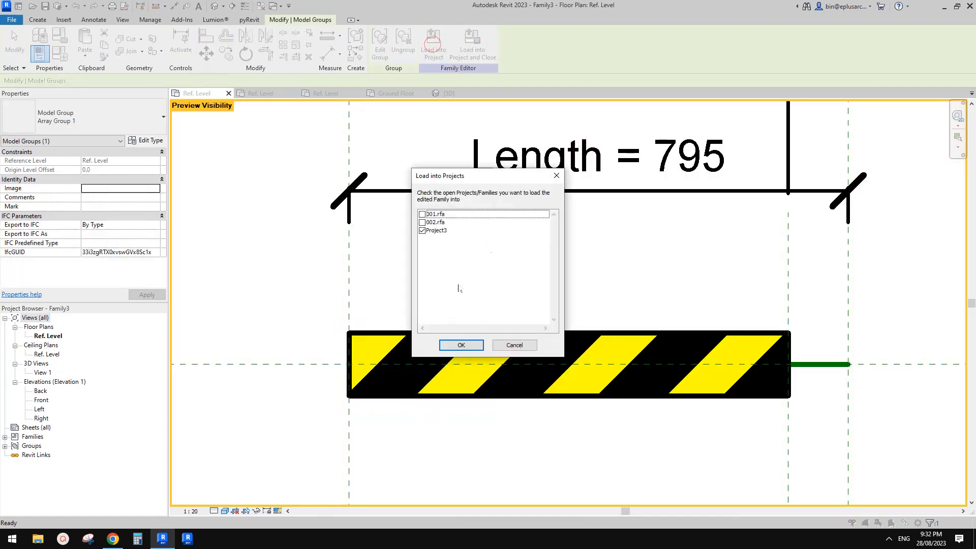
{"action": "left_click", "coordinate": [473, 341]}
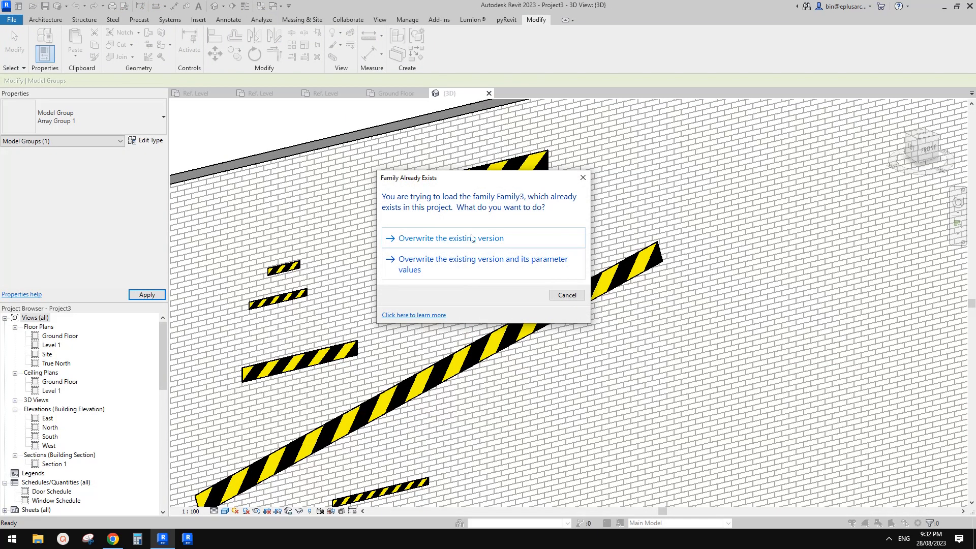
{"action": "left_click", "coordinate": [555, 237]}
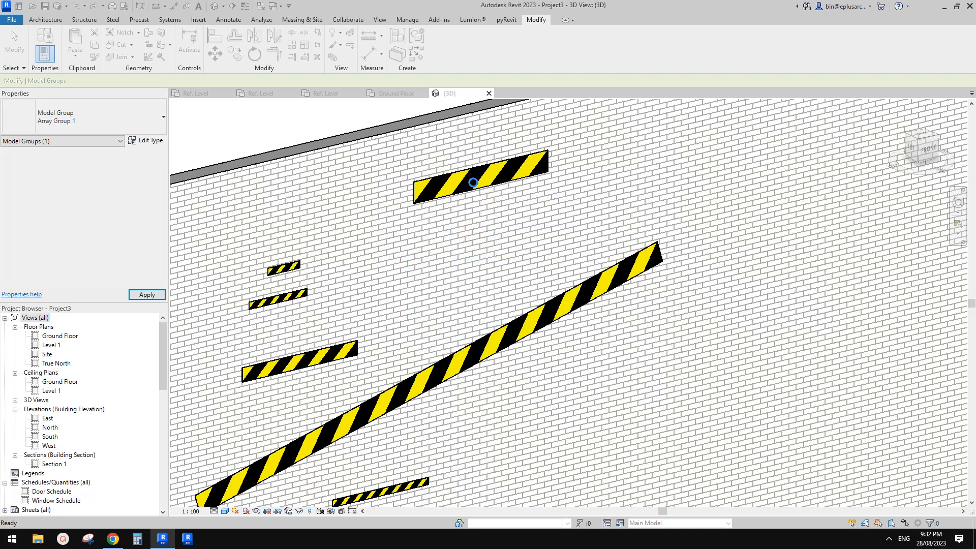
- Set the appearance color of material B, assigned to the 1800 mm stripe's B parameter, to blue (RGB 0 0 255)
{"action": "middle_click_drag", "start_coordinate": [331, 358], "coordinate": [461, 301]}
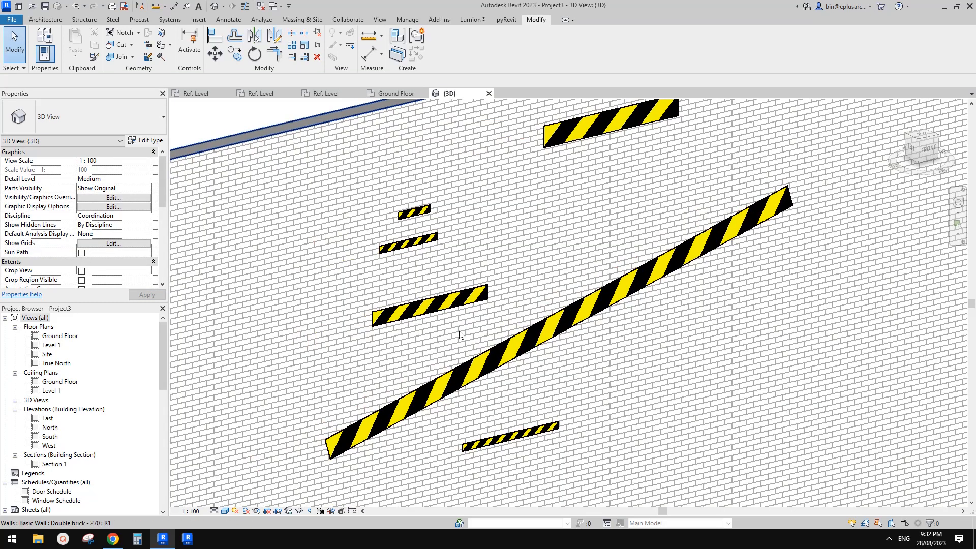
{"action": "left_click", "coordinate": [461, 301]}
{"action": "scroll", "coordinate": [461, 301], "scroll_direction": "up", "scroll_amount": 2}
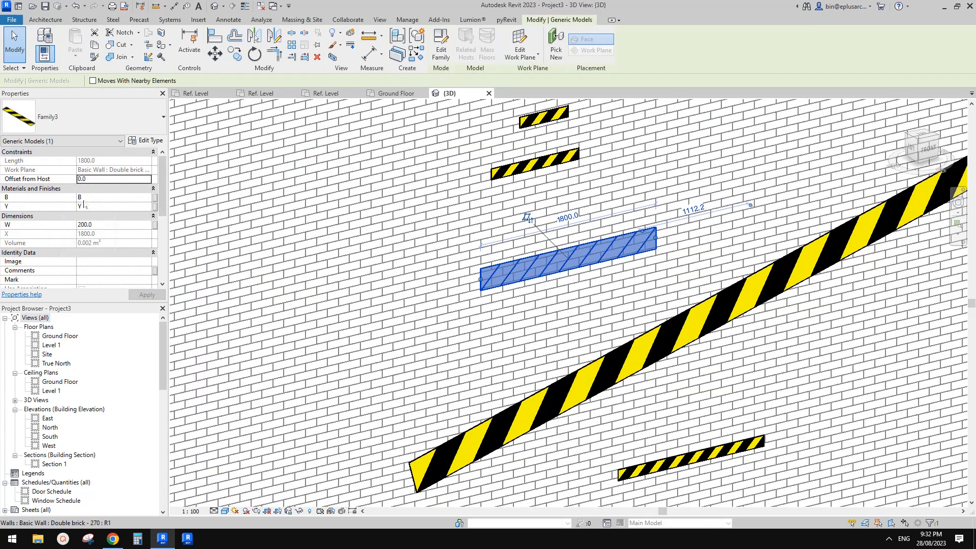
{"action": "left_click", "coordinate": [84, 197]}
{"action": "left_click", "coordinate": [151, 197]}
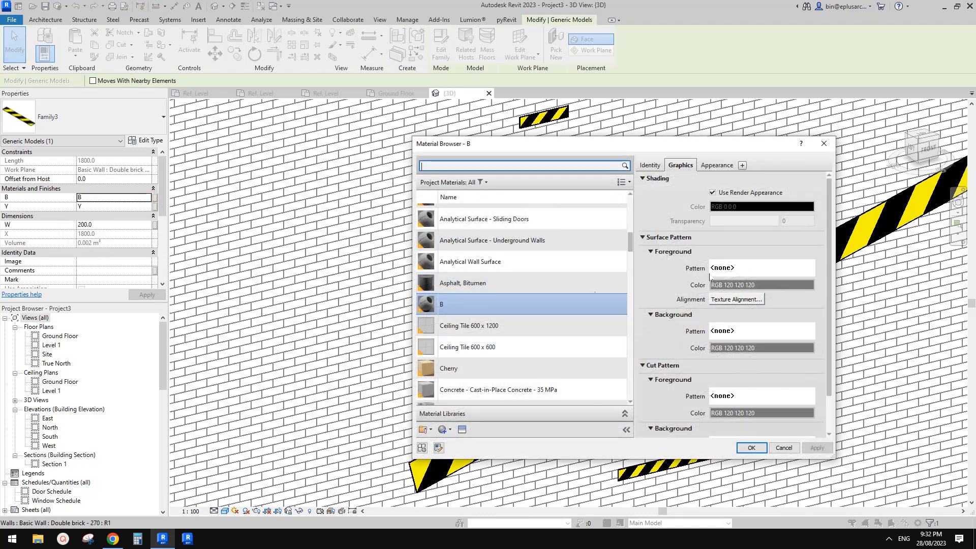
{"action": "left_click", "coordinate": [715, 165]}
{"action": "left_click", "coordinate": [736, 278]}
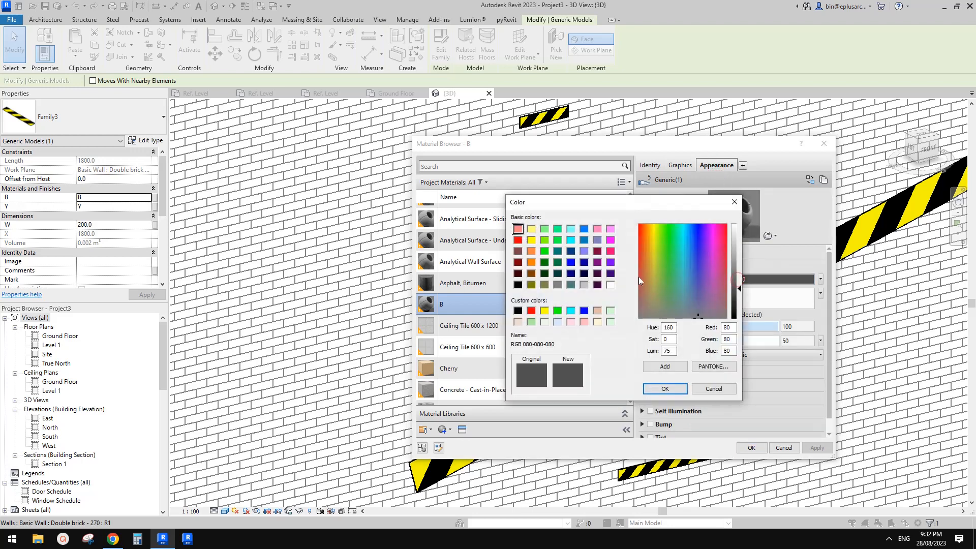
{"action": "left_click", "coordinate": [611, 251]}
{"action": "left_click", "coordinate": [597, 251]}
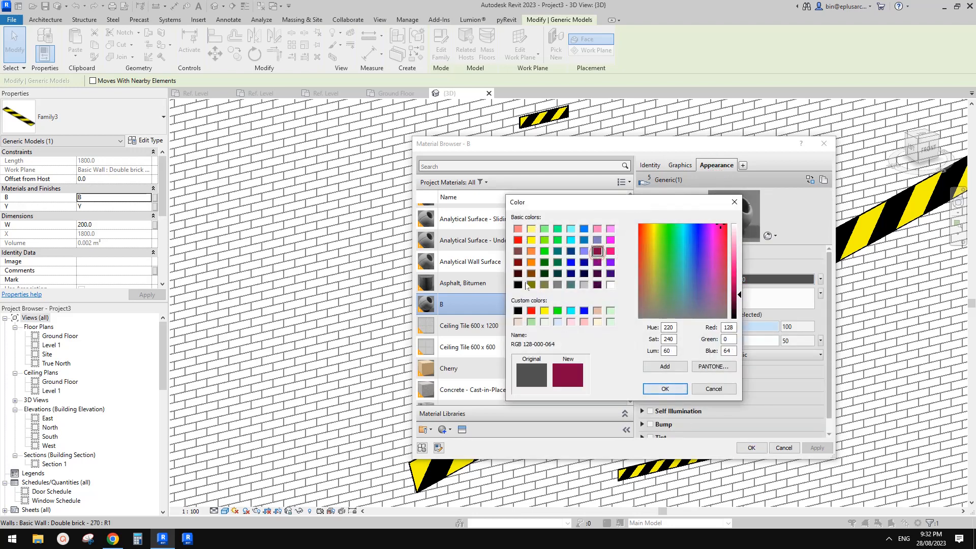
{"action": "left_click", "coordinate": [583, 311]}
{"action": "left_click", "coordinate": [666, 388]}
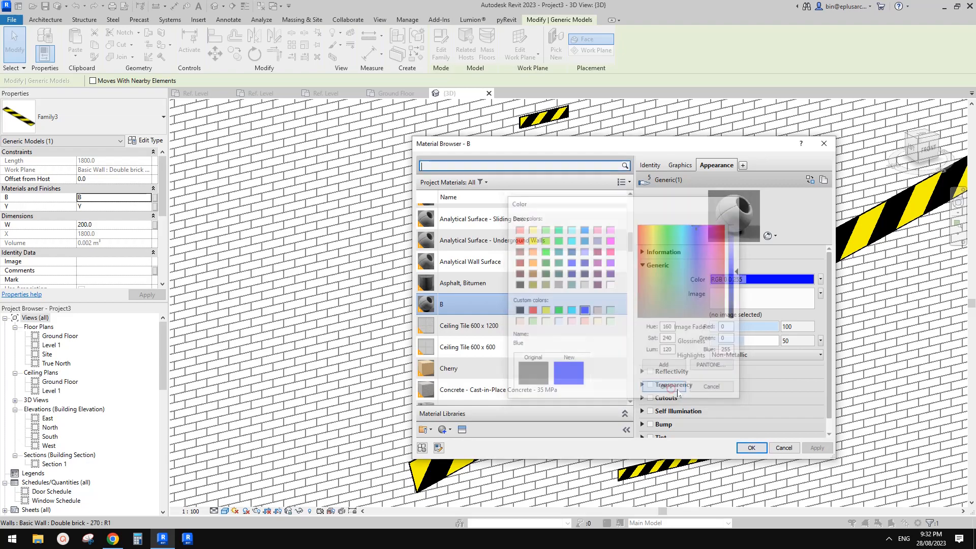
{"action": "left_click", "coordinate": [755, 448]}
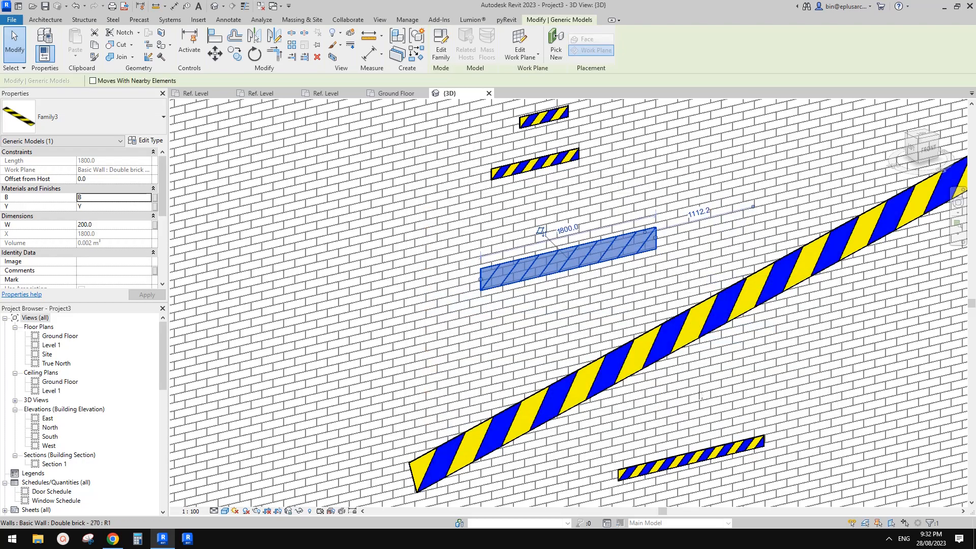
{"action": "left_click", "coordinate": [701, 394]}
{"action": "scroll", "coordinate": [701, 392], "scroll_direction": "down", "scroll_amount": 1}
{"action": "middle_click_drag", "start_coordinate": [700, 392], "coordinate": [647, 372]}
{"action": "key", "text": "Escape"}
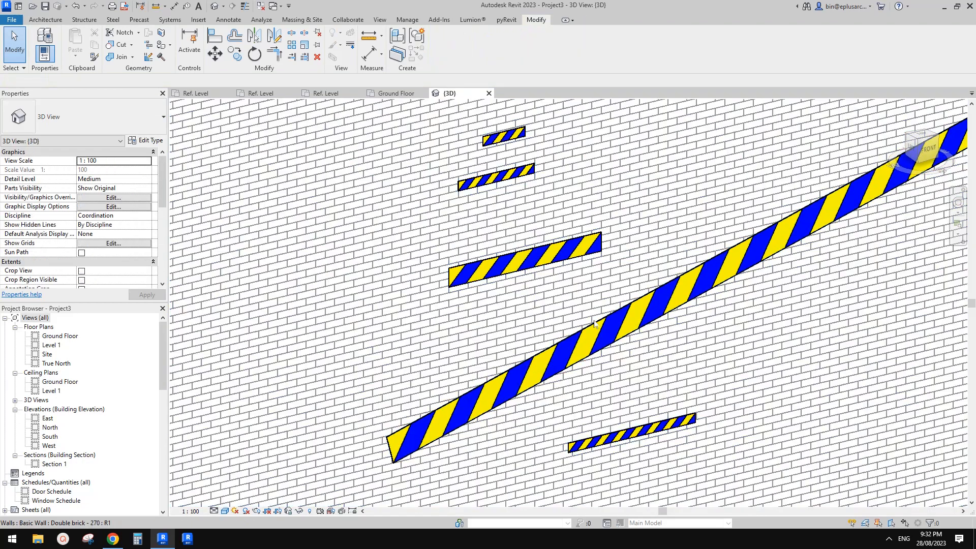
- Duplicate material B with its assets as B2 for the B parameter of the long diagonal stripe
{"action": "left_click", "coordinate": [509, 269]}
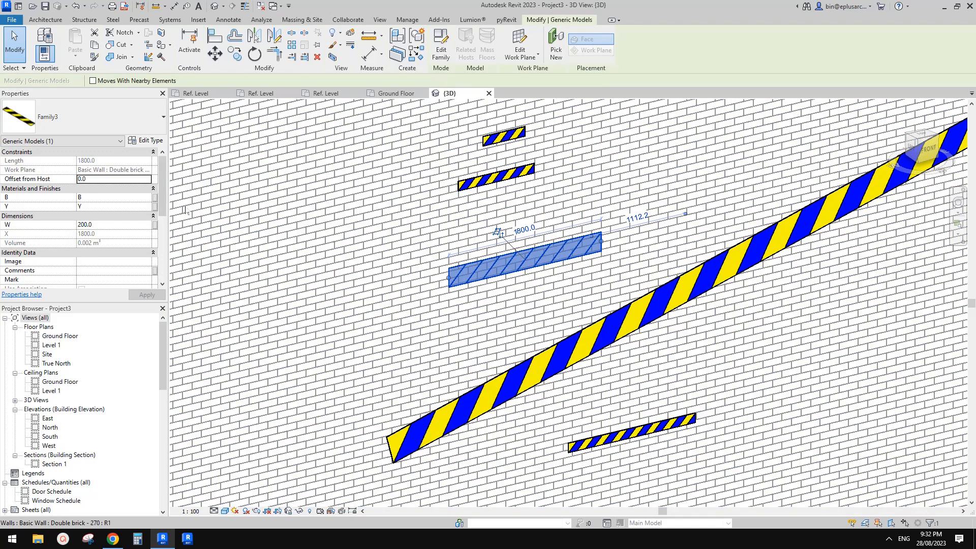
{"action": "left_click", "coordinate": [150, 198]}
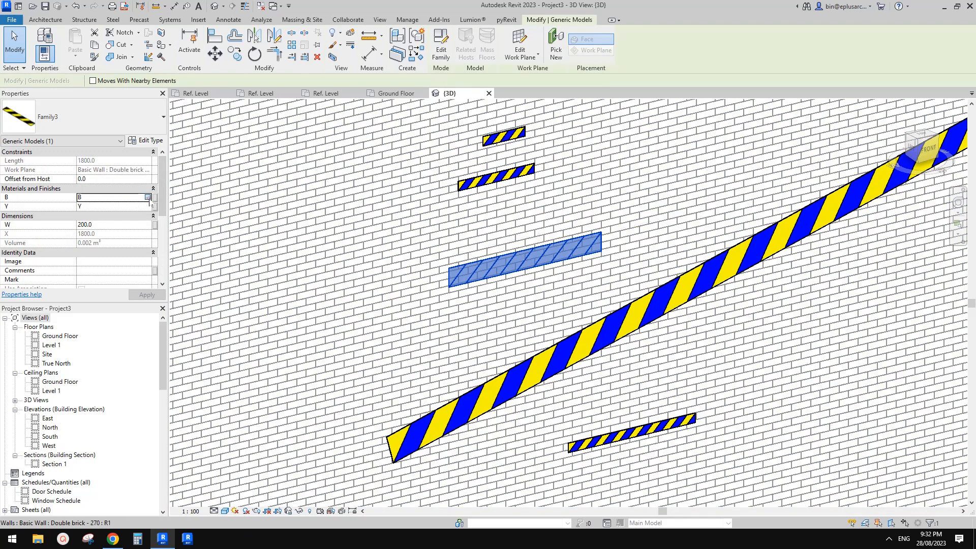
{"action": "left_click", "coordinate": [608, 331]}
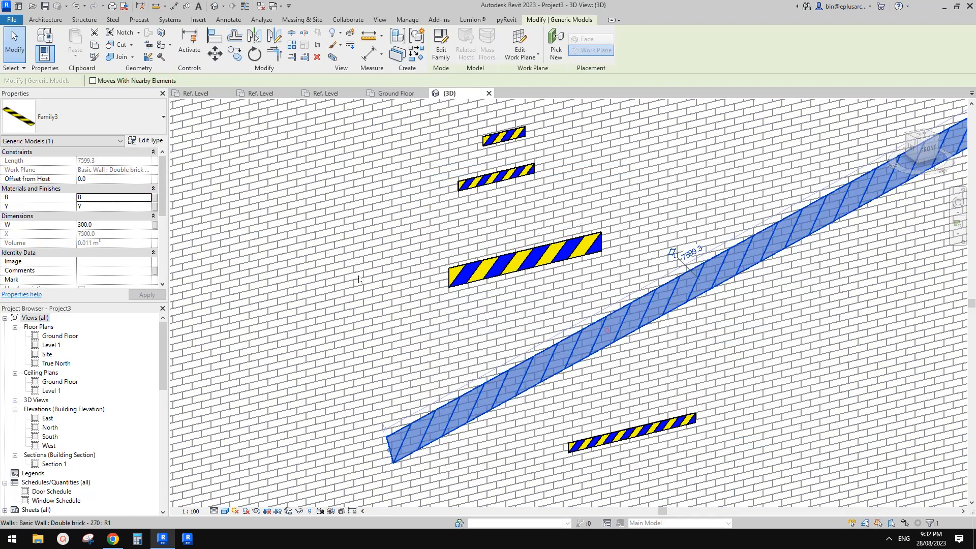
{"action": "left_click", "coordinate": [153, 198]}
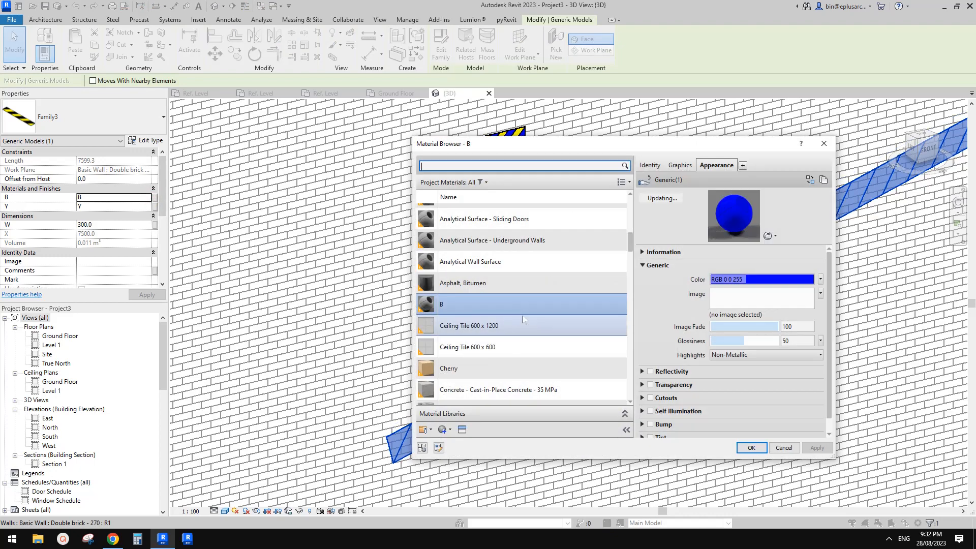
{"action": "right_click", "coordinate": [430, 305]}
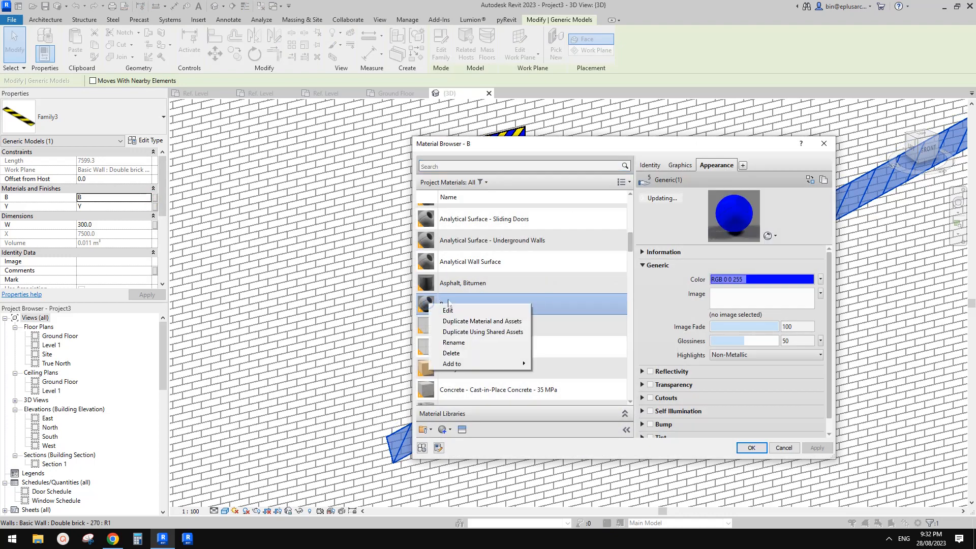
{"action": "left_click", "coordinate": [472, 323]}
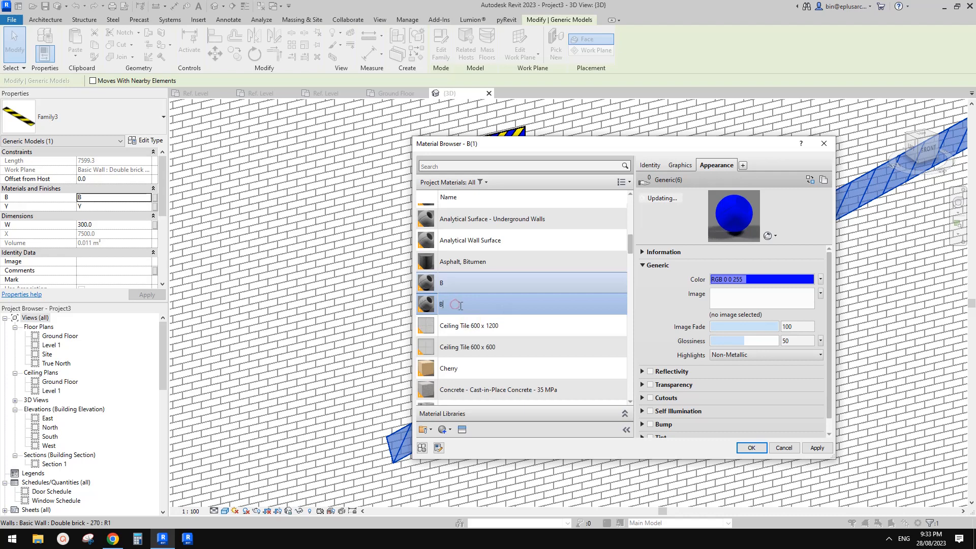
- Set material B2's appearance color to black (RGB 0 0 0) and apply it to the long diagonal stripe
{"action": "left_click", "coordinate": [754, 280]}
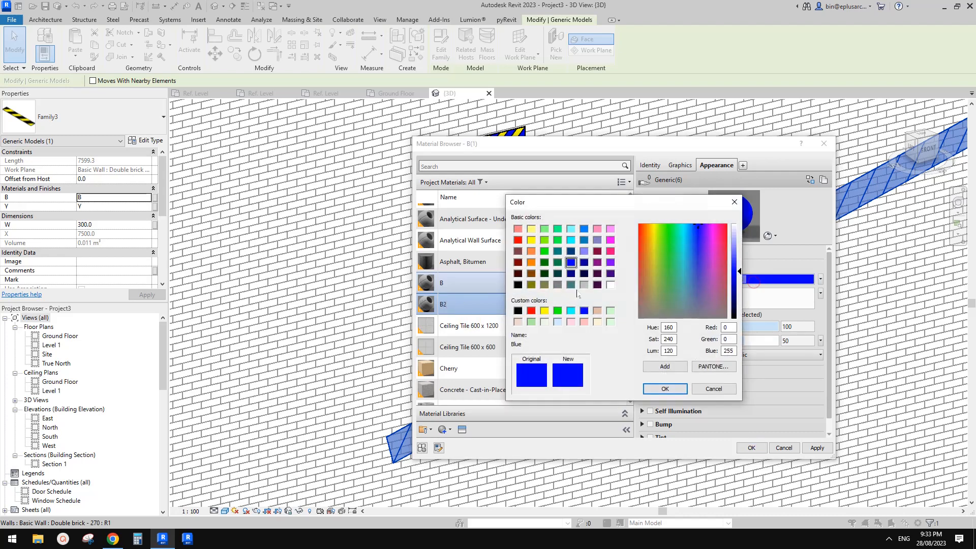
{"action": "left_click", "coordinate": [518, 285]}
{"action": "left_click", "coordinate": [665, 388]}
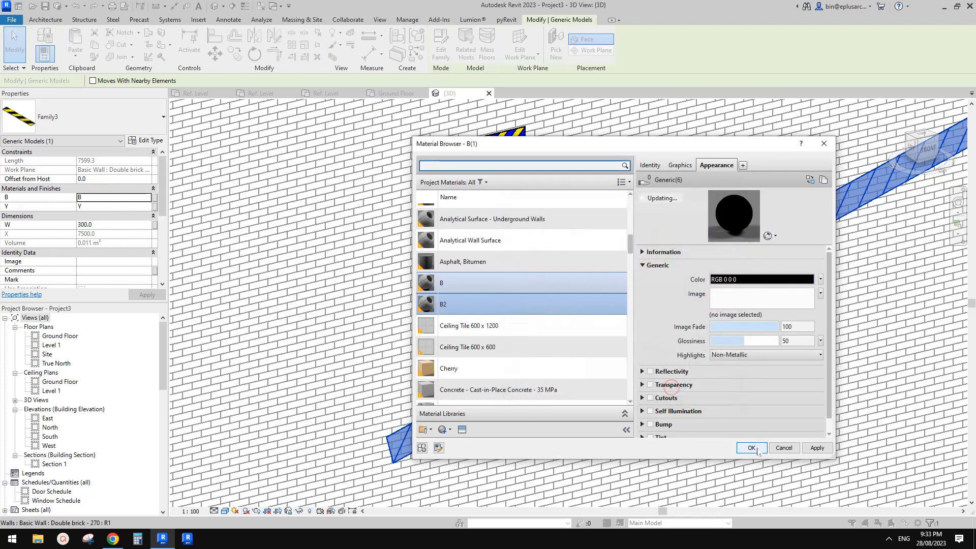
{"action": "left_click", "coordinate": [751, 448]}
{"action": "left_click", "coordinate": [756, 449]}
{"action": "scroll", "coordinate": [440, 225], "scroll_direction": "down", "scroll_amount": 2}
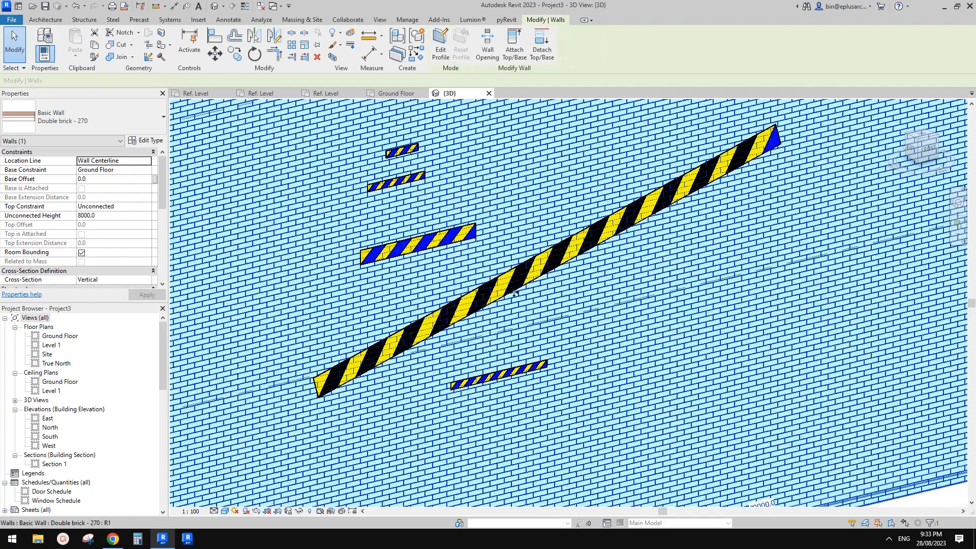
- Duplicate material Y with its assets for the Y parameter of the 900 mm stripe
{"action": "left_click", "coordinate": [396, 180]}
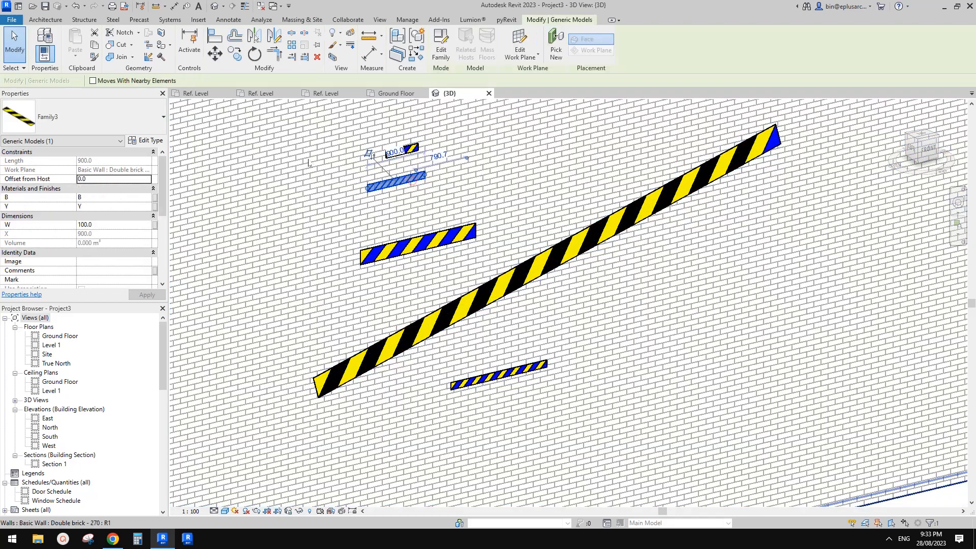
{"action": "left_click", "coordinate": [115, 197]}
{"action": "left_click", "coordinate": [148, 198]}
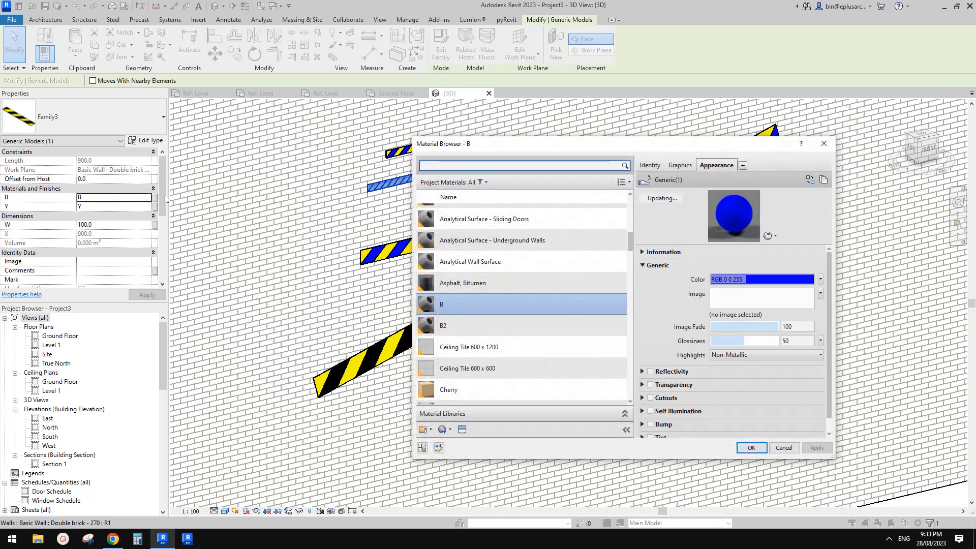
{"action": "key", "text": "Escape"}
{"action": "left_click", "coordinate": [125, 208]}
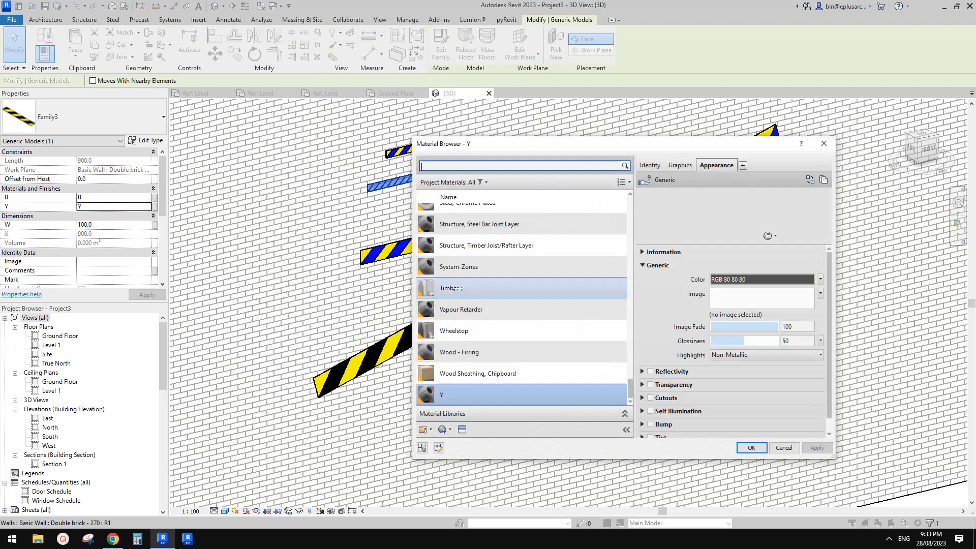
{"action": "right_click", "coordinate": [440, 394]}
{"action": "left_click", "coordinate": [471, 409]}
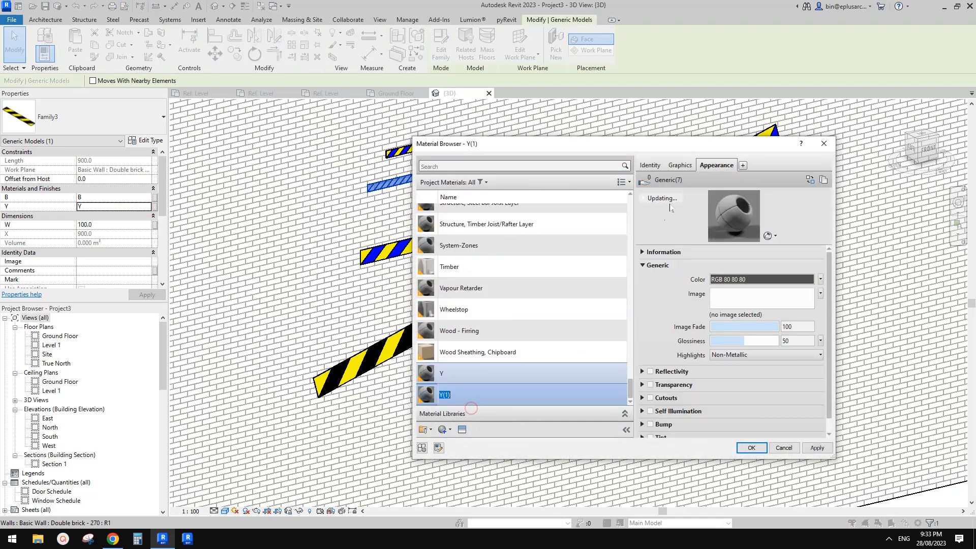
- Set the duplicated material's appearance color to red (RGB 255 0 0), rename it R, and apply it to the 900 mm stripe
{"action": "left_click", "coordinate": [744, 279]}
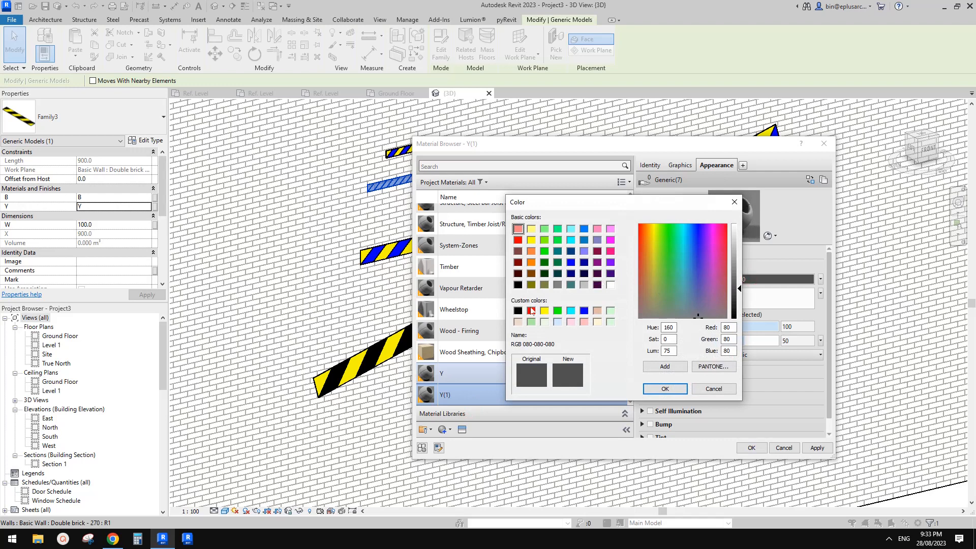
{"action": "left_click", "coordinate": [531, 310]}
{"action": "left_click", "coordinate": [664, 389]}
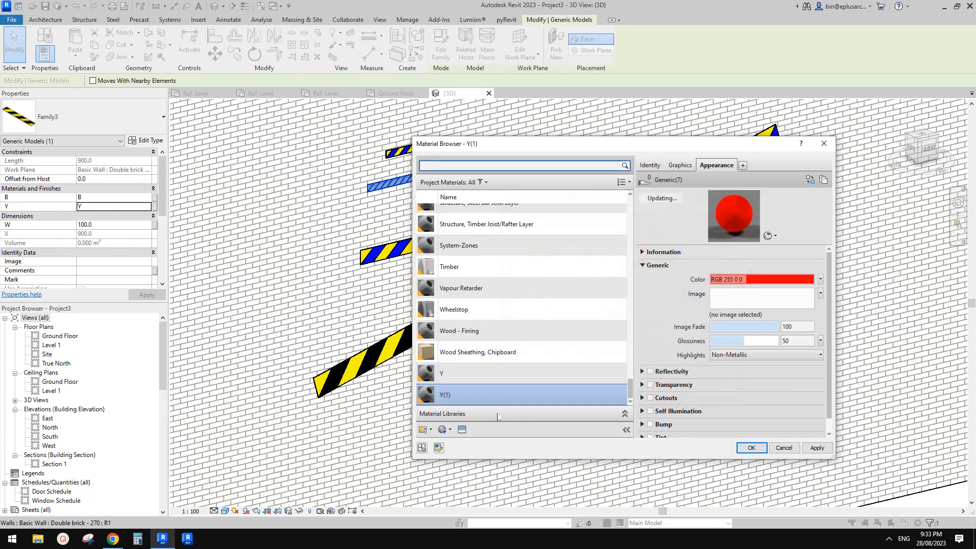
{"action": "right_click", "coordinate": [444, 394]}
{"action": "left_click", "coordinate": [470, 432]}
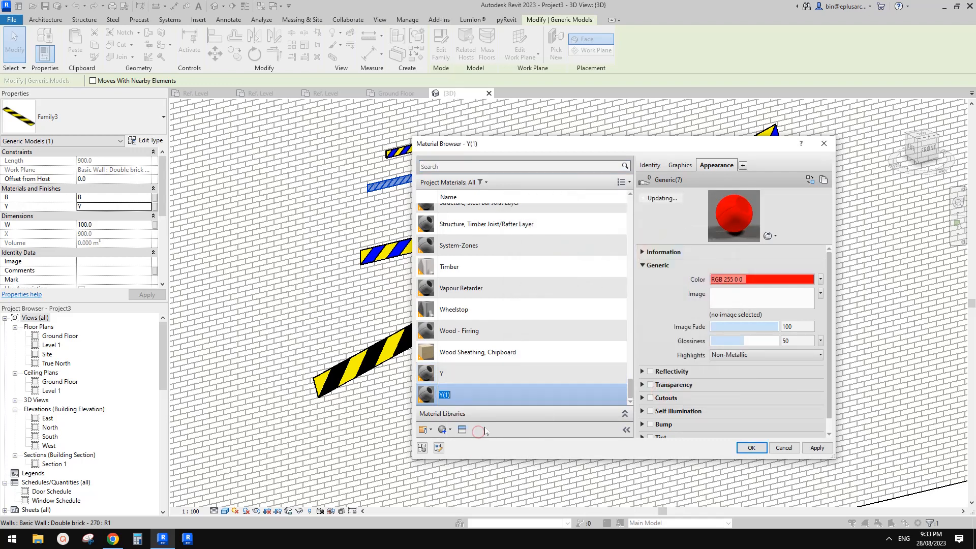
{"action": "left_click", "coordinate": [686, 165]}
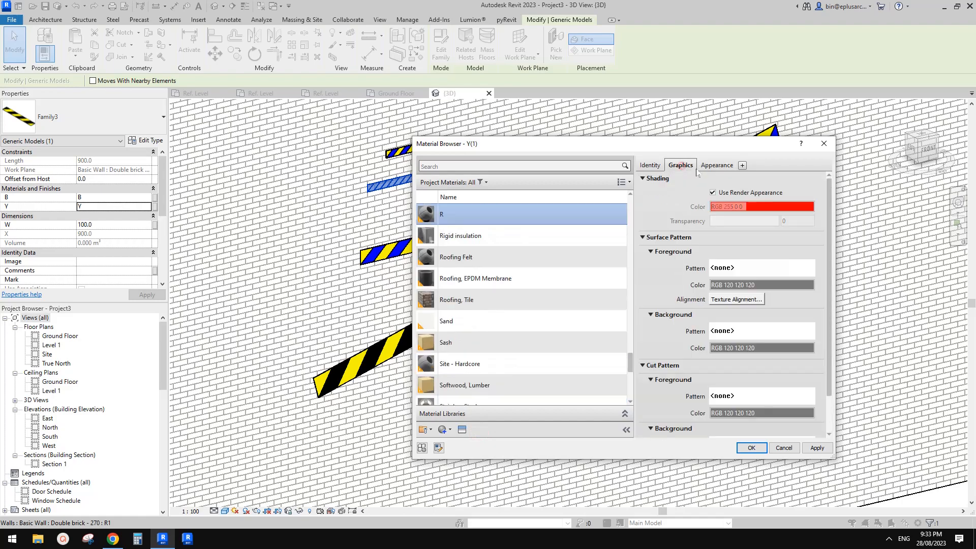
{"action": "left_click", "coordinate": [751, 447]}
{"action": "key", "text": "Escape"}
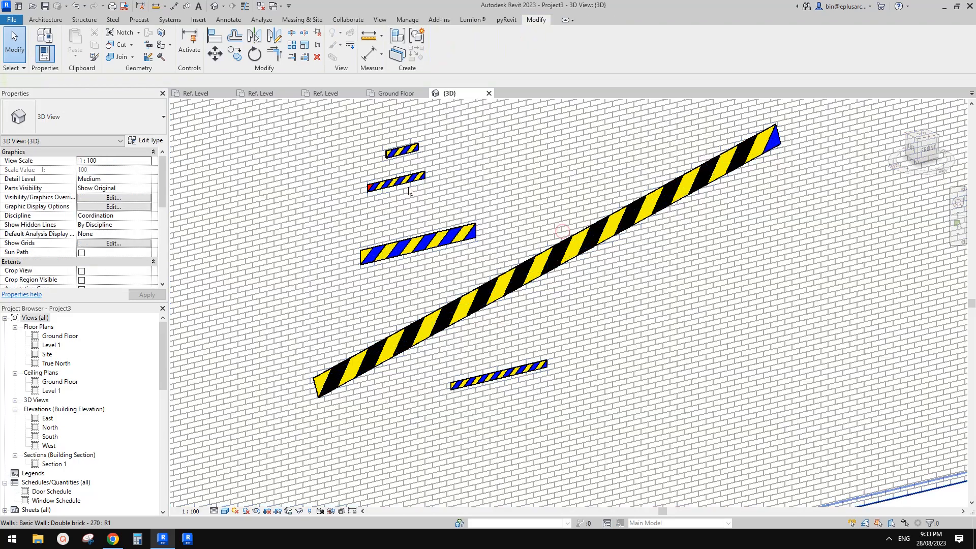
- Open the hazard stripe family for editing from the 900 mm stripe and check the material association in the first black stripe's array group
{"action": "scroll", "coordinate": [409, 192], "scroll_direction": "up", "scroll_amount": 5}
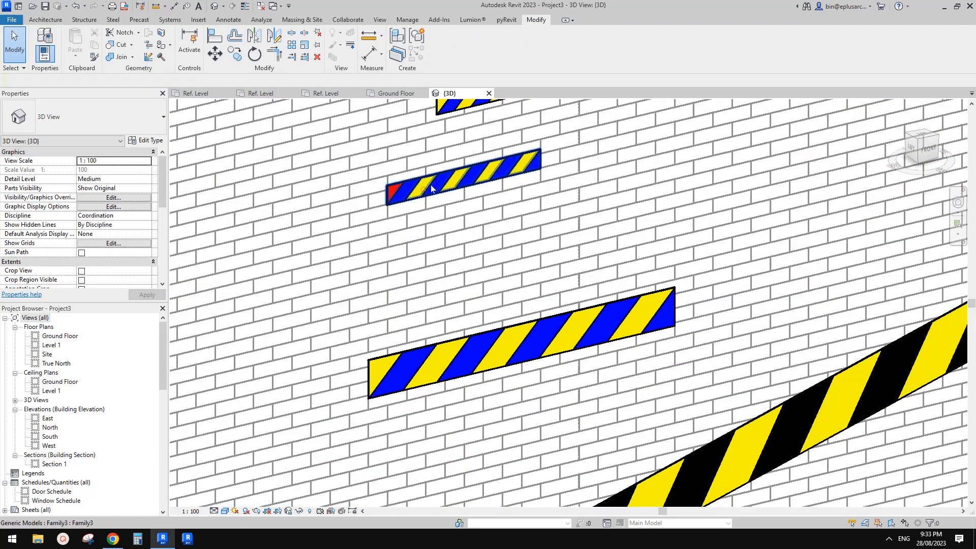
{"action": "double_click", "coordinate": [431, 187]}
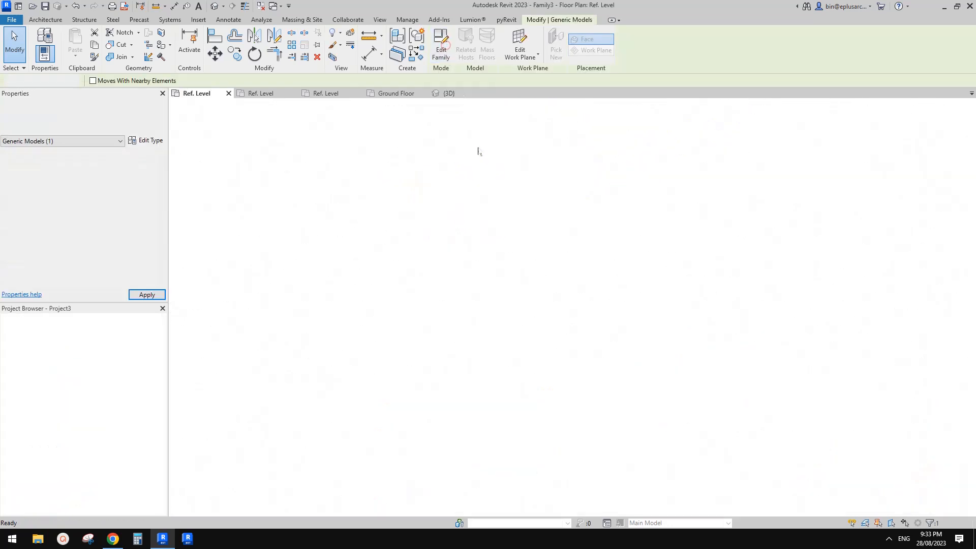
{"action": "double_click", "coordinate": [436, 345]}
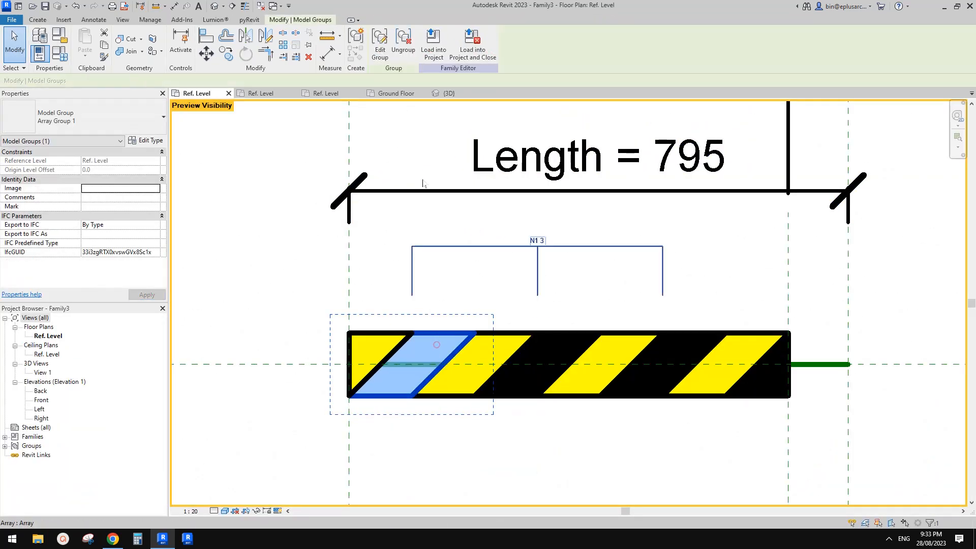
{"action": "left_click", "coordinate": [439, 348]}
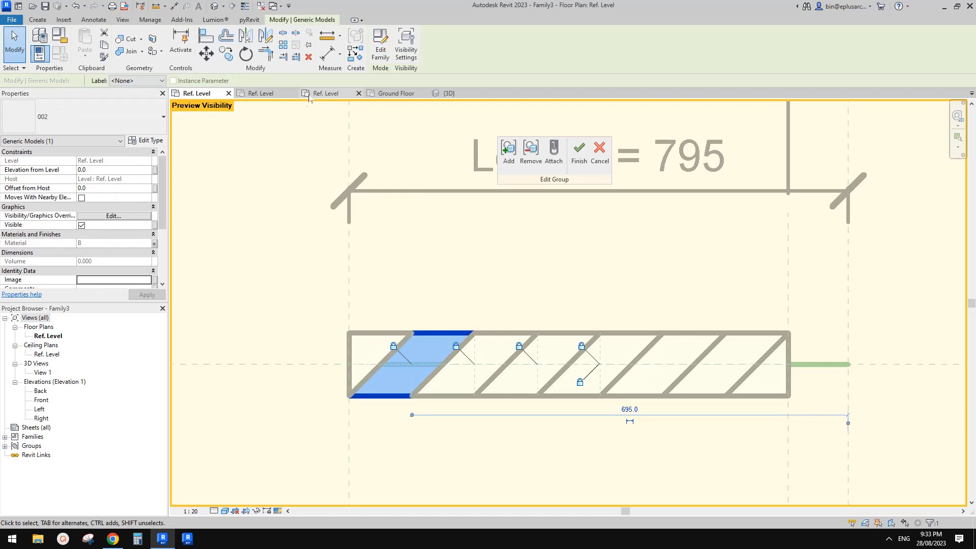
{"action": "left_click", "coordinate": [457, 369]}
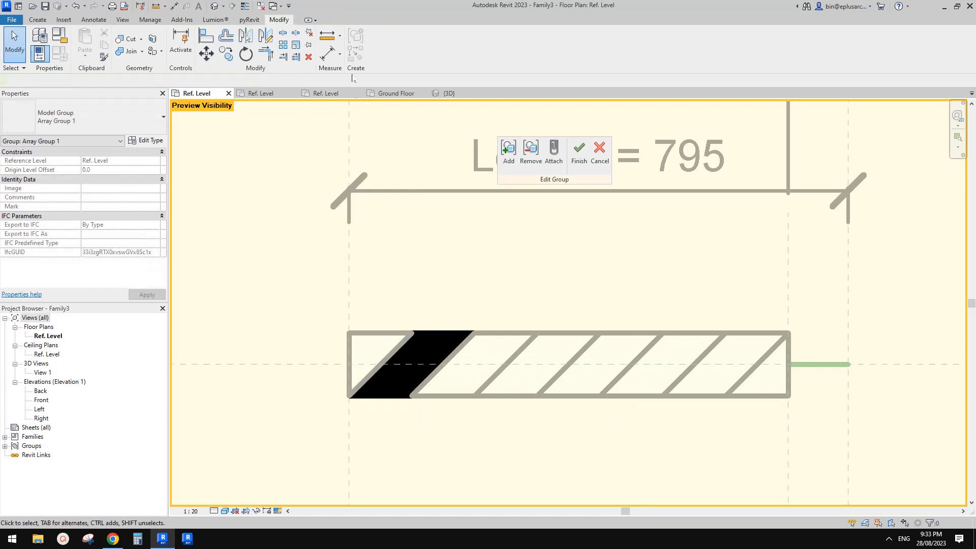
{"action": "left_click", "coordinate": [599, 155]}
- Edit the first full yellow stripe's array group and associate its material with the existing family parameter Y
{"action": "left_click", "coordinate": [480, 354]}
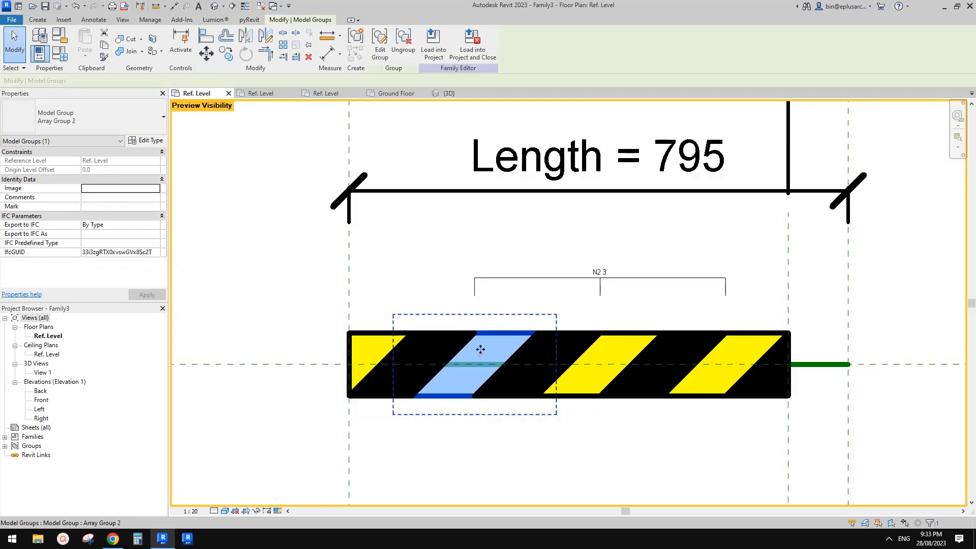
{"action": "left_click", "coordinate": [379, 44]}
{"action": "left_click", "coordinate": [483, 353]}
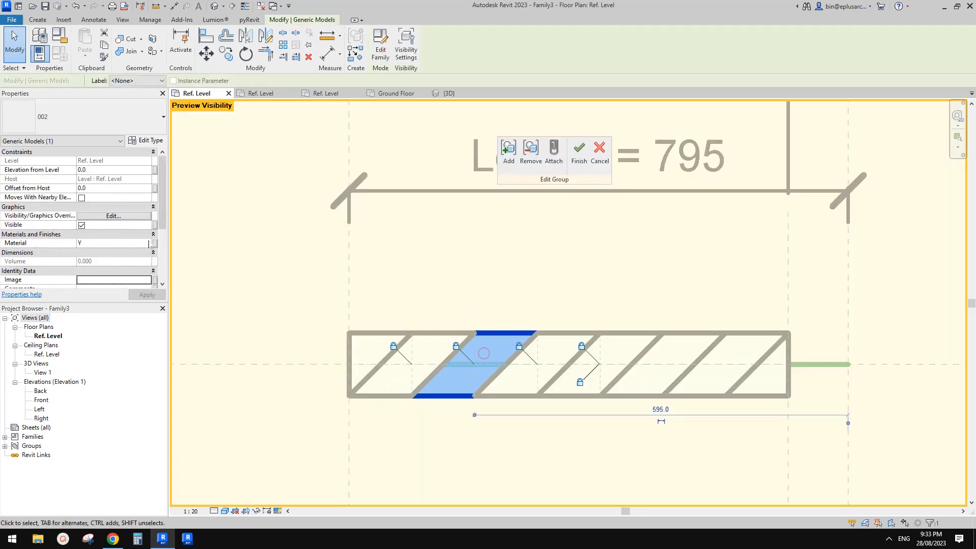
{"action": "left_click", "coordinate": [156, 243]}
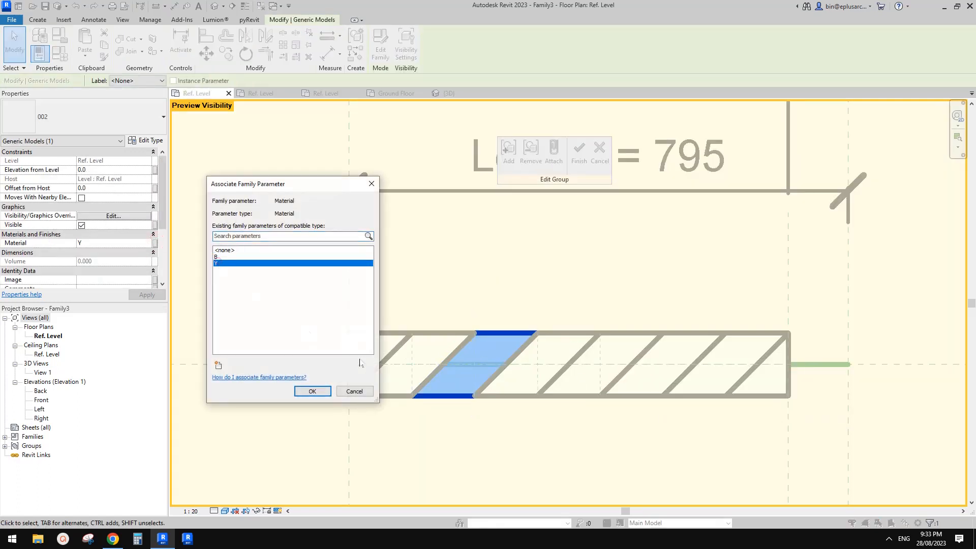
{"action": "left_click", "coordinate": [312, 391]}
{"action": "left_click", "coordinate": [579, 152]}
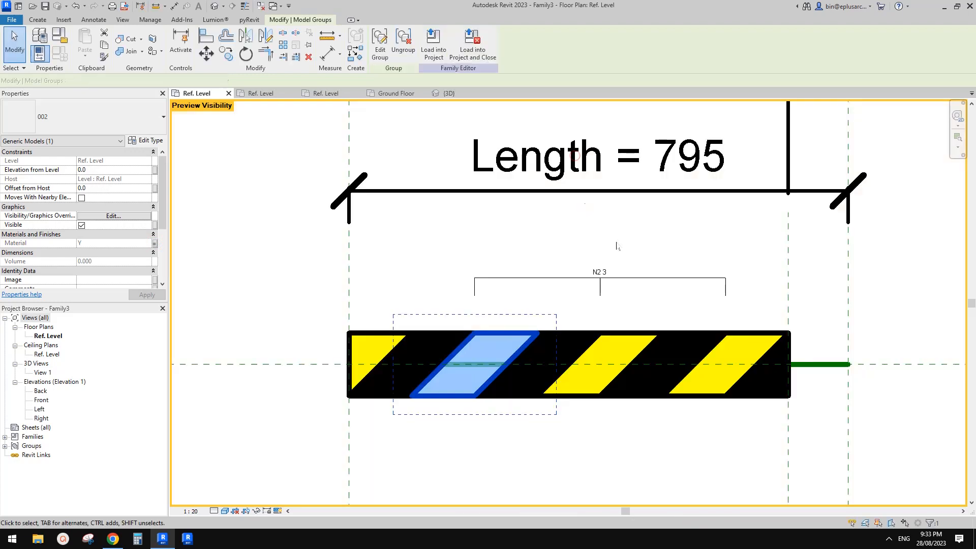
- Associate the material of the black triangular end piece with the existing family parameter B
{"action": "left_click", "coordinate": [775, 380]}
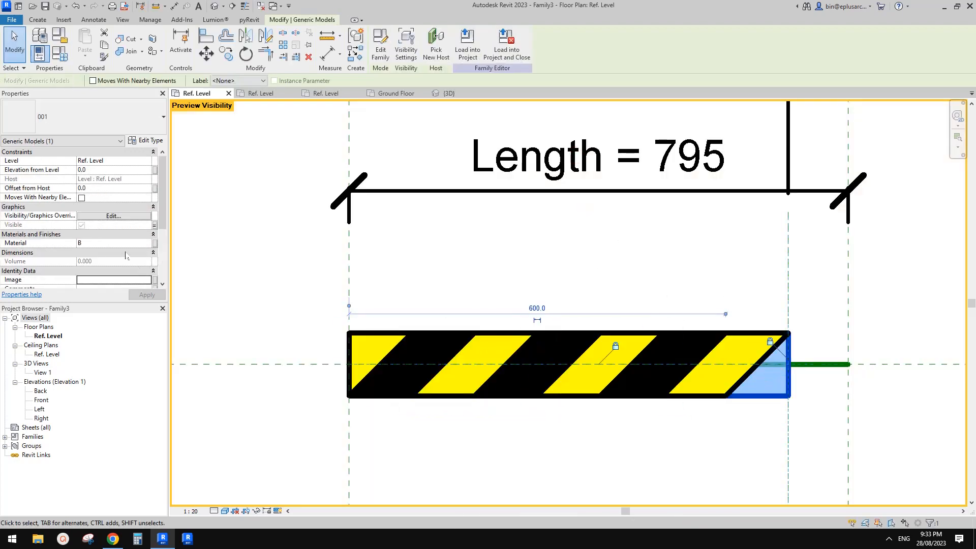
{"action": "left_click", "coordinate": [155, 244]}
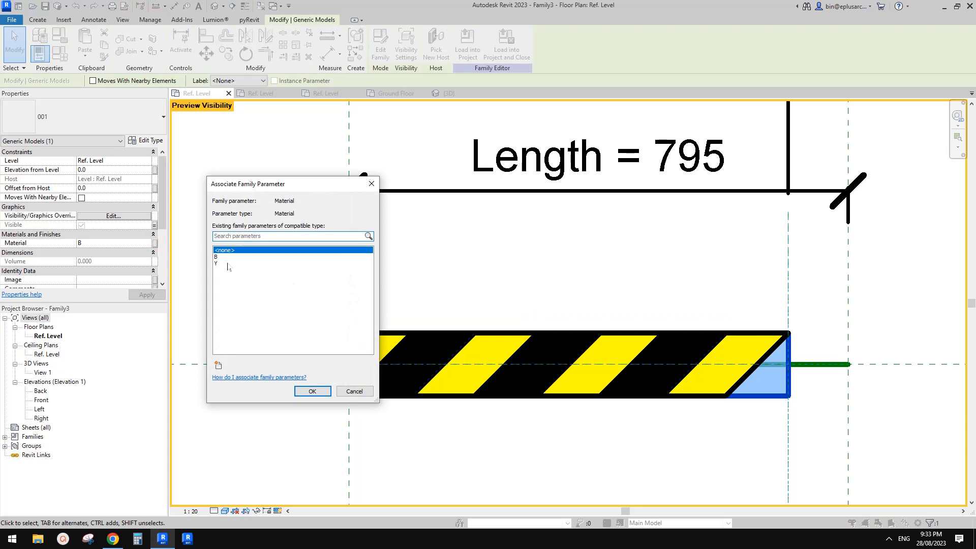
{"action": "left_click", "coordinate": [227, 257]}
{"action": "left_click", "coordinate": [312, 391]}
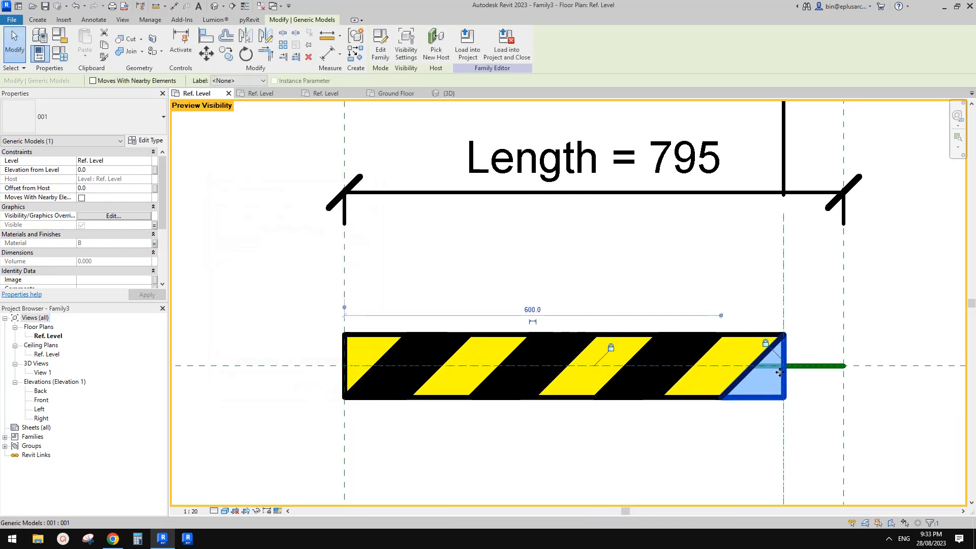
- Temporarily hide the black end piece, turn preview visibility off, and associate the yellow end triangle's material with family parameter Y
{"action": "key", "text": "h"}
{"action": "key", "text": "h"}
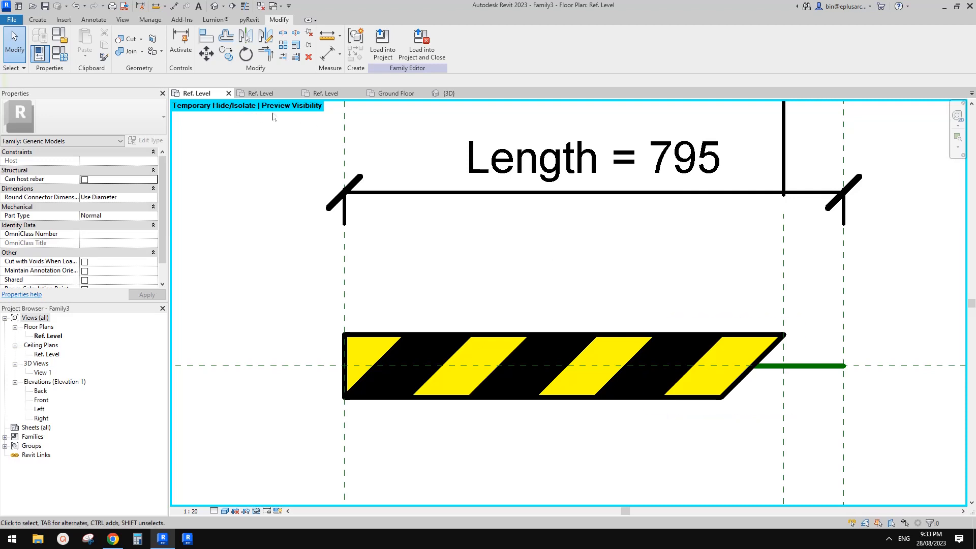
{"action": "left_click", "coordinate": [277, 510]}
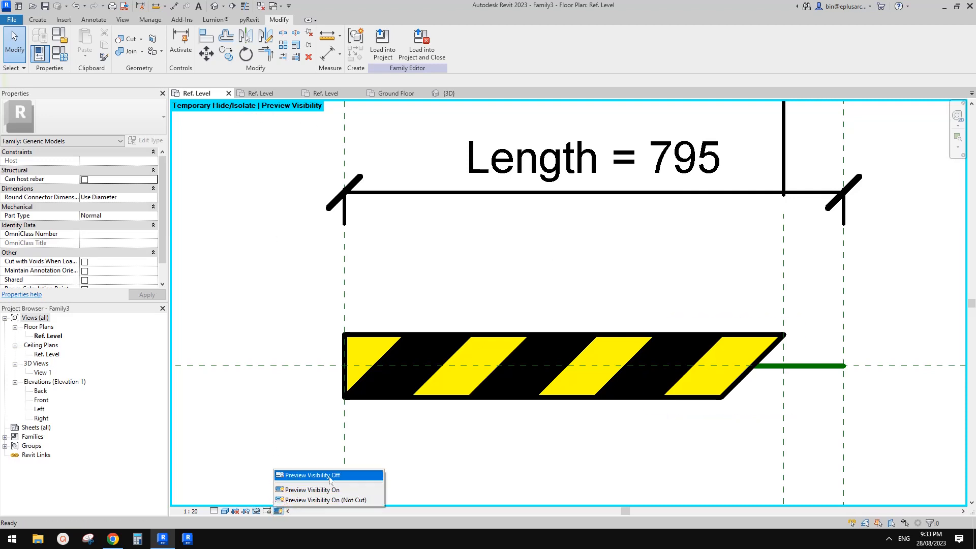
{"action": "left_click", "coordinate": [330, 475]}
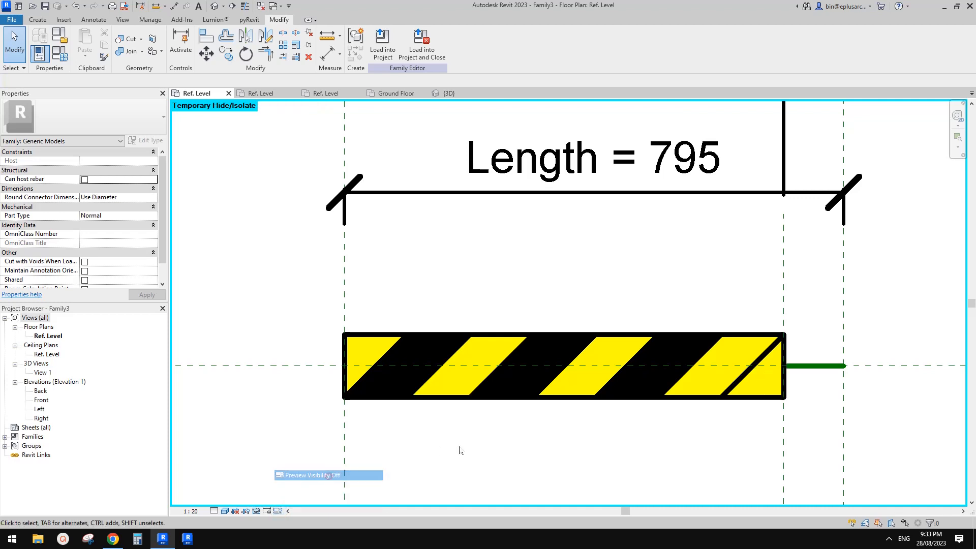
{"action": "left_click", "coordinate": [771, 392]}
{"action": "left_click", "coordinate": [155, 244]}
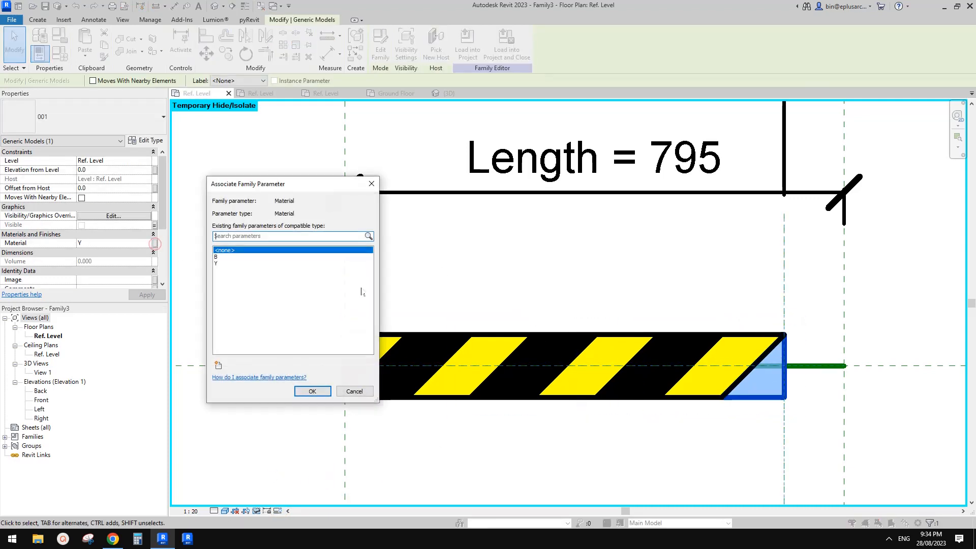
{"action": "left_click", "coordinate": [231, 264]}
{"action": "left_click", "coordinate": [323, 395]}
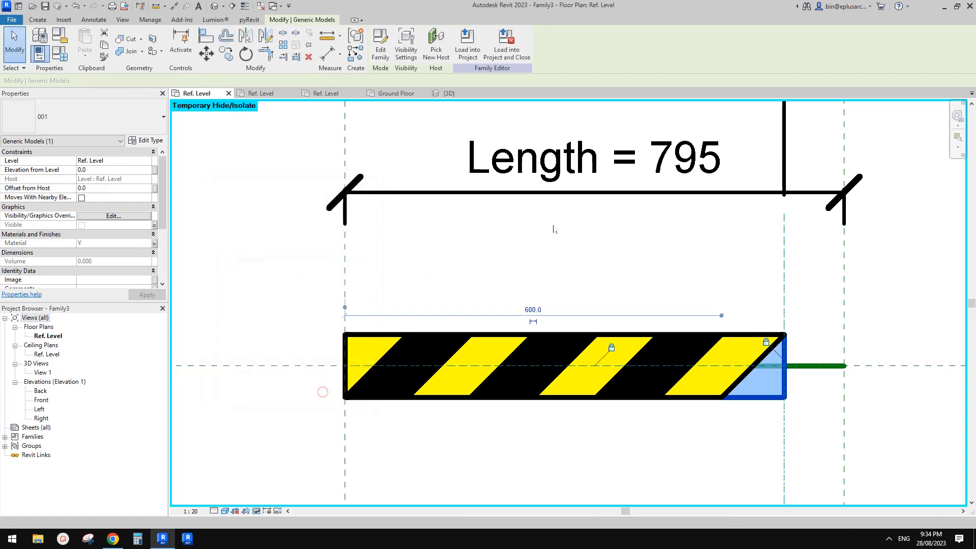
- Load the updated stripe family into Project3, overwriting the existing version
{"action": "left_click", "coordinate": [467, 46]}
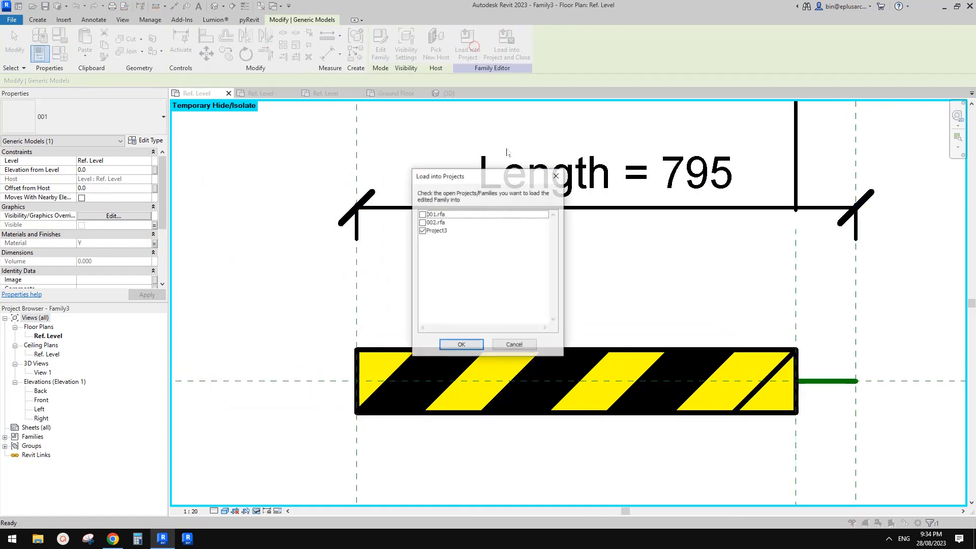
{"action": "left_click", "coordinate": [468, 345]}
{"action": "left_click", "coordinate": [479, 239]}
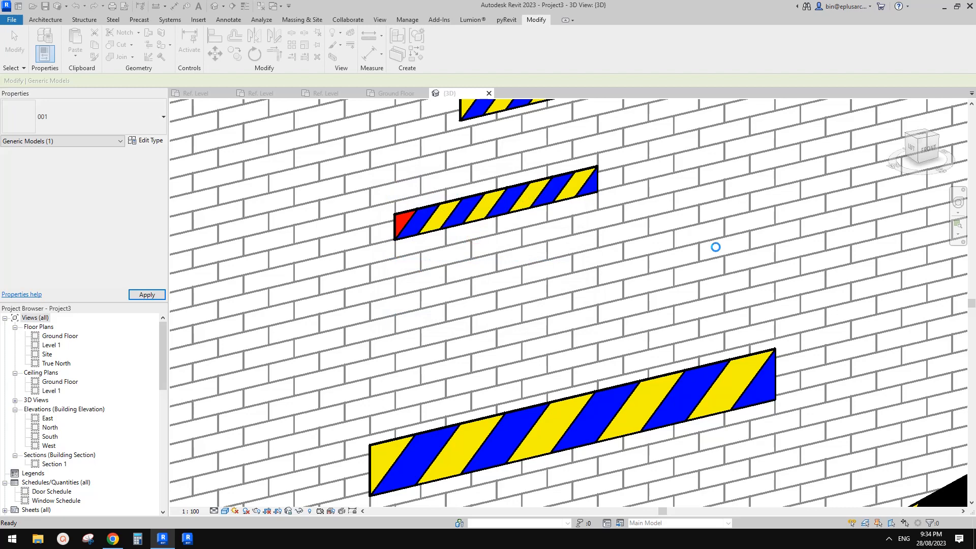
- Set the B material of the 1500 mm stripe below the long diagonal one to R and its Y material to B
{"action": "scroll", "coordinate": [705, 344], "scroll_direction": "down", "scroll_amount": 8}
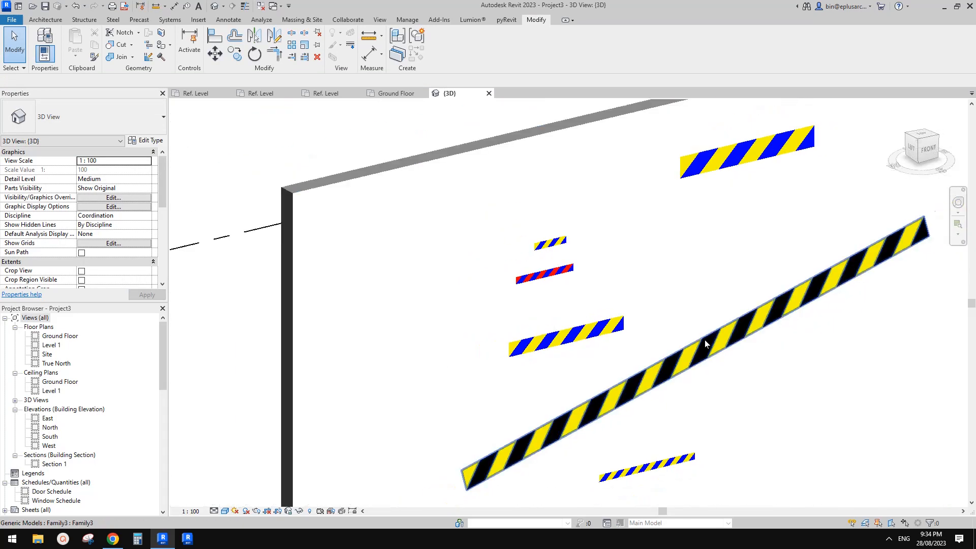
{"action": "middle_click_drag", "start_coordinate": [679, 337], "coordinate": [654, 344]}
{"action": "middle_click_drag", "start_coordinate": [637, 472], "coordinate": [603, 428]}
{"action": "scroll", "coordinate": [603, 428], "scroll_direction": "up", "scroll_amount": 3}
{"action": "left_click", "coordinate": [603, 426]}
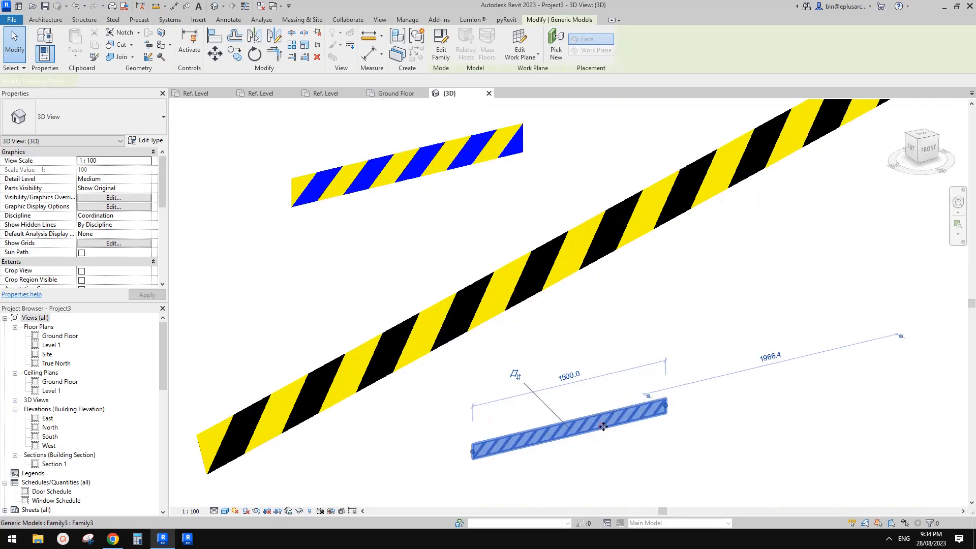
{"action": "left_click", "coordinate": [108, 197]}
{"action": "type", "text": "R"}
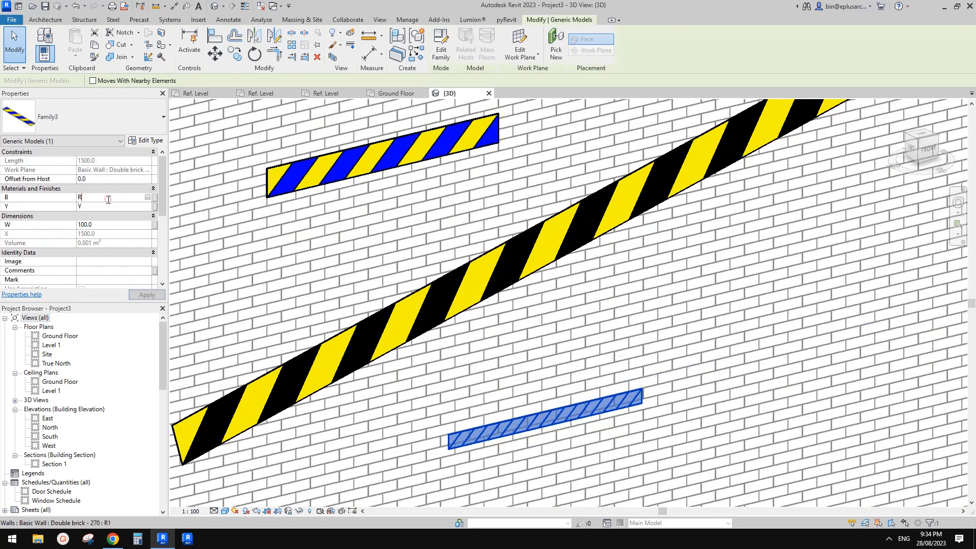
{"action": "middle_click_drag", "start_coordinate": [315, 214], "coordinate": [317, 215]}
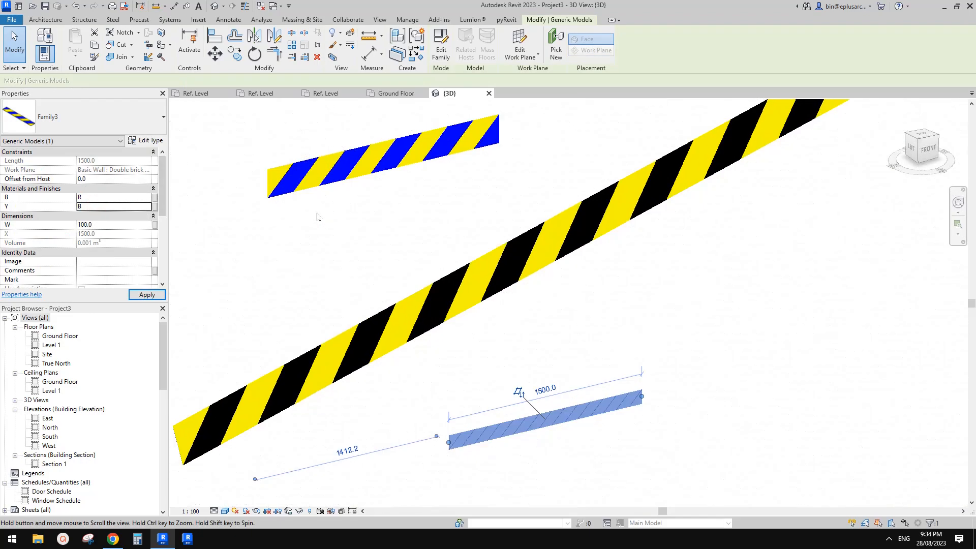
{"action": "left_click", "coordinate": [612, 381]}
{"action": "key", "text": "Escape"}
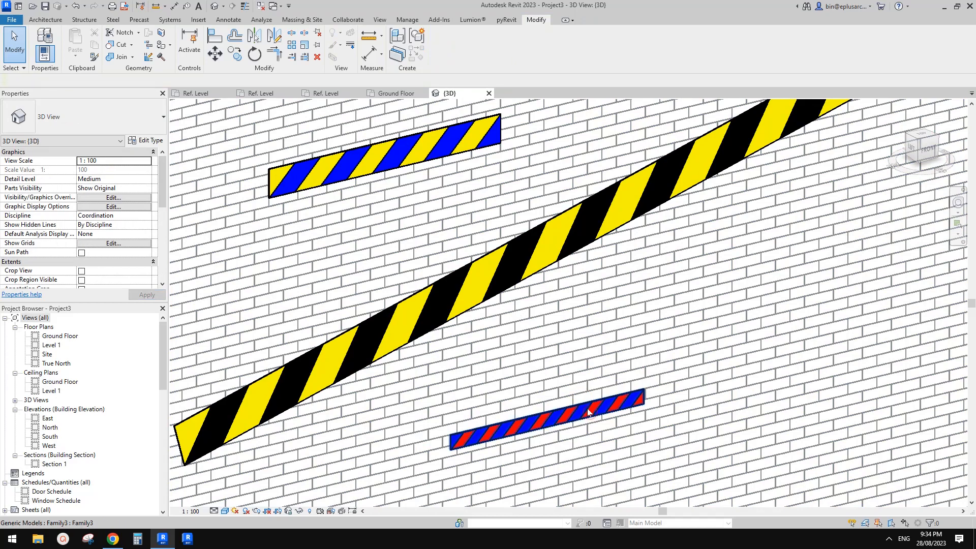
- Change the 1500 mm stripe's Y material to the black material B2
{"action": "left_click", "coordinate": [592, 409]}
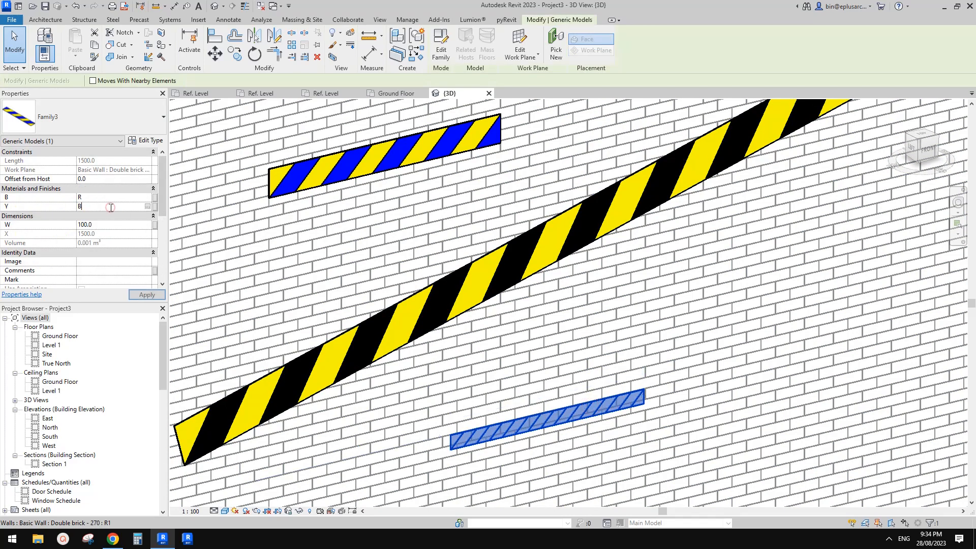
{"action": "left_click", "coordinate": [110, 207]}
{"action": "key", "text": "Escape"}
{"action": "scroll", "coordinate": [578, 340], "scroll_direction": "down", "scroll_amount": 5}
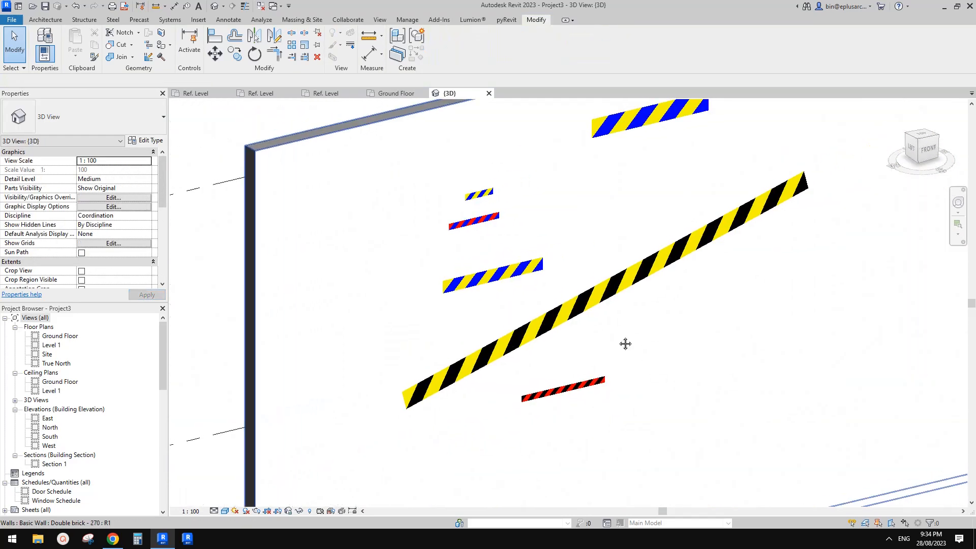
- Review the material parameters of the long diagonal stripe and the 2200 mm stripe, and switch to the reference document in Chrome
{"action": "scroll", "coordinate": [574, 340], "scroll_direction": "up", "scroll_amount": 3}
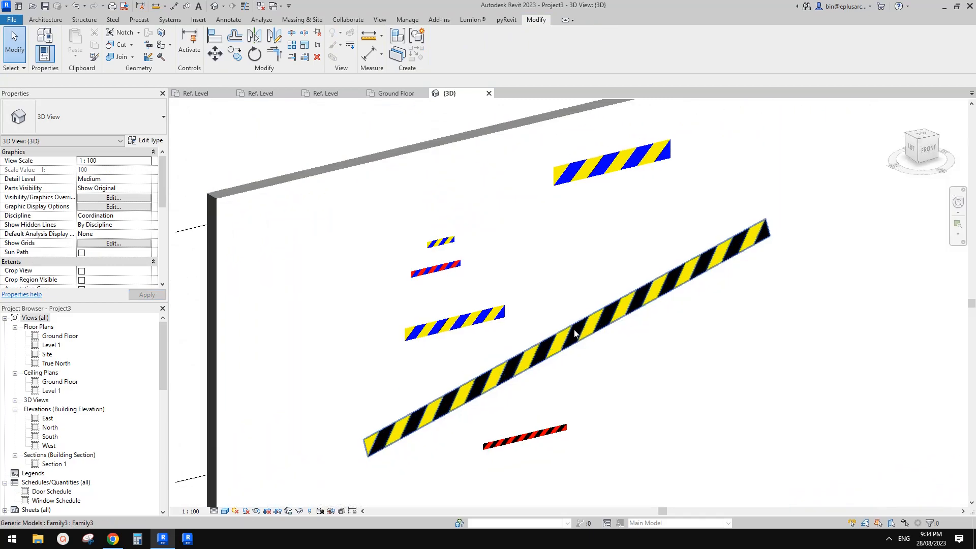
{"action": "left_click", "coordinate": [571, 341]}
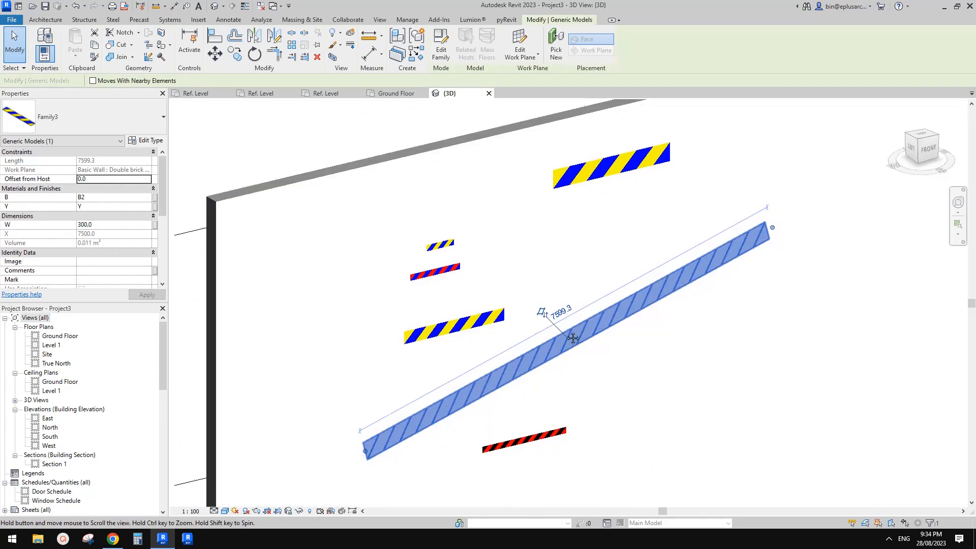
{"action": "scroll", "coordinate": [523, 298], "scroll_direction": "up", "scroll_amount": 1}
{"action": "key", "text": "Escape"}
{"action": "left_click", "coordinate": [610, 147]}
{"action": "middle_click_drag", "start_coordinate": [618, 234], "coordinate": [603, 245]}
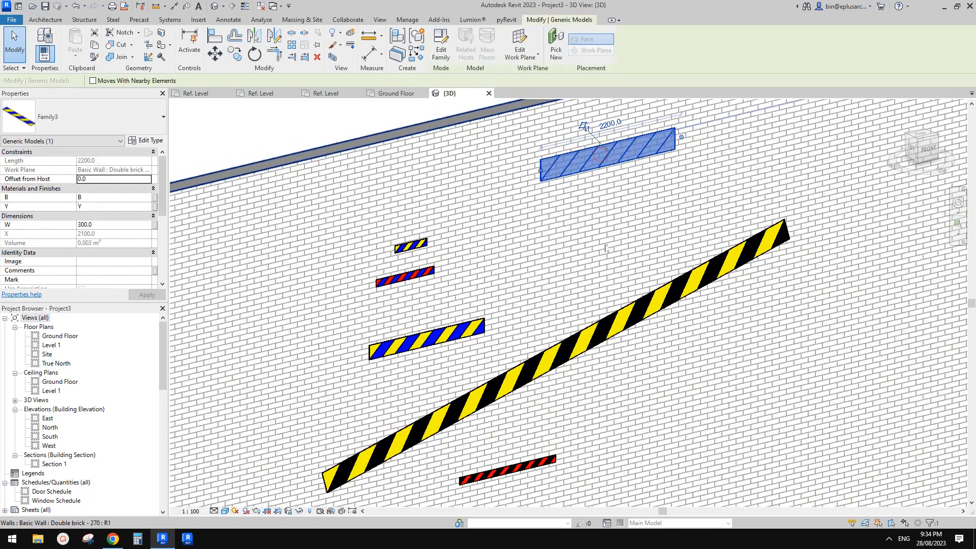
{"action": "key", "text": "Escape"}
{"action": "scroll", "coordinate": [605, 300], "scroll_direction": "down", "scroll_amount": 2}
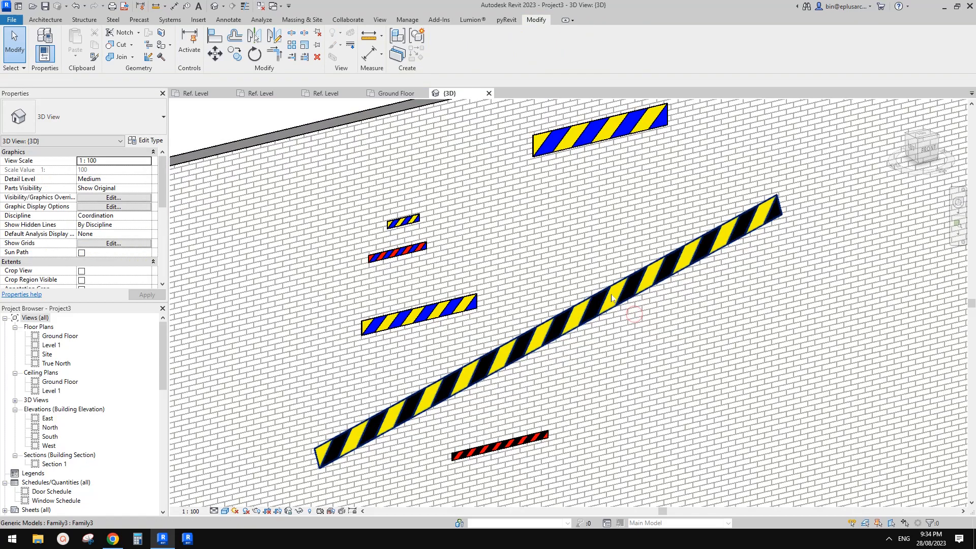
{"action": "left_click", "coordinate": [602, 302]}
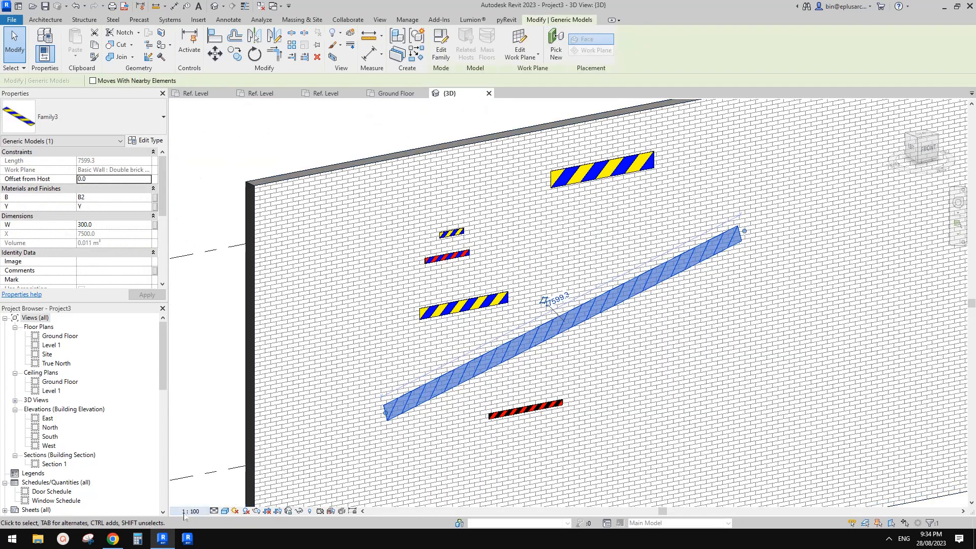
{"action": "left_click", "coordinate": [112, 539]}
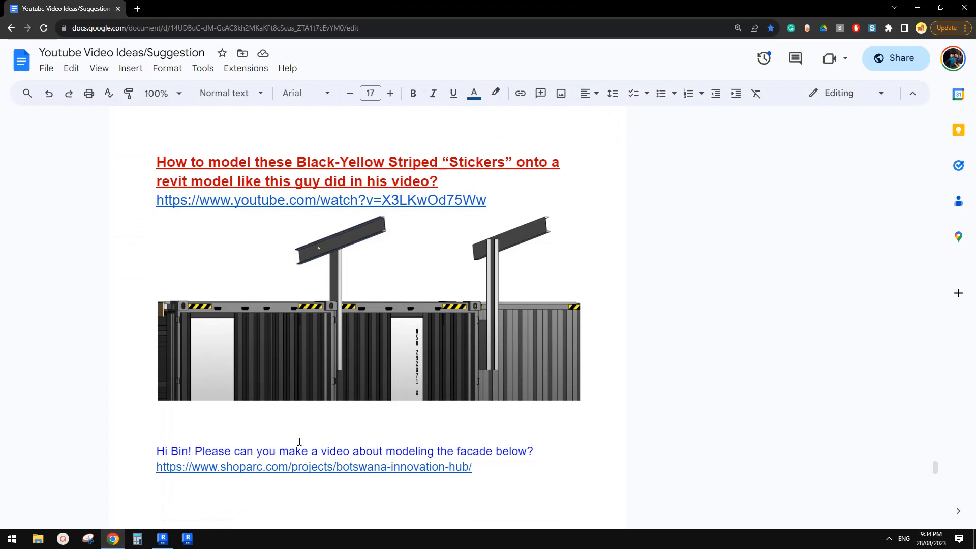